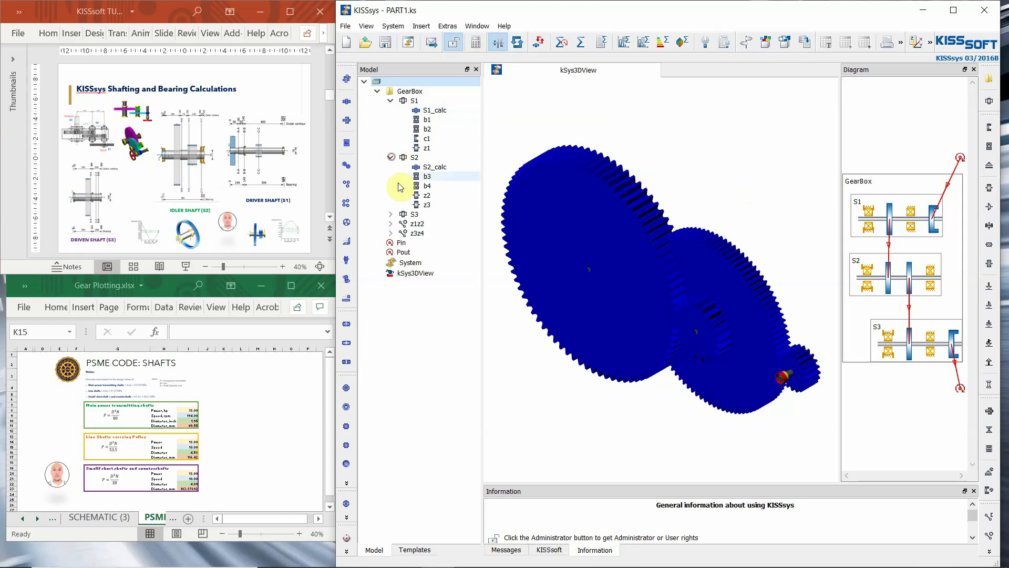
# Expand shaft S3 in the model tree and open the S1_calc shaft calculation.
pyautogui.click(391, 214)
pyautogui.click(455, 112)
pyautogui.click(440, 167)
pyautogui.click(442, 224)
pyautogui.click(440, 110)
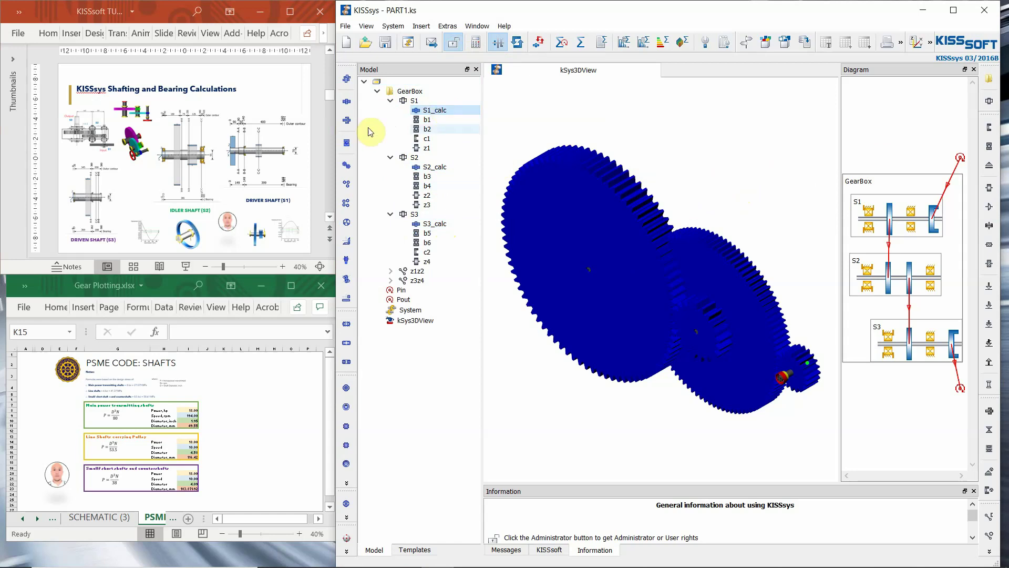
pyautogui.click(331, 124)
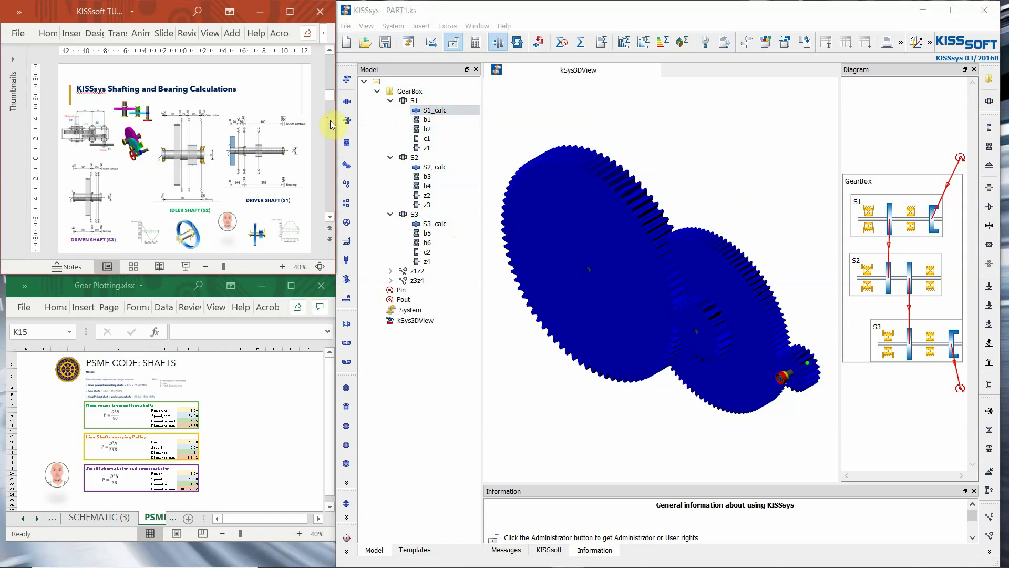
pyautogui.click(443, 110)
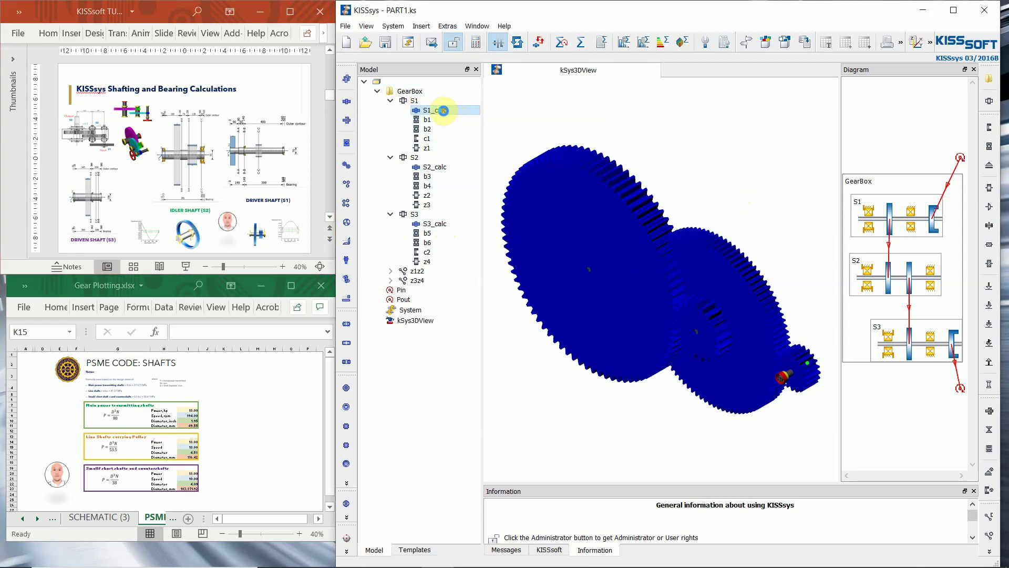
pyautogui.doubleClick(443, 110)
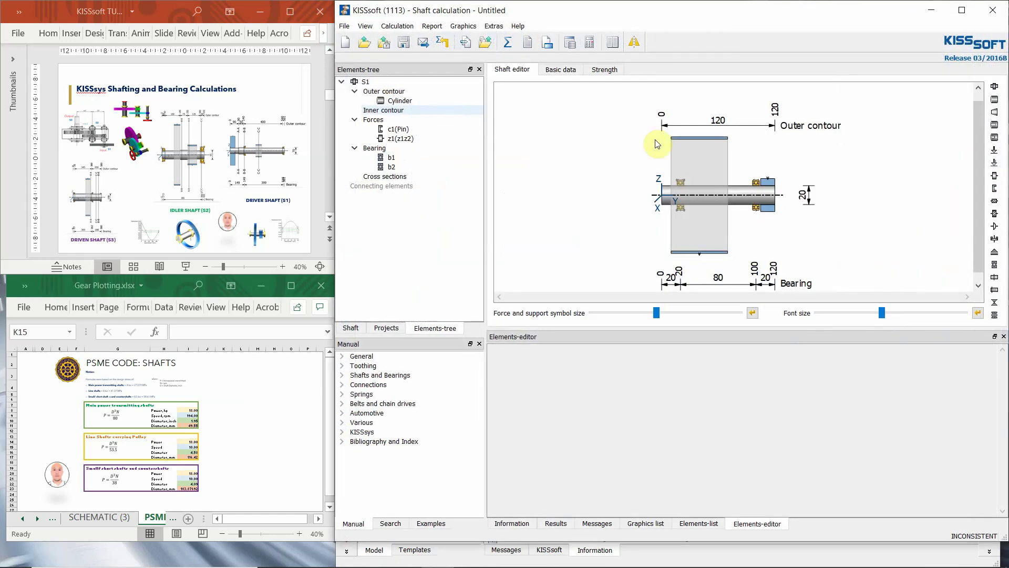
# Switch to the PowerPoint reference slide and examine the dimensions in the driver shaft drawing.
pyautogui.click(326, 146)
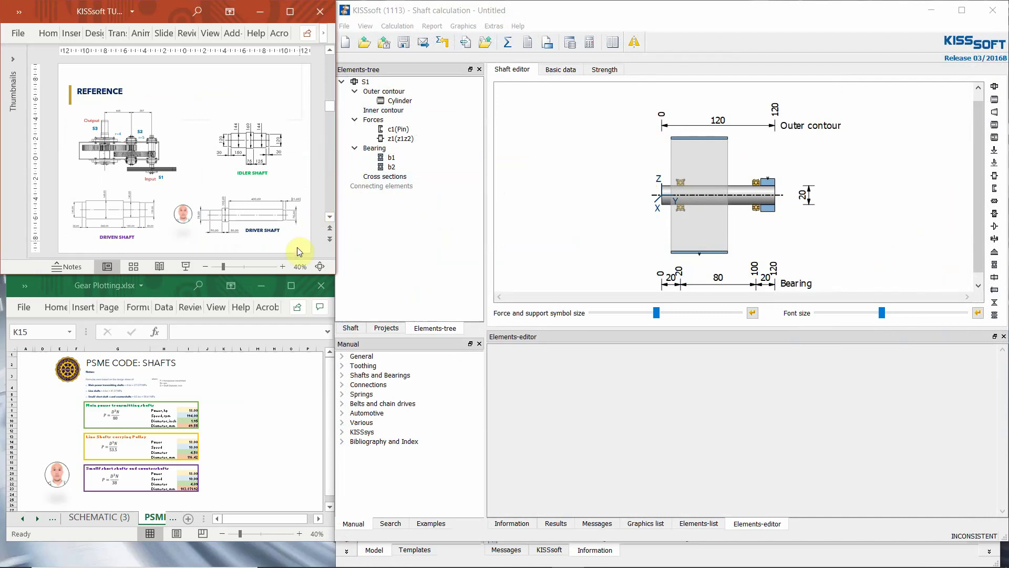
pyautogui.keyDown('ctrl'); pyautogui.scroll(3, 297, 245); pyautogui.keyUp('ctrl')
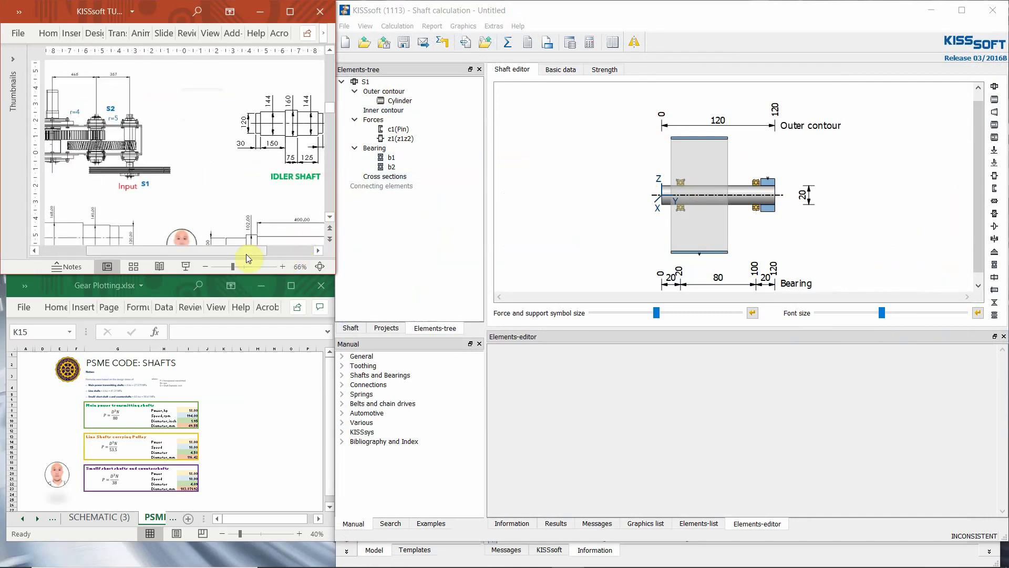
pyautogui.keyDown('ctrl'); pyautogui.scroll(1, 292, 259); pyautogui.keyUp('ctrl')
pyautogui.scroll(-3, 270, 219)
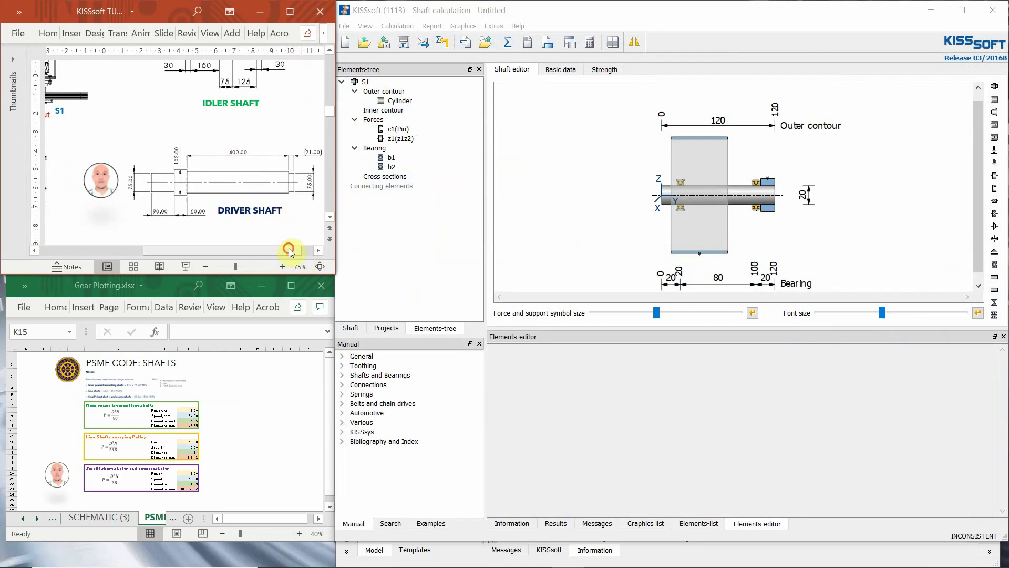
pyautogui.moveTo(298, 252); pyautogui.dragTo(303, 253)
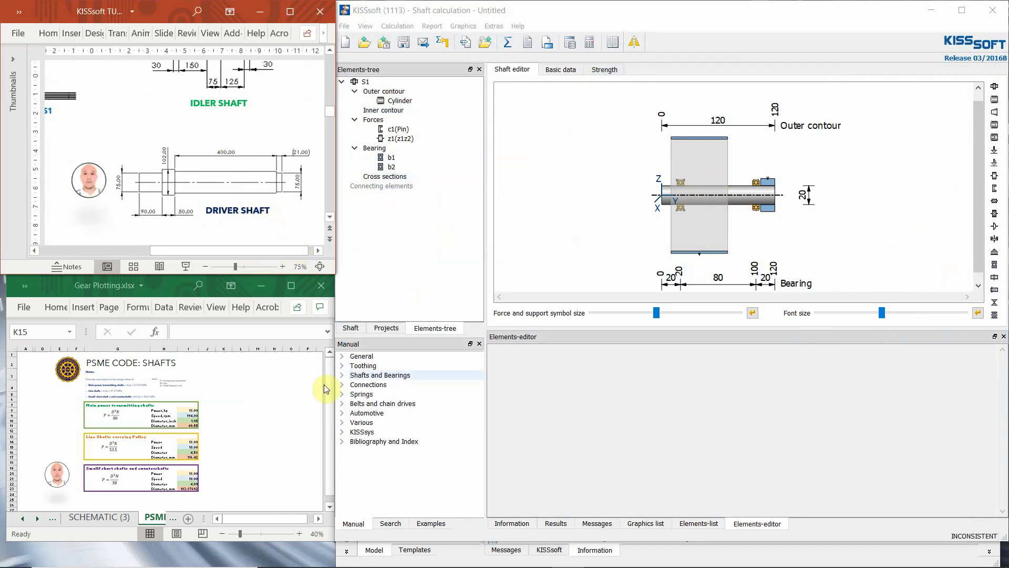
# Return to the KISSsoft shaft calculation and check the speed in the basic data of shaft S1.
pyautogui.click(560, 70)
pyautogui.click(921, 100)
pyautogui.moveTo(921, 100); pyautogui.dragTo(955, 102)
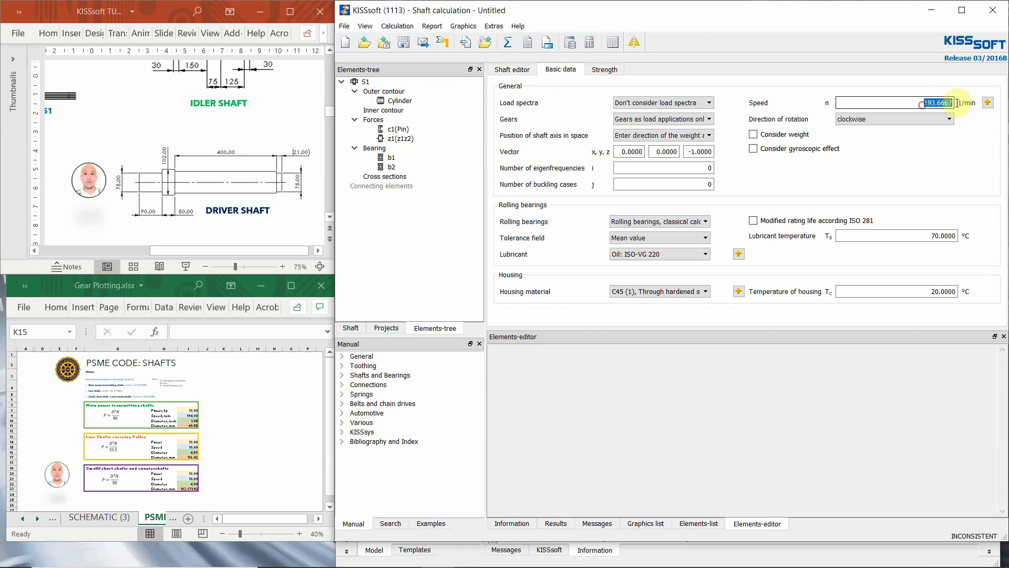
# Switch to the Gear Plotting workbook, enter 194 rpm as the main power transmitting shaft speed, and check the diameter in mm.
pyautogui.click(201, 452)
pyautogui.keyDown('ctrl'); pyautogui.scroll(3, 182, 447); pyautogui.keyUp('ctrl')
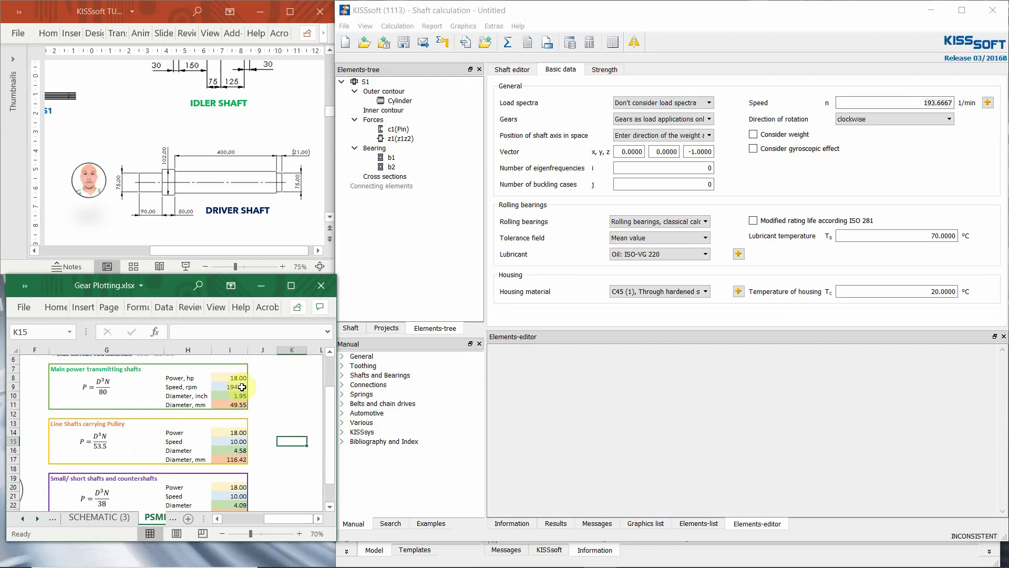
pyautogui.click(241, 389)
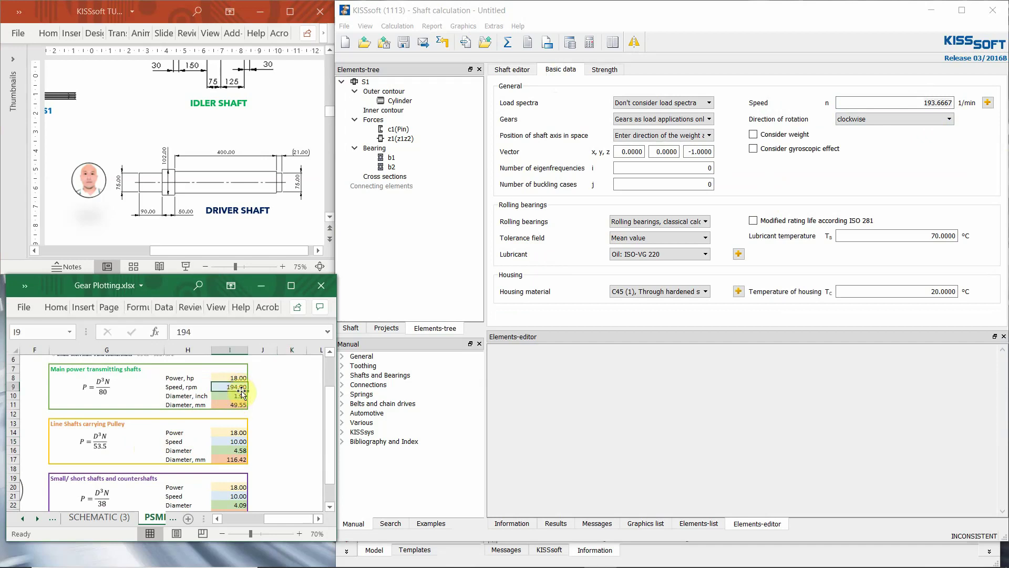
pyautogui.write('194')
pyautogui.press('Return')
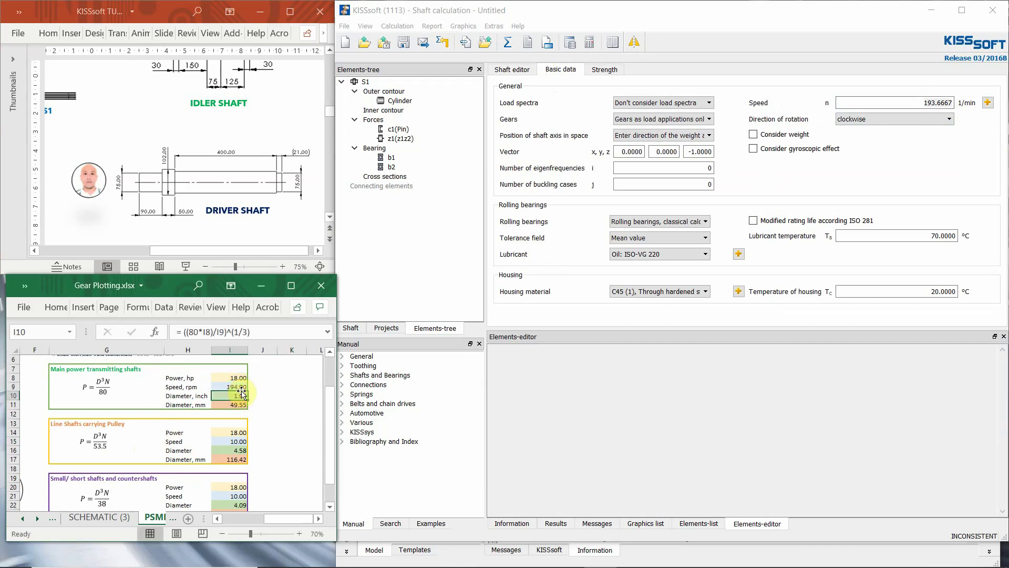
pyautogui.click(234, 405)
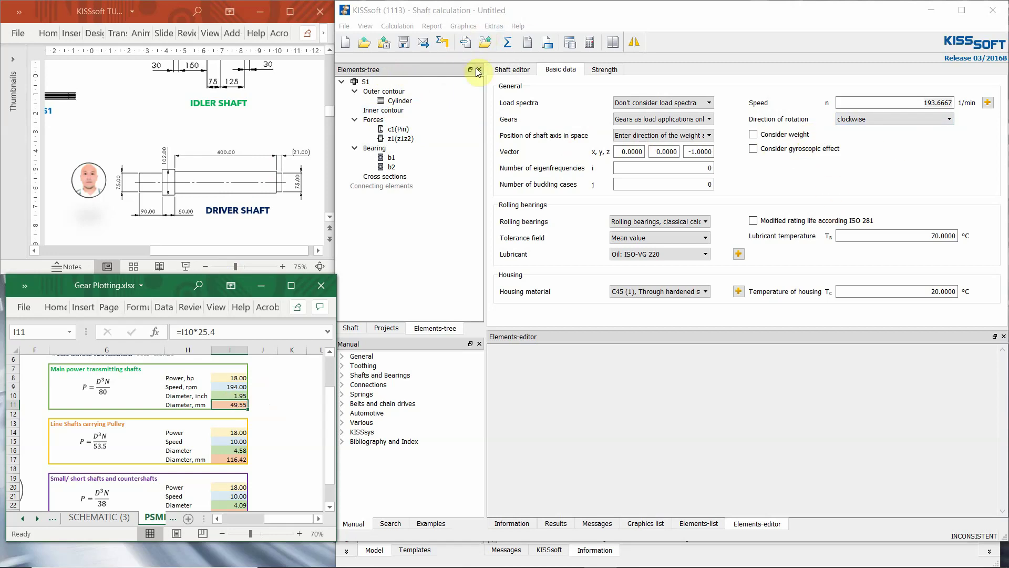
# Return to the KISSsoft shaft editor and add a second cylinder to the outer contour of S1 in the elements list.
pyautogui.click(512, 69)
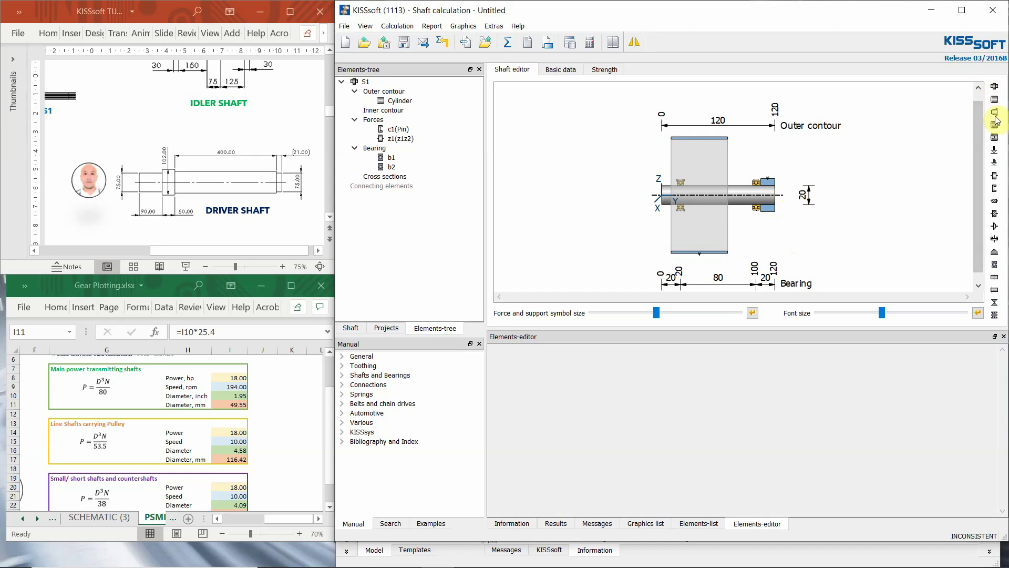
pyautogui.click(697, 523)
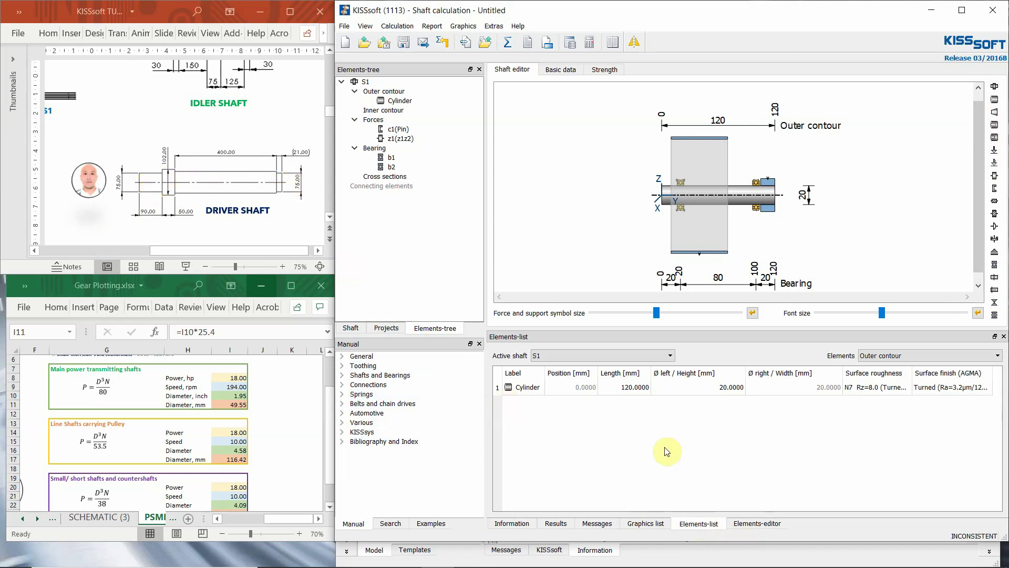
pyautogui.rightClick(656, 424)
pyautogui.click(596, 421)
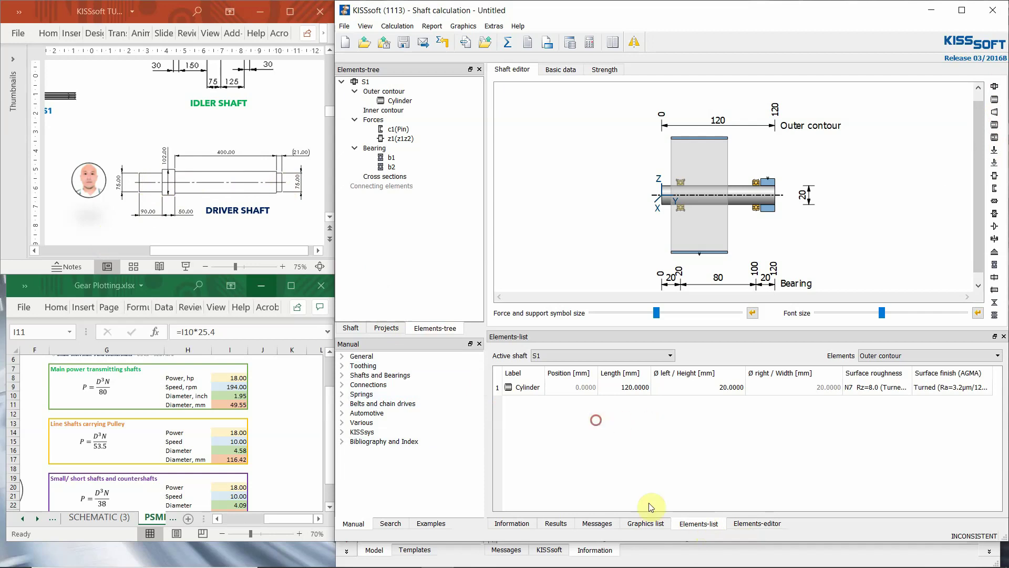
pyautogui.click(614, 433)
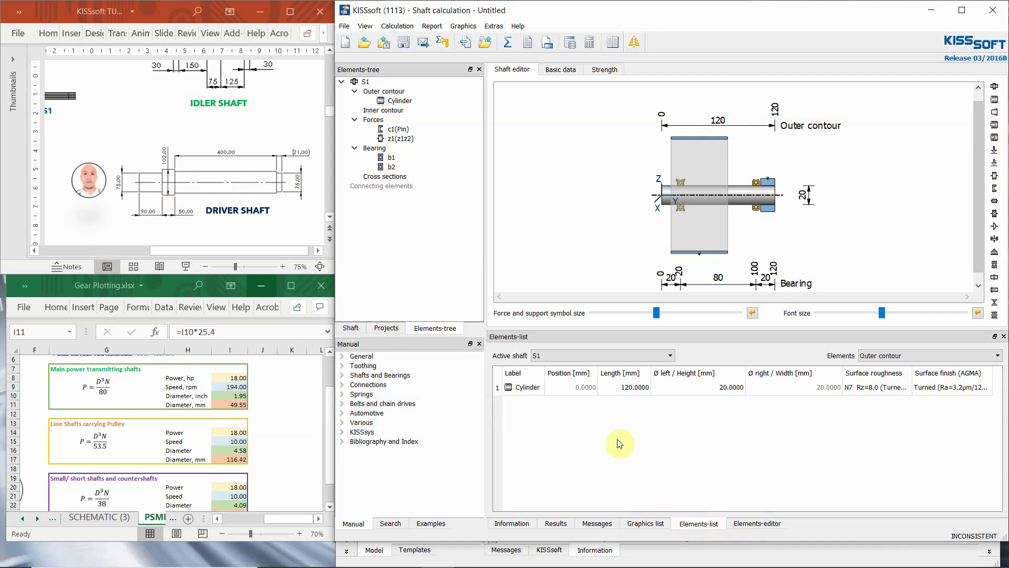
pyautogui.rightClick(605, 414)
pyautogui.moveTo(623, 419)
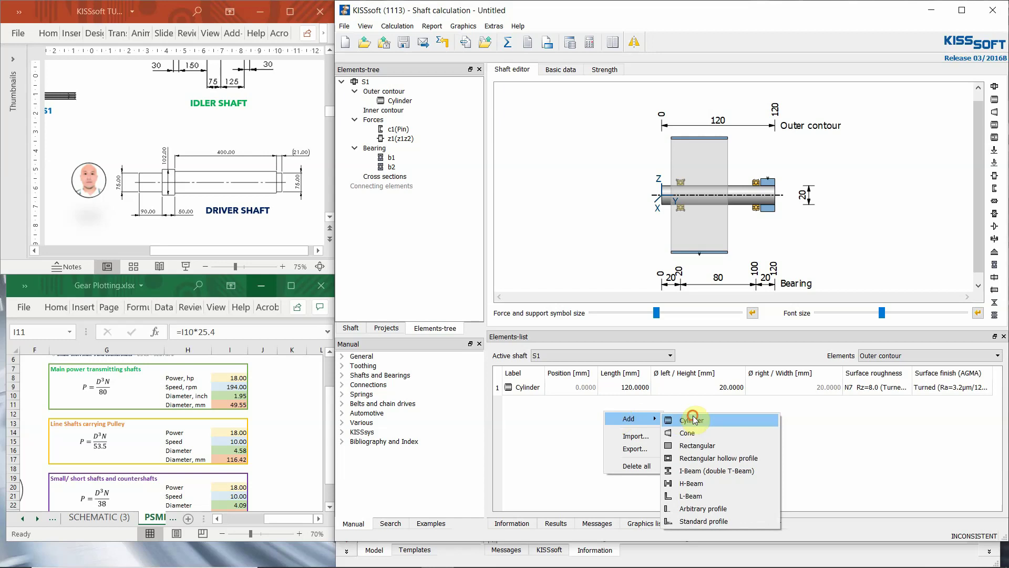
pyautogui.click(692, 420)
# Add two more cylinders to the outer contour of S1, making four shaft sections.
pyautogui.rightClick(598, 429)
pyautogui.moveTo(615, 437)
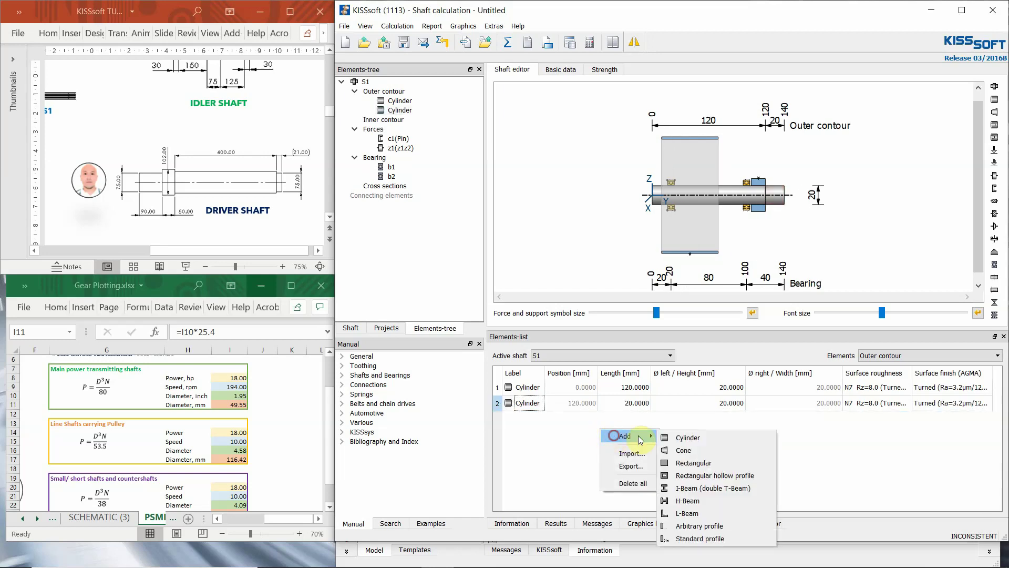
pyautogui.click(683, 437)
pyautogui.click(595, 455)
pyautogui.rightClick(595, 455)
pyautogui.moveTo(599, 461)
pyautogui.click(669, 458)
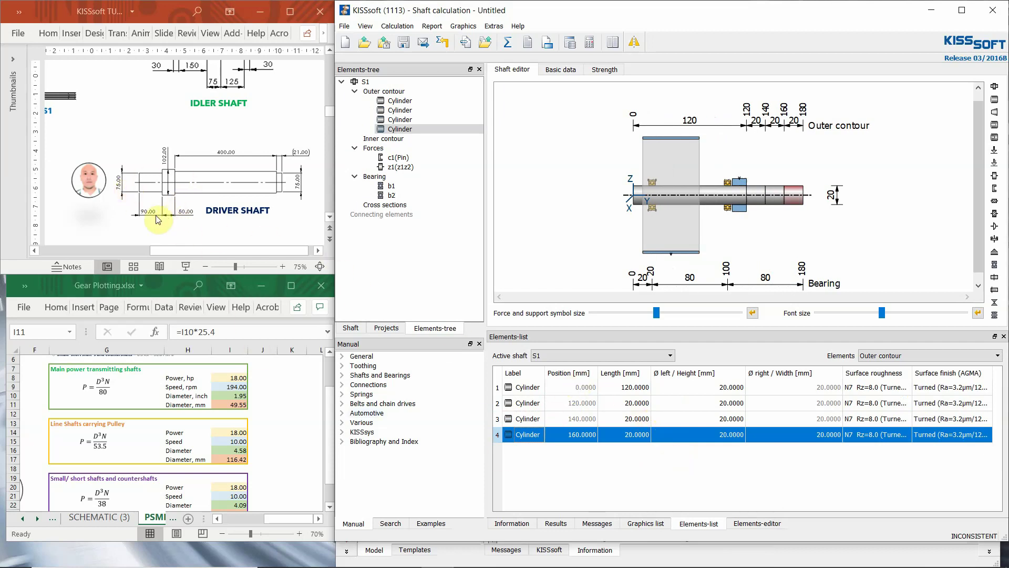
# Set the lengths of the four outer contour cylinders to 90, 50, 400 and 21 mm in order.
pyautogui.click(619, 388)
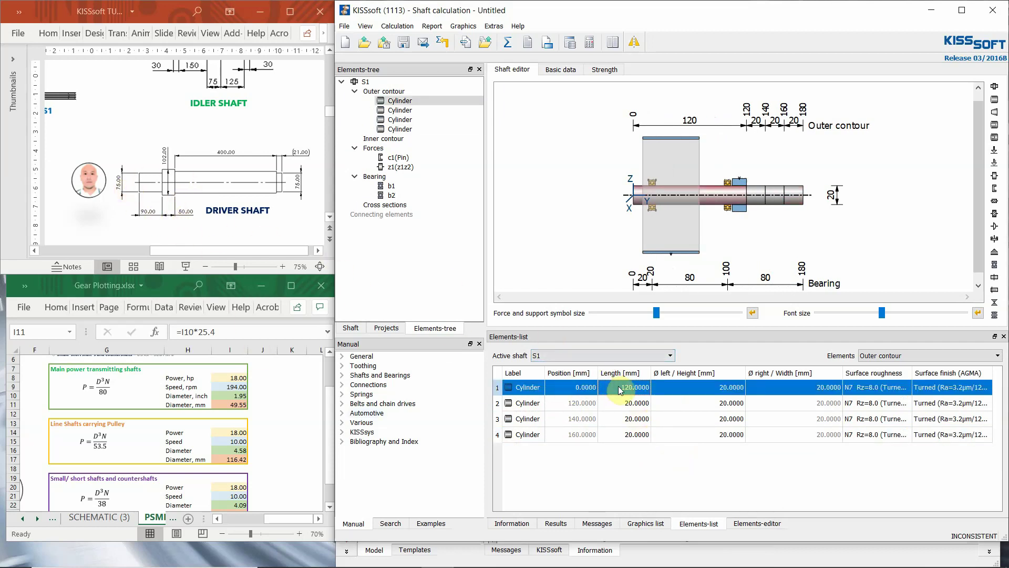
pyautogui.click(619, 387)
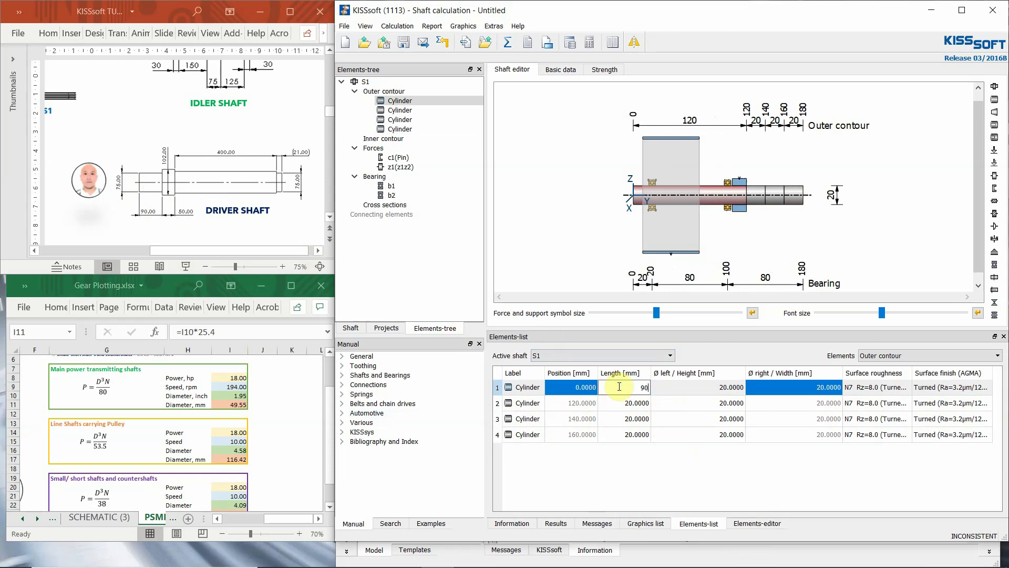
pyautogui.click(630, 403)
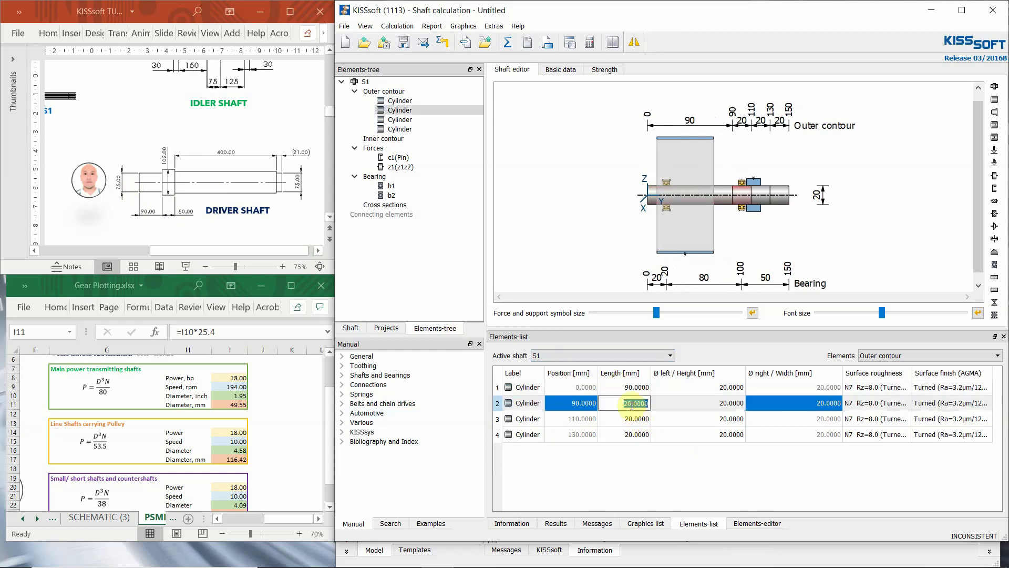
pyautogui.write('50')
pyautogui.click(636, 420)
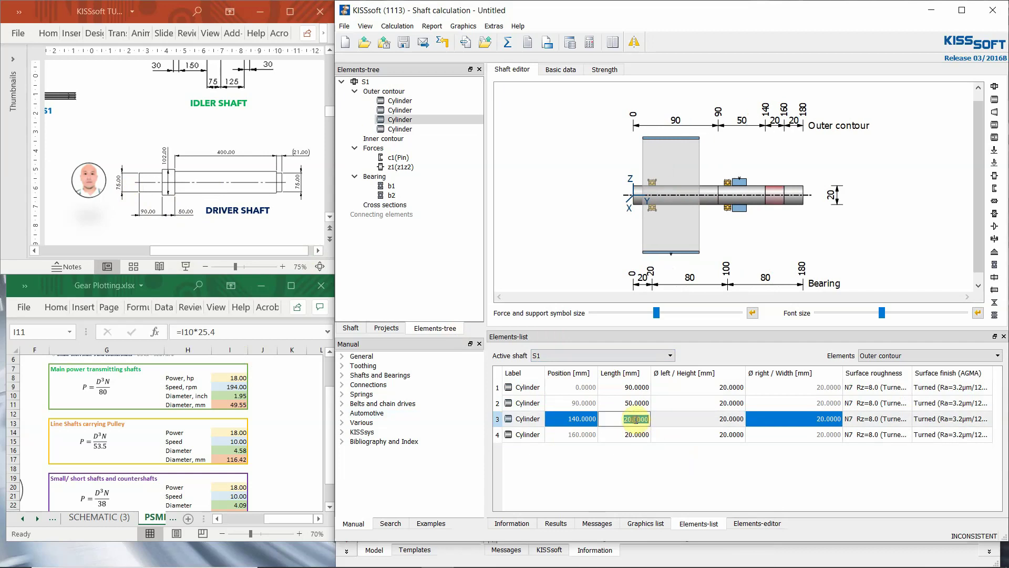
pyautogui.write('400')
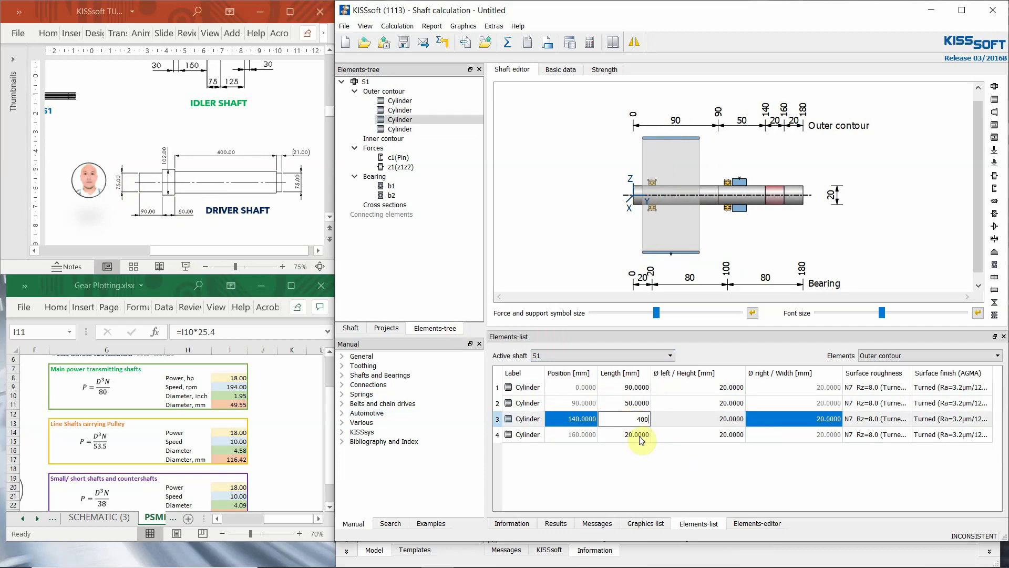
pyautogui.click(641, 433)
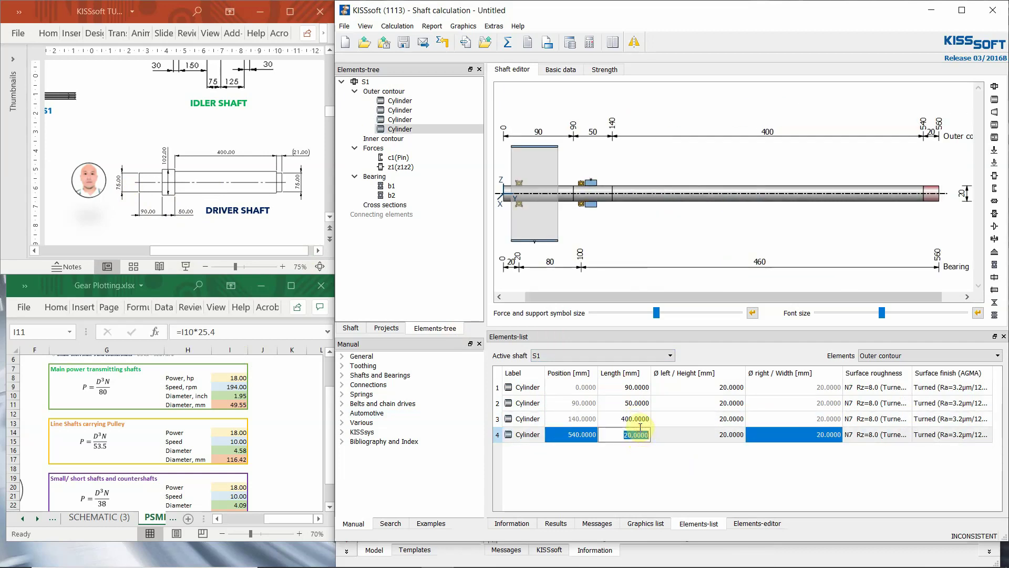
pyautogui.click(684, 468)
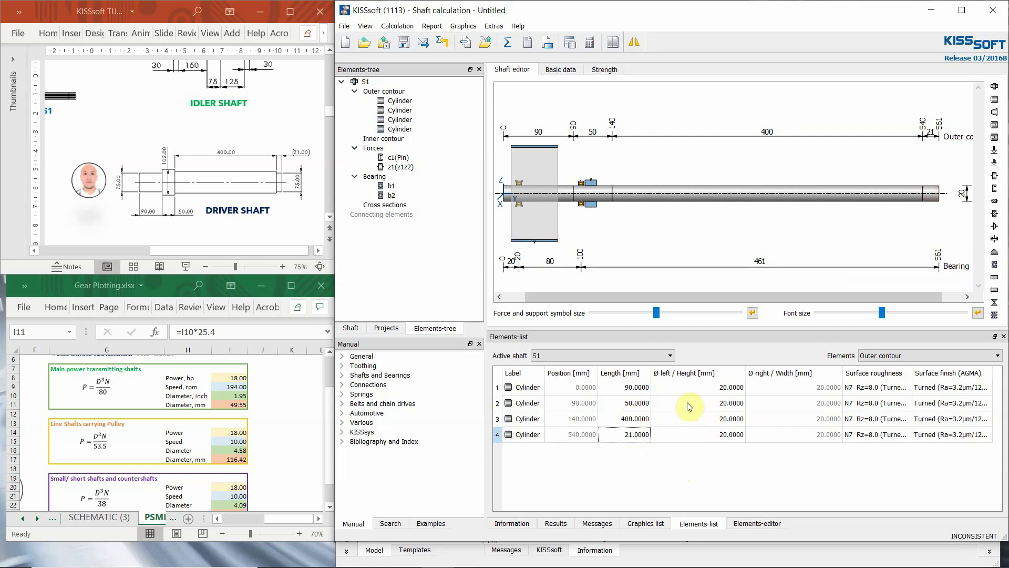
# Check the calculated shaft diameter in the Excel workbook and the stepped sections in the PowerPoint driver shaft drawing.
pyautogui.click(723, 391)
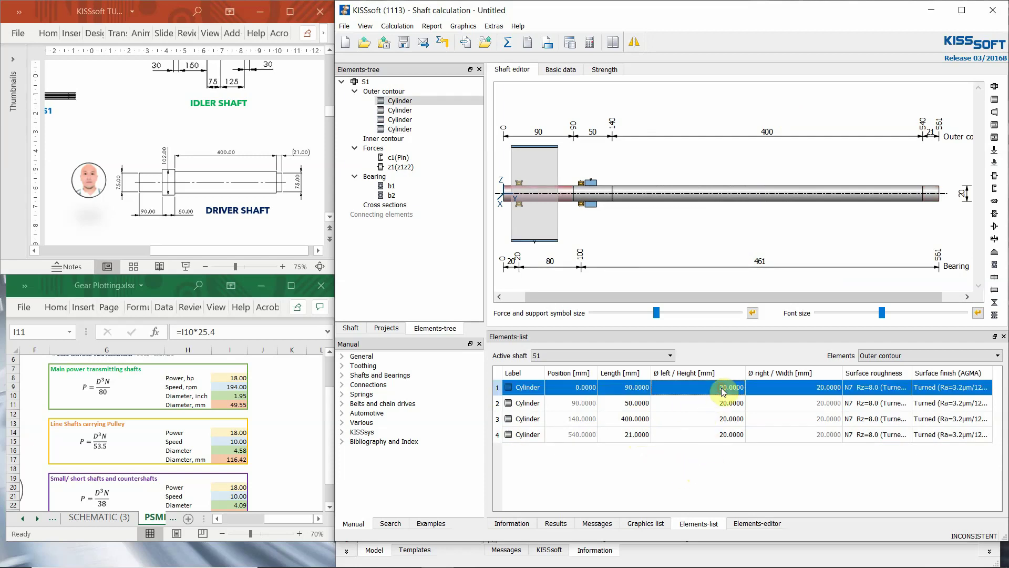
pyautogui.click(238, 404)
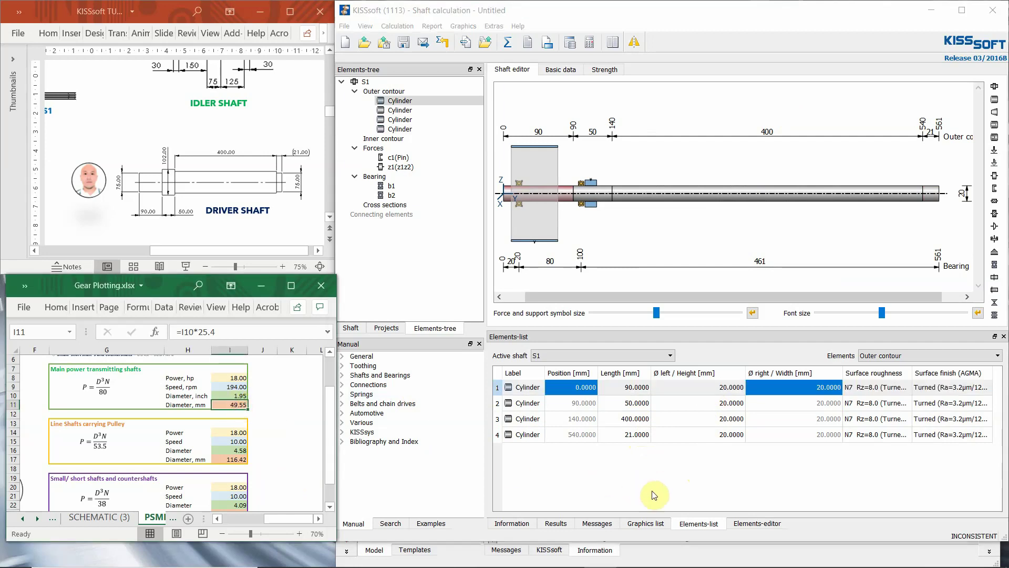
pyautogui.click(733, 488)
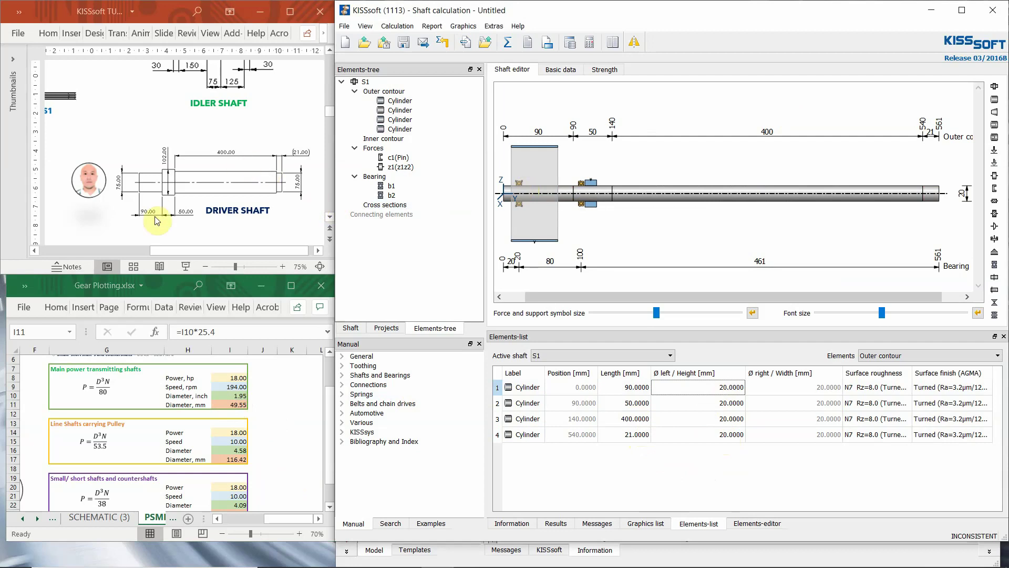
pyautogui.click(278, 181)
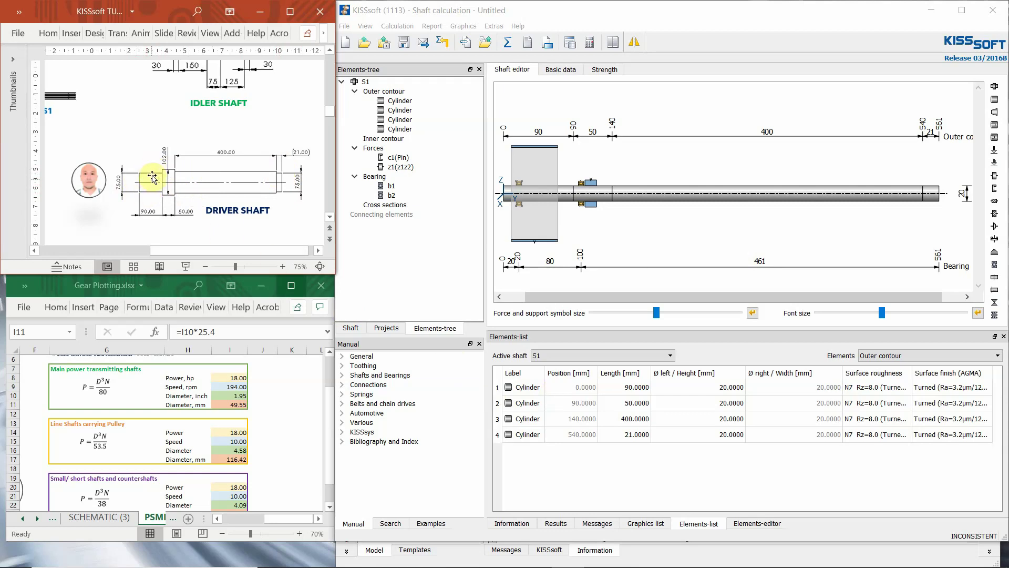
# Back in KISSsoft, set the diameters of the first and fourth cylinders to 50 mm and the third cylinder to 60 mm.
pyautogui.click(713, 436)
pyautogui.click(714, 437)
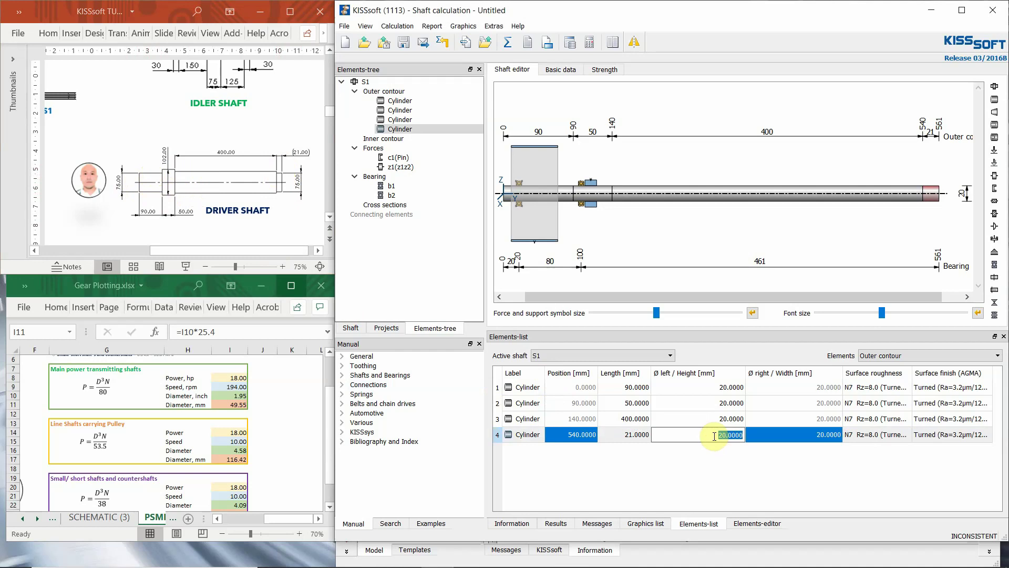
pyautogui.write('50')
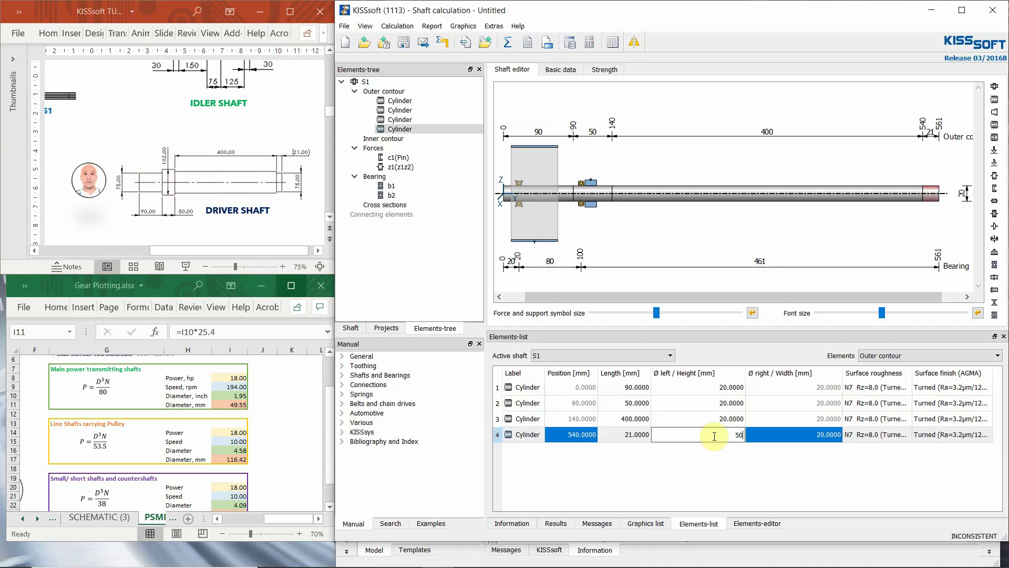
pyautogui.click(731, 387)
pyautogui.click(730, 387)
pyautogui.write('50')
pyautogui.click(731, 419)
pyautogui.click(730, 419)
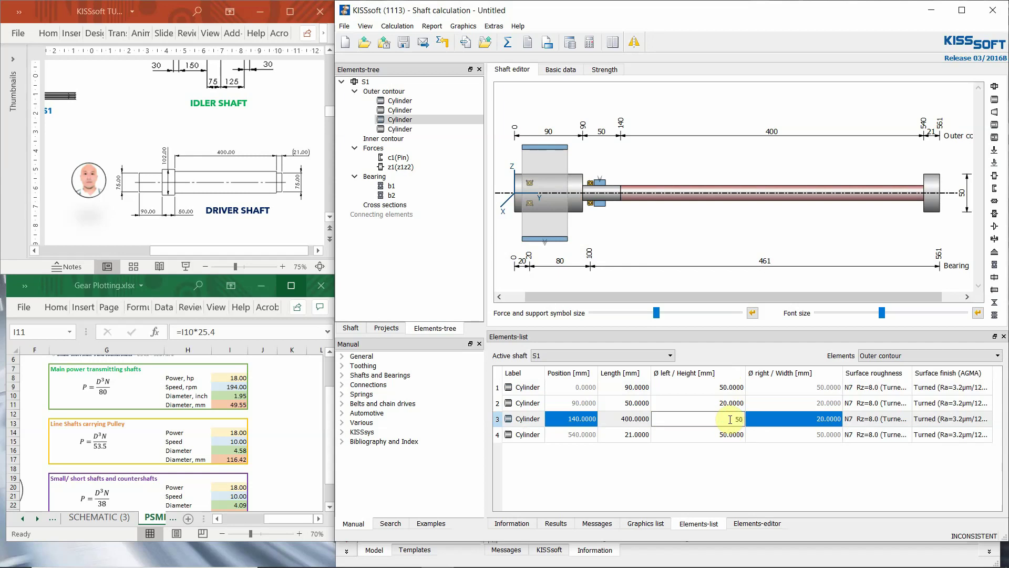
# Set the diameter of the second cylinder in the outer contour to 70 mm.
pyautogui.click(734, 405)
pyautogui.click(734, 405)
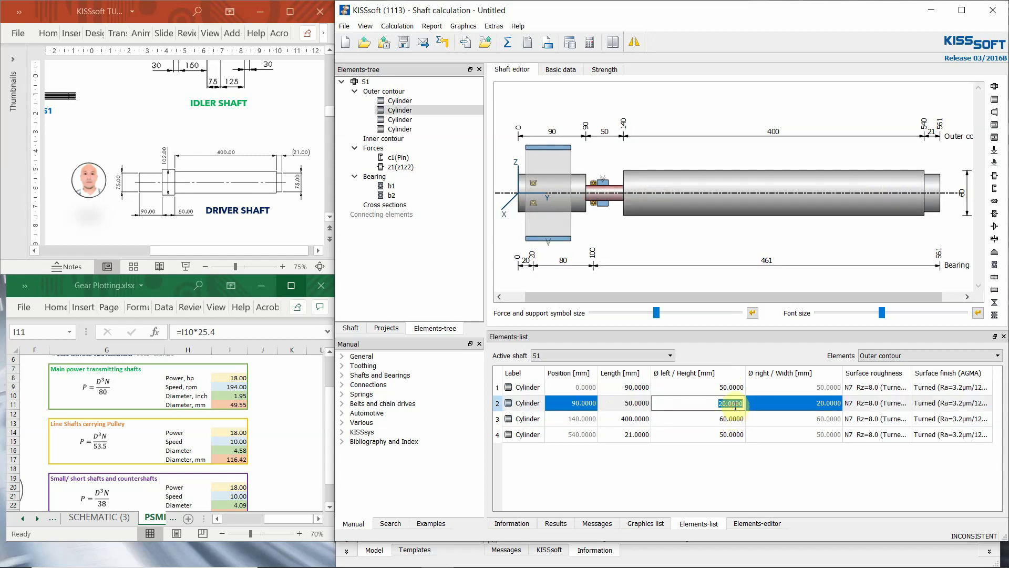
pyautogui.press('Return')
pyautogui.click(705, 254)
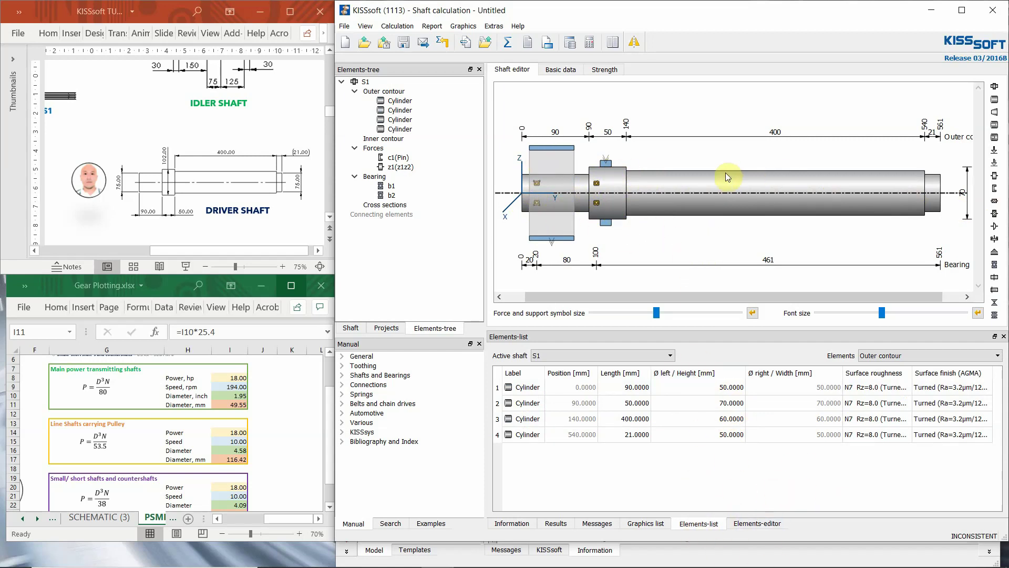
# Enable movable forces and supports in the shaft editor.
pyautogui.click(552, 147)
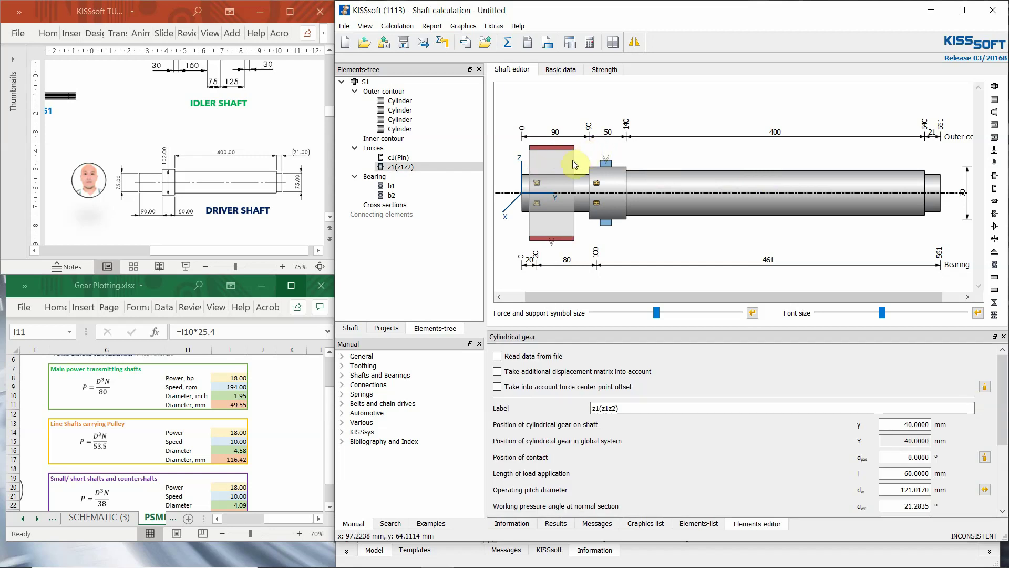
pyautogui.click(702, 242)
pyautogui.click(607, 163)
pyautogui.click(692, 159)
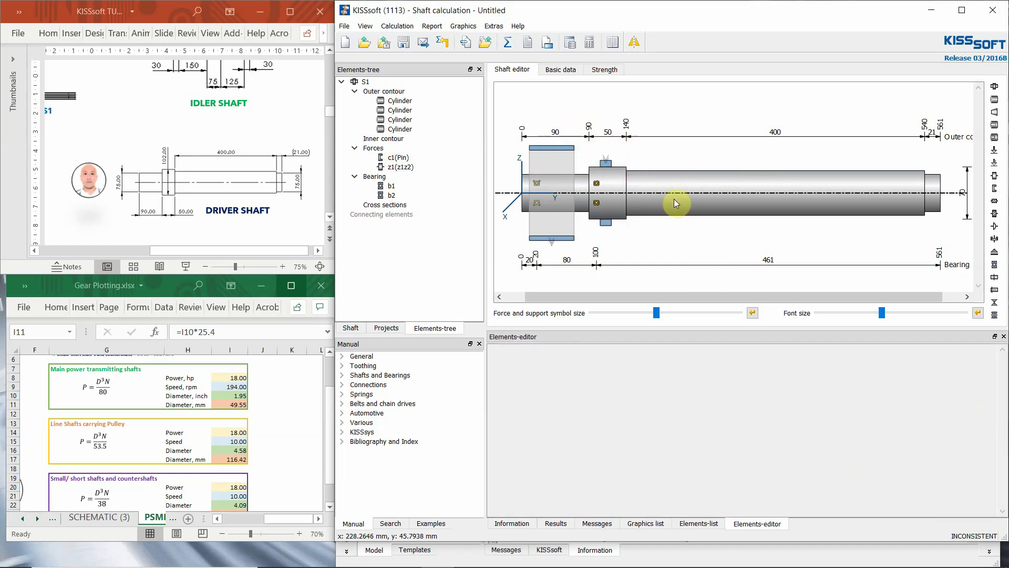
pyautogui.rightClick(684, 163)
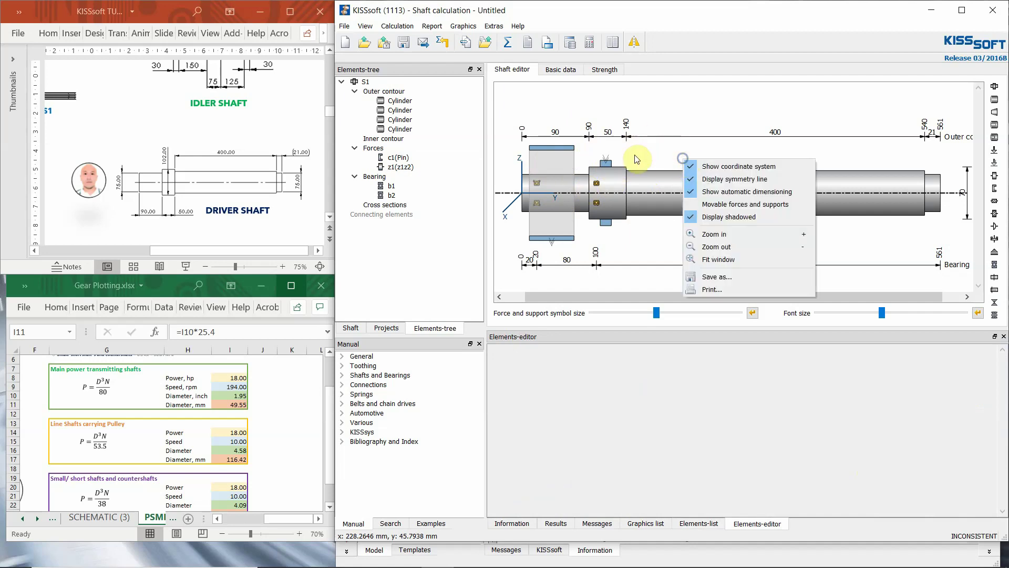
pyautogui.click(734, 205)
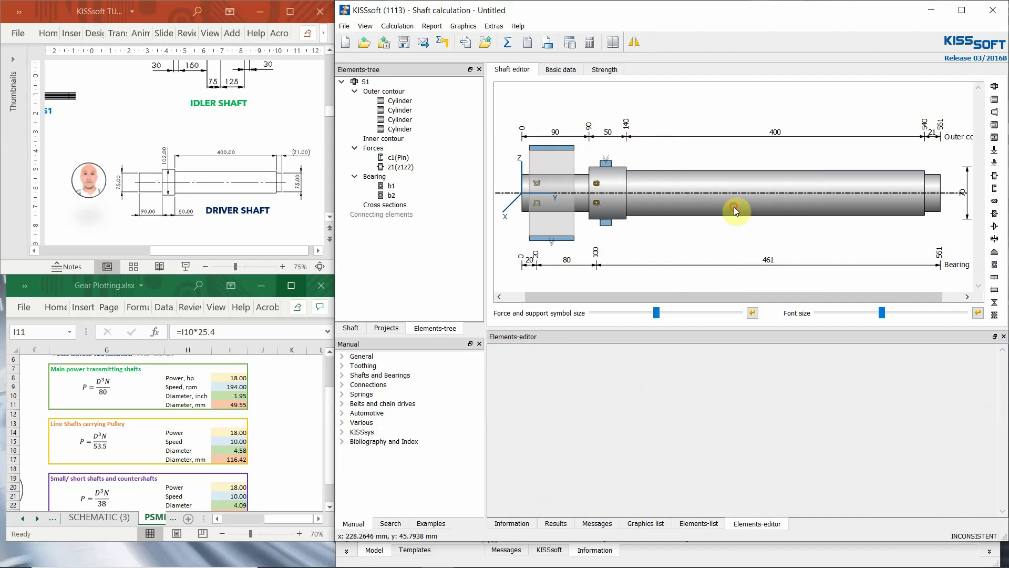
pyautogui.rightClick(693, 153)
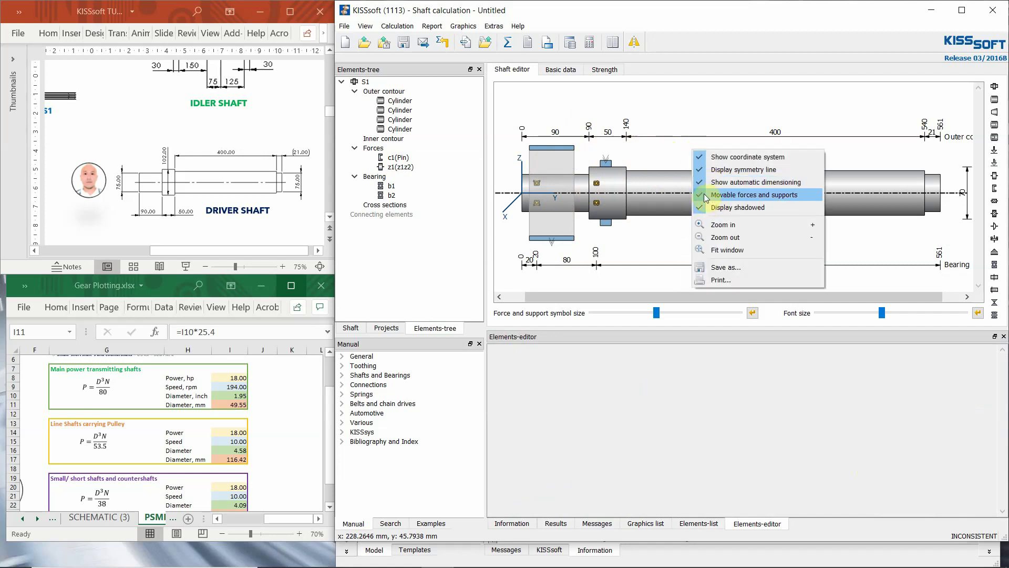
pyautogui.click(635, 243)
# Reposition the elements along the shaft: gear z1 at about 277 mm, bearing b2 at 550 mm, bearing b1 at 158 mm and the coupling at 35 mm.
pyautogui.moveTo(541, 145); pyautogui.dragTo(692, 143)
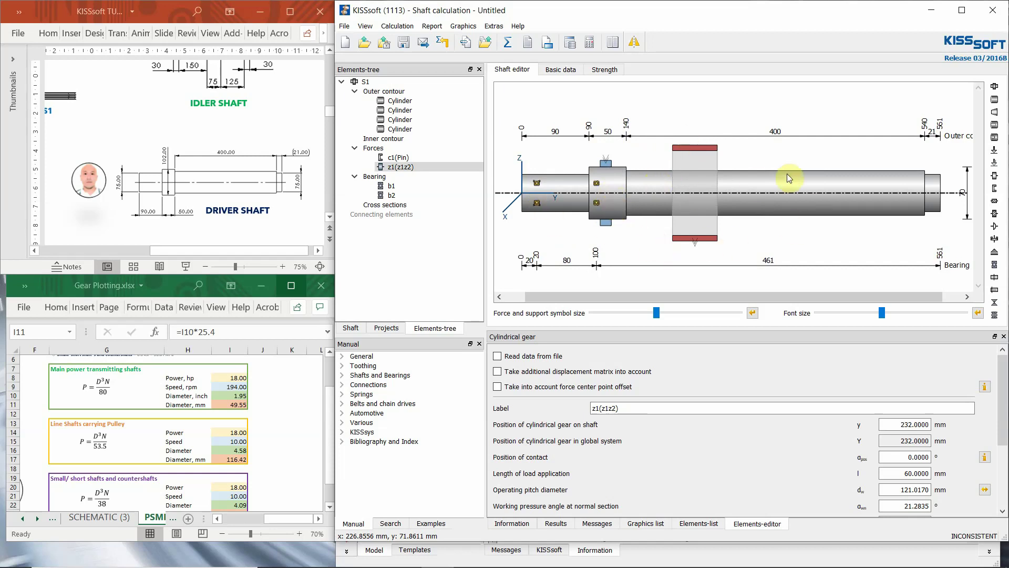
pyautogui.moveTo(597, 186); pyautogui.dragTo(924, 181)
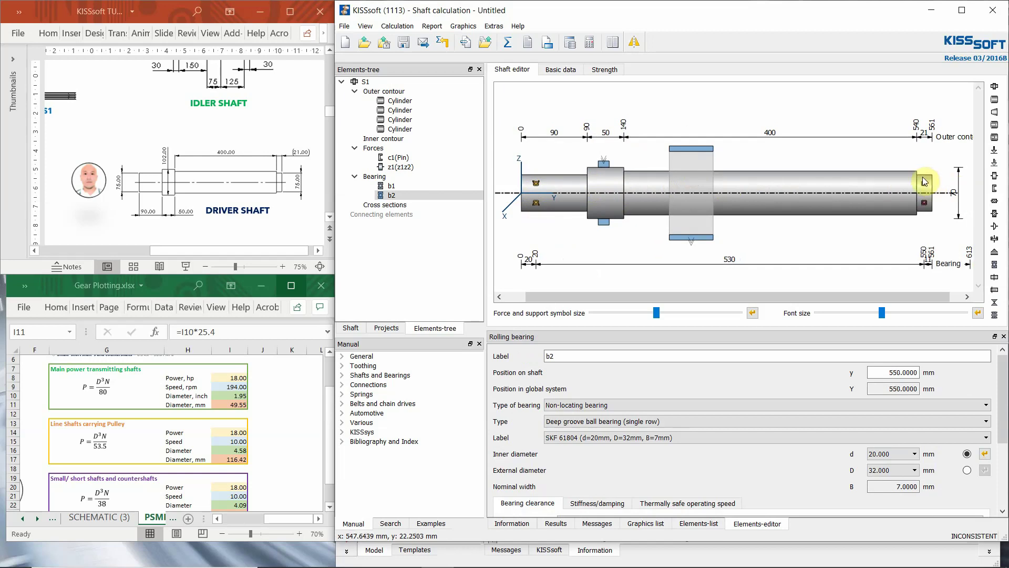
pyautogui.moveTo(536, 183); pyautogui.dragTo(547, 158)
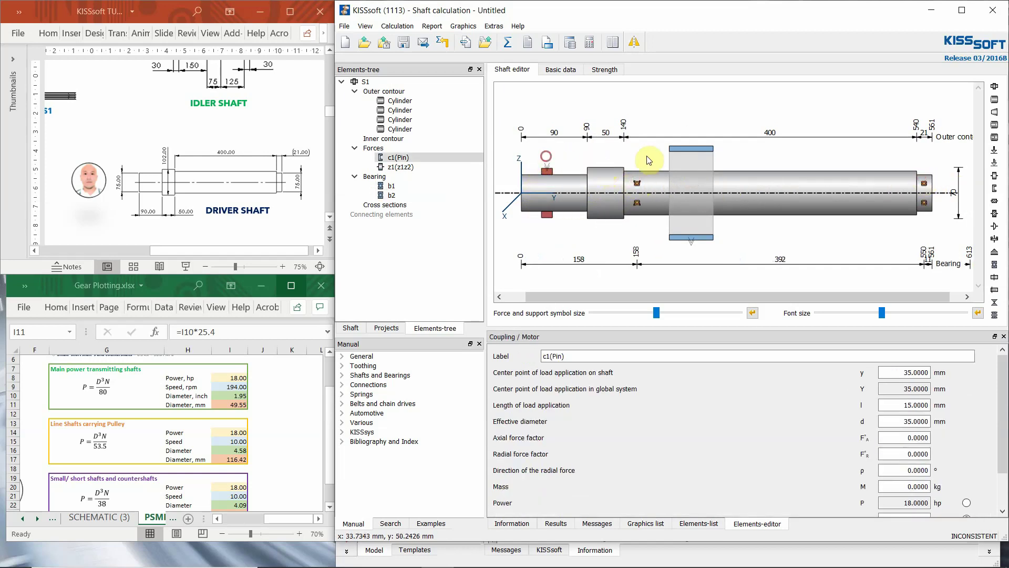
pyautogui.moveTo(698, 153); pyautogui.dragTo(732, 151)
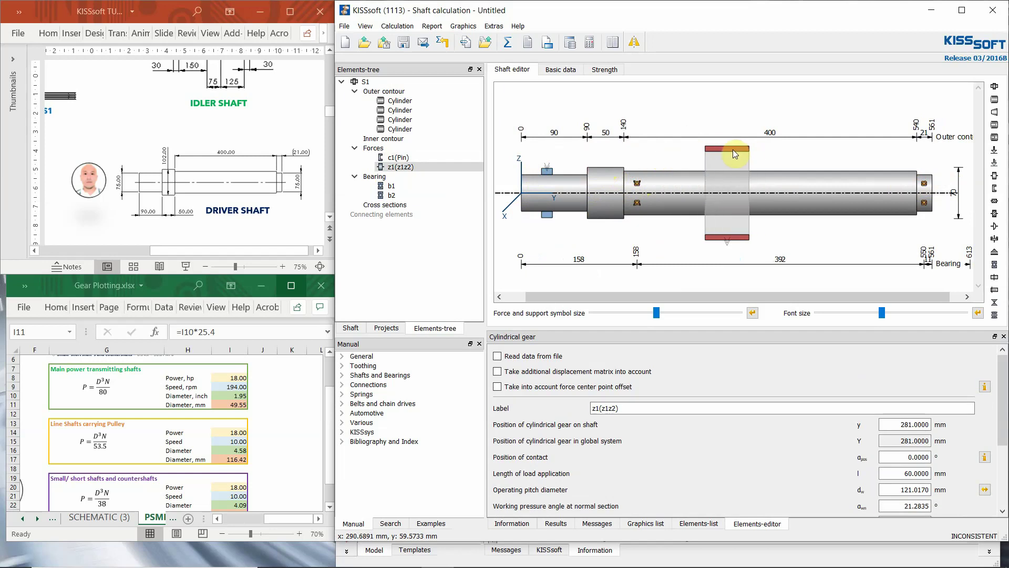
# Set the coupling's effective diameter to 100 mm and load length to 90 mm, and align it with the first shaft section.
pyautogui.click(544, 174)
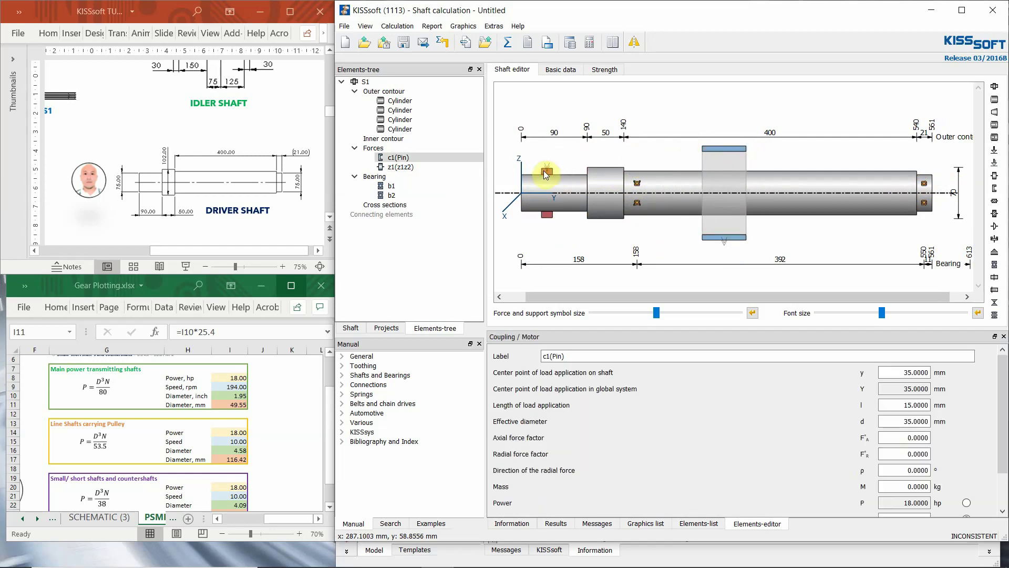
pyautogui.click(913, 408)
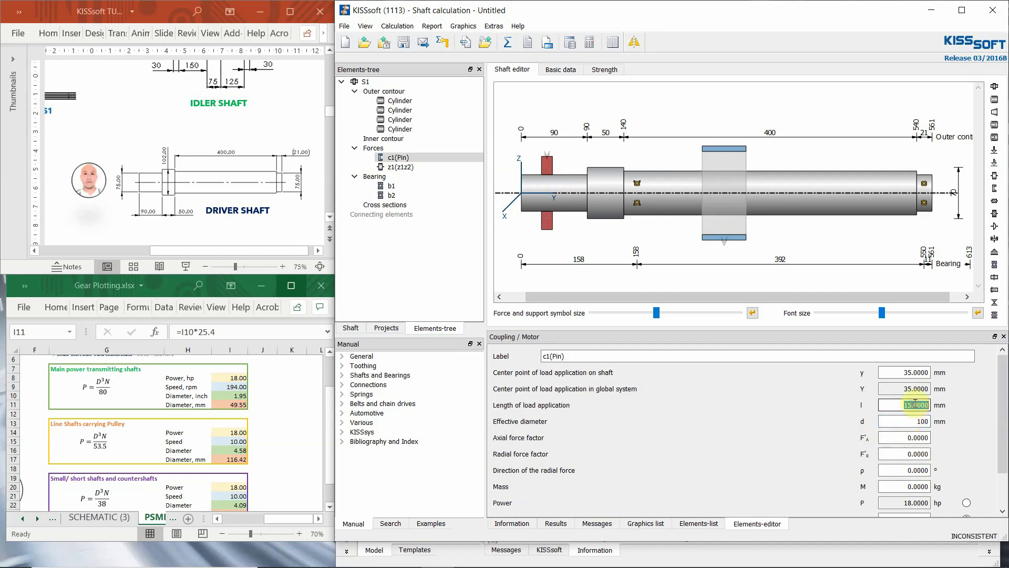
pyautogui.press('Return')
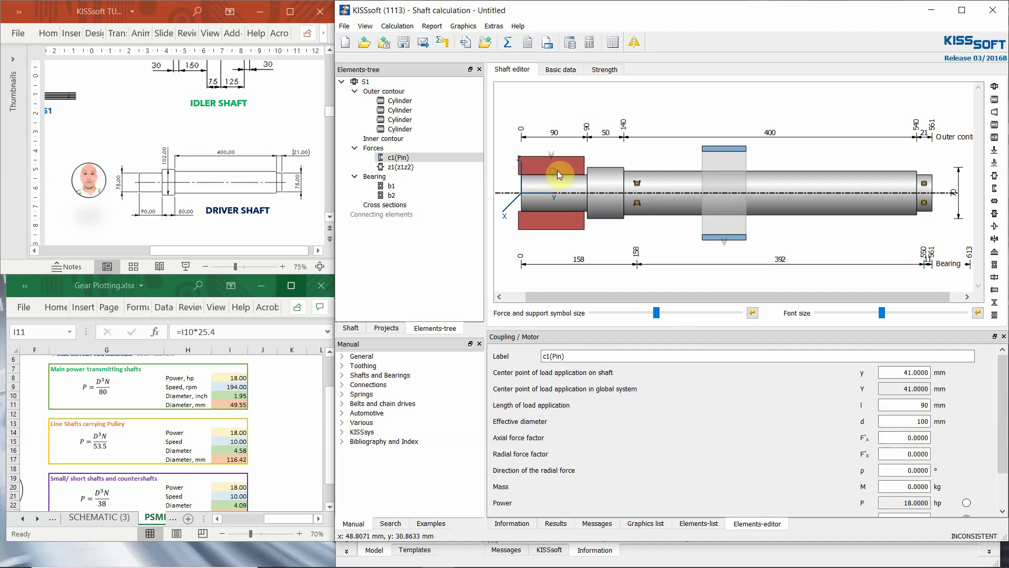
pyautogui.moveTo(559, 170); pyautogui.dragTo(559, 169)
pyautogui.click(637, 183)
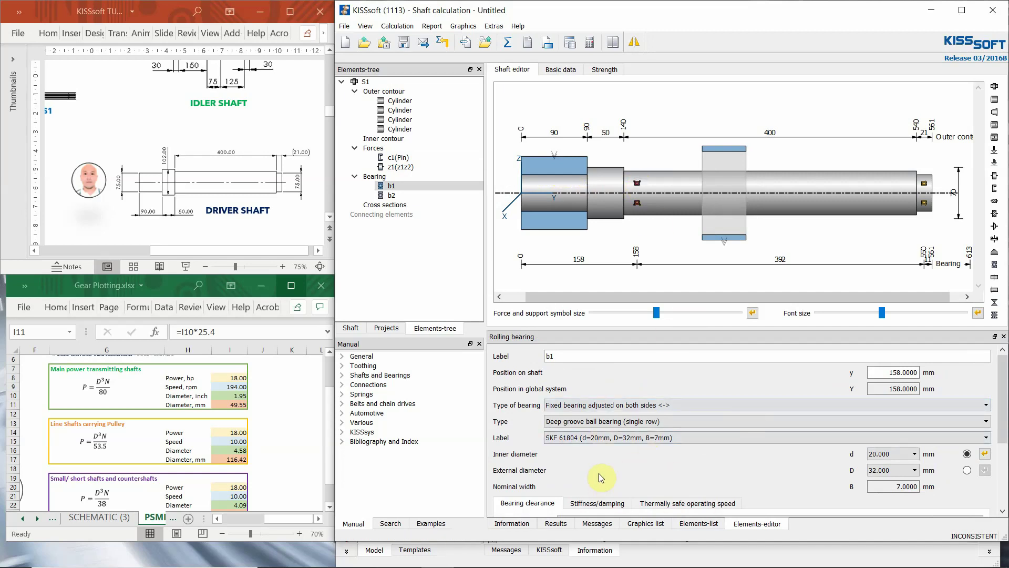
pyautogui.click(590, 439)
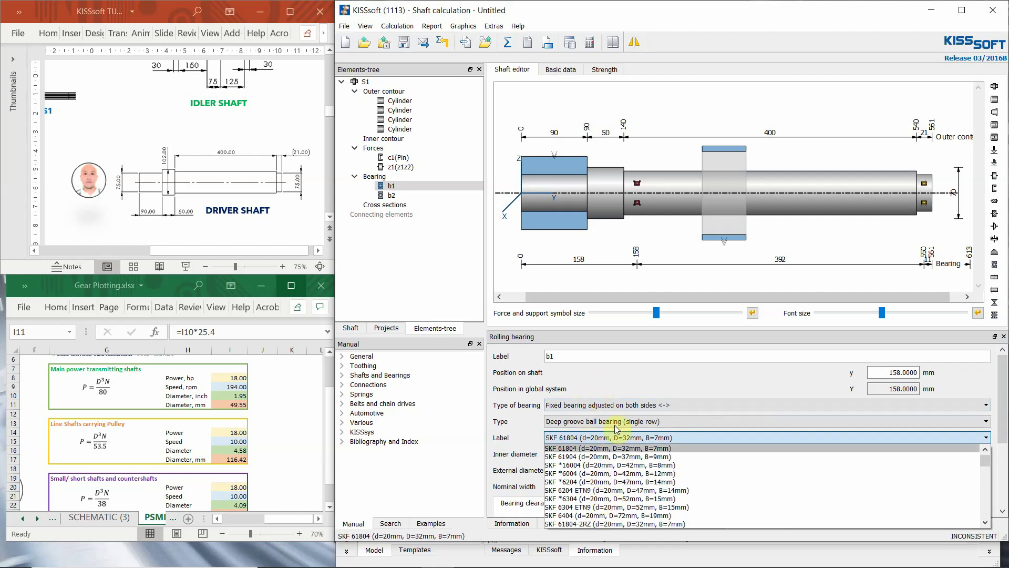
pyautogui.click(617, 448)
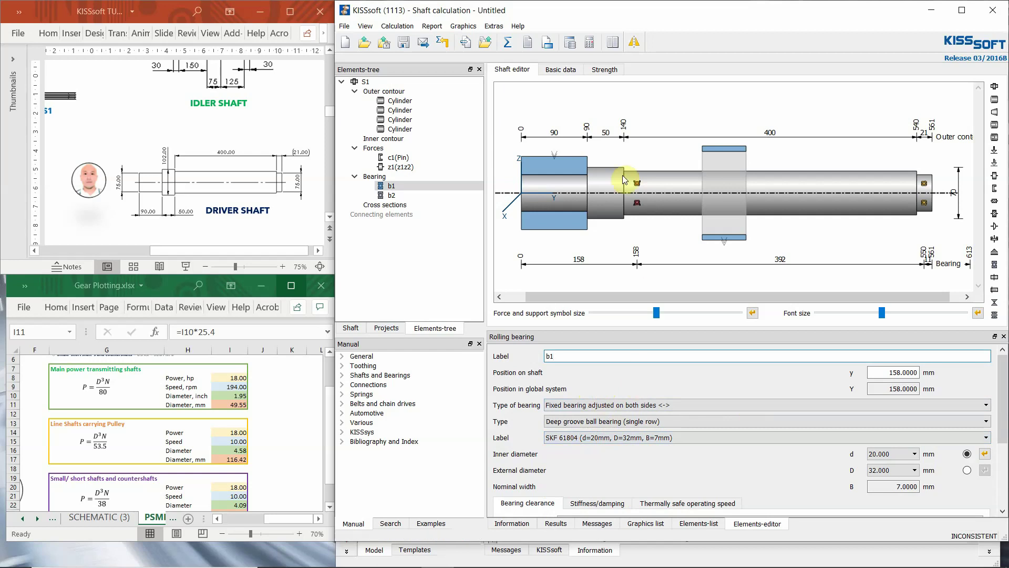
pyautogui.click(652, 227)
# Make bearing b1 a single-row deep groove SKF *6012 (d=60mm, D=95mm, B=18mm) and give it contact left.
pyautogui.click(637, 201)
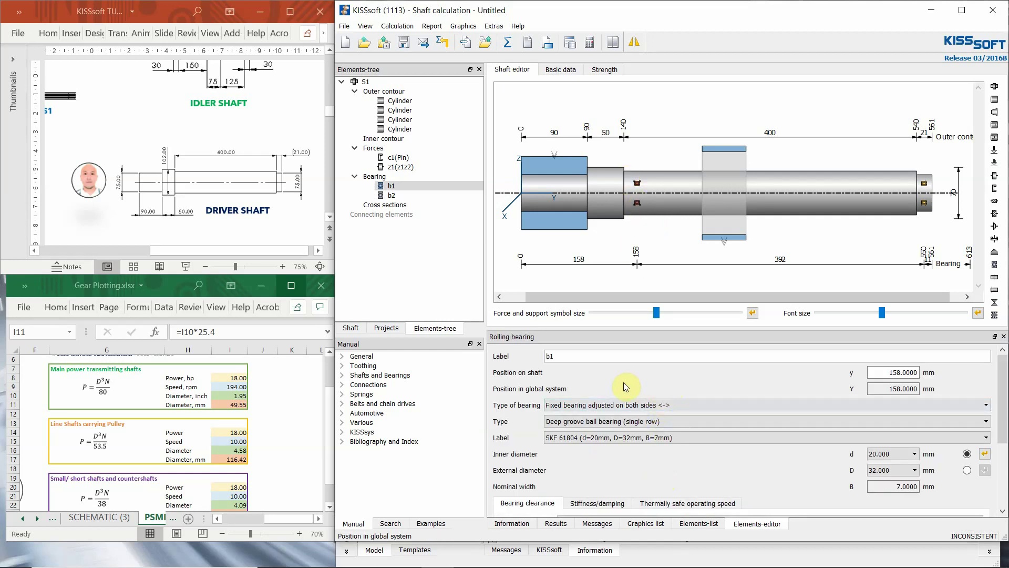
pyautogui.click(567, 421)
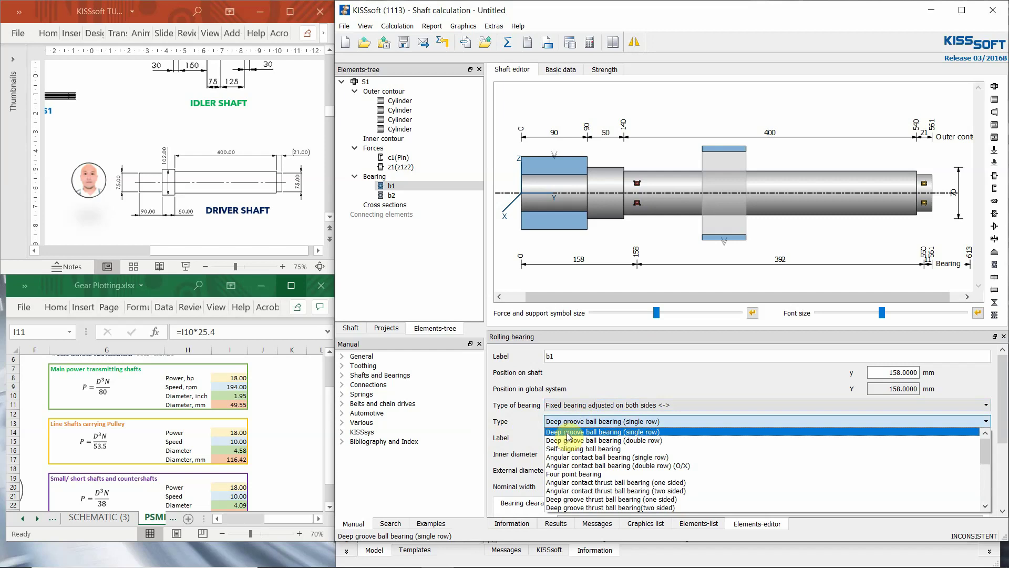
pyautogui.click(566, 432)
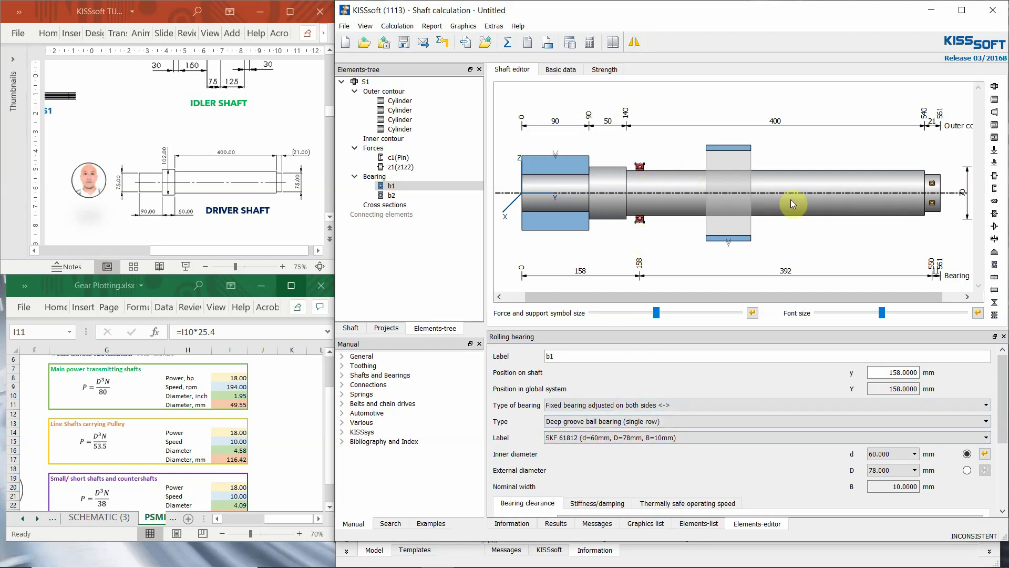
pyautogui.click(560, 440)
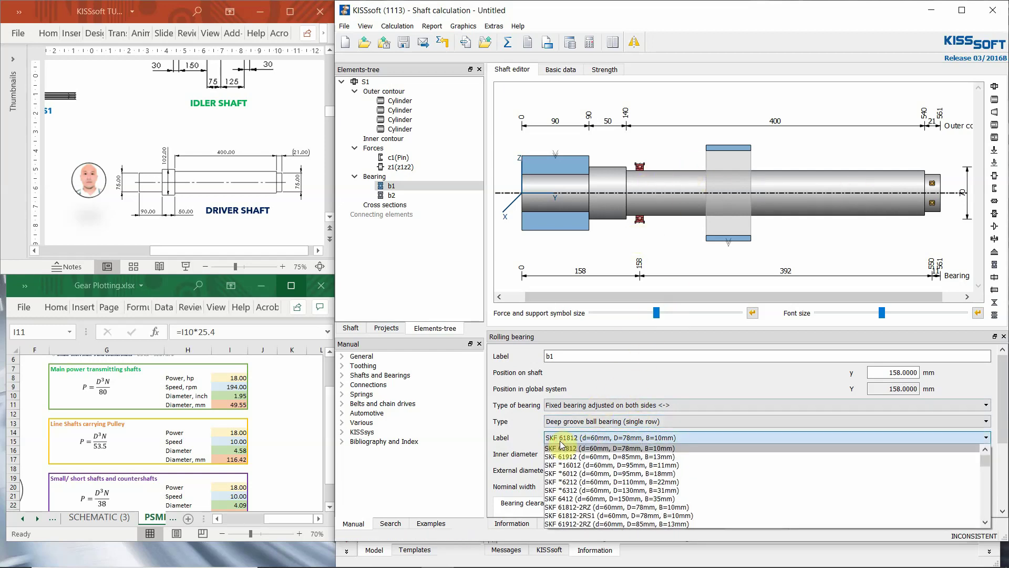
pyautogui.click(585, 474)
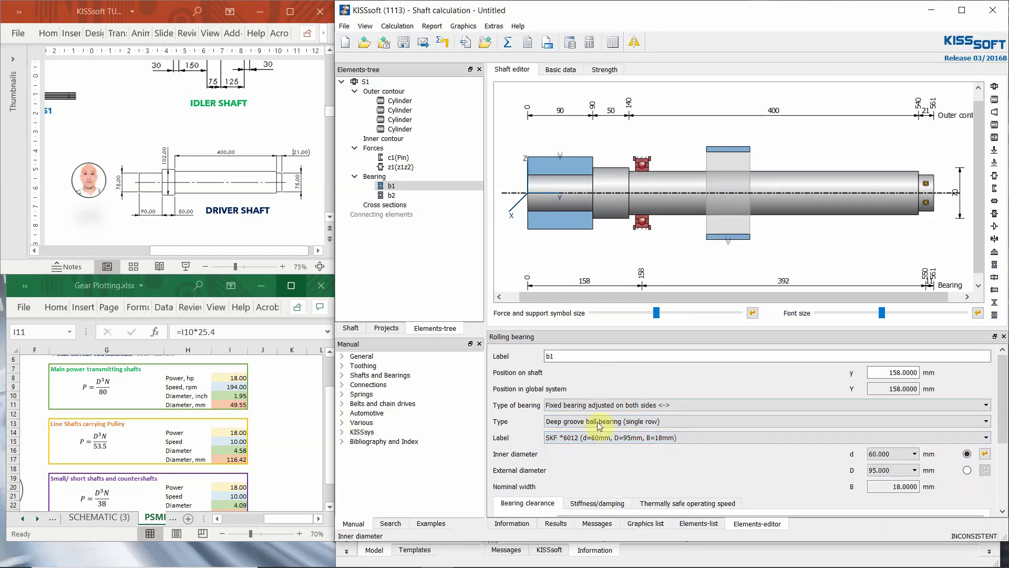
pyautogui.rightClick(643, 166)
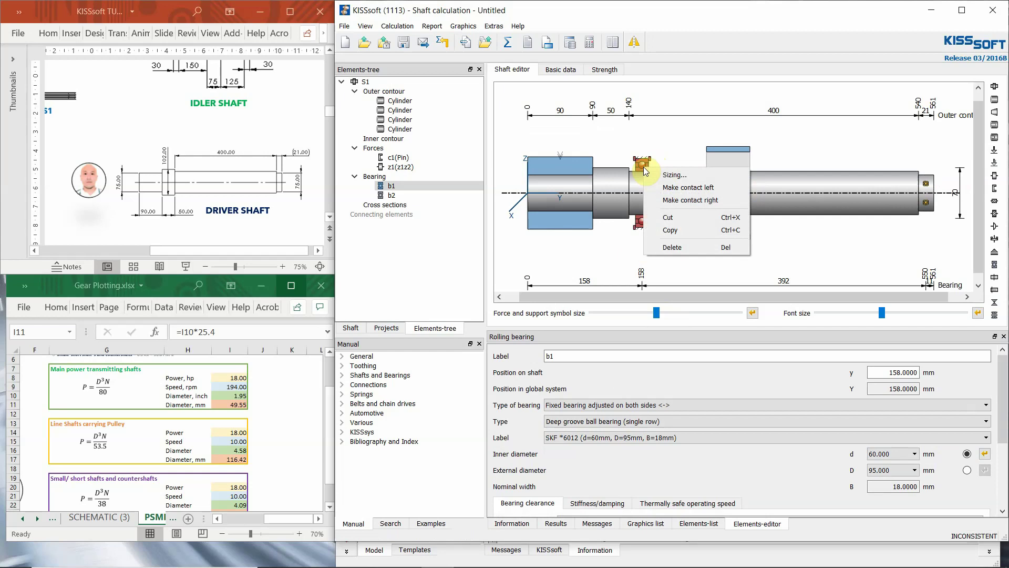
pyautogui.click(678, 188)
# Make bearing b2 a single-row deep groove SKF *6010 (d=50mm, D=80mm, B=16mm) and give it contact left.
pyautogui.scroll(3, 666, 193)
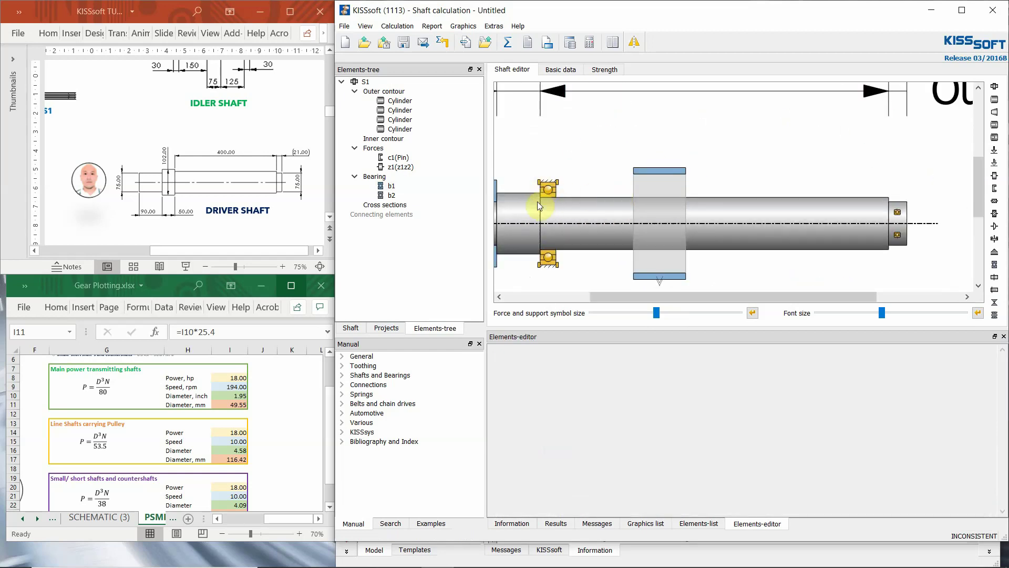
pyautogui.click(898, 213)
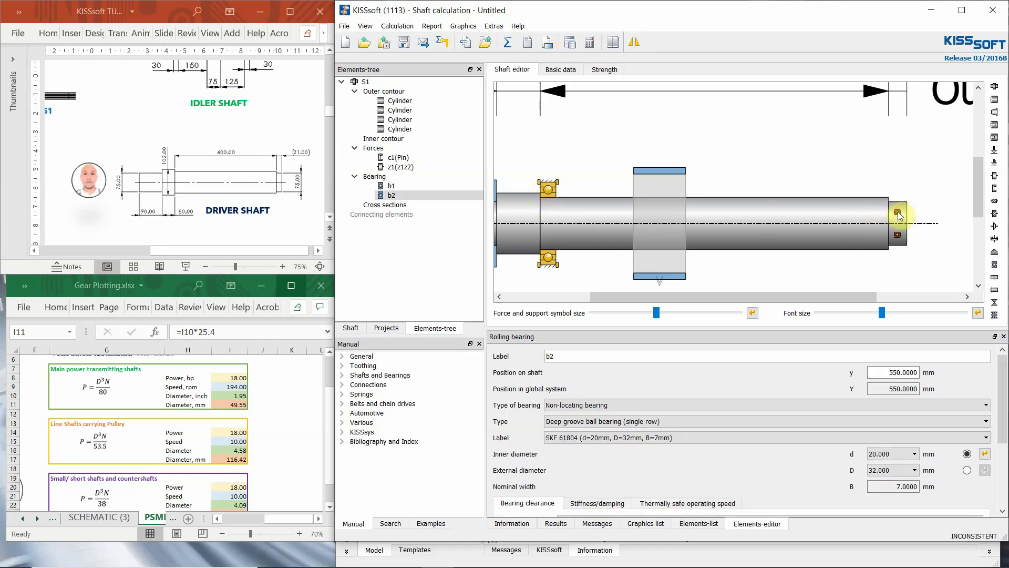
pyautogui.click(579, 422)
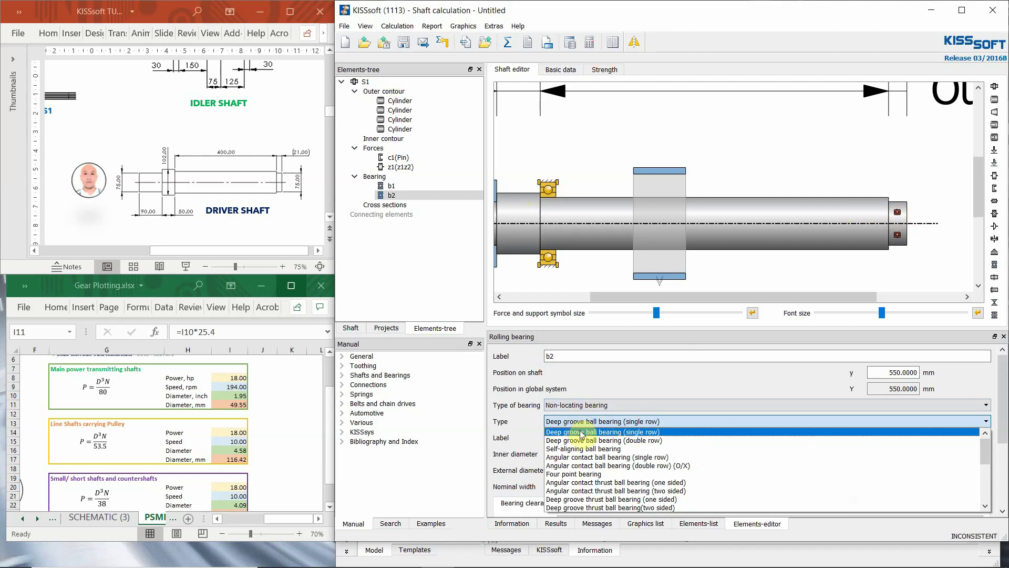
pyautogui.click(578, 425)
pyautogui.click(582, 438)
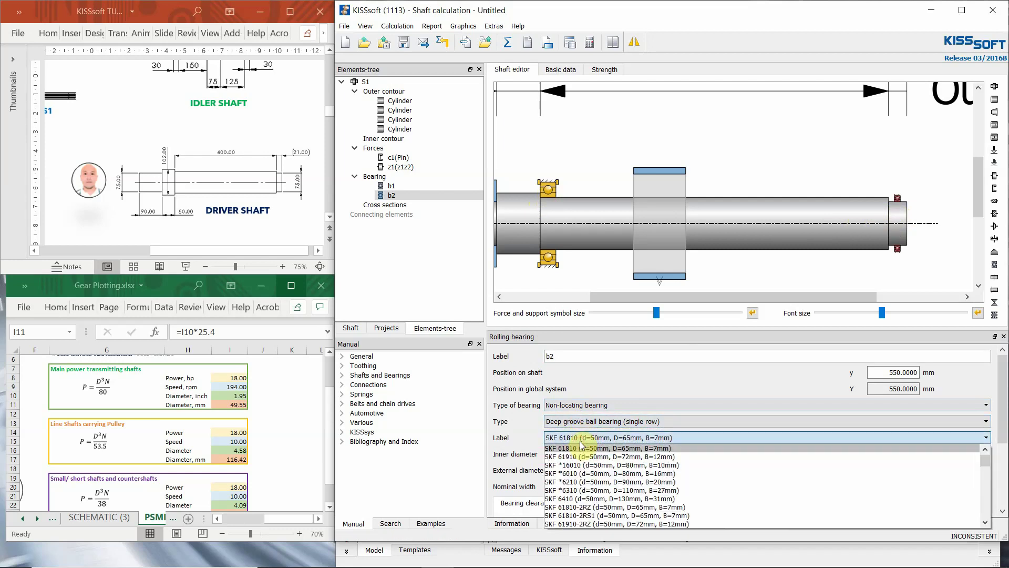
pyautogui.click(596, 473)
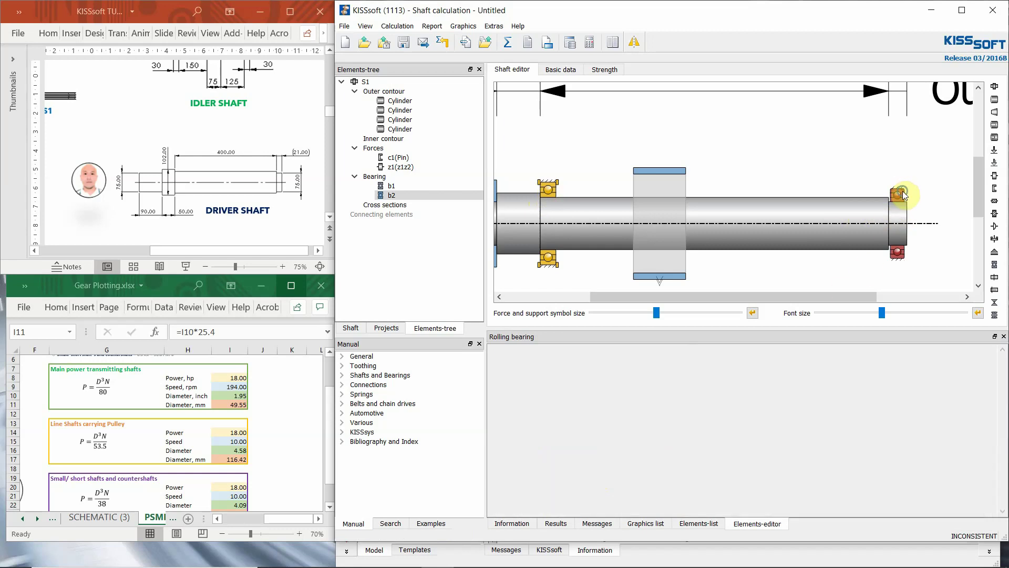
pyautogui.rightClick(903, 194)
pyautogui.click(933, 211)
pyautogui.scroll(-3, 932, 214)
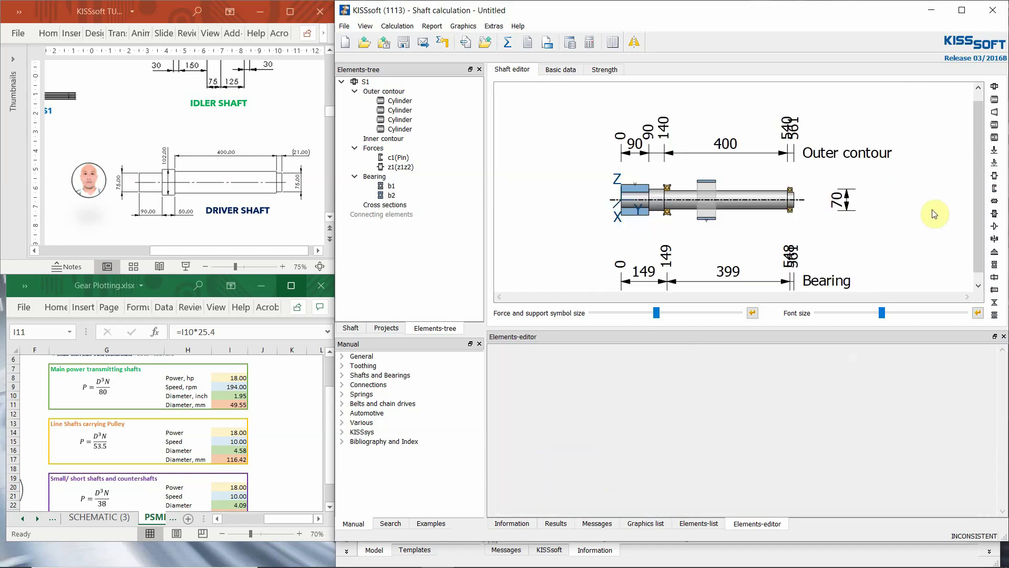
pyautogui.scroll(2, 788, 191)
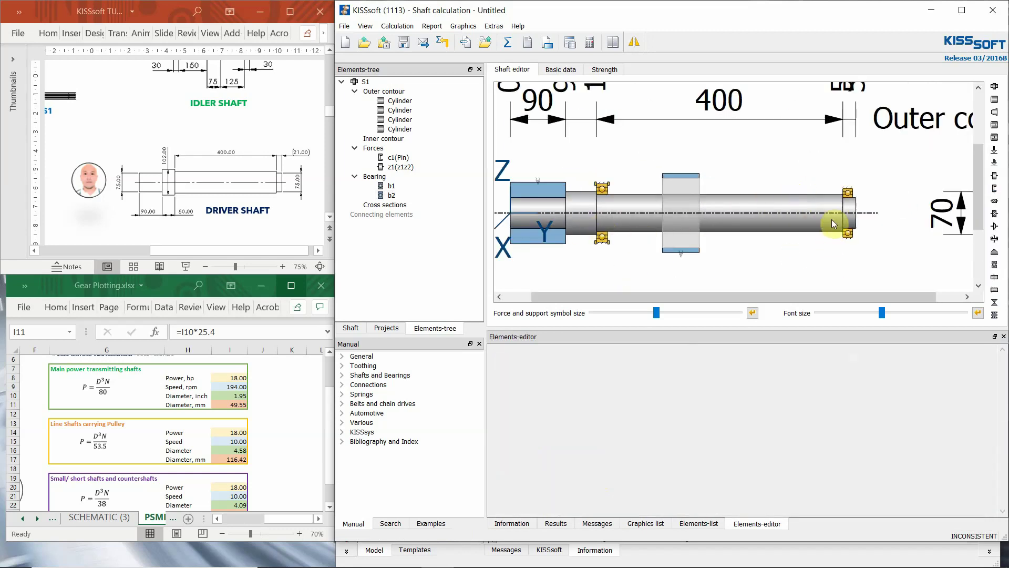
pyautogui.click(849, 213)
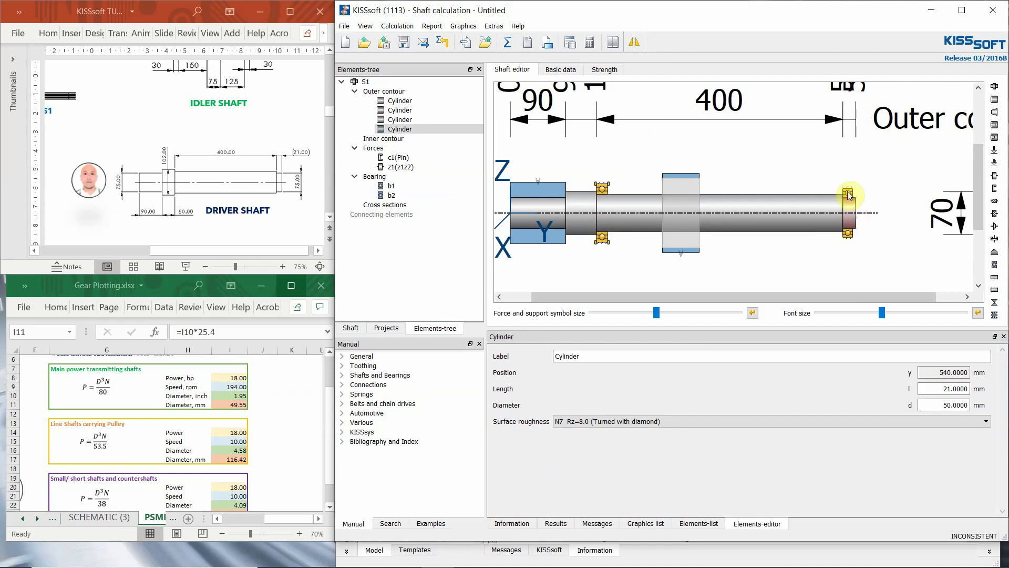
pyautogui.click(848, 192)
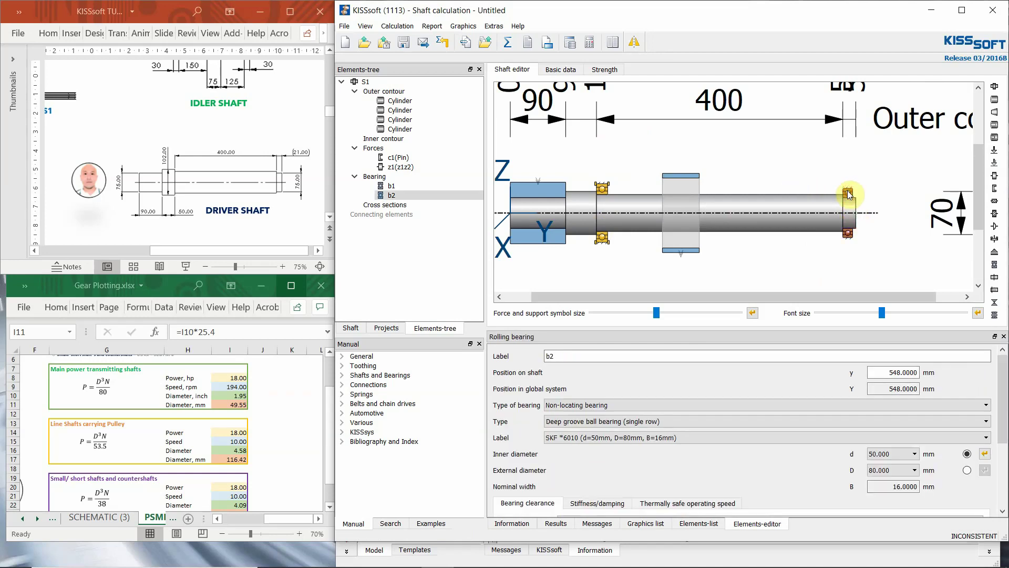
pyautogui.click(598, 191)
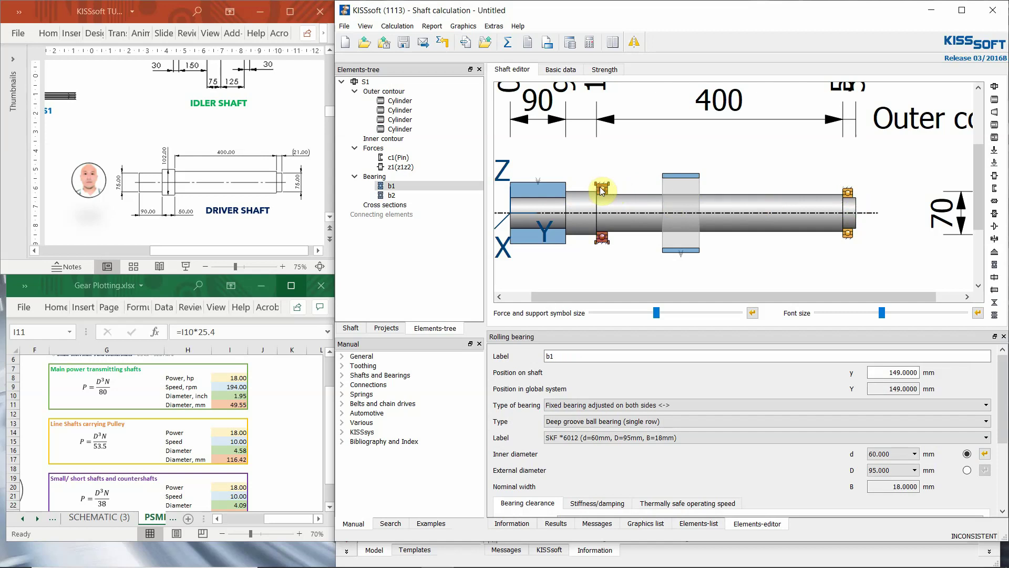
pyautogui.click(623, 258)
# Set the position of cylindrical gear z1 on the shaft to 250 mm.
pyautogui.click(681, 178)
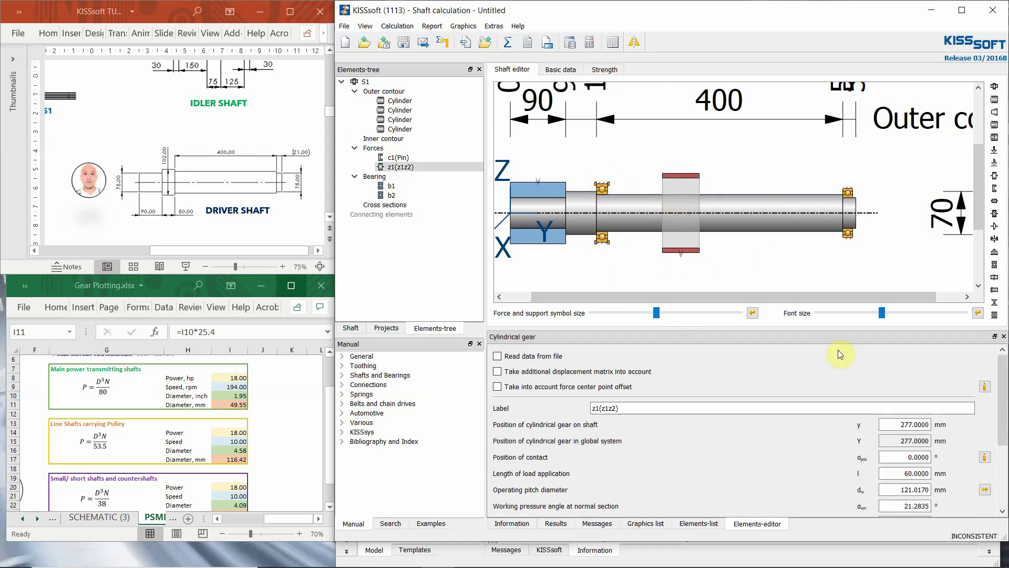
pyautogui.doubleClick(901, 424)
pyautogui.write('25')
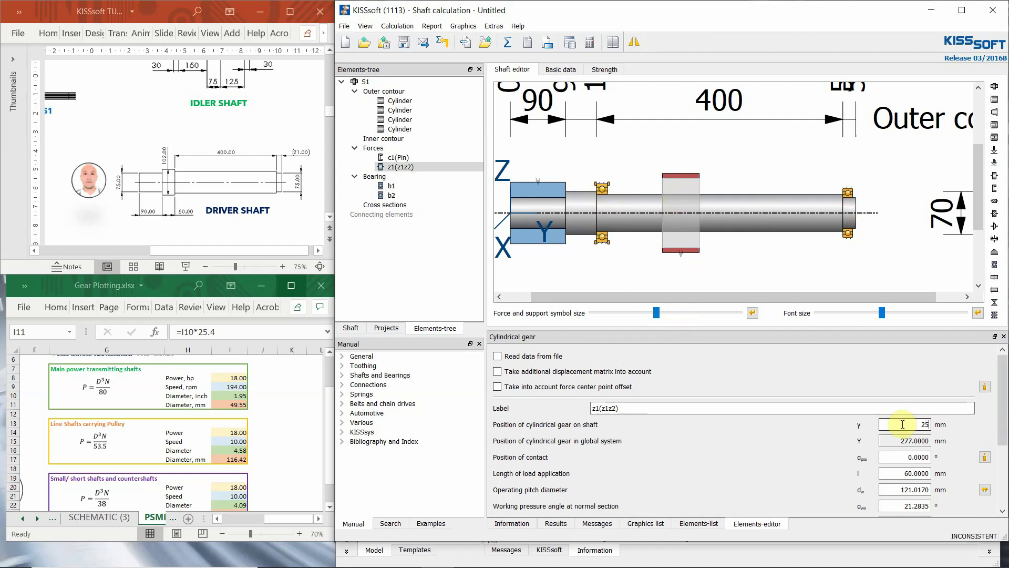
pyautogui.write('0')
pyautogui.press('Return')
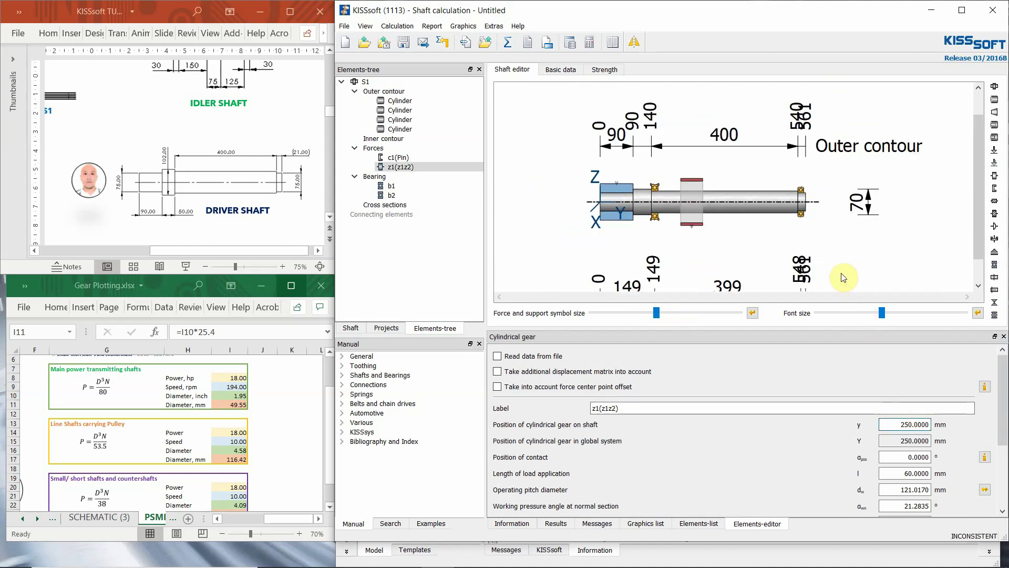
pyautogui.scroll(1, 659, 200)
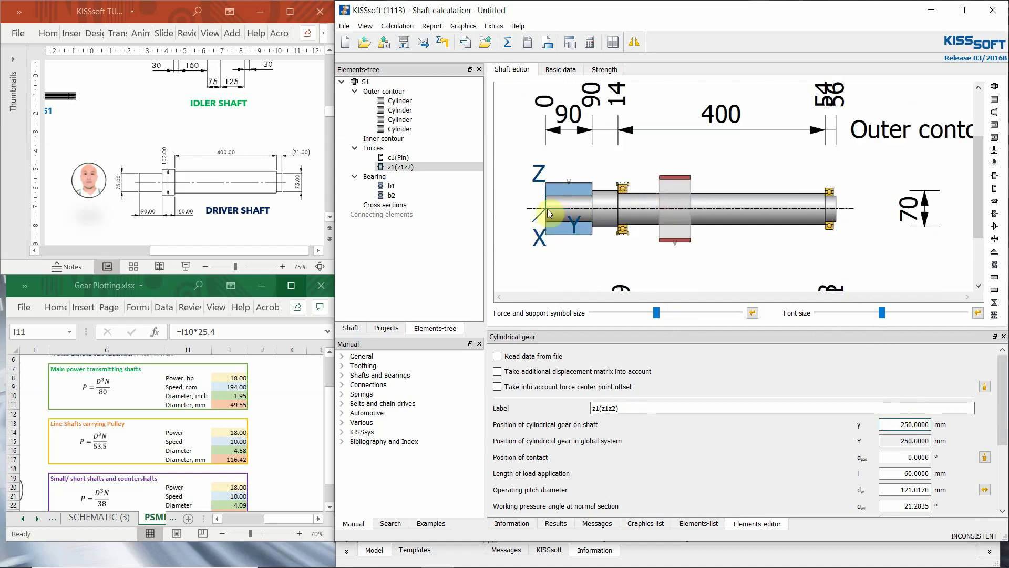
# Run the shaft calculation, acknowledge the warning and check the service life of bearing b1 in the results.
pyautogui.click(507, 47)
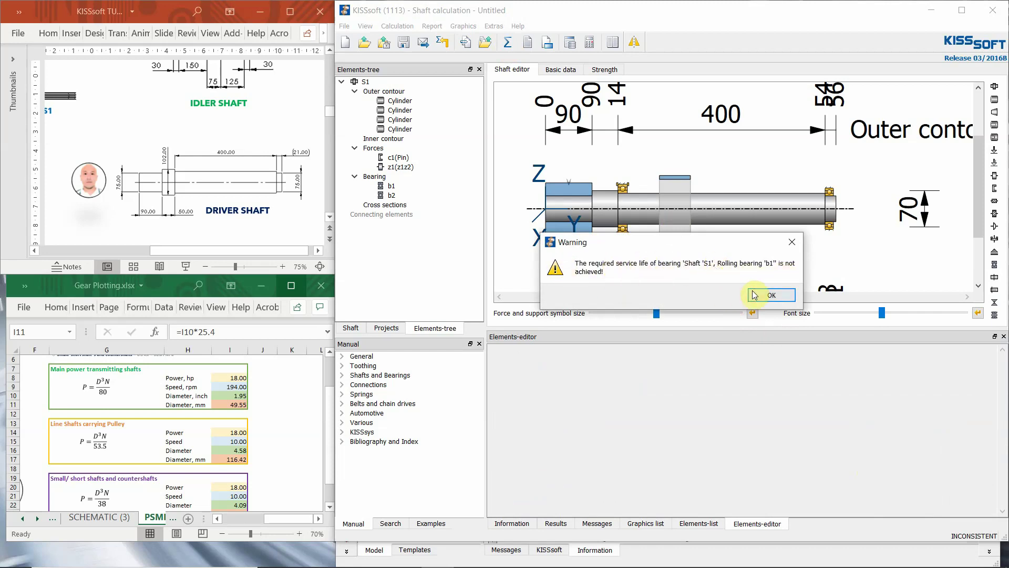
pyautogui.click(774, 294)
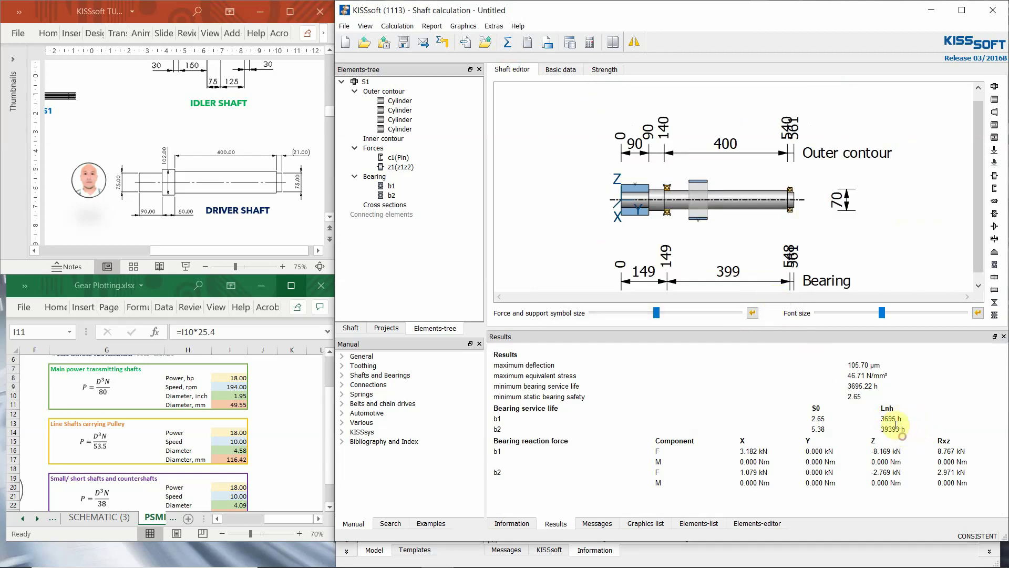
pyautogui.moveTo(877, 419); pyautogui.dragTo(900, 419)
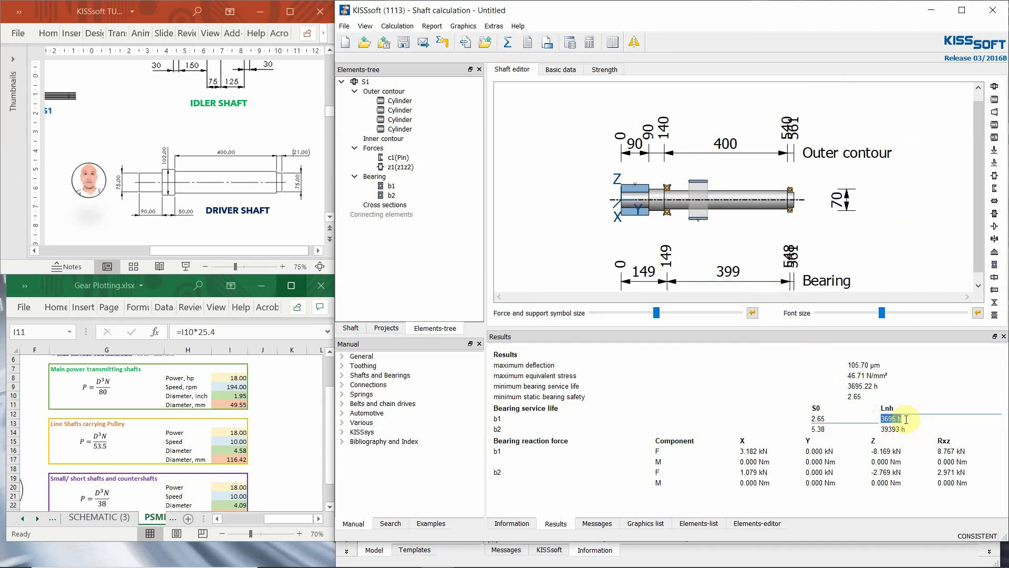
pyautogui.click(884, 416)
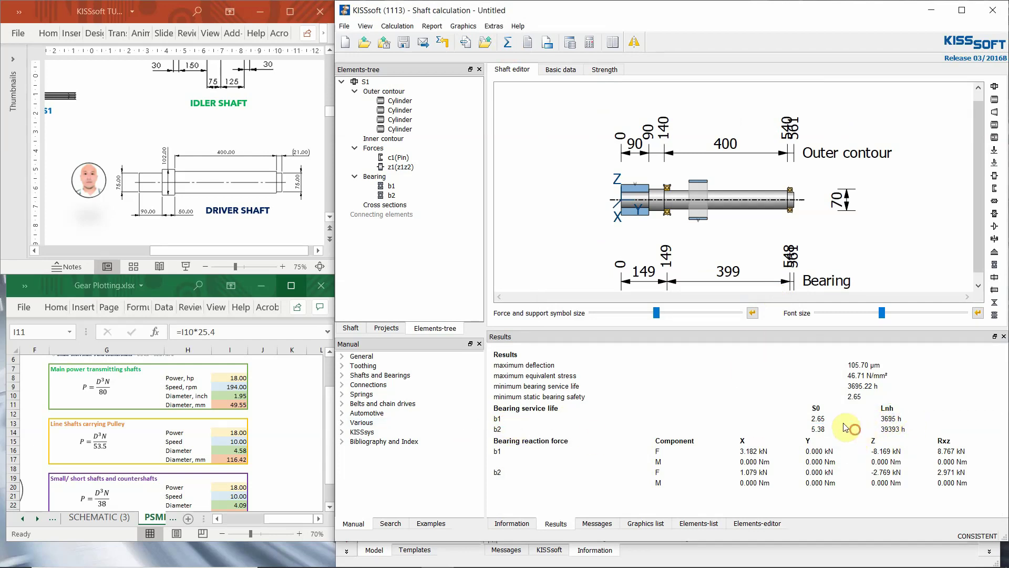
# Set the required service life of rolling bearings to 5000 h in the module specific settings and compare it with b1's service life.
pyautogui.click(397, 25)
pyautogui.click(407, 152)
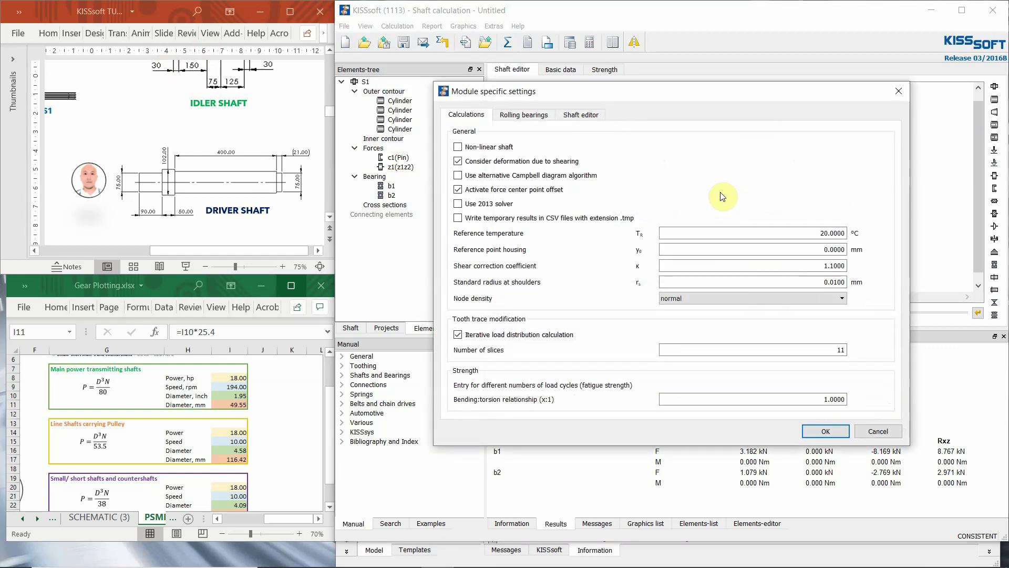
pyautogui.click(524, 115)
pyautogui.doubleClick(803, 211)
pyautogui.write('5000')
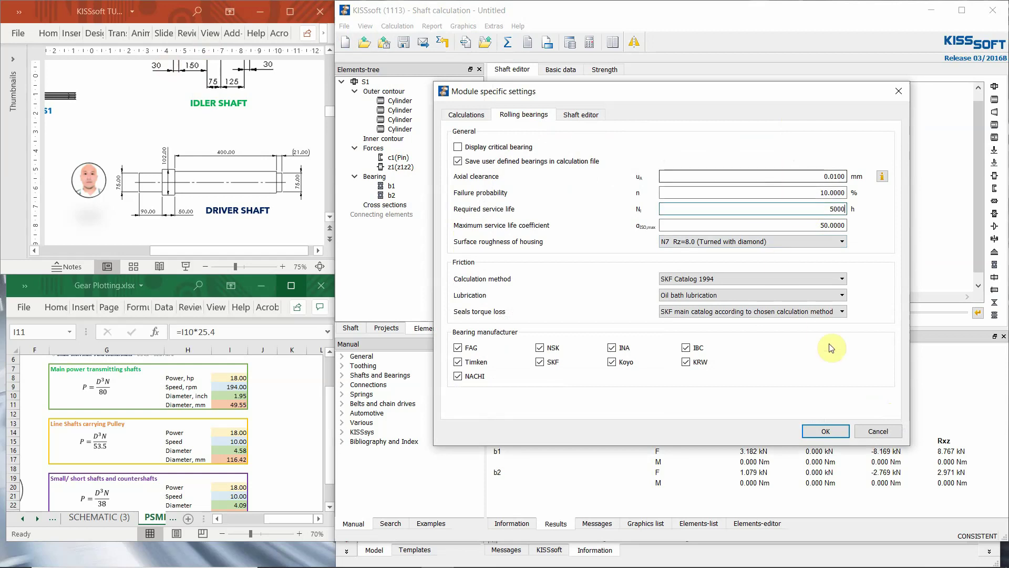
pyautogui.click(829, 430)
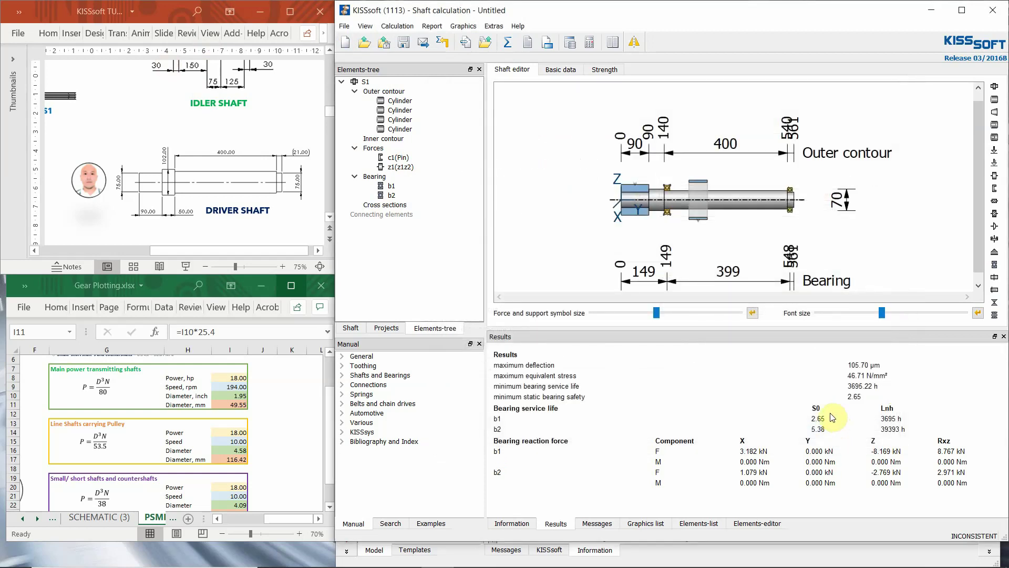
pyautogui.click(880, 420)
pyautogui.moveTo(879, 419); pyautogui.dragTo(907, 420)
pyautogui.click(896, 422)
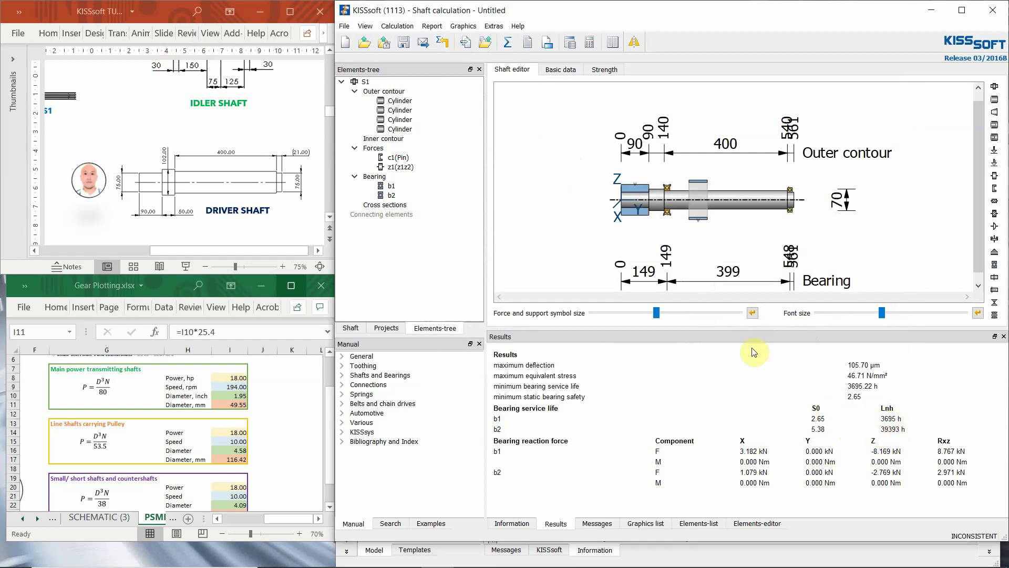
# Change bearing b1 to SKF *6212 (d=60mm, D=110mm, B=22mm) and give it contact left against the shaft shoulder.
pyautogui.scroll(1, 660, 195)
pyautogui.scroll(1, 649, 191)
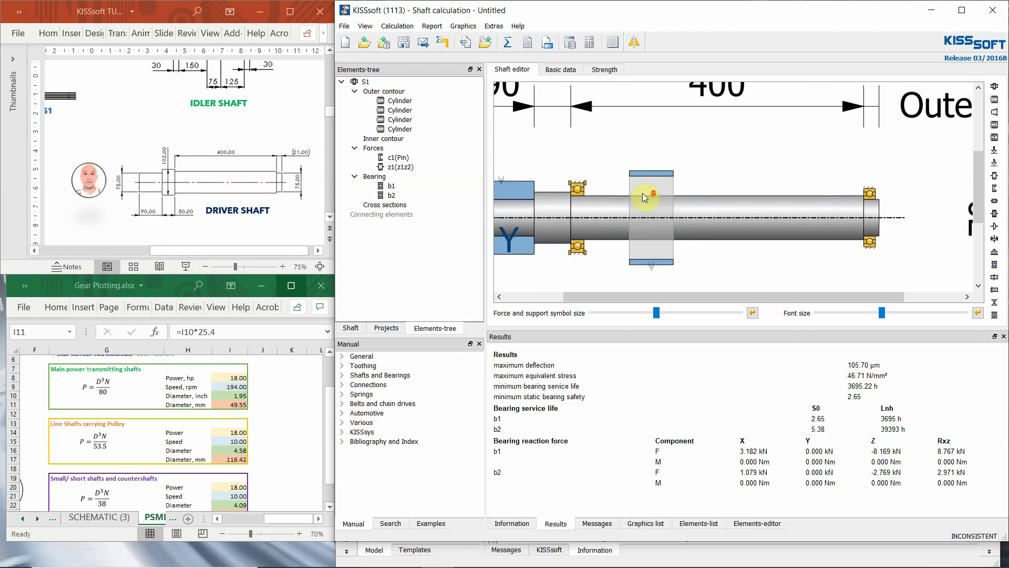
pyautogui.click(581, 191)
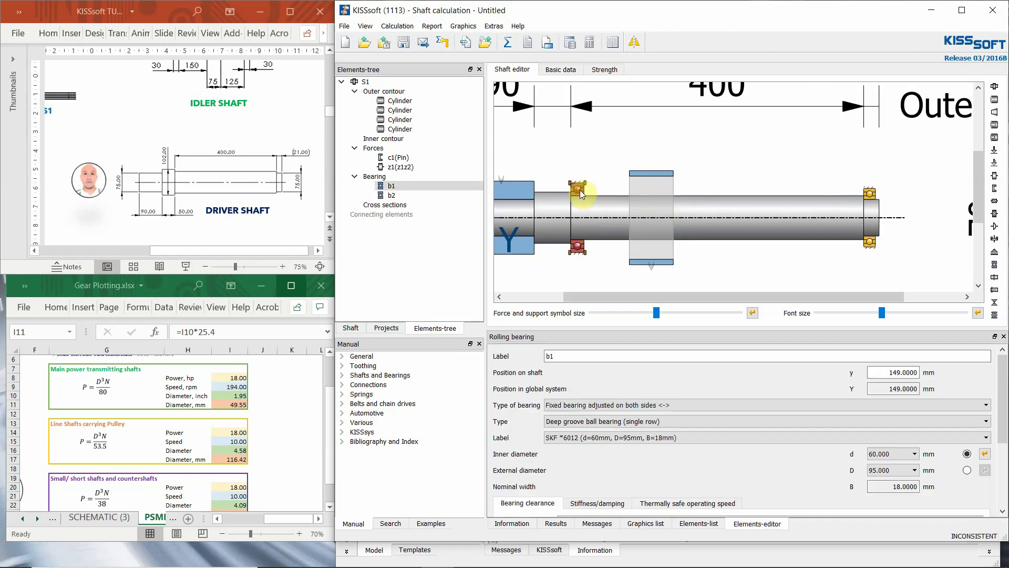
pyautogui.click(597, 437)
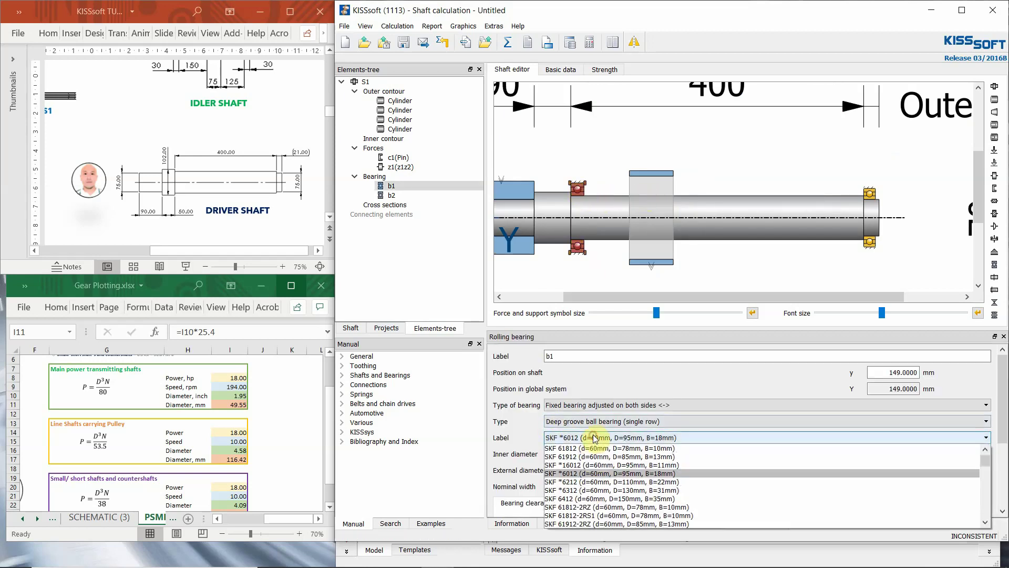
pyautogui.click(593, 482)
pyautogui.scroll(2, 641, 193)
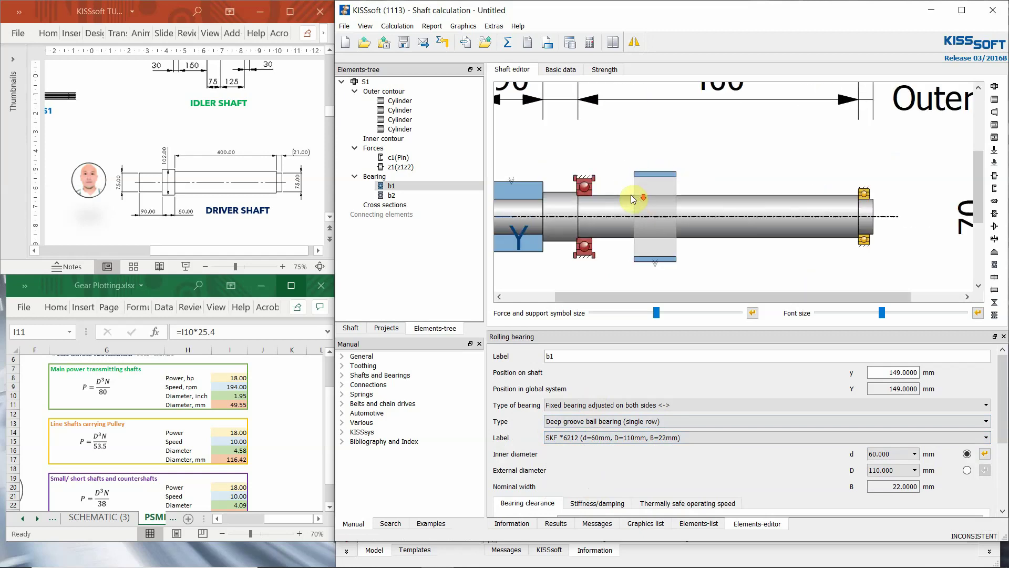
pyautogui.moveTo(589, 188); pyautogui.dragTo(603, 189)
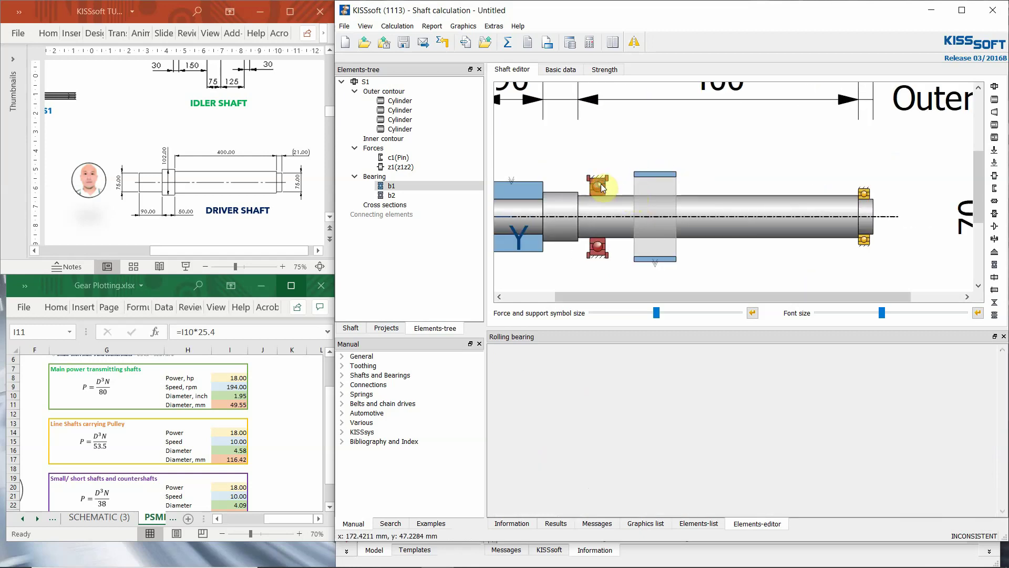
pyautogui.rightClick(603, 188)
pyautogui.click(633, 207)
pyautogui.scroll(3, 631, 206)
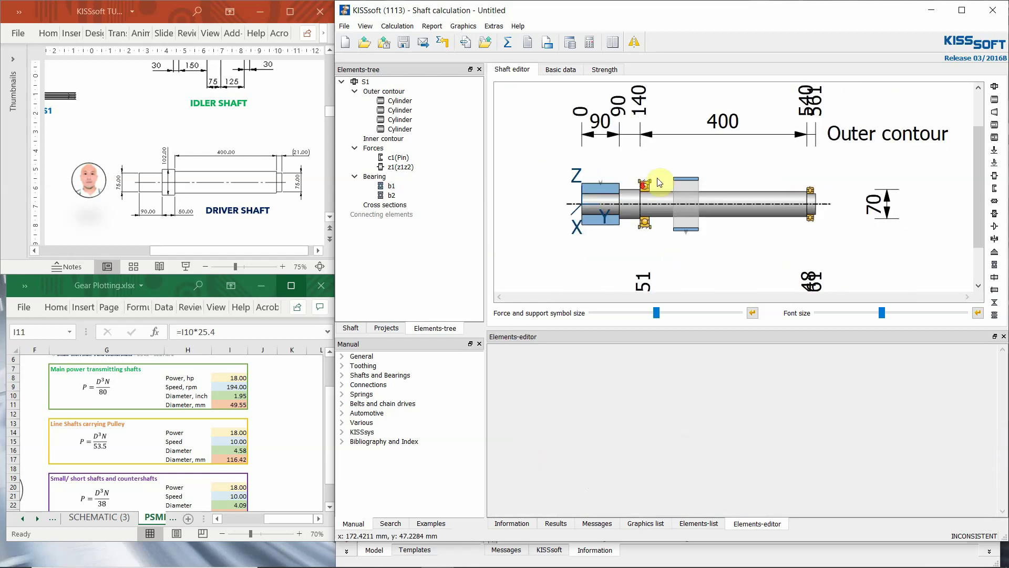
# Make bearing b1 a fixed bearing adjusted on left side and bearing b2 a fixed bearing adjusted on right side.
pyautogui.click(588, 187)
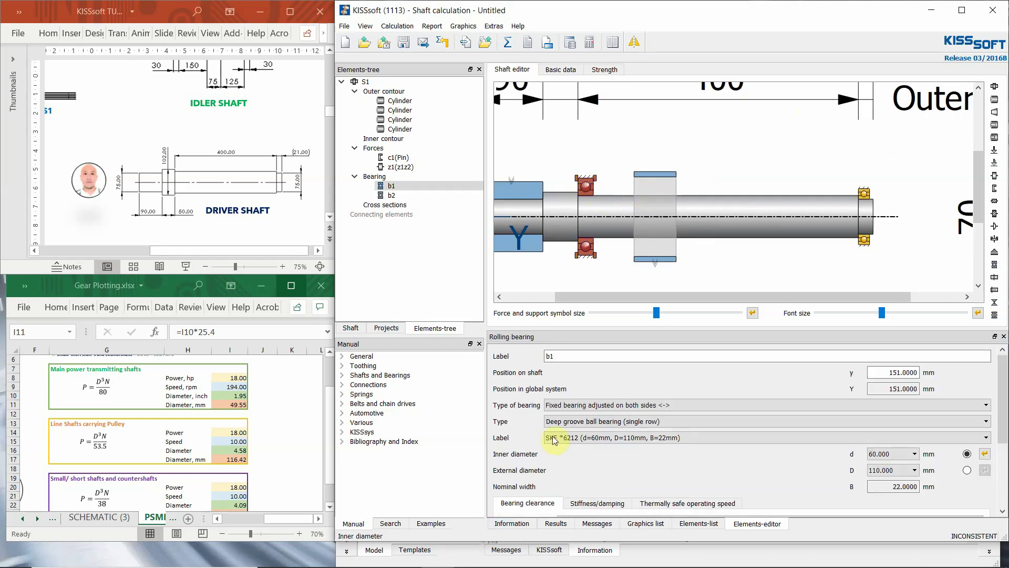
pyautogui.click(564, 406)
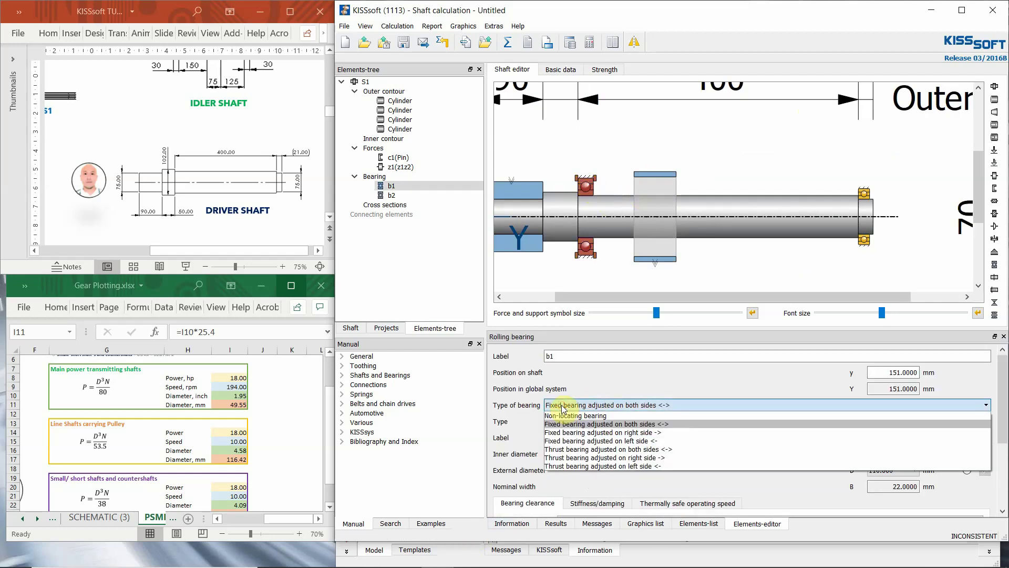
pyautogui.click(582, 441)
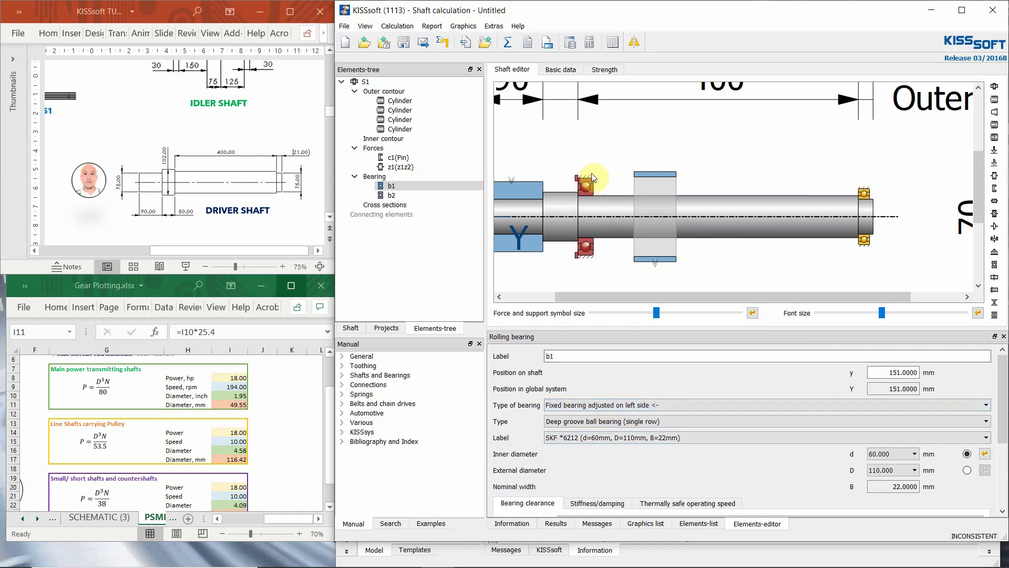
pyautogui.click(863, 193)
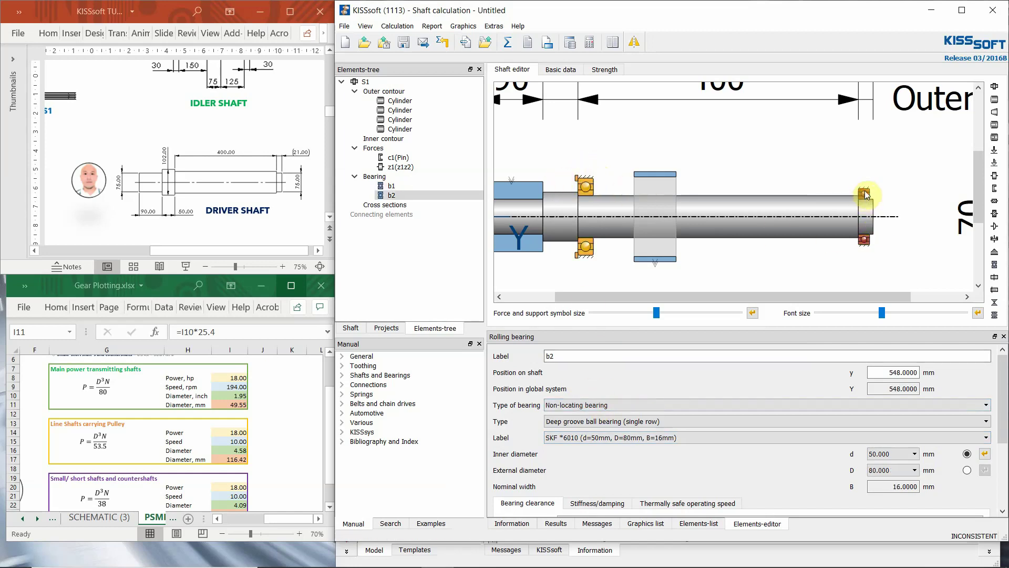
pyautogui.click(637, 405)
pyautogui.click(652, 433)
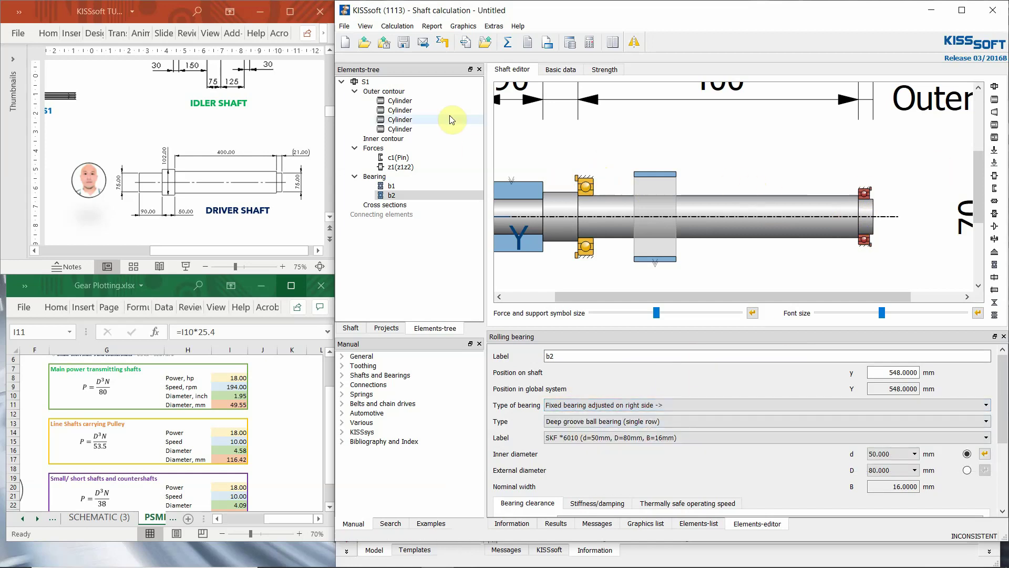
# Rerun the shaft calculation and check both bearings' static safety and service life, plus the shaft's maximum deflection.
pyautogui.click(511, 42)
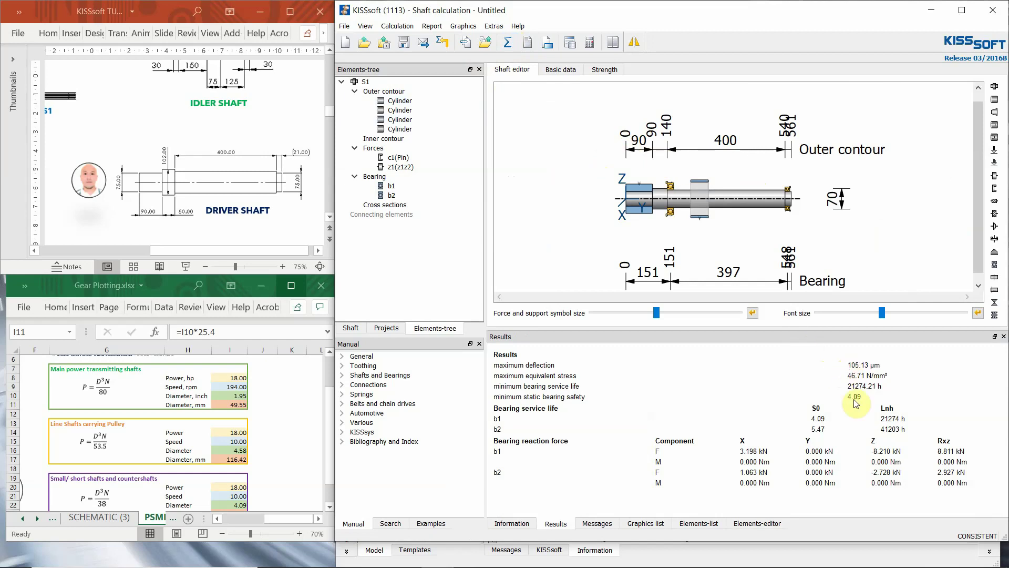
pyautogui.moveTo(907, 429); pyautogui.dragTo(505, 410)
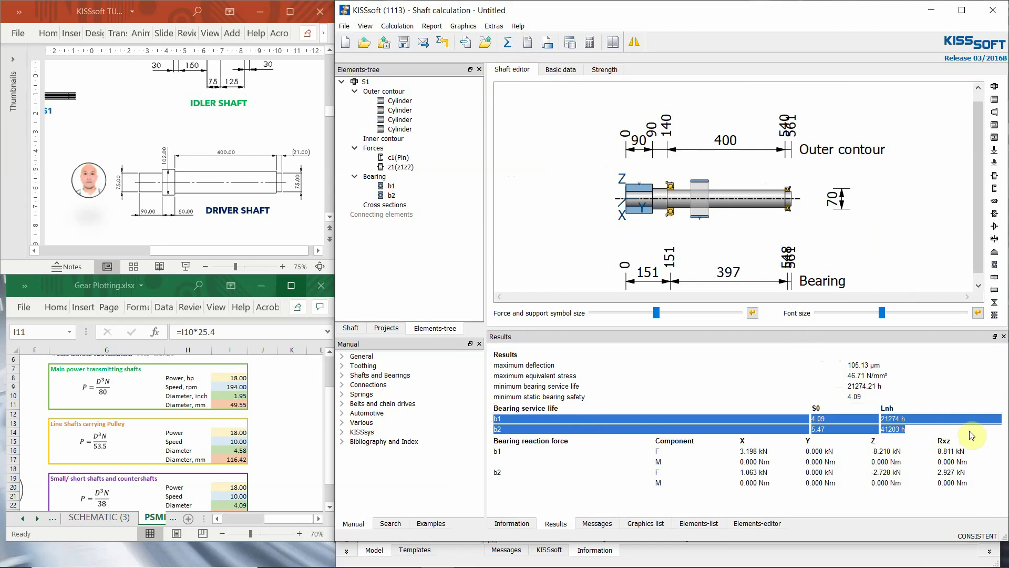
pyautogui.click(911, 430)
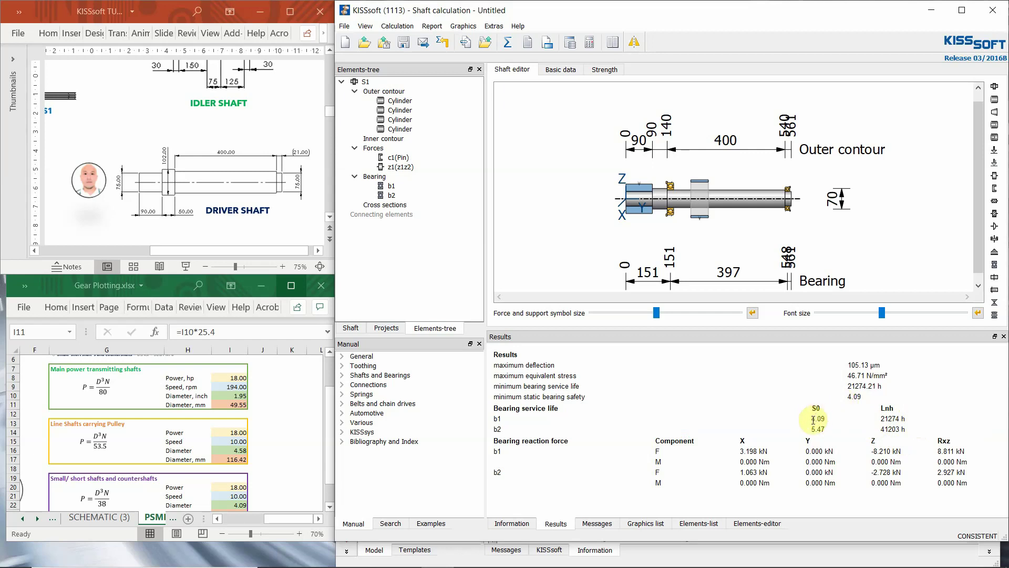
pyautogui.moveTo(880, 431)
pyautogui.mouseDown()
pyautogui.moveTo(913, 430)
pyautogui.moveTo(881, 429)
pyautogui.mouseUp()
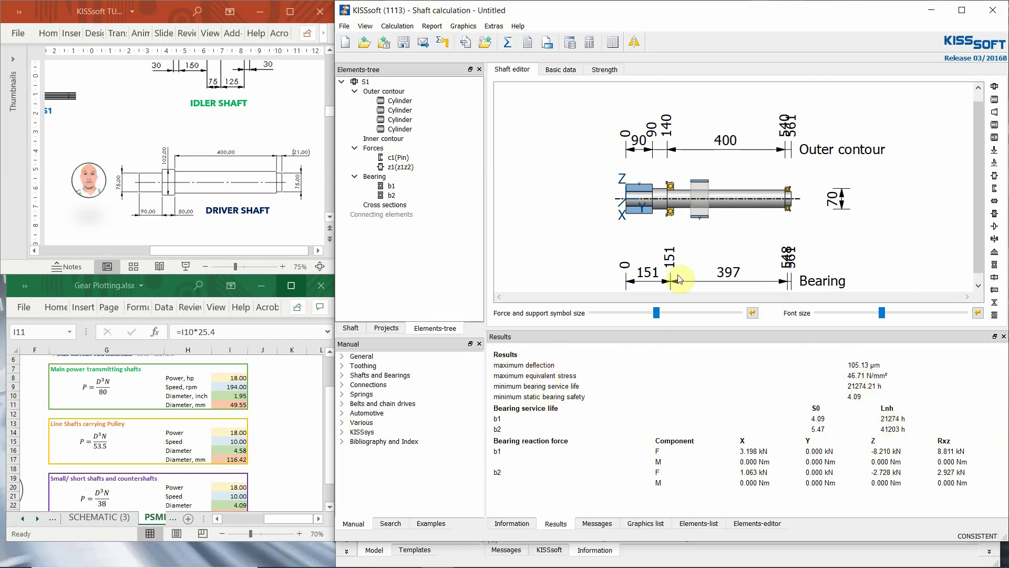
pyautogui.moveTo(498, 364); pyautogui.dragTo(879, 365)
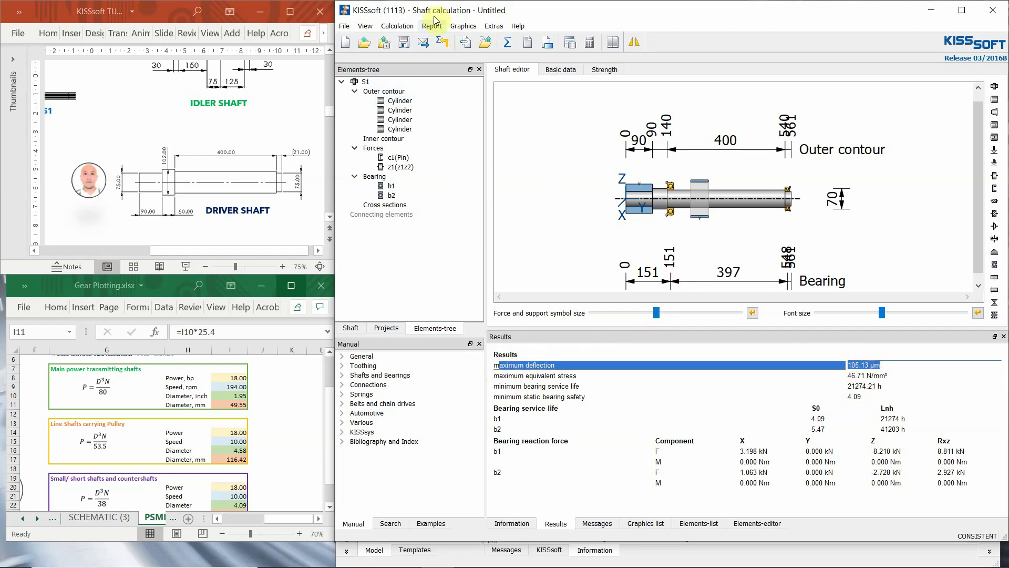
# Plot the shaft's Displacement (bending etc.) diagram, dock it together with the elements tree, widen it and examine the deflection curve.
pyautogui.click(457, 28)
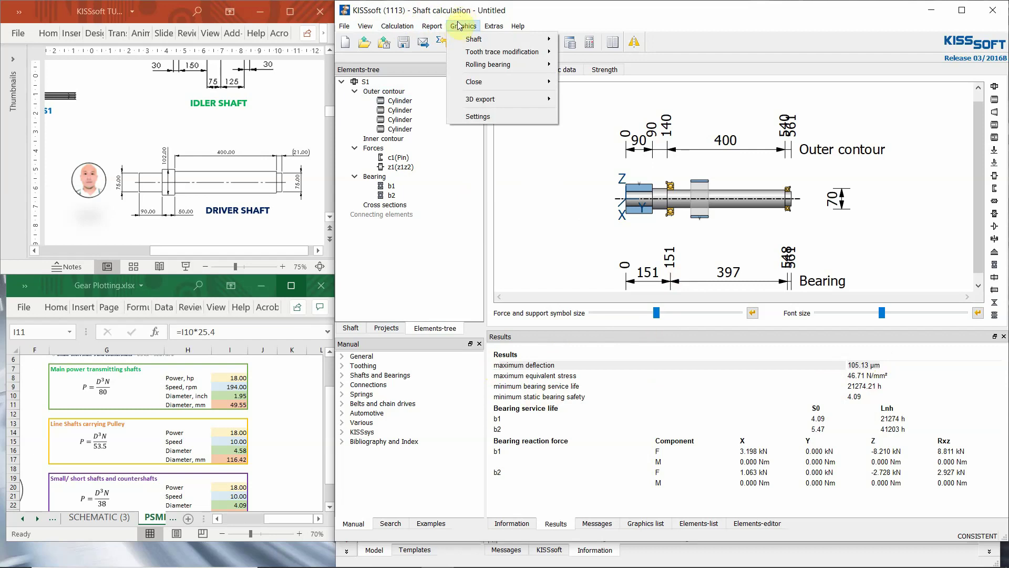
pyautogui.click(458, 27)
pyautogui.click(459, 27)
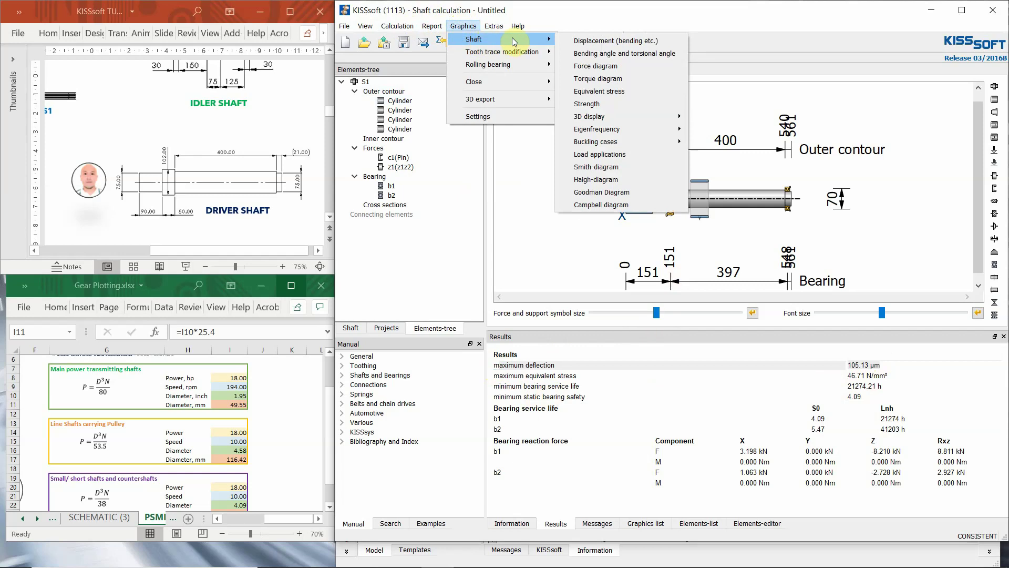
pyautogui.click(594, 41)
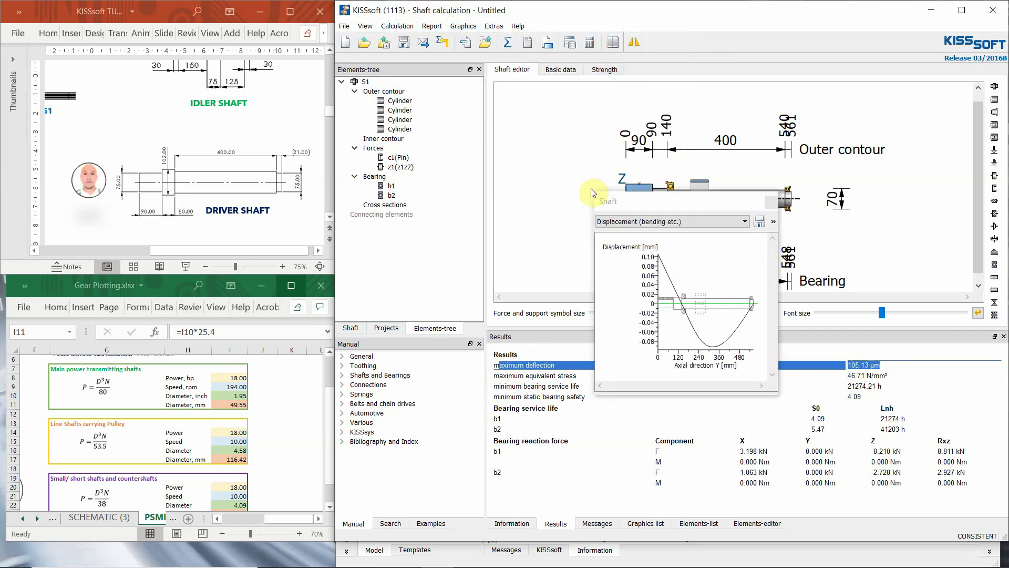
pyautogui.moveTo(595, 192); pyautogui.dragTo(532, 161)
pyautogui.moveTo(606, 175); pyautogui.dragTo(404, 278)
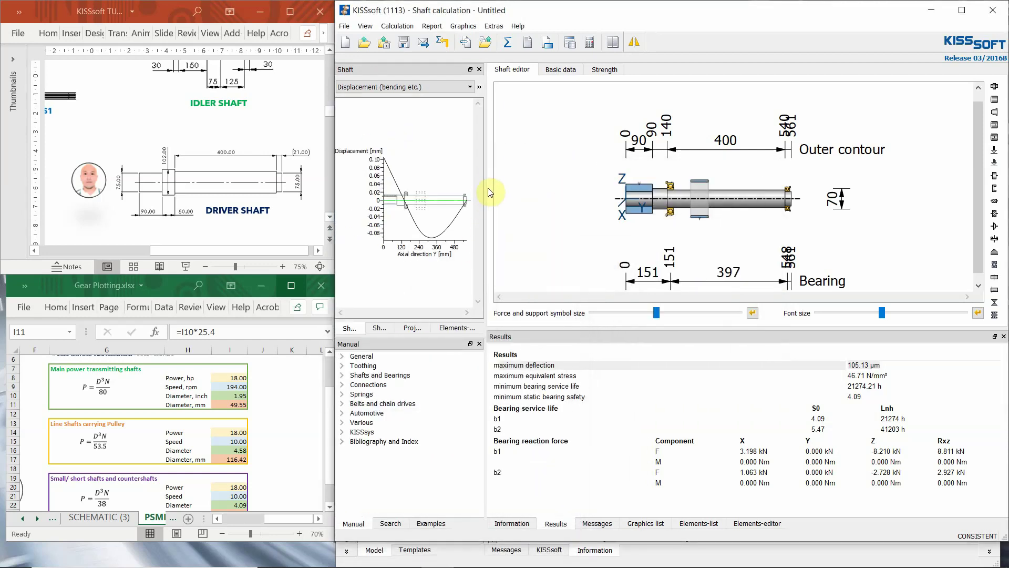
pyautogui.moveTo(484, 182); pyautogui.dragTo(506, 183)
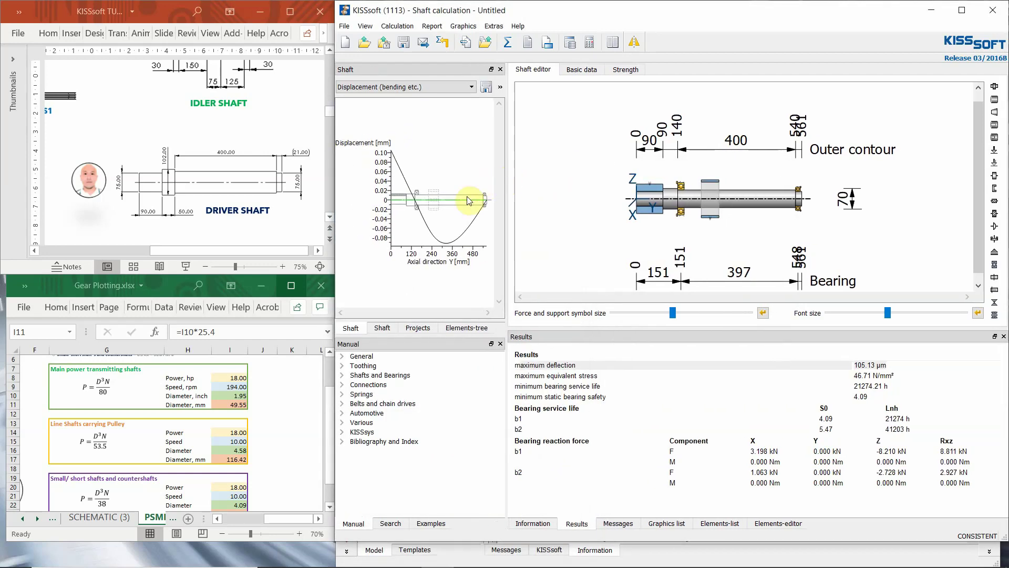
pyautogui.scroll(1, 459, 217)
pyautogui.scroll(1, 403, 230)
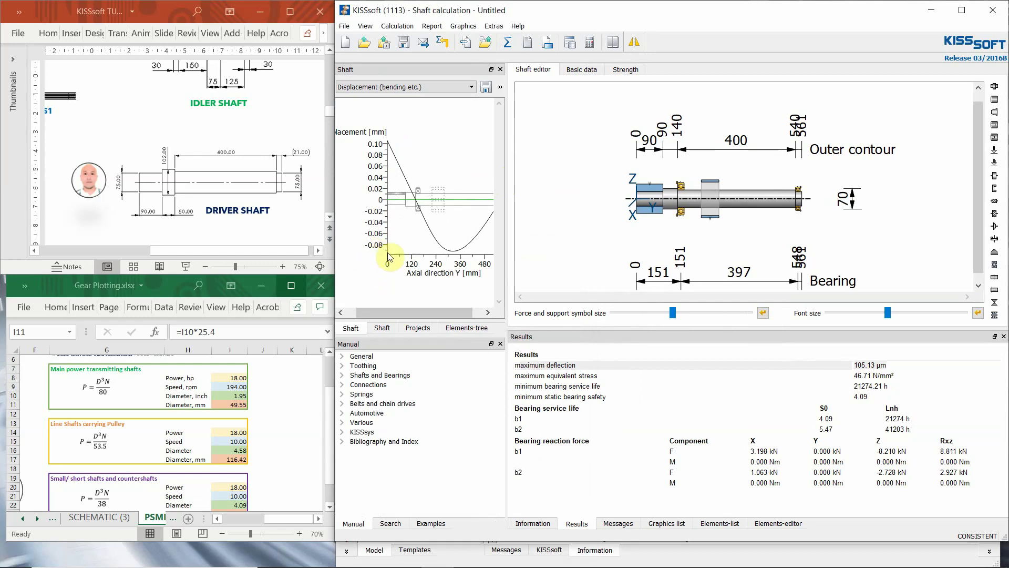
pyautogui.scroll(-3, 429, 211)
pyautogui.scroll(1, 427, 210)
pyautogui.scroll(-2, 427, 210)
pyautogui.click(815, 403)
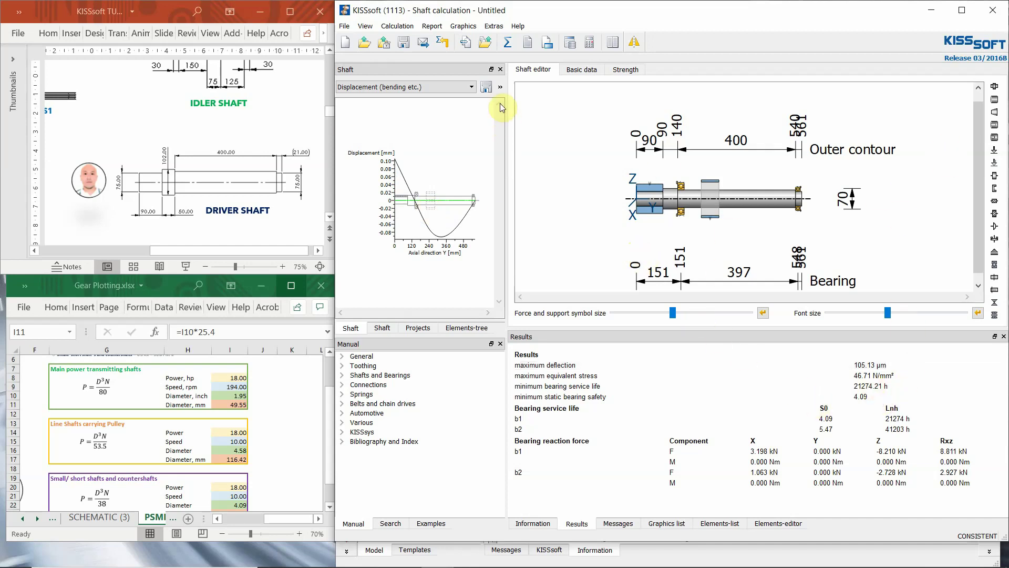
pyautogui.moveTo(516, 82); pyautogui.dragTo(521, 85)
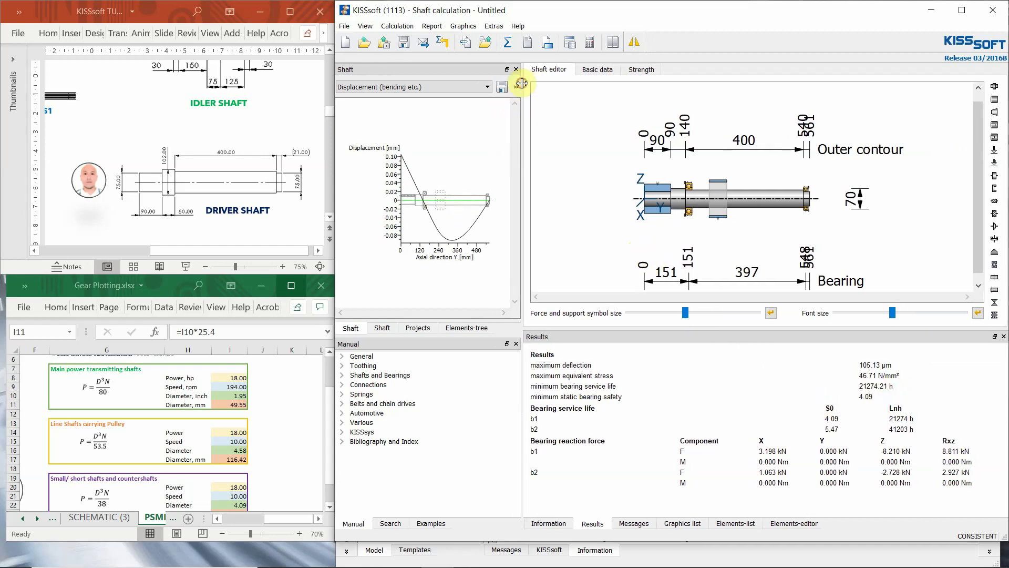
pyautogui.click(517, 87)
pyautogui.click(500, 87)
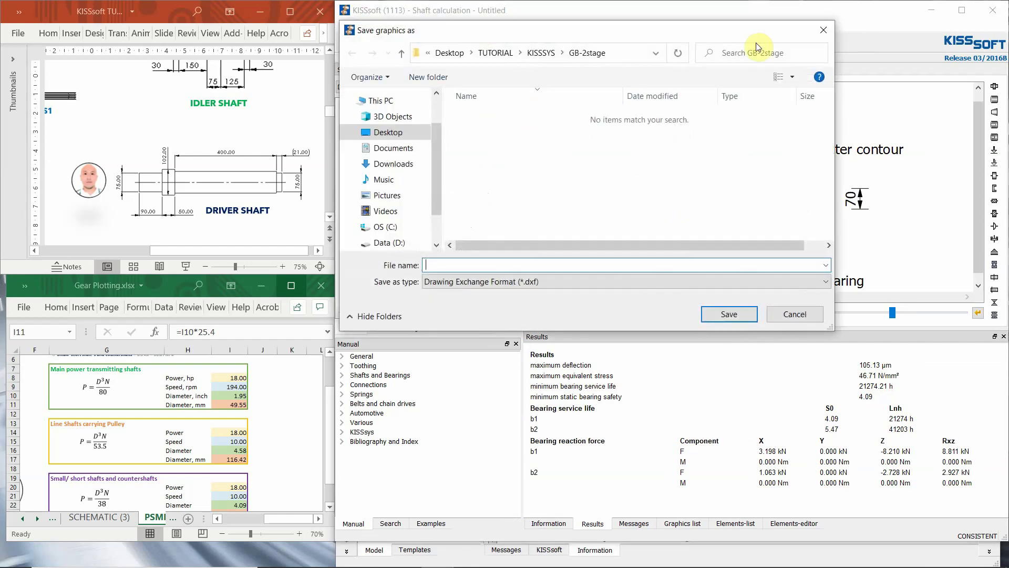
pyautogui.click(823, 30)
# Show the shaft's 3D display Deformation (bending), examine the bent shape from another angle, and return to the Displacement (bending etc.) diagram.
pyautogui.click(471, 88)
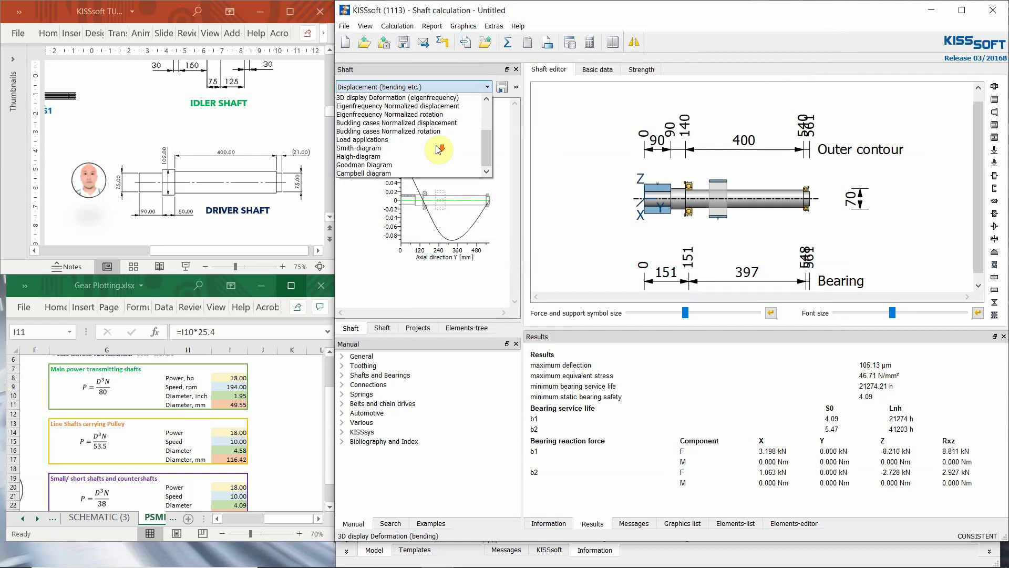
pyautogui.click(389, 156)
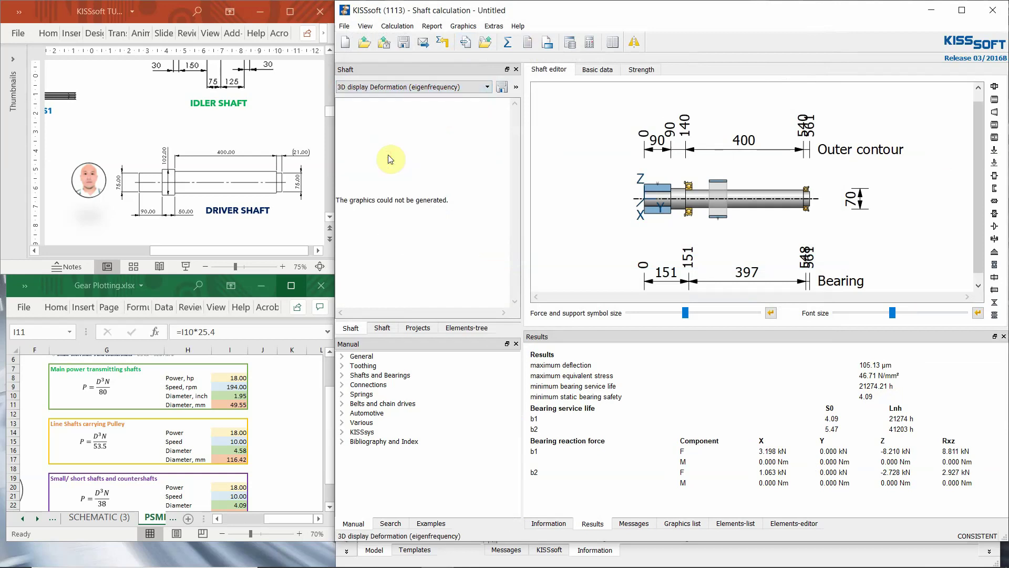
pyautogui.click(418, 88)
pyautogui.click(411, 149)
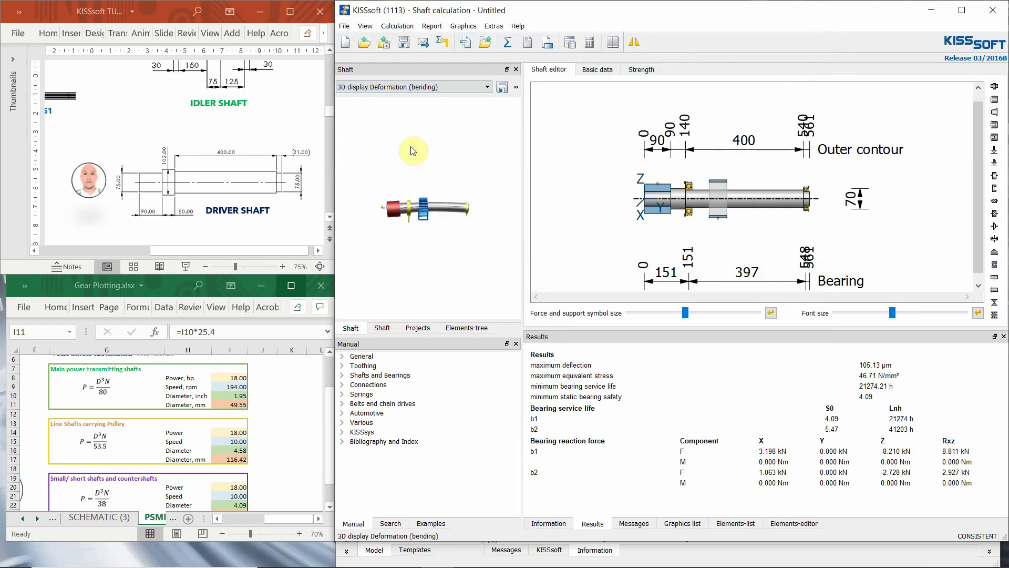
pyautogui.click(516, 87)
pyautogui.click(534, 143)
pyautogui.moveTo(414, 233); pyautogui.dragTo(320, 188)
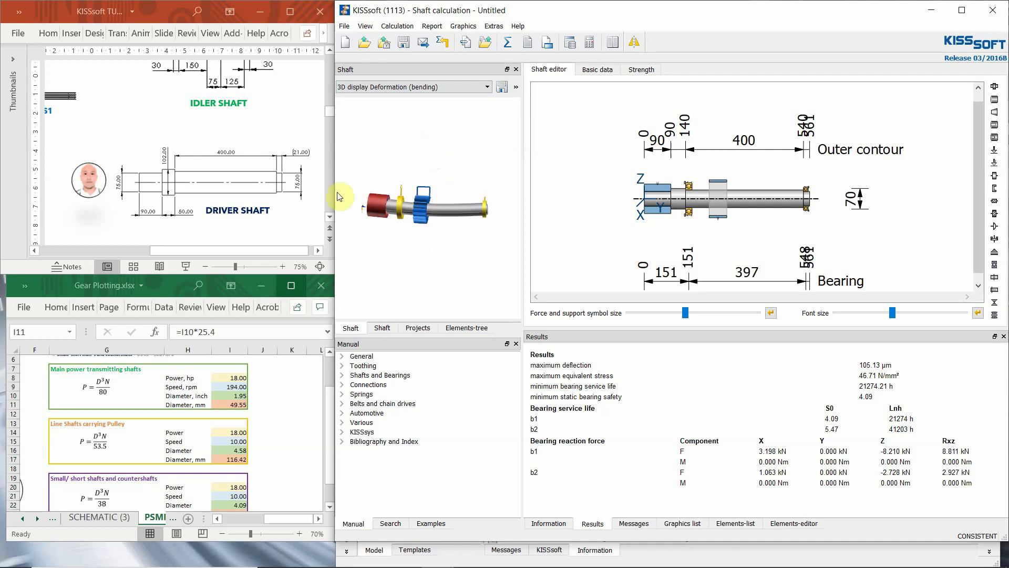
pyautogui.click(472, 86)
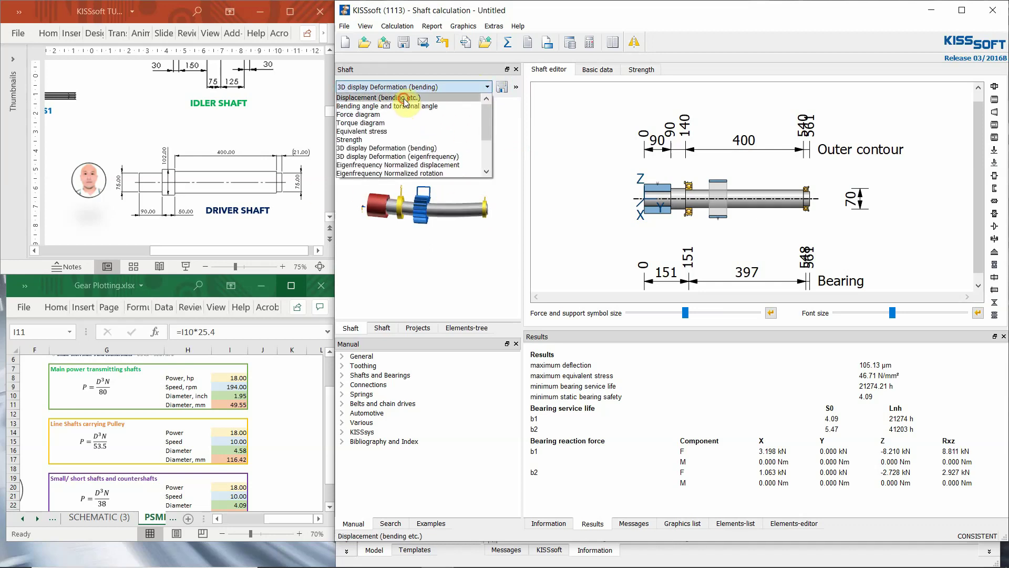
pyautogui.click(406, 102)
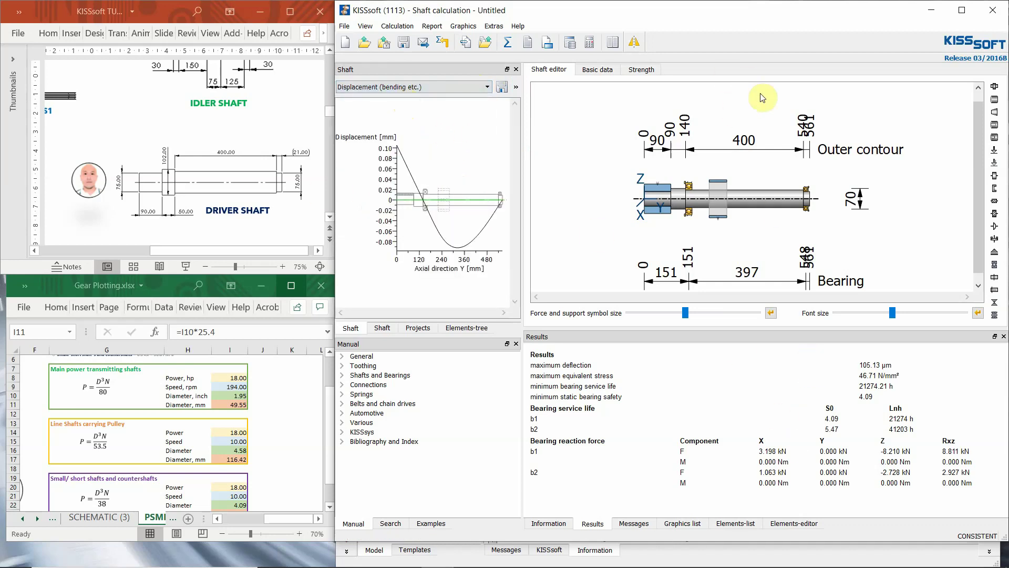
# Set the diameter of the 400 mm long cylinder to 75 mm, rerun the calculation and check the maximum deflection.
pyautogui.click(753, 202)
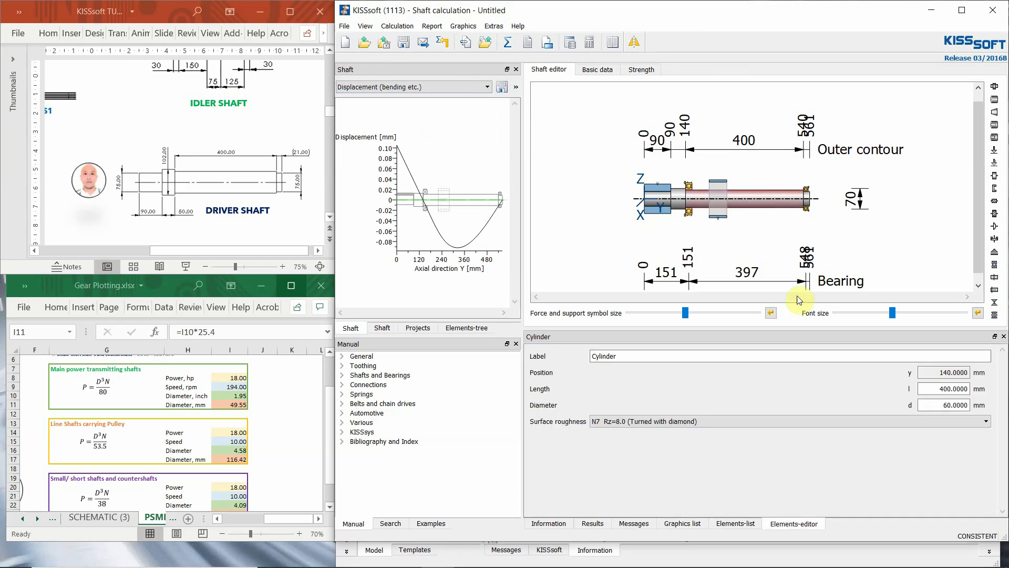
pyautogui.click(943, 408)
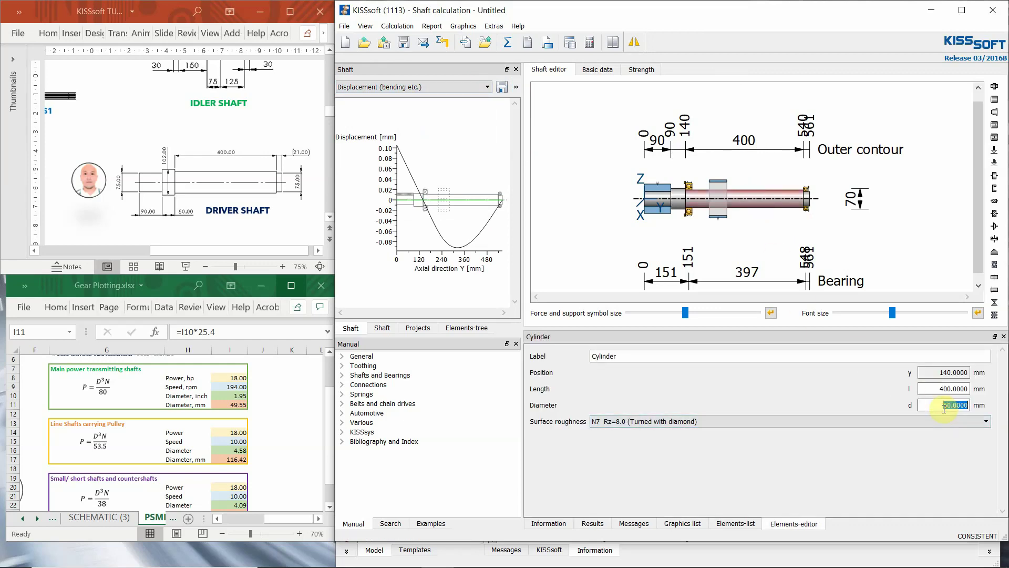
pyautogui.press('Return')
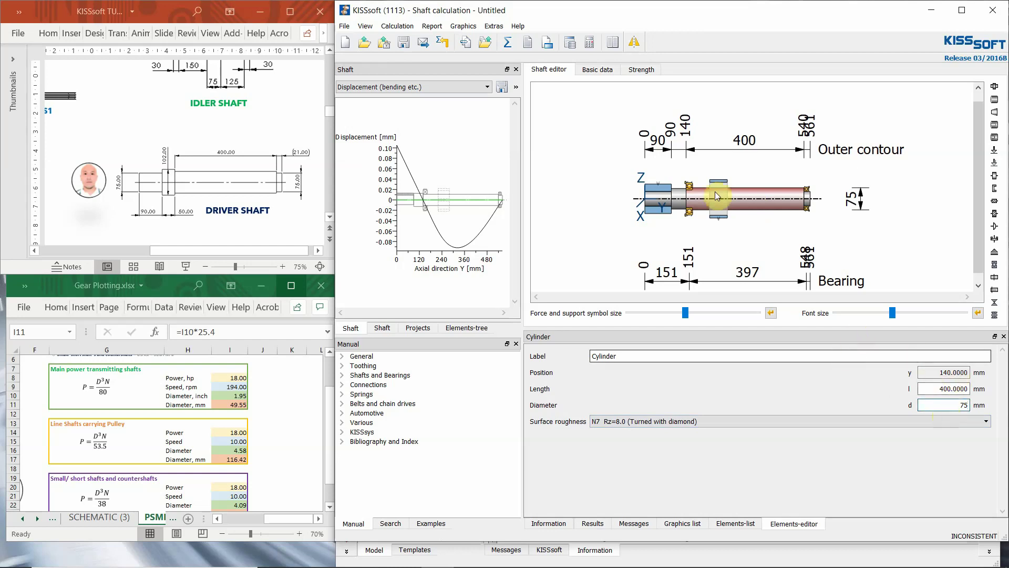
pyautogui.click(505, 44)
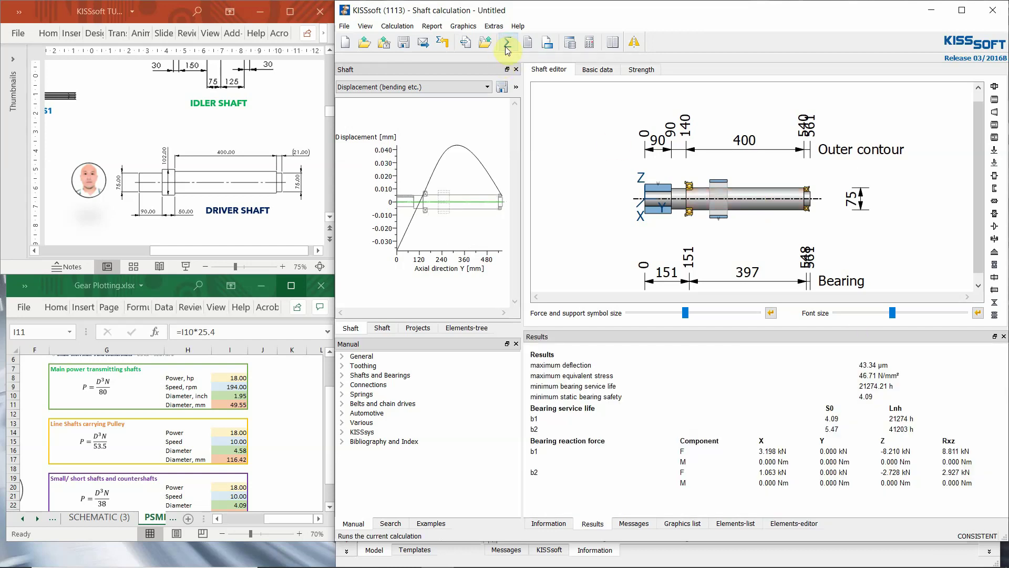
pyautogui.moveTo(857, 366); pyautogui.dragTo(890, 366)
pyautogui.click(862, 375)
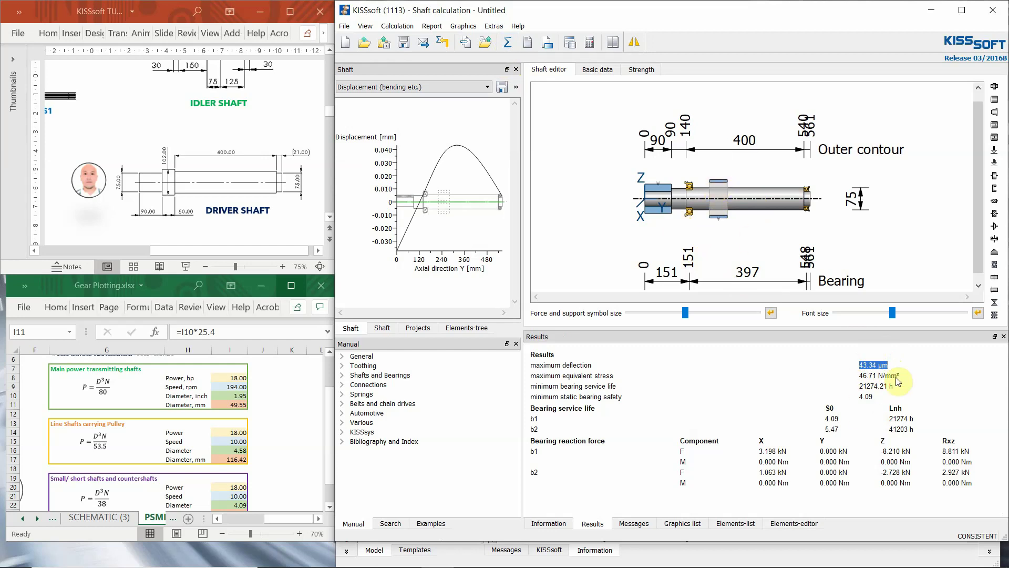
# Increase the 400 mm long cylinder's diameter to 85 mm, recalculate the shaft and check the maximum deflection again.
pyautogui.click(766, 199)
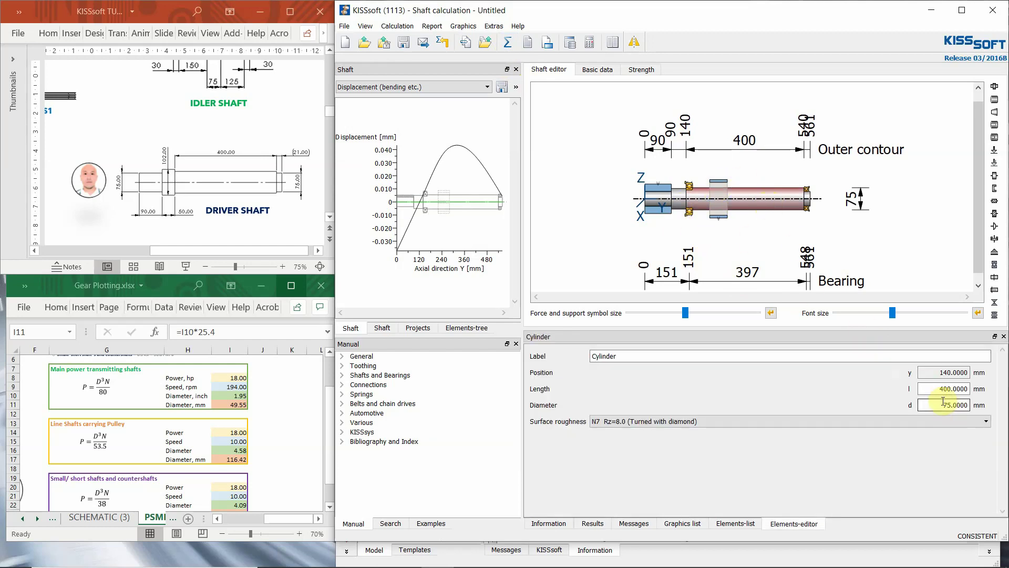
pyautogui.write('85')
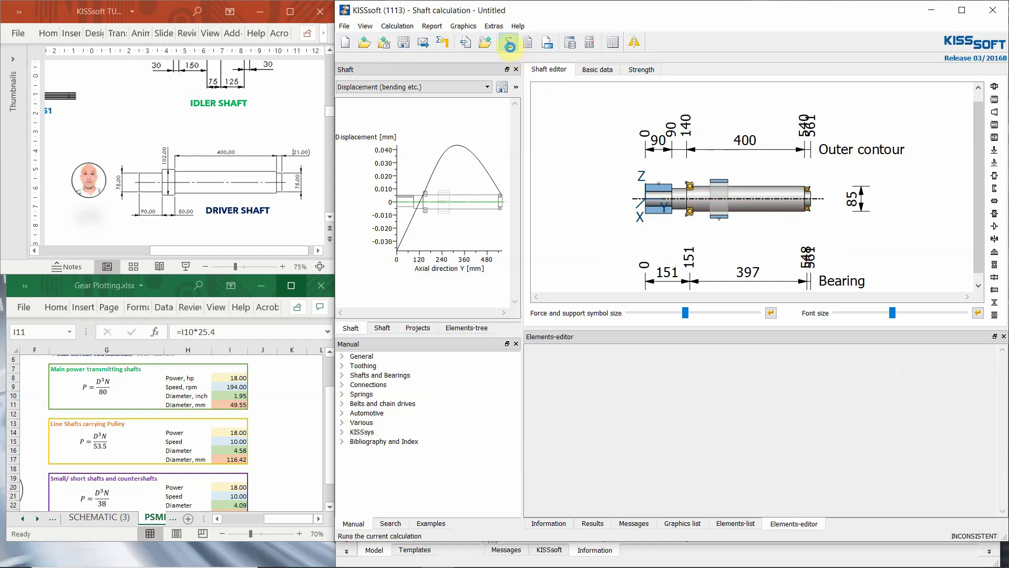
pyautogui.click(509, 46)
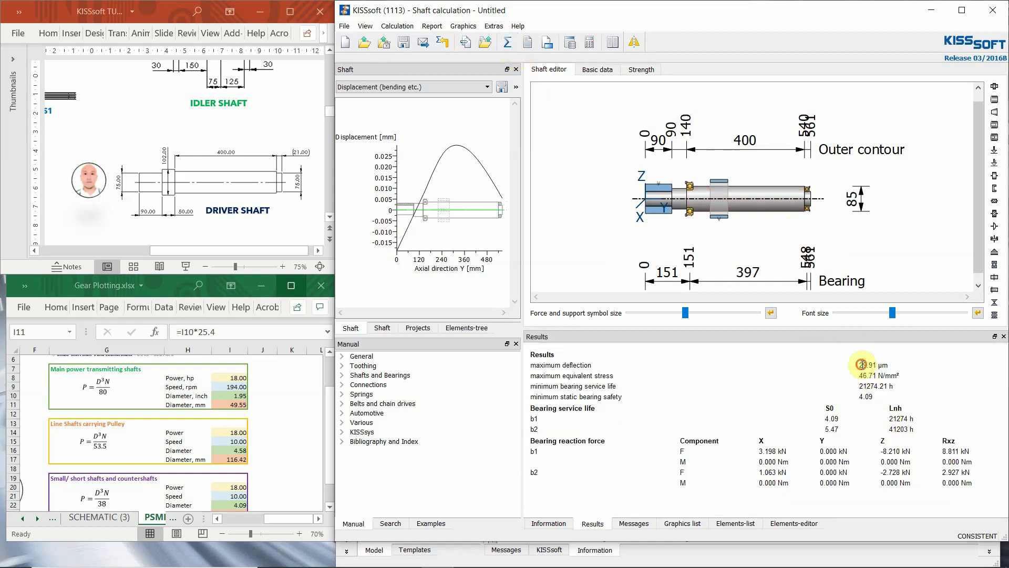
pyautogui.moveTo(859, 364); pyautogui.dragTo(888, 363)
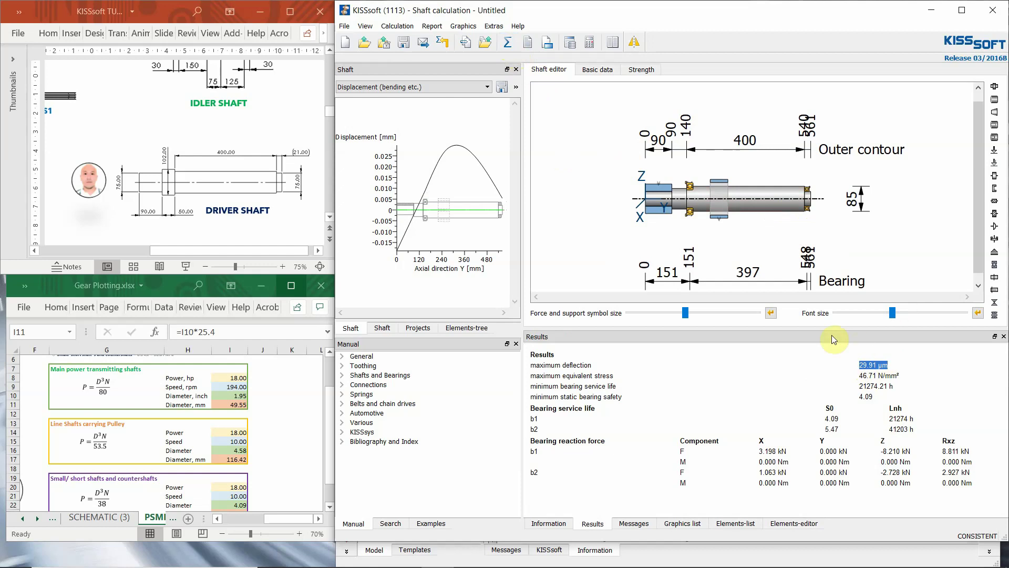
# Set the diameter of the 21 mm long end cylinder carrying bearing b2 to 75 mm.
pyautogui.scroll(3, 815, 203)
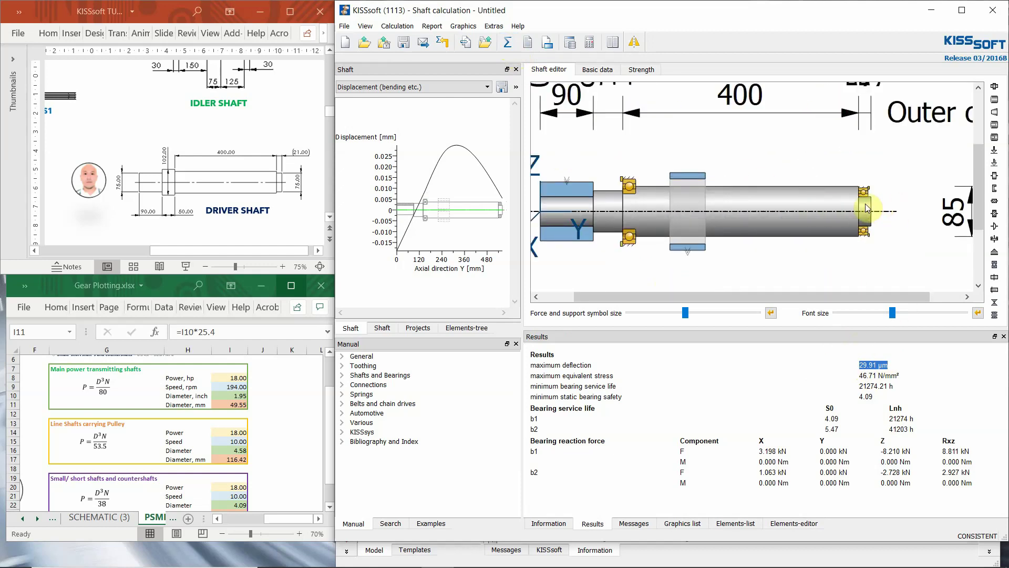
pyautogui.click(874, 209)
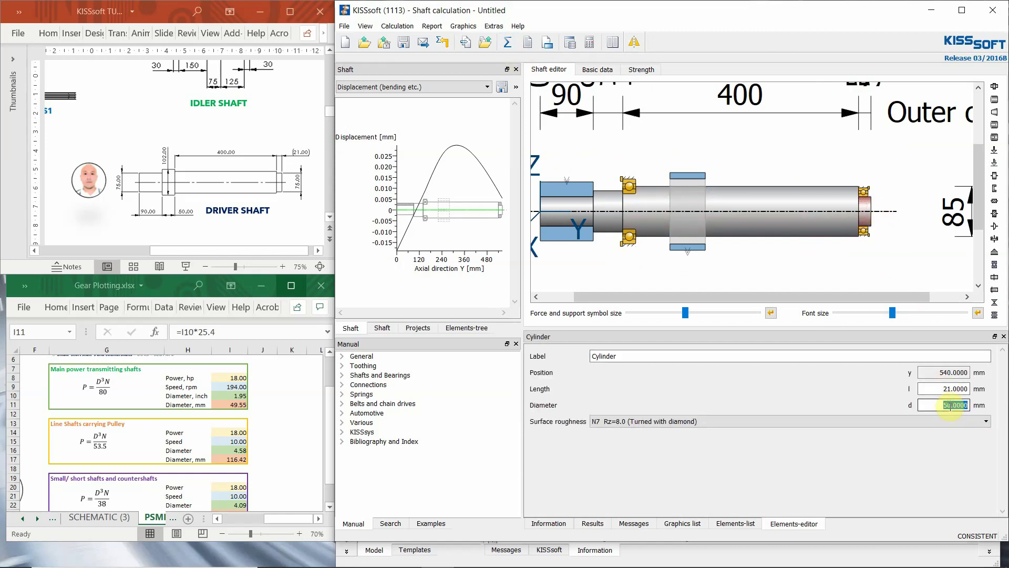
pyautogui.click(733, 210)
# Set the 50 mm long shoulder cylinder's diameter to 95 mm and the 90 mm long coupling cylinder's diameter to 75 mm.
pyautogui.click(606, 215)
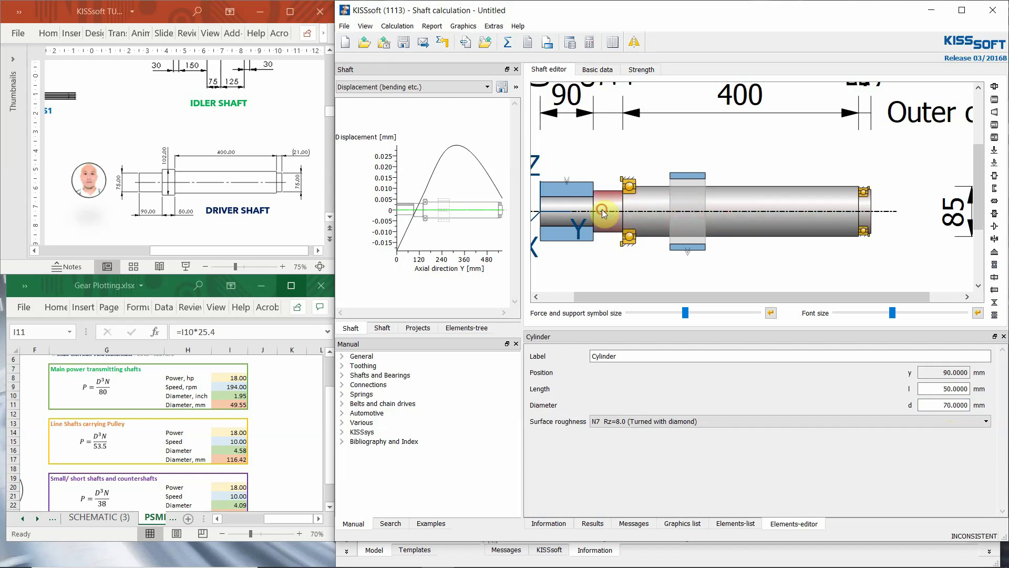
pyautogui.click(955, 405)
pyautogui.write('95')
pyautogui.press('Return')
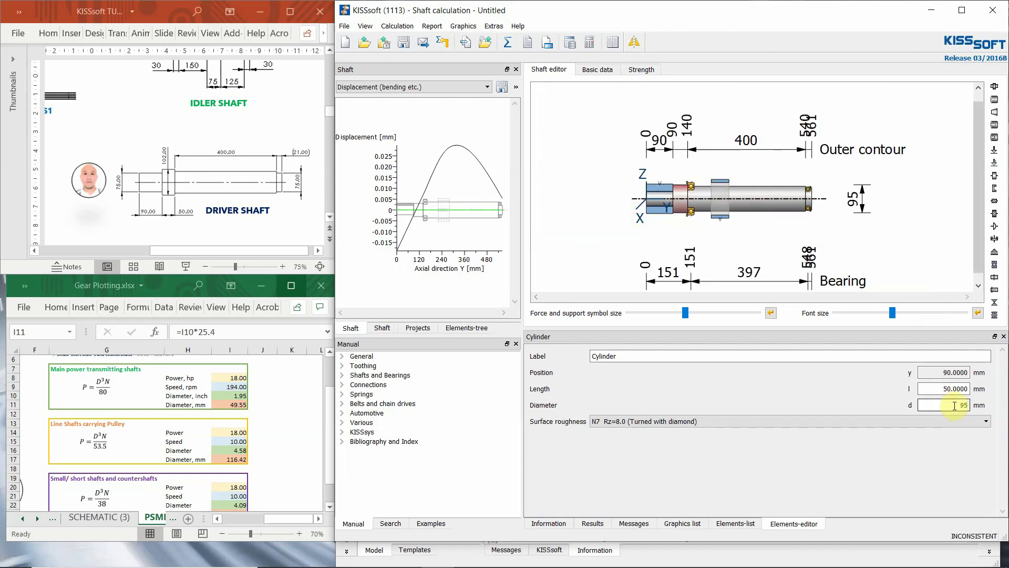
pyautogui.click(661, 202)
pyautogui.click(950, 406)
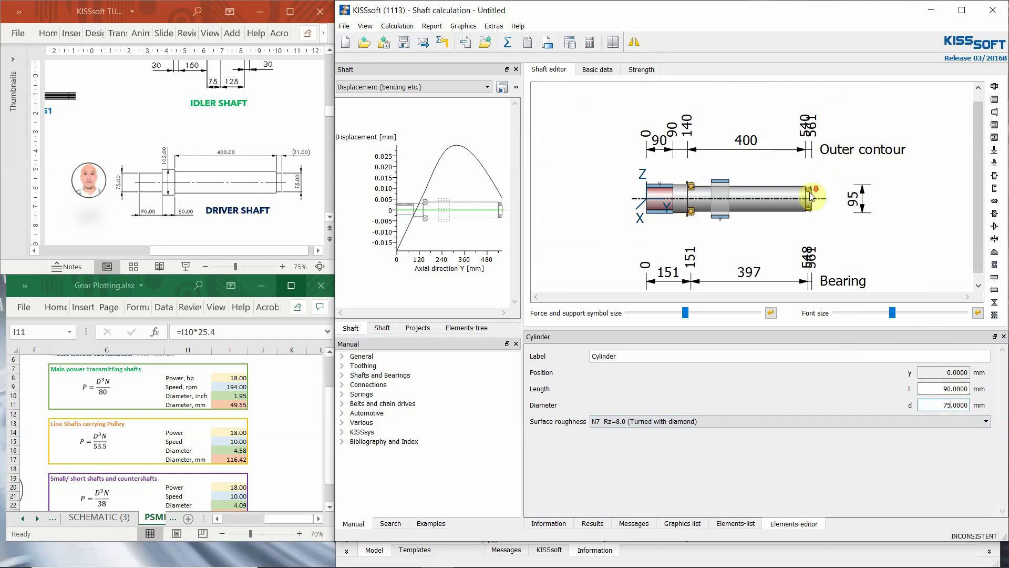
# Change bearing b2 to the single-row deep groove SKF *6015 (d=75mm, D=115mm, B=20mm) and give it contact left.
pyautogui.scroll(5, 852, 200)
pyautogui.click(908, 195)
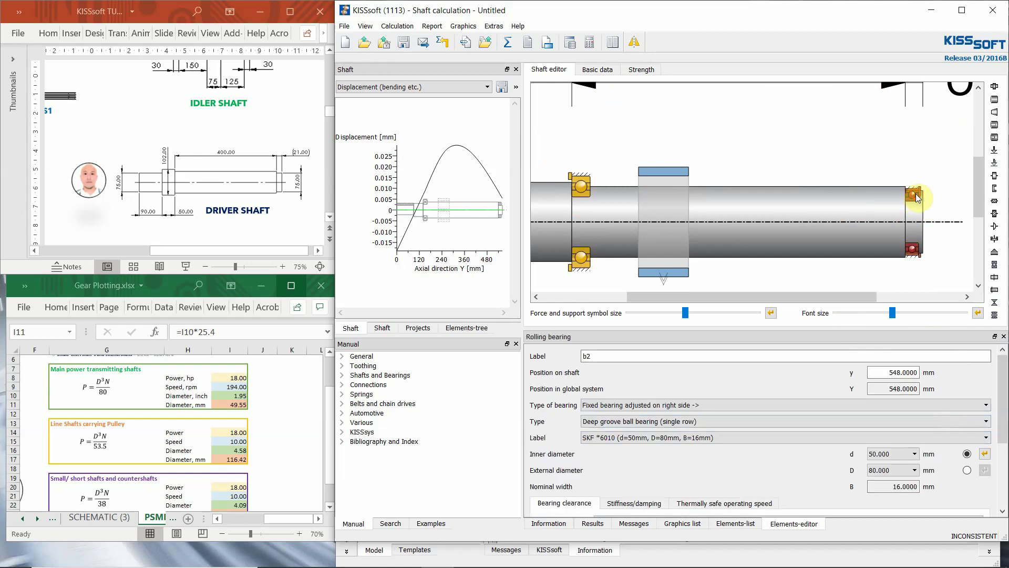
pyautogui.click(631, 422)
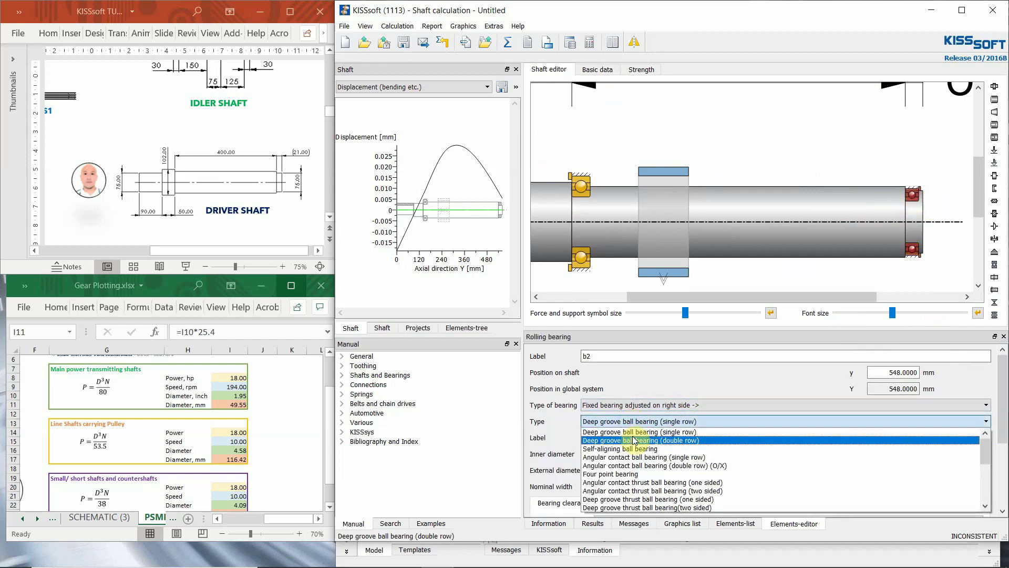
pyautogui.click(635, 432)
pyautogui.click(635, 438)
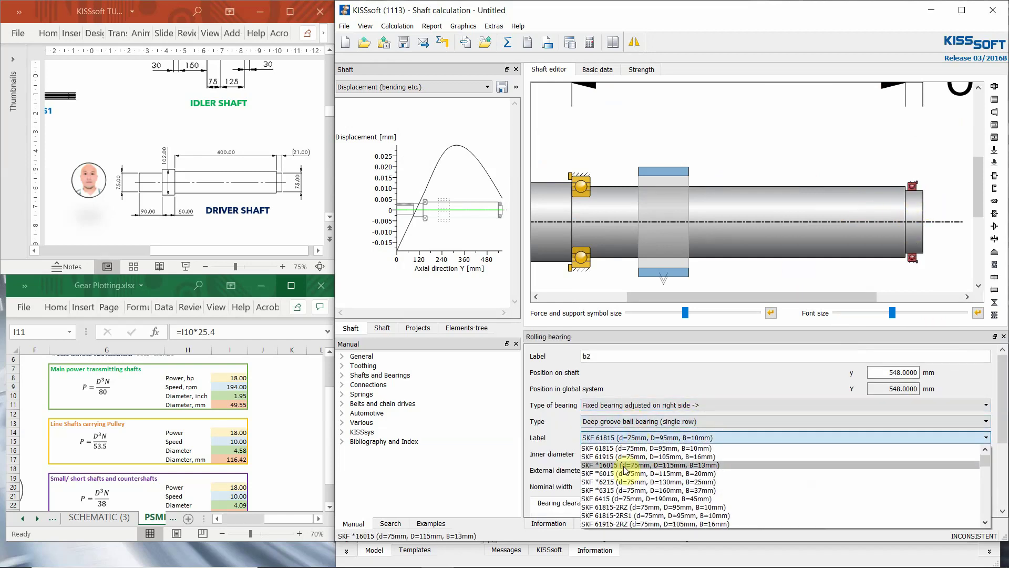
pyautogui.click(624, 473)
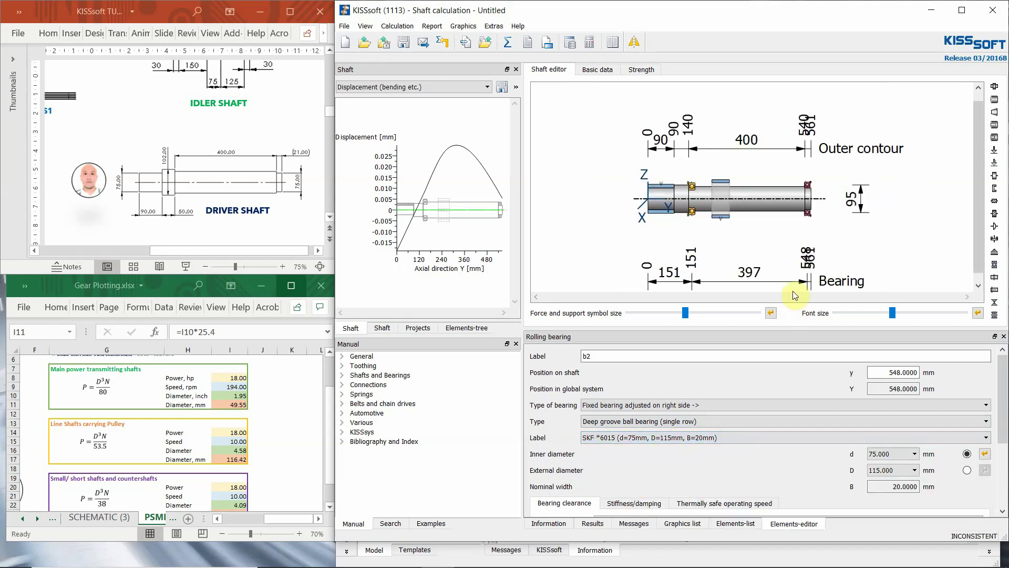
pyautogui.rightClick(914, 183)
pyautogui.click(924, 200)
# Change bearing b1 to the single-row deep groove SKF *6017 (d=85mm, D=130mm, B=22mm) and give it contact left against the shoulder.
pyautogui.scroll(2, 657, 184)
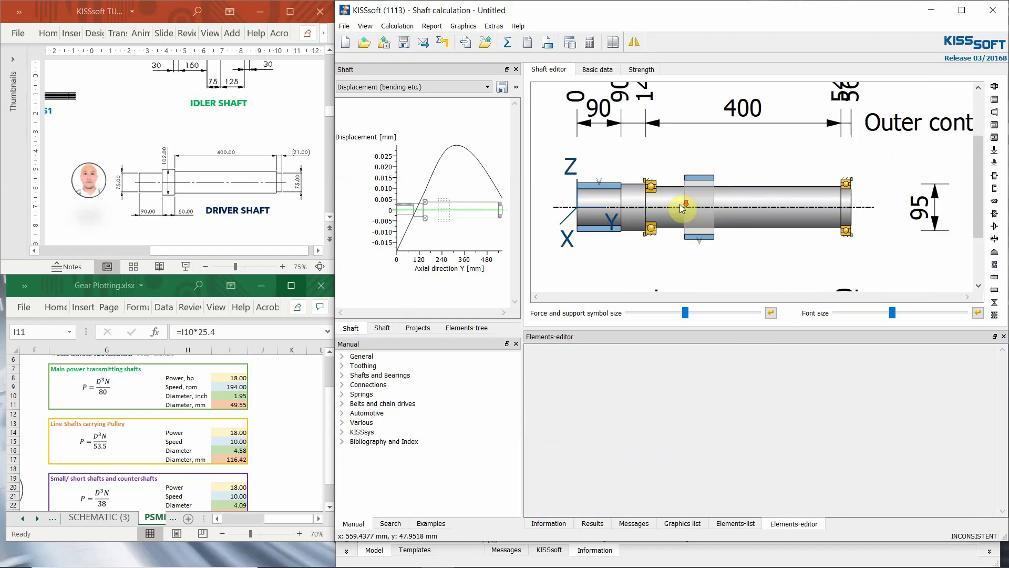
pyautogui.click(654, 186)
pyautogui.click(615, 421)
pyautogui.click(617, 427)
pyautogui.click(617, 438)
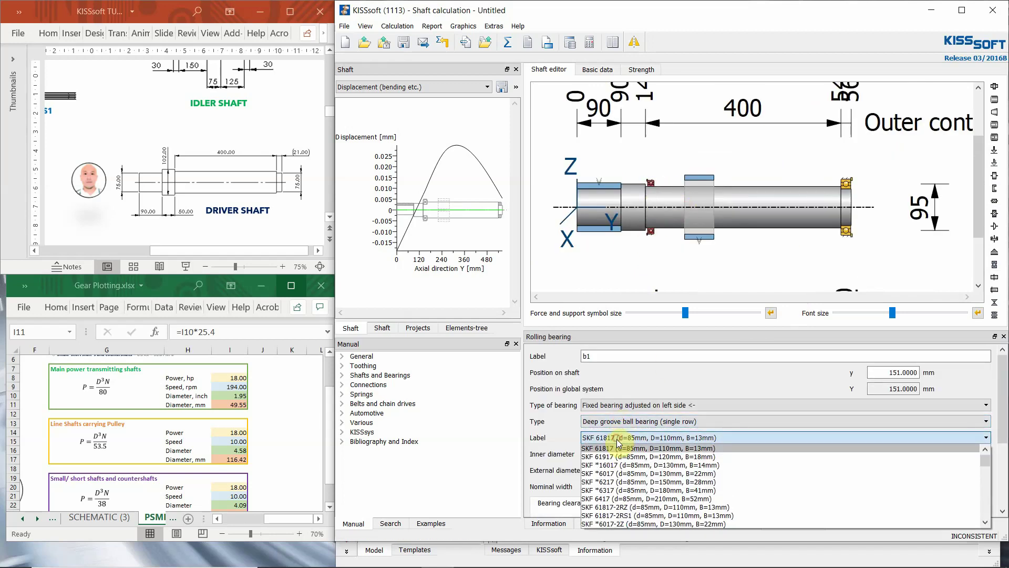
pyautogui.click(623, 473)
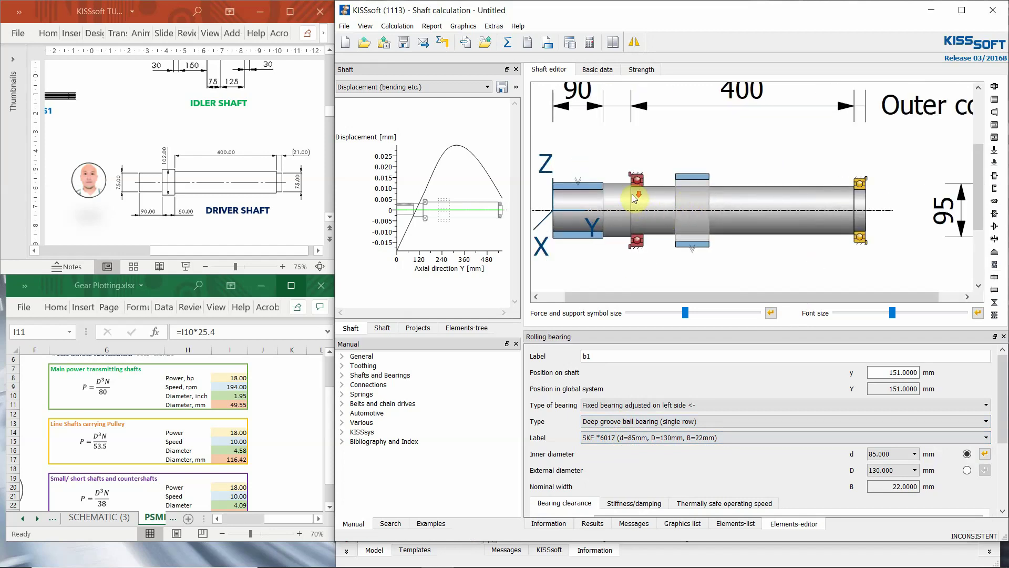
pyautogui.scroll(2, 597, 165)
pyautogui.rightClick(593, 175)
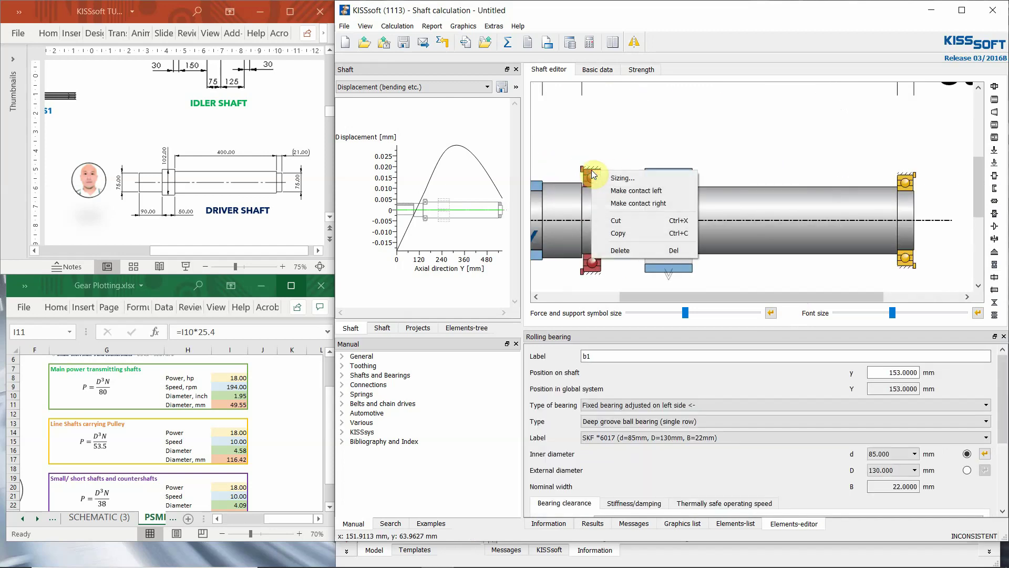
pyautogui.click(544, 70)
# Rerun the shaft calculation and check the maximum deflection, bearing b1's data, and both bearings' static safety and service life.
pyautogui.click(506, 43)
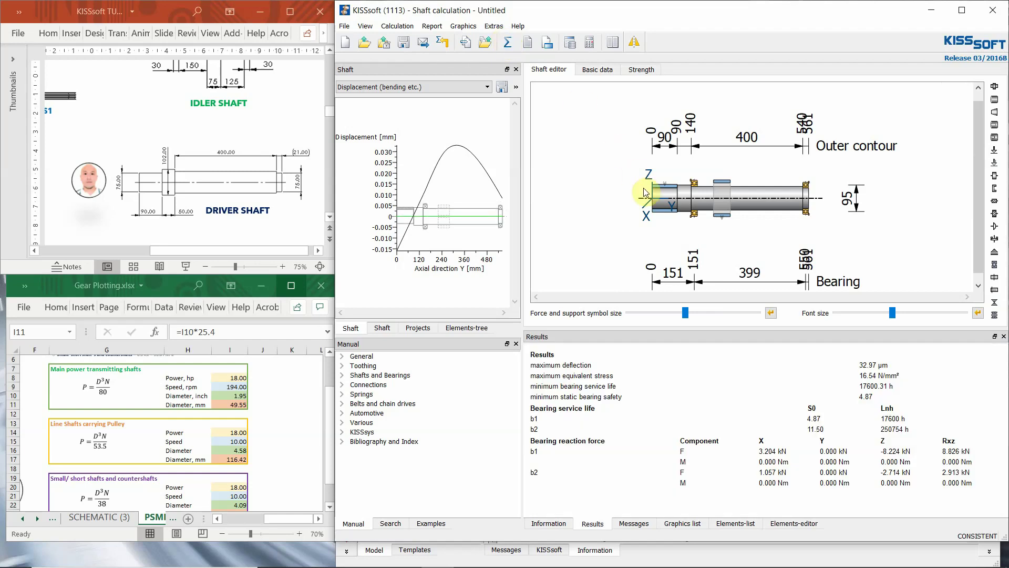
pyautogui.moveTo(888, 363); pyautogui.dragTo(860, 363)
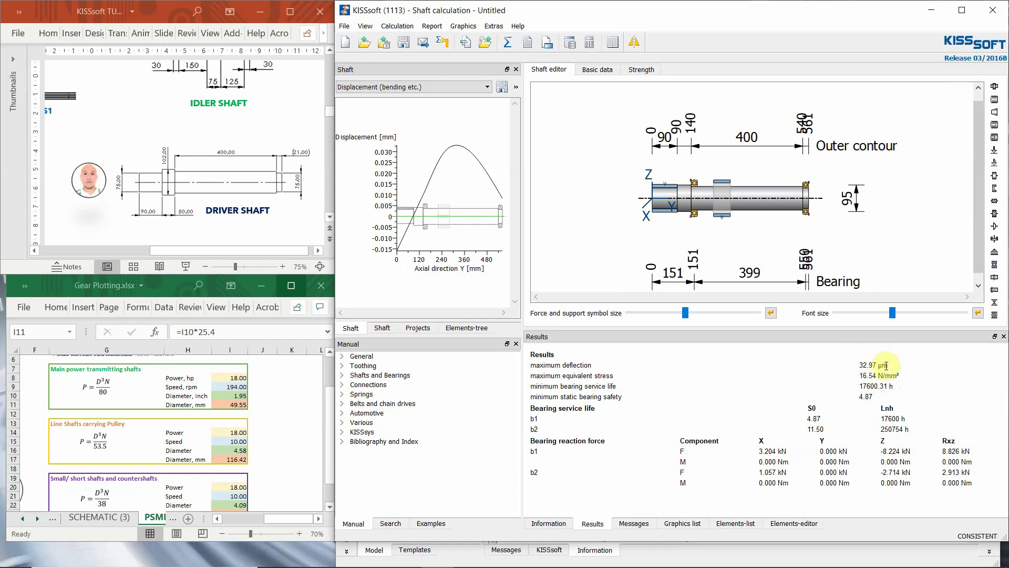
pyautogui.moveTo(887, 365); pyautogui.dragTo(870, 362)
pyautogui.click(871, 362)
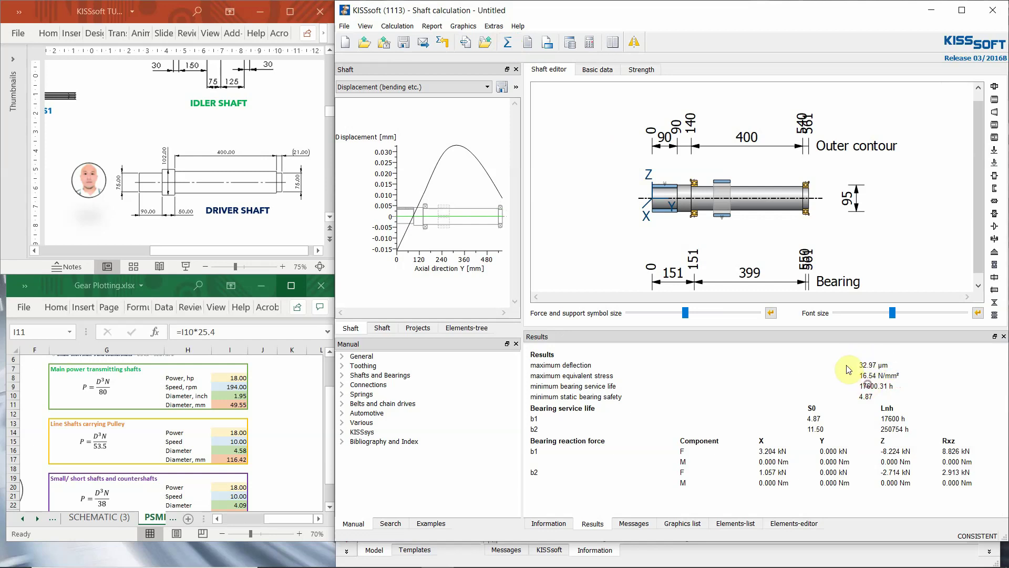
pyautogui.scroll(2, 697, 211)
pyautogui.click(654, 182)
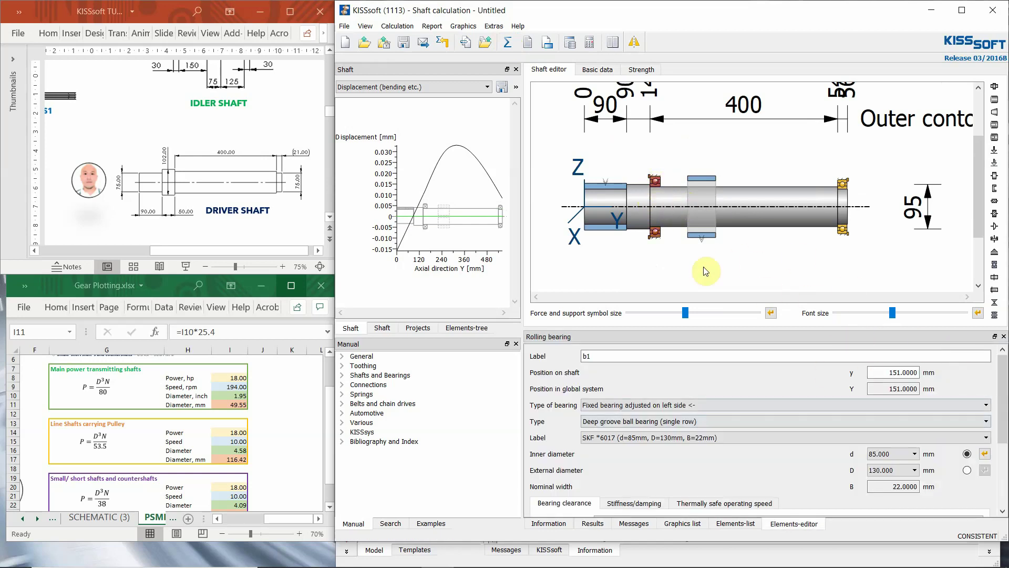
pyautogui.click(592, 524)
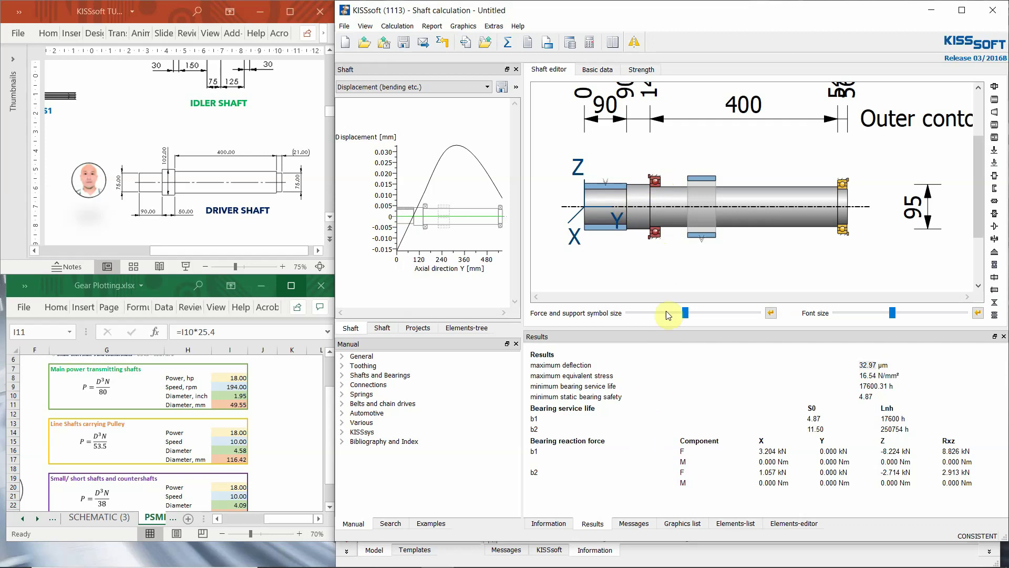
# Change bearing b1 to SKF *6217 (d=85mm, D=150mm, B=28mm) with contact left, and rerun the shaft calculation.
pyautogui.click(786, 524)
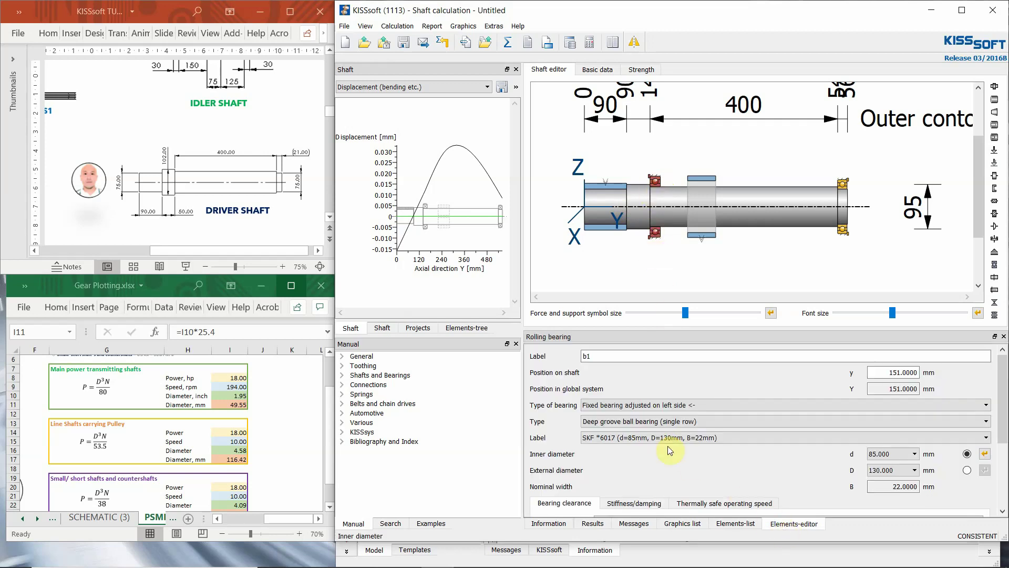
pyautogui.click(613, 436)
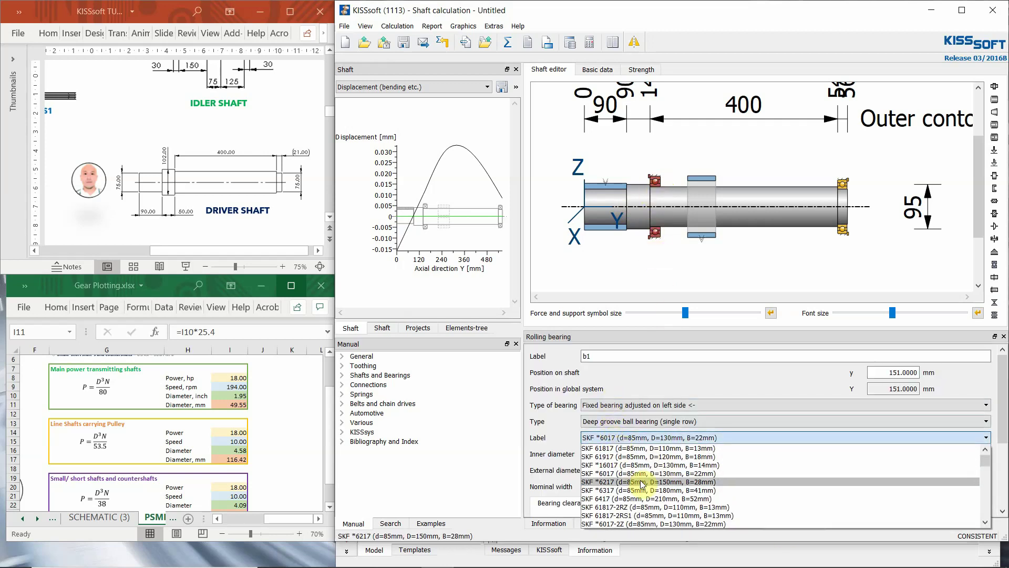
pyautogui.click(641, 481)
pyautogui.scroll(5, 677, 175)
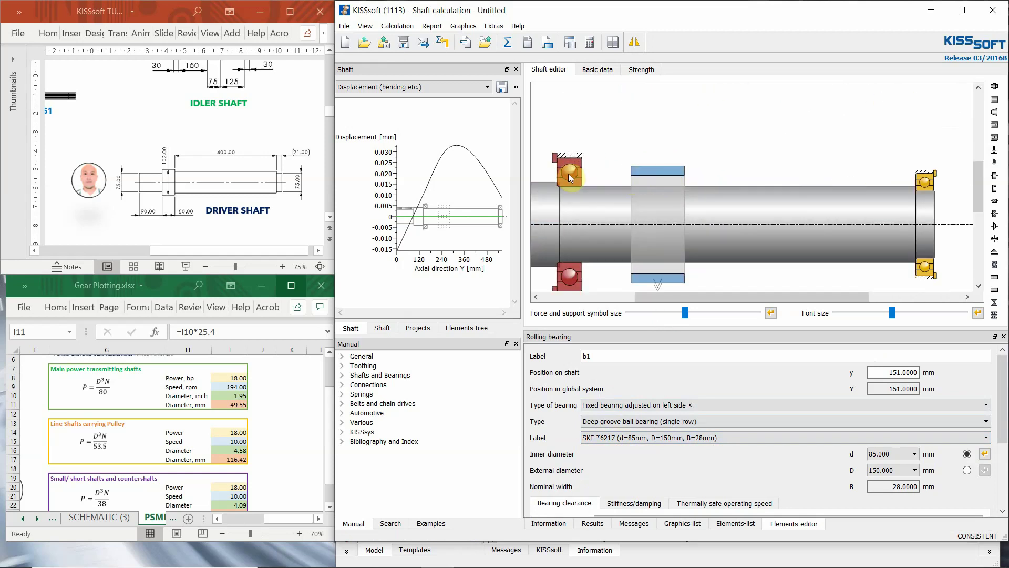
pyautogui.moveTo(570, 174); pyautogui.dragTo(577, 173)
pyautogui.rightClick(576, 171)
pyautogui.click(593, 185)
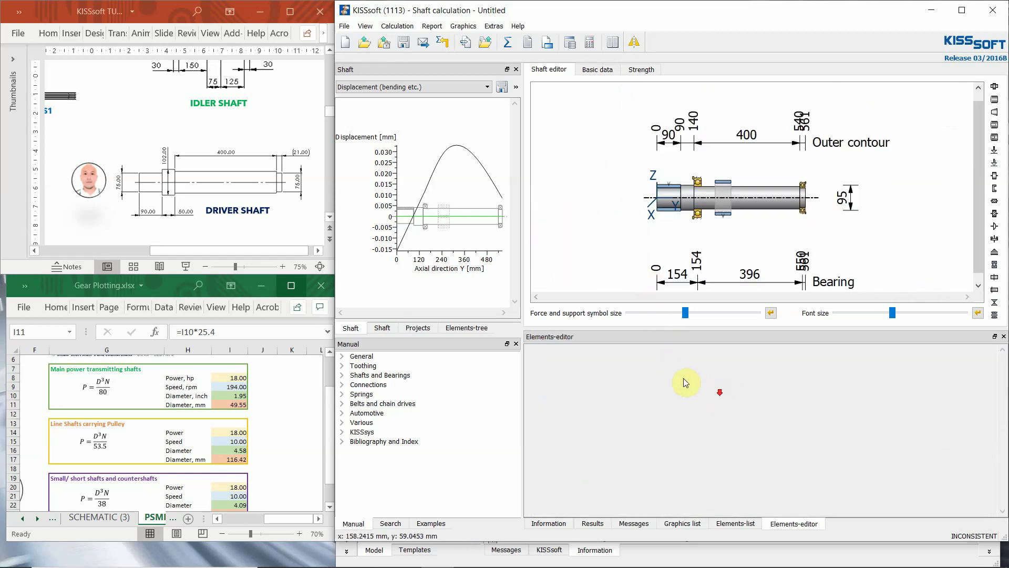
pyautogui.click(507, 43)
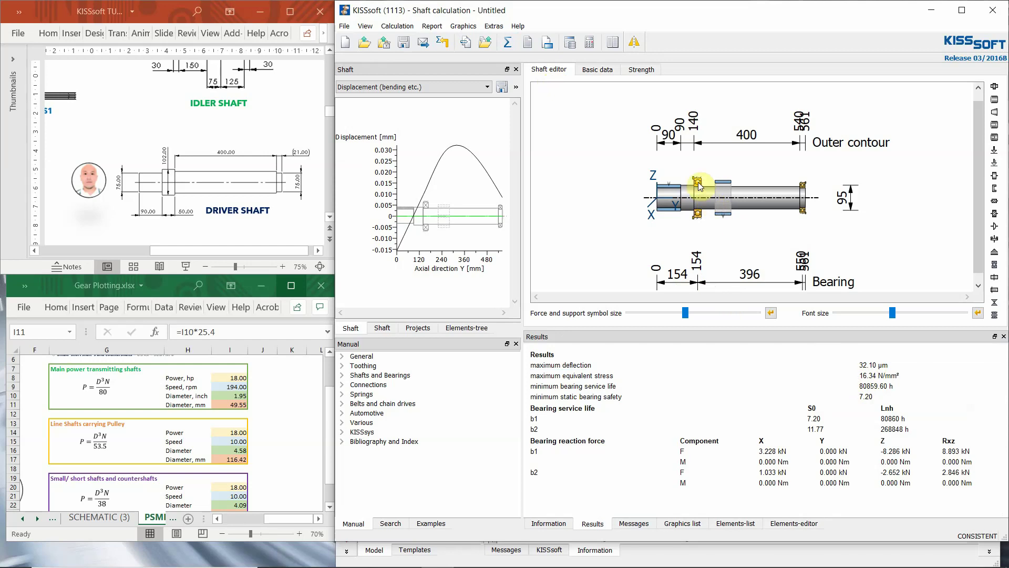
# Set bearing b1 back to SKF *6017 (d=85mm, D=130mm, B=22mm) with contact left, and recalculate the shaft.
pyautogui.click(698, 199)
pyautogui.click(629, 440)
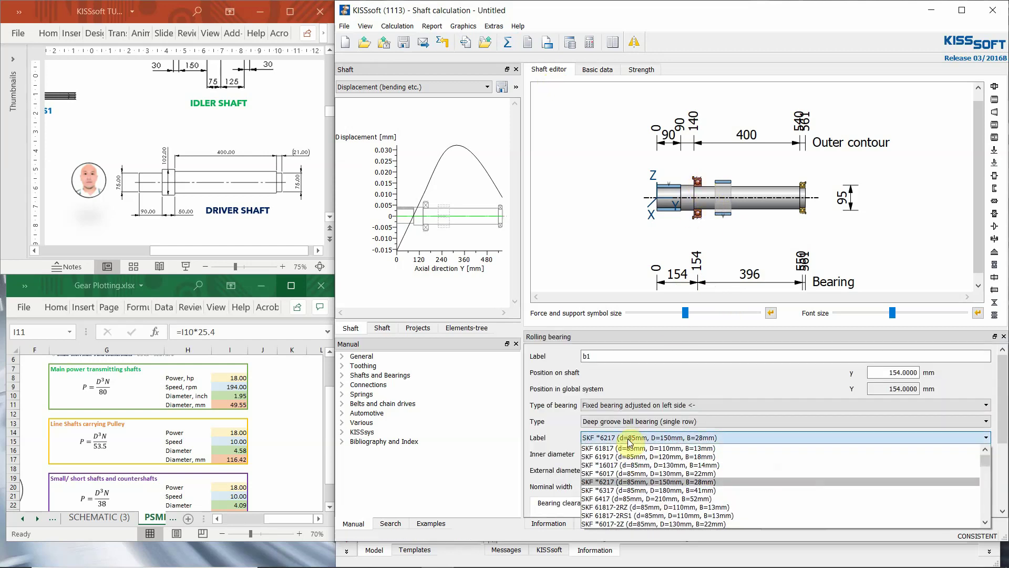
pyautogui.click(629, 476)
pyautogui.scroll(5, 691, 204)
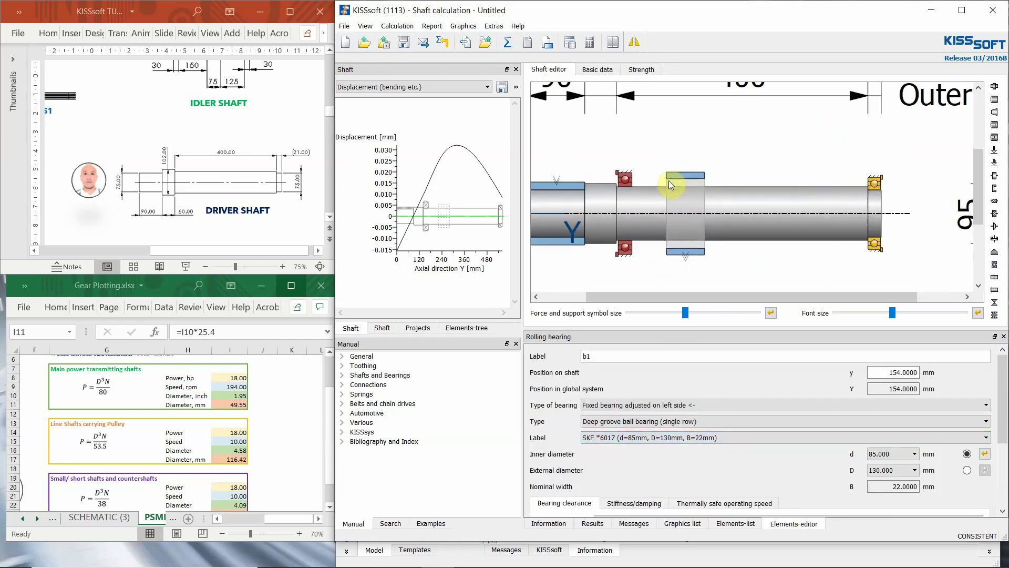
pyautogui.rightClick(627, 184)
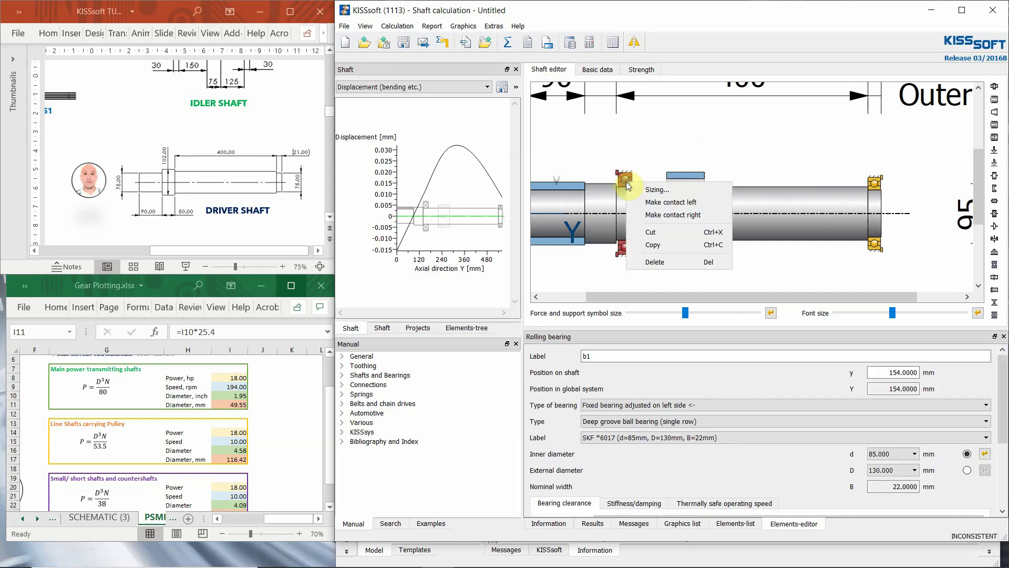
pyautogui.click(670, 202)
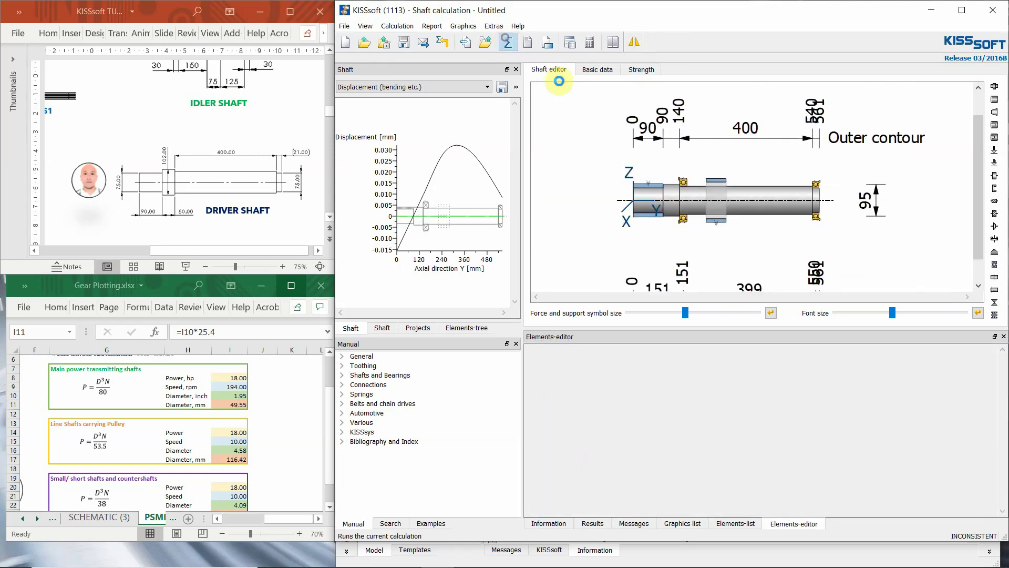
pyautogui.click(517, 48)
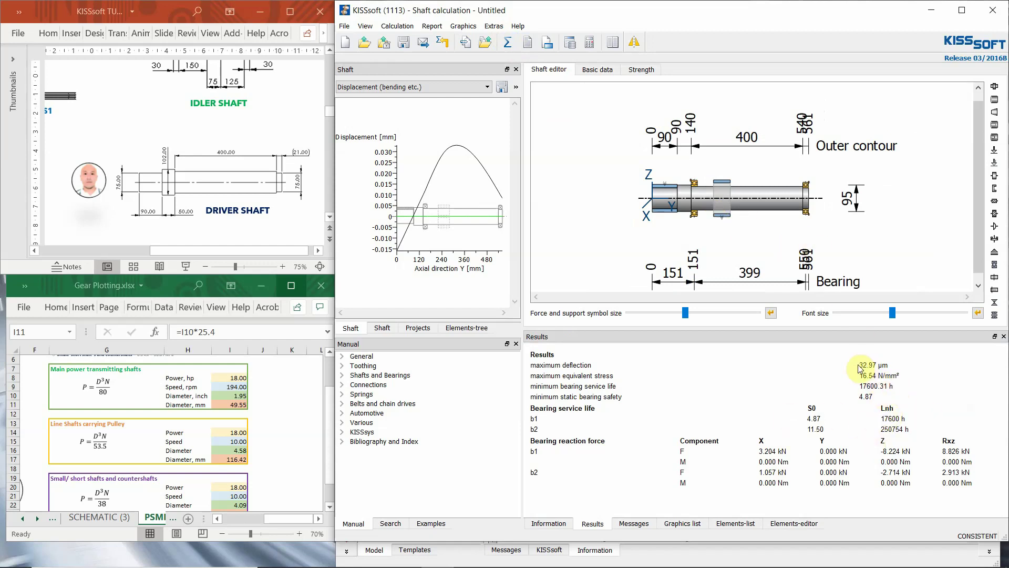
# Check the maximum deflection result and inspect the shaft's bending deformation in the 3D display from another angle.
pyautogui.moveTo(859, 362); pyautogui.dragTo(893, 356)
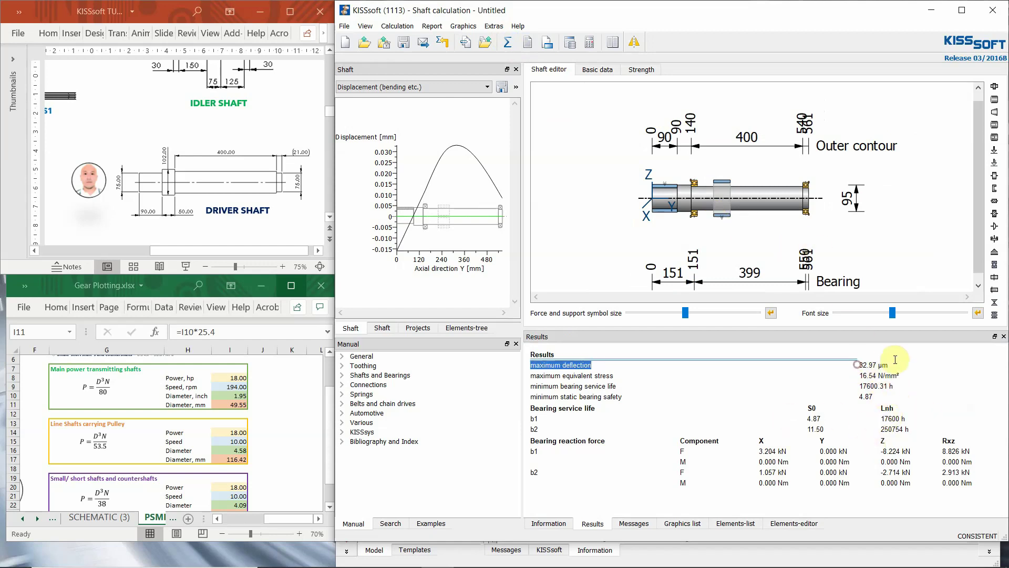
pyautogui.click(479, 87)
pyautogui.click(402, 149)
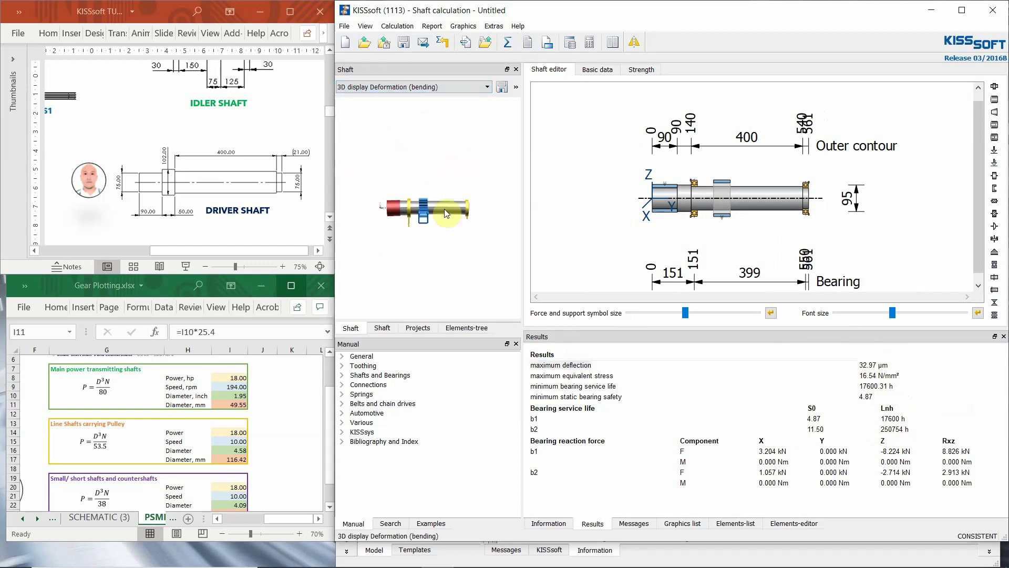
pyautogui.click(516, 87)
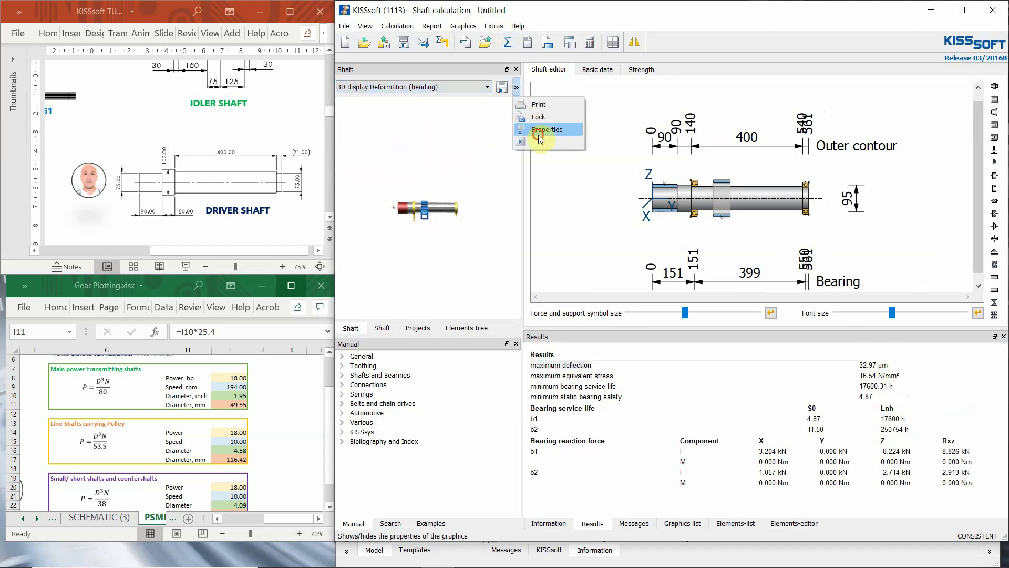
pyautogui.click(423, 263)
pyautogui.moveTo(435, 97); pyautogui.dragTo(456, 181)
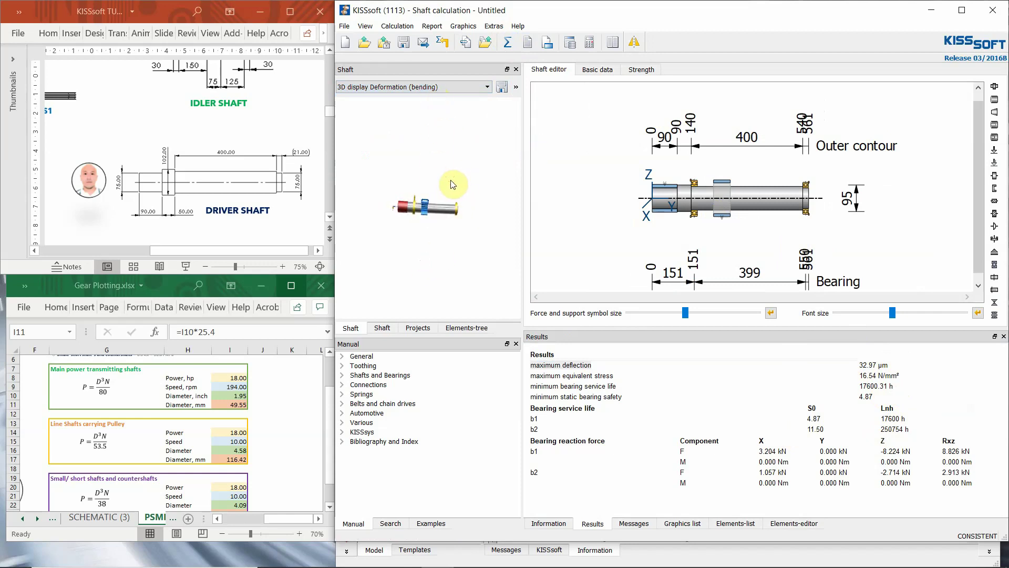
# Close the S1 shaft calculation and run all KISSsoft calculations from the KISSsys model.
pyautogui.click(996, 11)
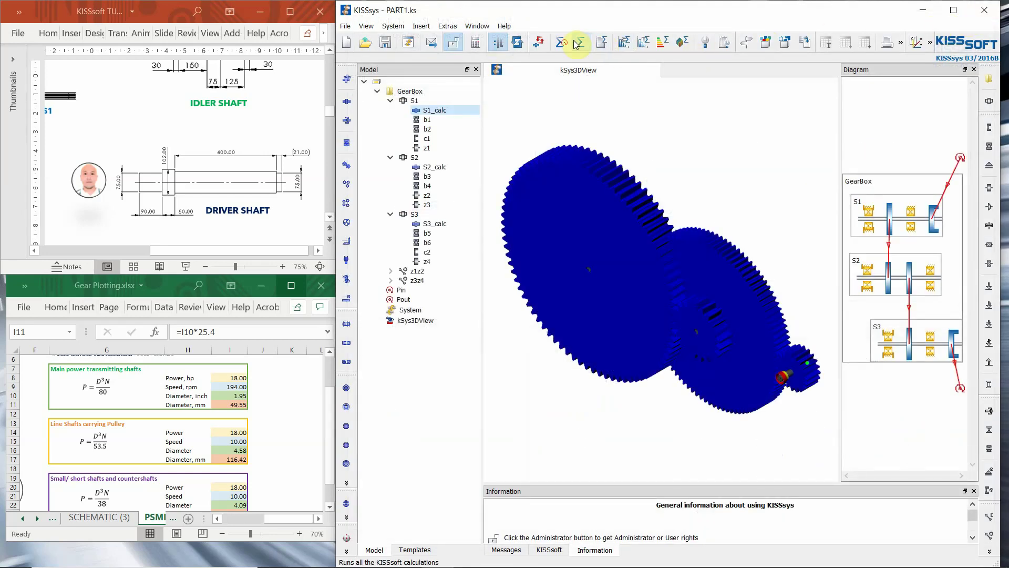
pyautogui.click(581, 44)
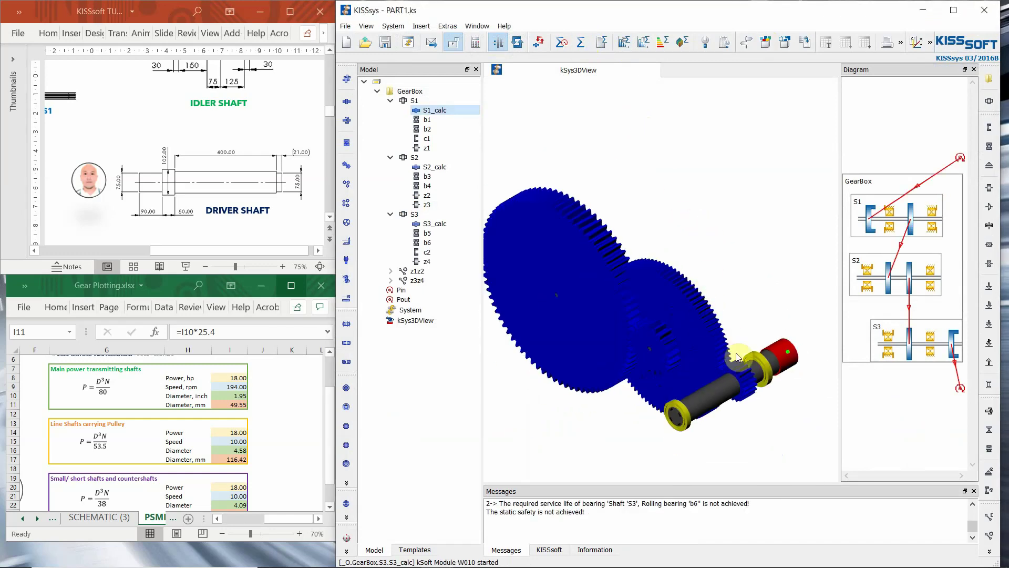
# Open the S2_calc shaft calculation and show the idler shaft drawing enlarged to 100% in the PowerPoint presentation.
pyautogui.doubleClick(439, 167)
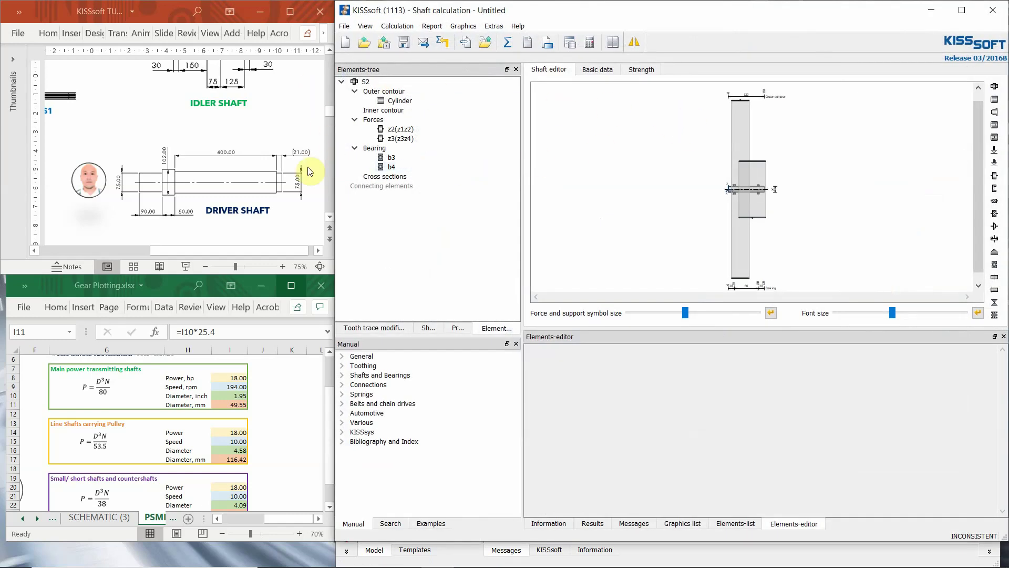
pyautogui.click(278, 95)
pyautogui.scroll(3, 278, 94)
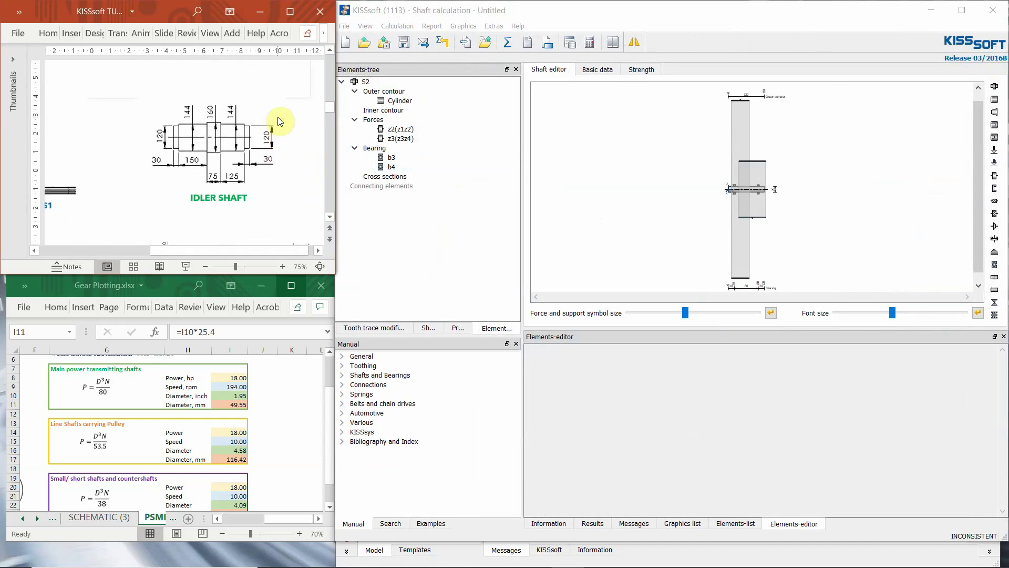
pyautogui.keyDown('ctrl'); pyautogui.scroll(2, 293, 118); pyautogui.keyUp('ctrl')
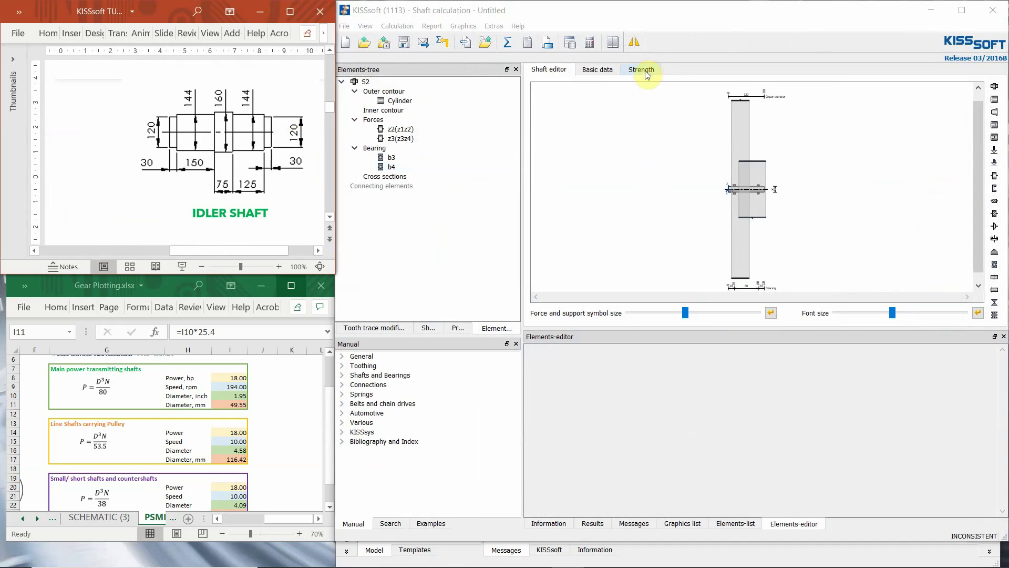
# Check shaft S2's speed in its basic data, and set the speed for Line Shafts carrying Pulley in Gear Plotting.xlsx to 40.
pyautogui.click(612, 73)
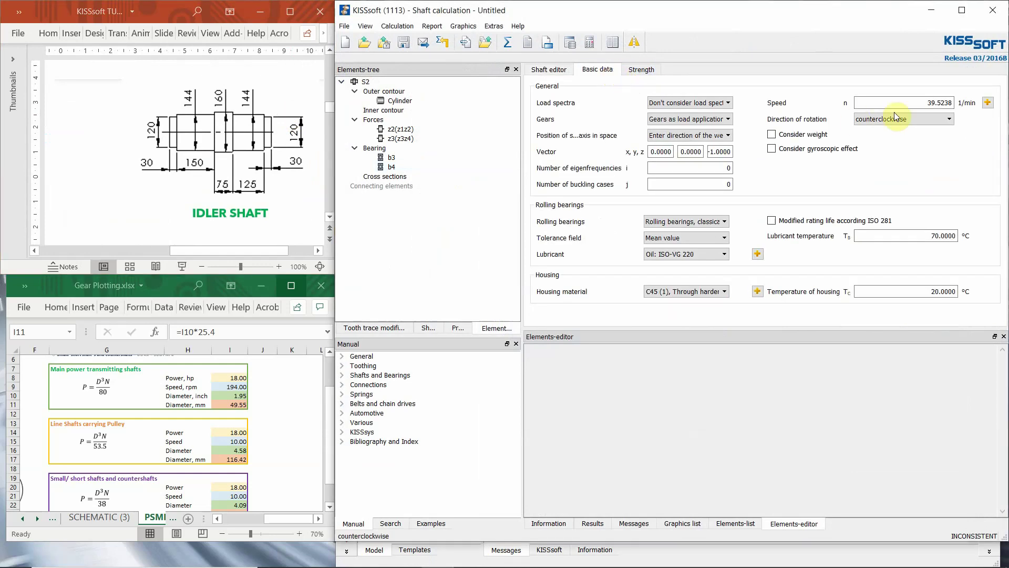
pyautogui.moveTo(913, 105); pyautogui.dragTo(989, 105)
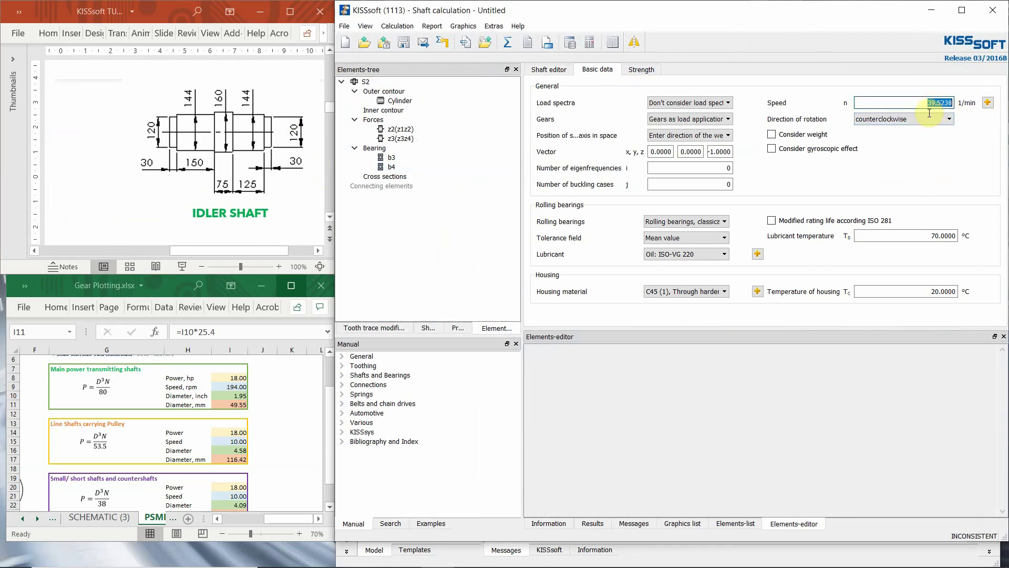
pyautogui.click(263, 426)
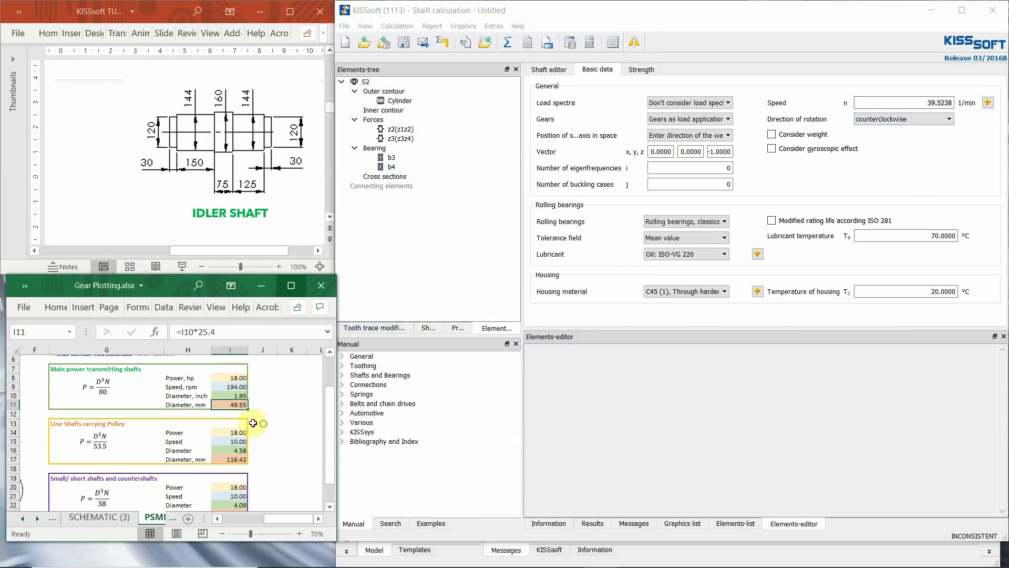
pyautogui.click(201, 433)
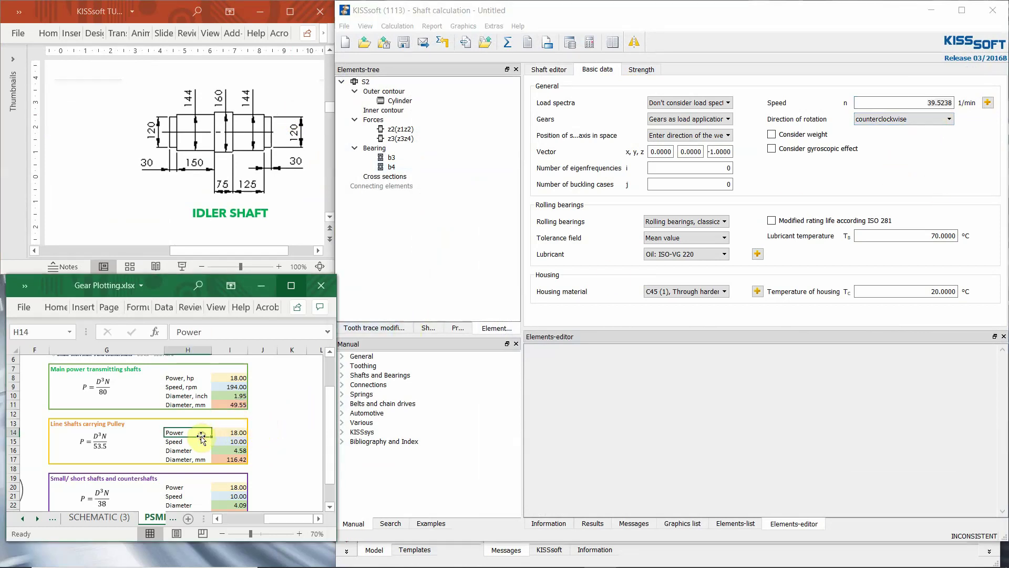
pyautogui.click(63, 424)
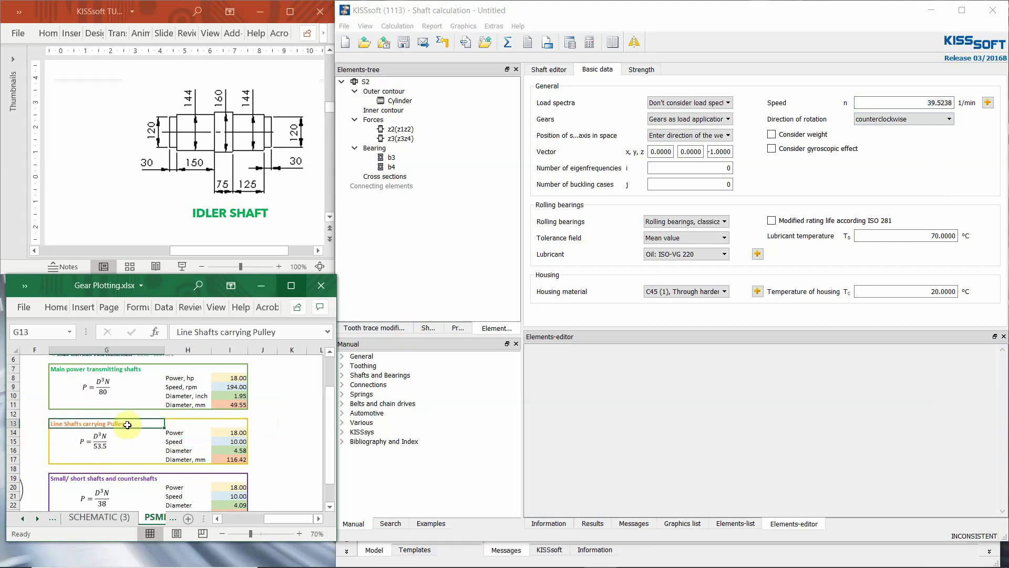
pyautogui.click(233, 444)
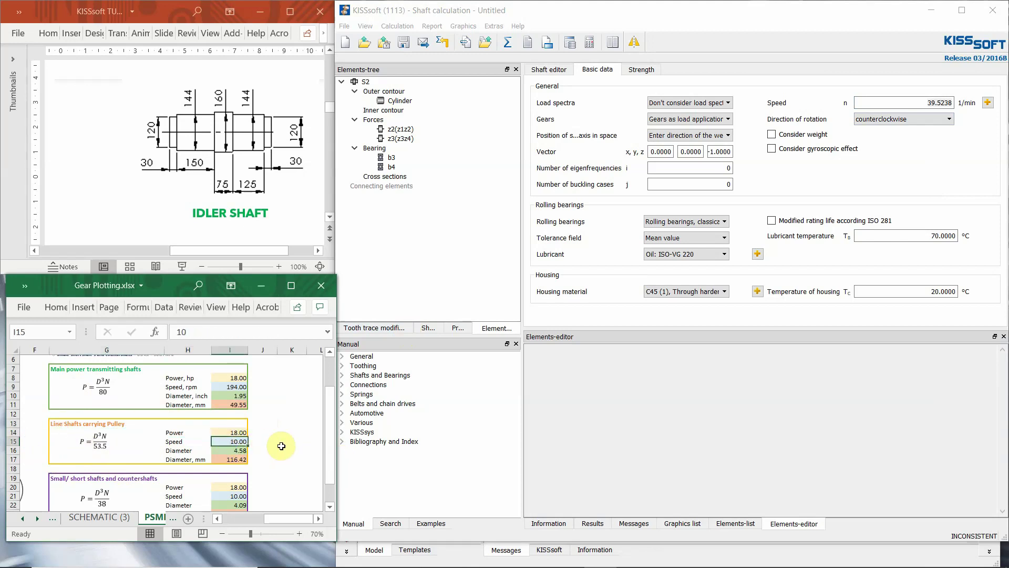
pyautogui.write('40')
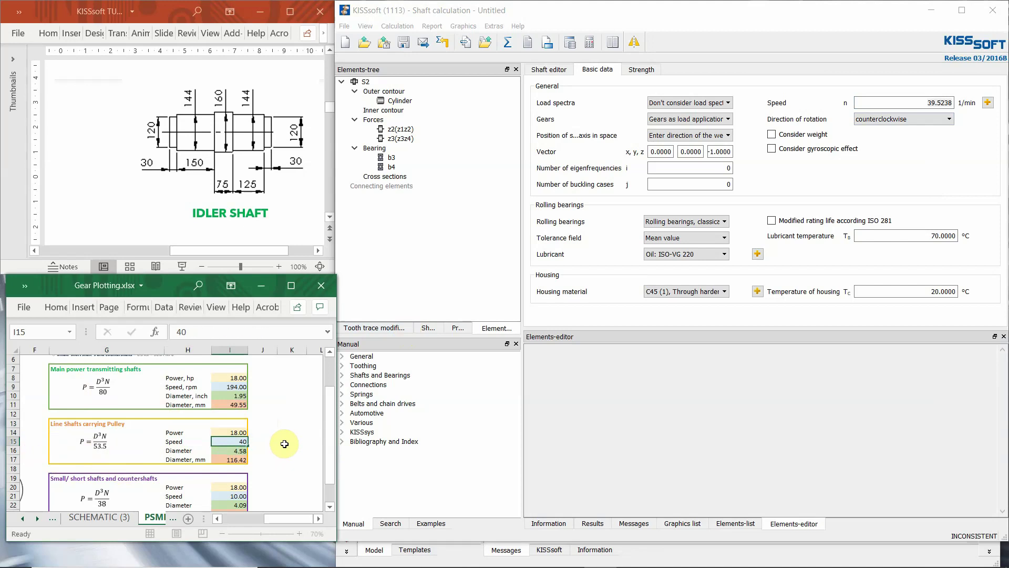
pyautogui.press('Return')
pyautogui.click(236, 459)
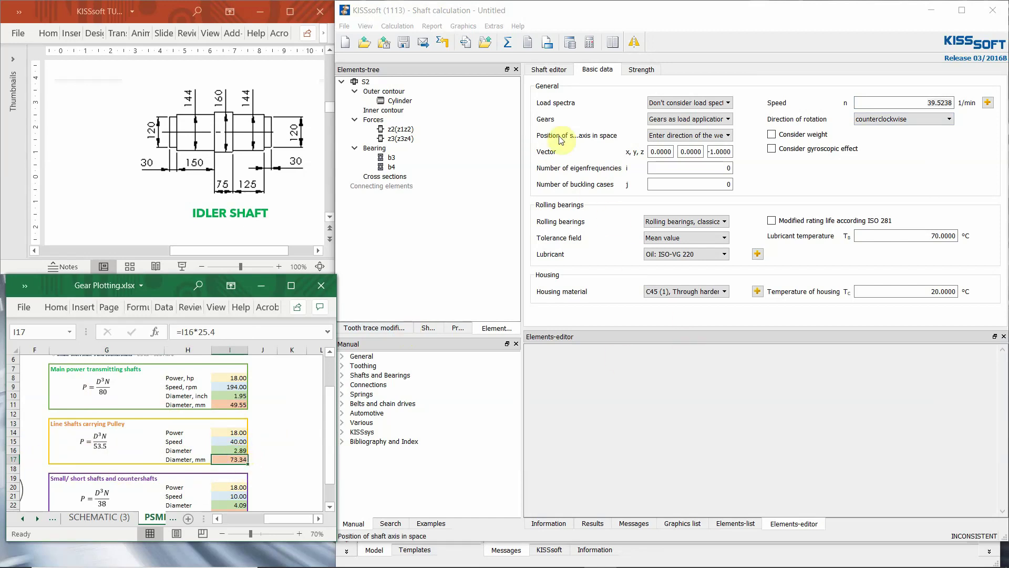
# Examine shaft S2's existing cylinder in the shaft editor and its entry in the outer contour elements list.
pyautogui.click(550, 68)
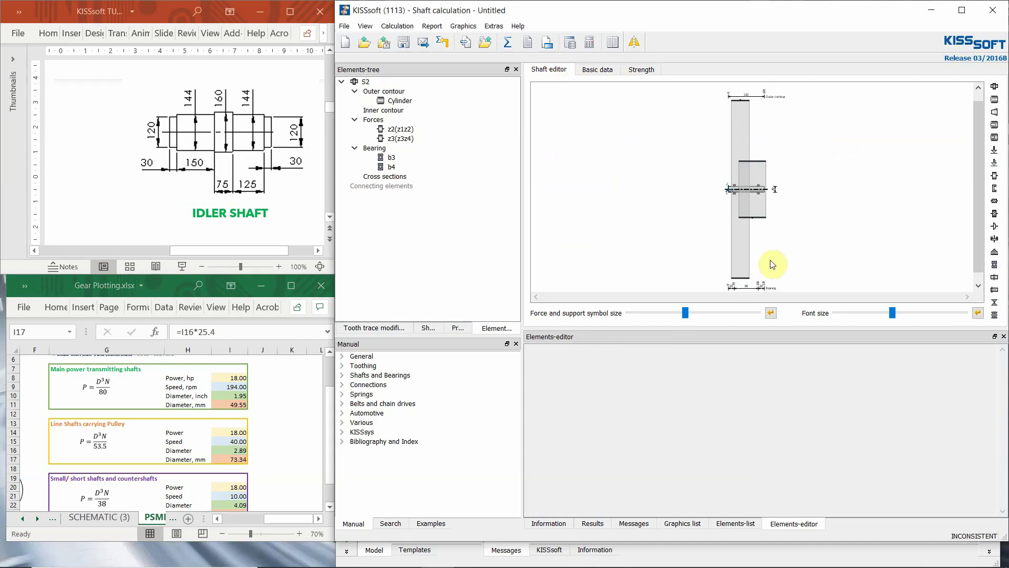
pyautogui.click(753, 191)
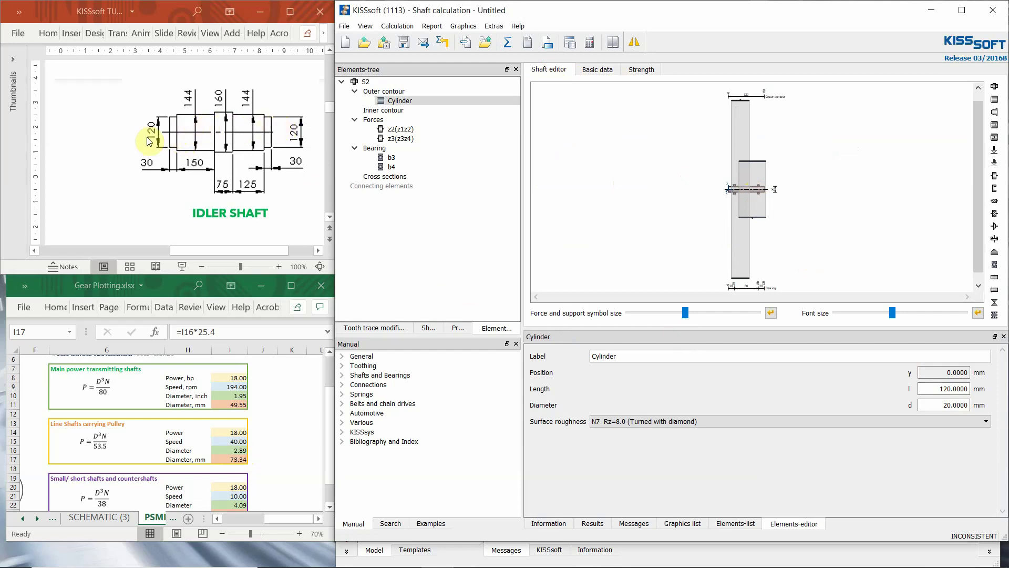
pyautogui.click(826, 170)
pyautogui.scroll(-5, 715, 192)
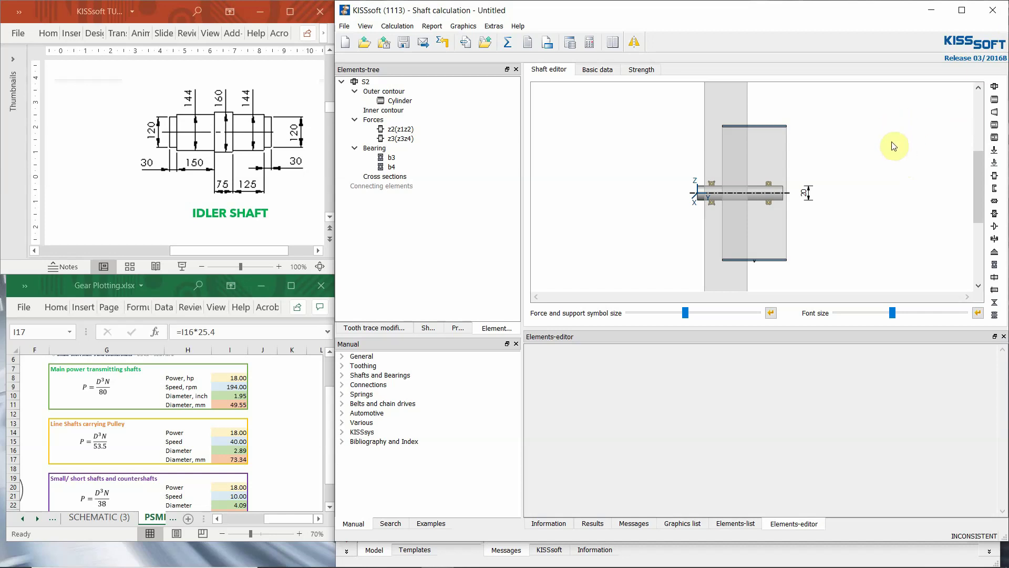
pyautogui.scroll(1, 897, 176)
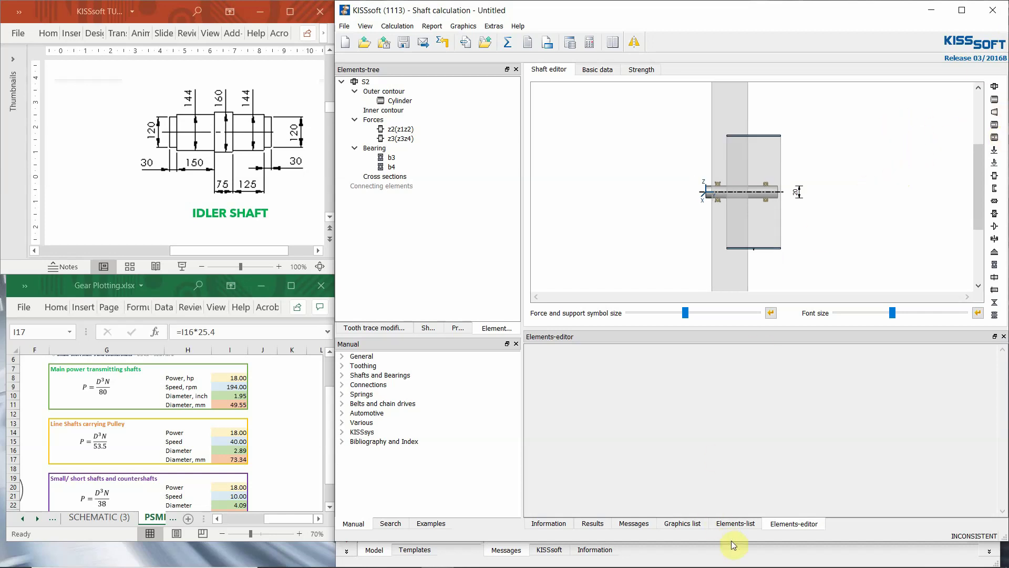
pyautogui.click(734, 526)
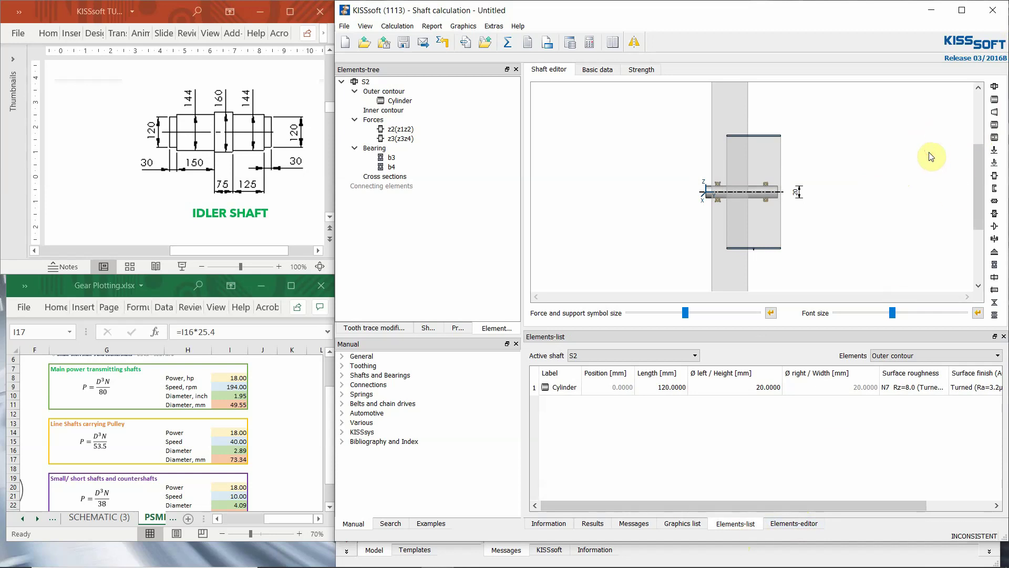
# Add four more cylinders to shaft S2's outer contour and go through the resulting shaft segments.
pyautogui.click(994, 100)
pyautogui.click(994, 99)
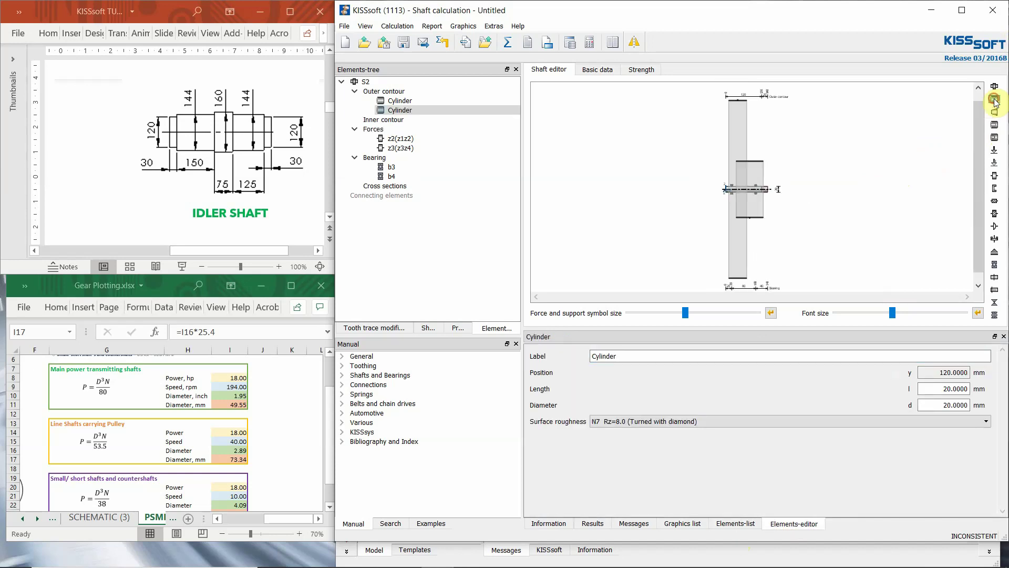
pyautogui.click(994, 100)
pyautogui.click(994, 100)
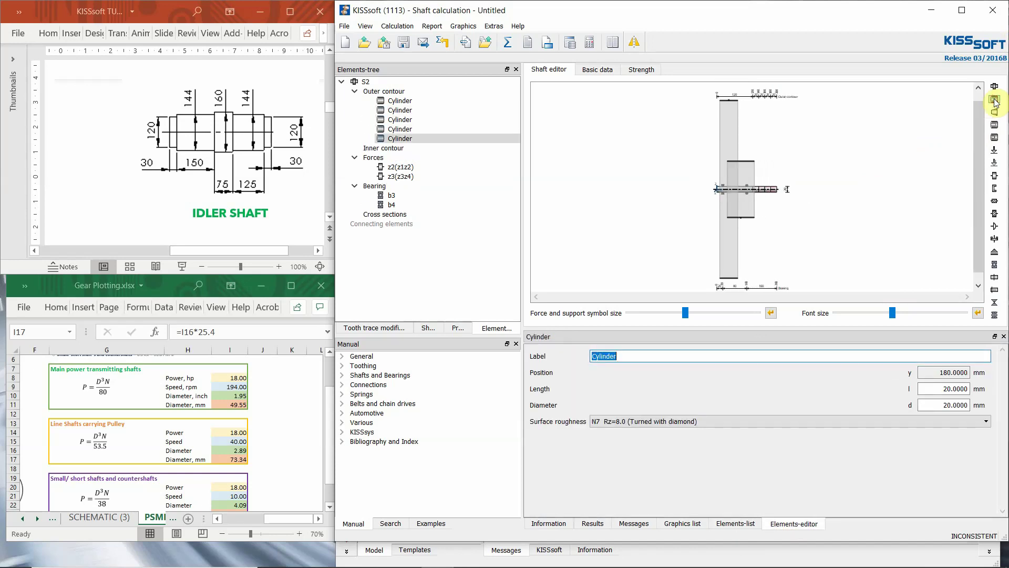
pyautogui.scroll(5, 746, 189)
pyautogui.click(751, 196)
pyautogui.click(766, 197)
pyautogui.click(786, 197)
pyautogui.click(799, 196)
pyautogui.click(829, 198)
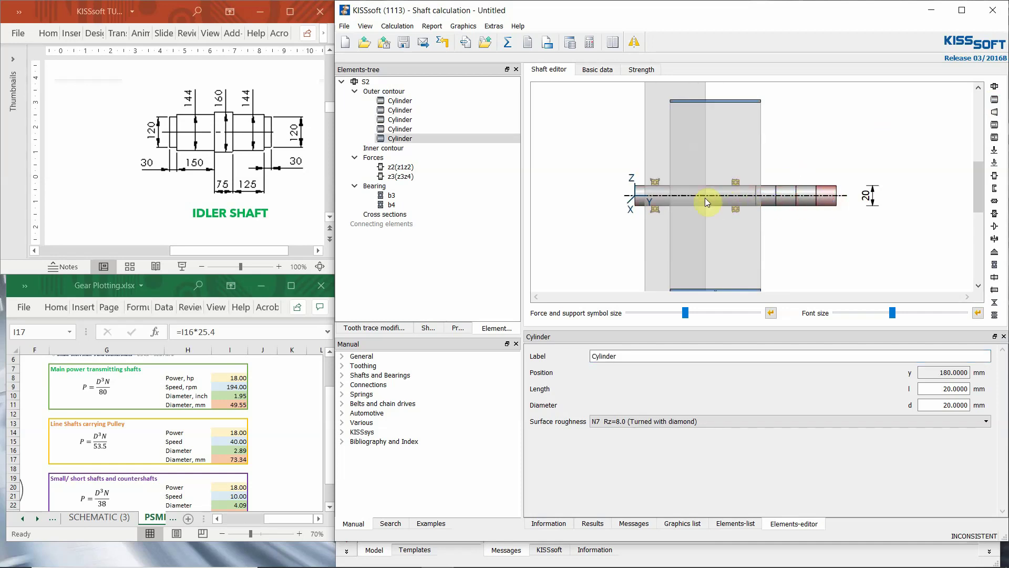
# Set the first cylinder of shaft S2's outer contour to 30 mm length and 75 mm diameter.
pyautogui.click(705, 199)
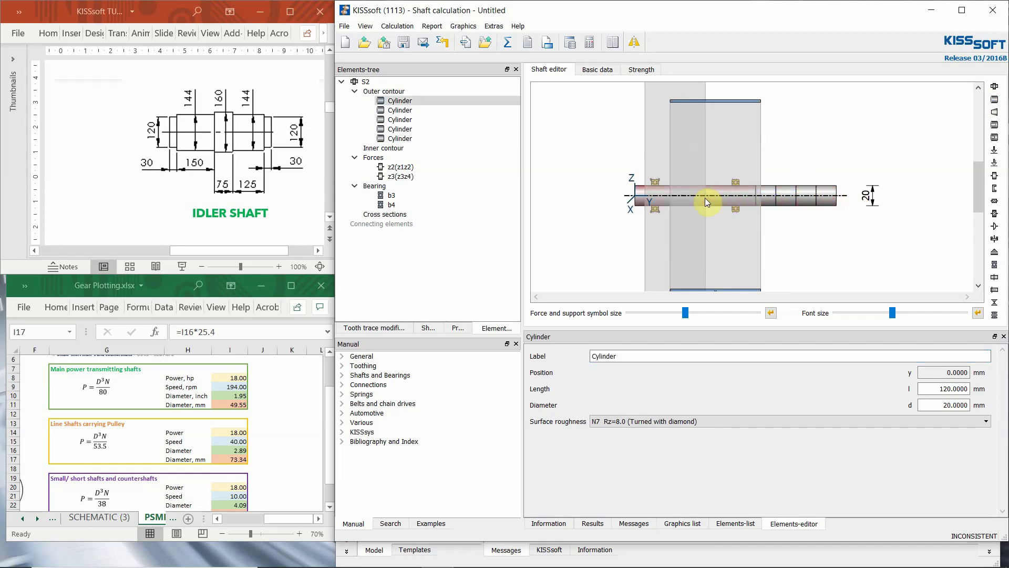
pyautogui.click(931, 403)
pyautogui.click(939, 390)
pyautogui.write('30')
pyautogui.click(954, 404)
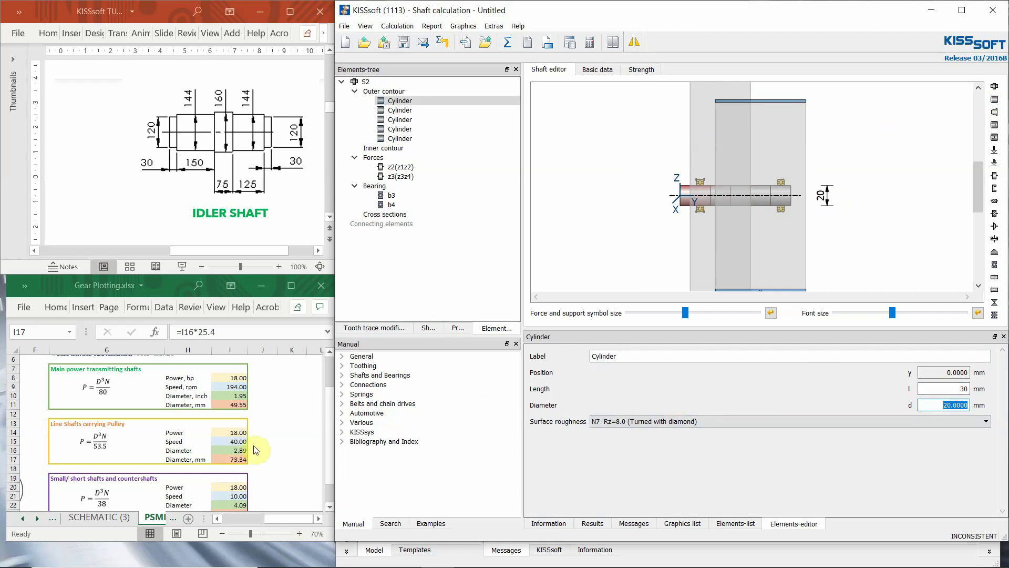
pyautogui.write('75')
pyautogui.scroll(3, 747, 204)
# Set shaft S2's second cylinder to 150 mm length and 85 mm diameter.
pyautogui.click(740, 189)
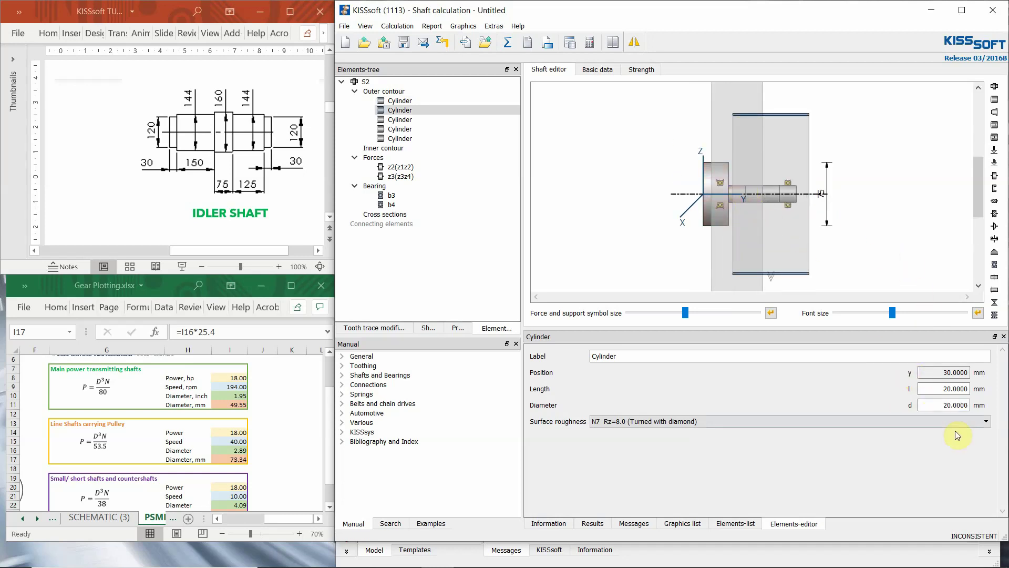
pyautogui.click(943, 391)
pyautogui.press('Return')
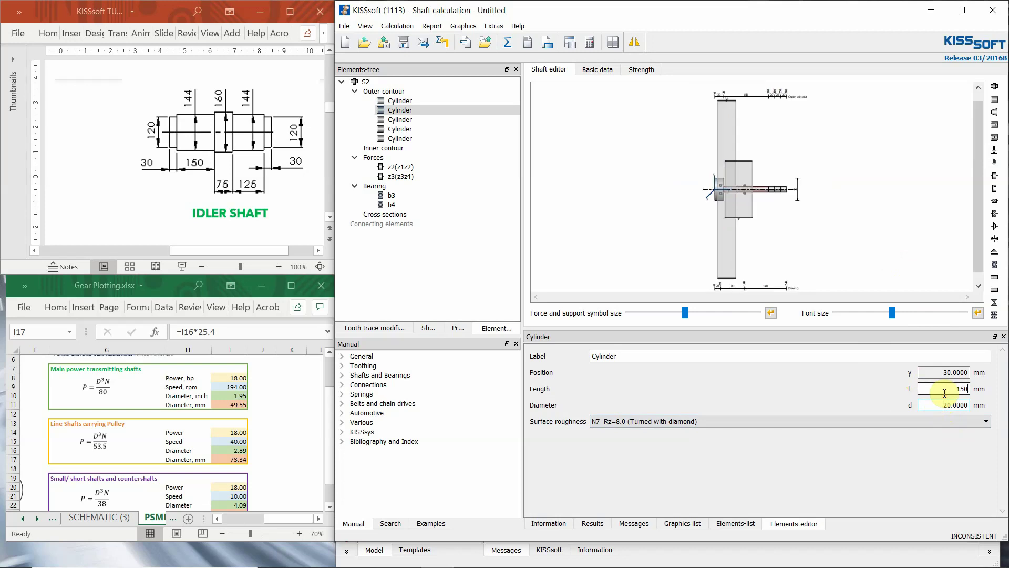
pyautogui.click(943, 405)
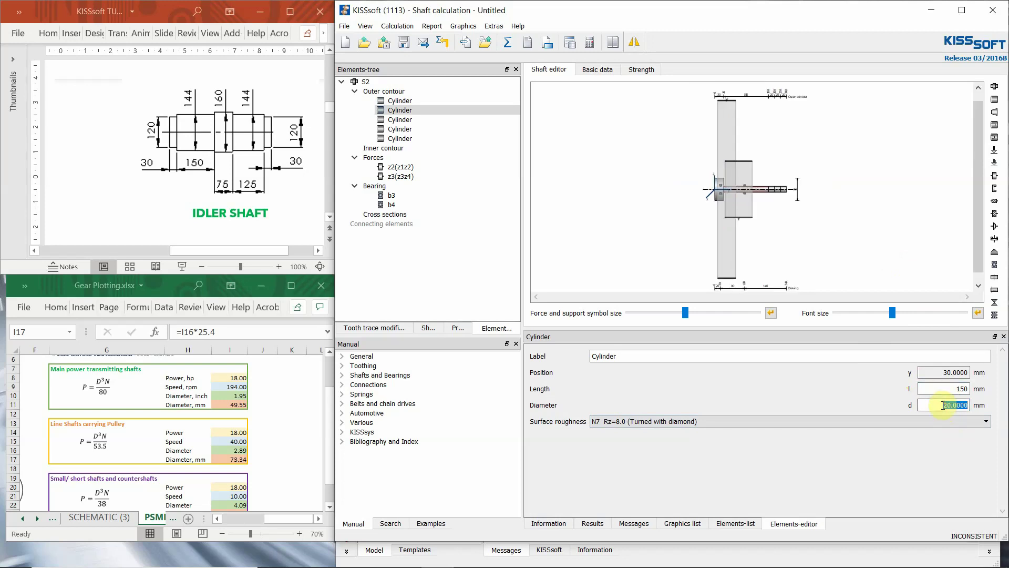
pyautogui.write('85')
pyautogui.press('Return')
pyautogui.scroll(5, 790, 239)
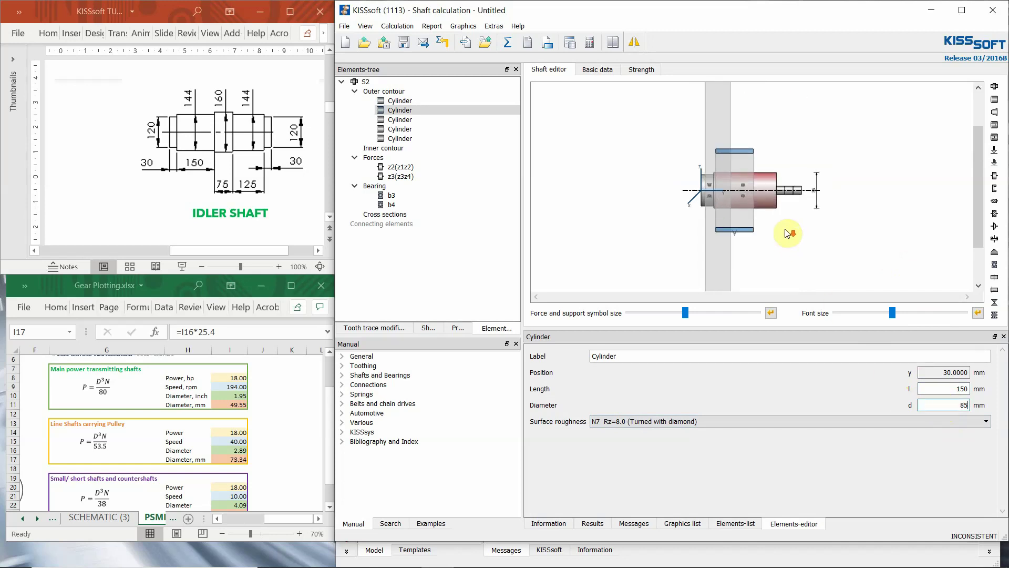
# Set shaft S2's third cylinder to 75 mm length and 95 mm diameter.
pyautogui.click(808, 195)
pyautogui.click(942, 404)
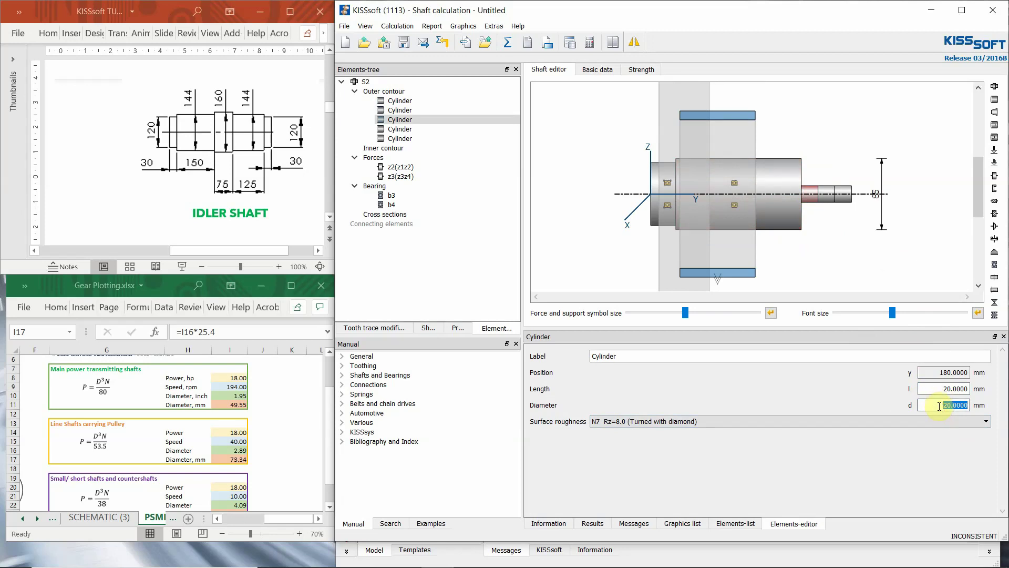
pyautogui.click(937, 388)
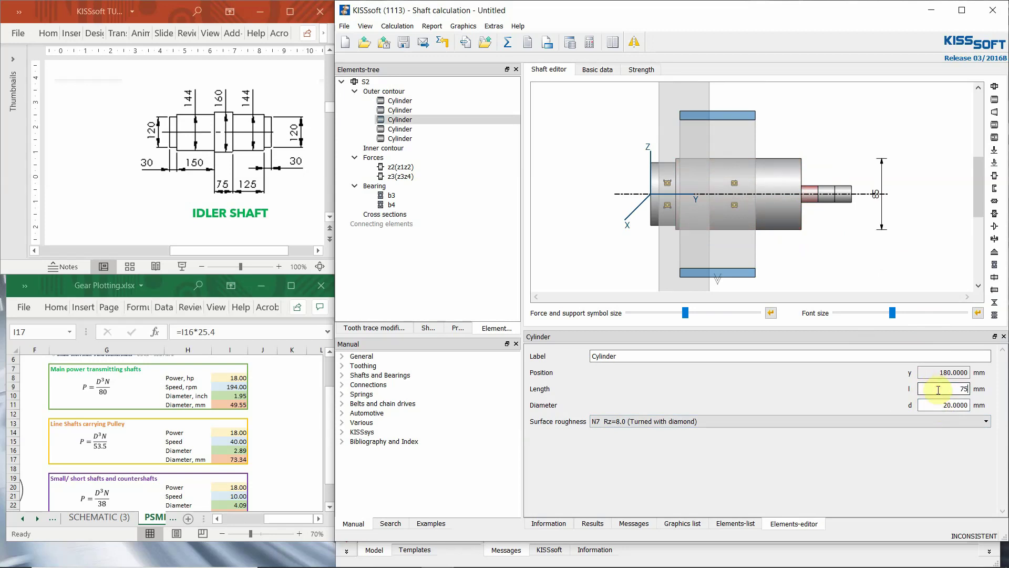
pyautogui.write('75')
pyautogui.press('Return')
pyautogui.click(939, 405)
pyautogui.write('95')
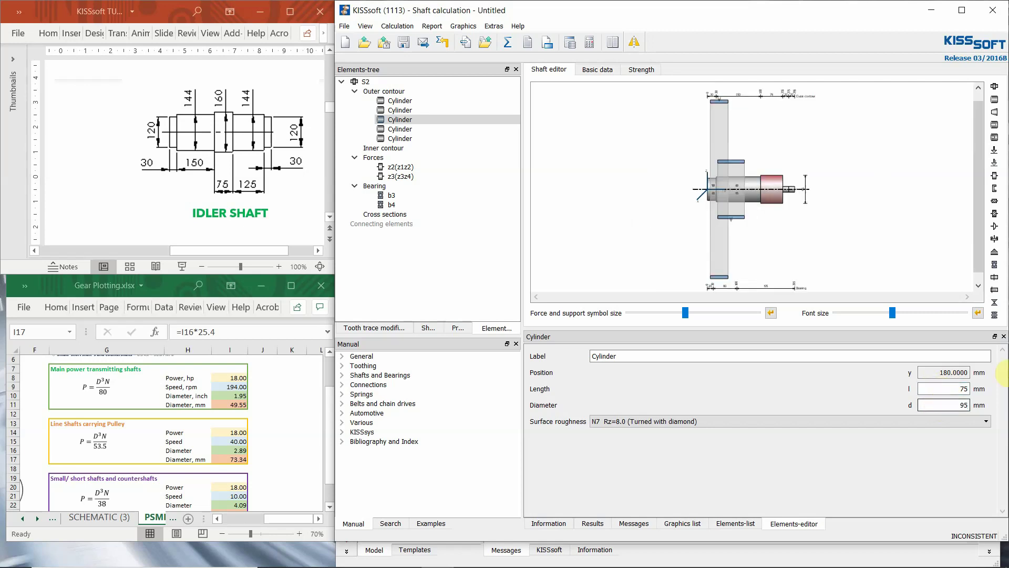
pyautogui.press('Return')
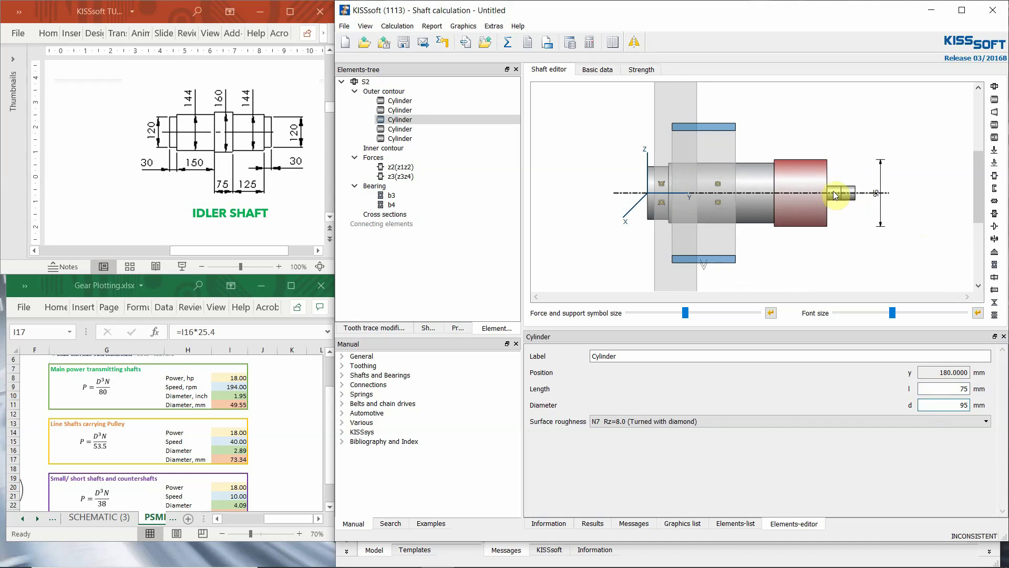
# Set shaft S2's fourth cylinder to 125 mm length and 85 mm diameter.
pyautogui.click(838, 193)
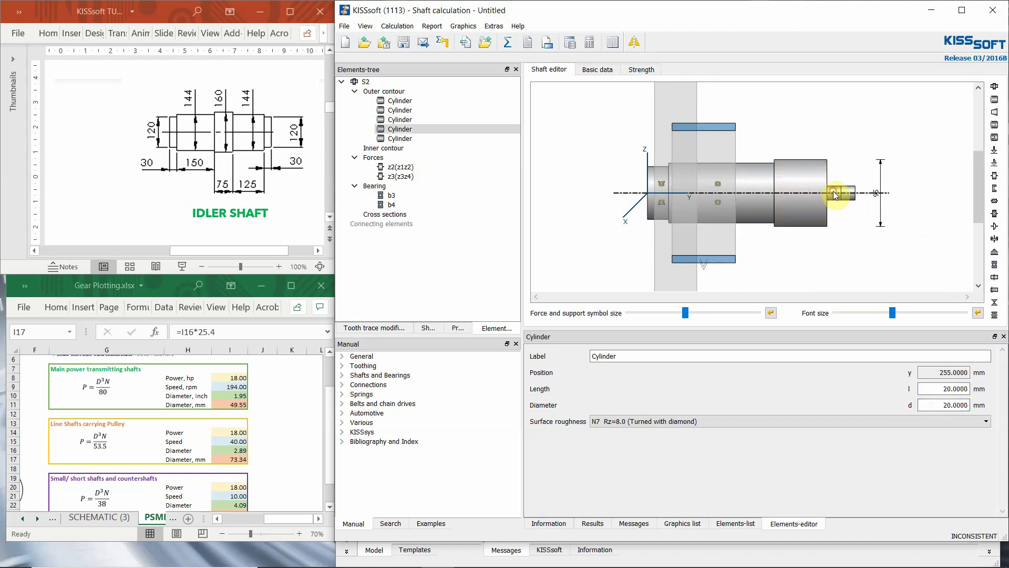
pyautogui.click(940, 388)
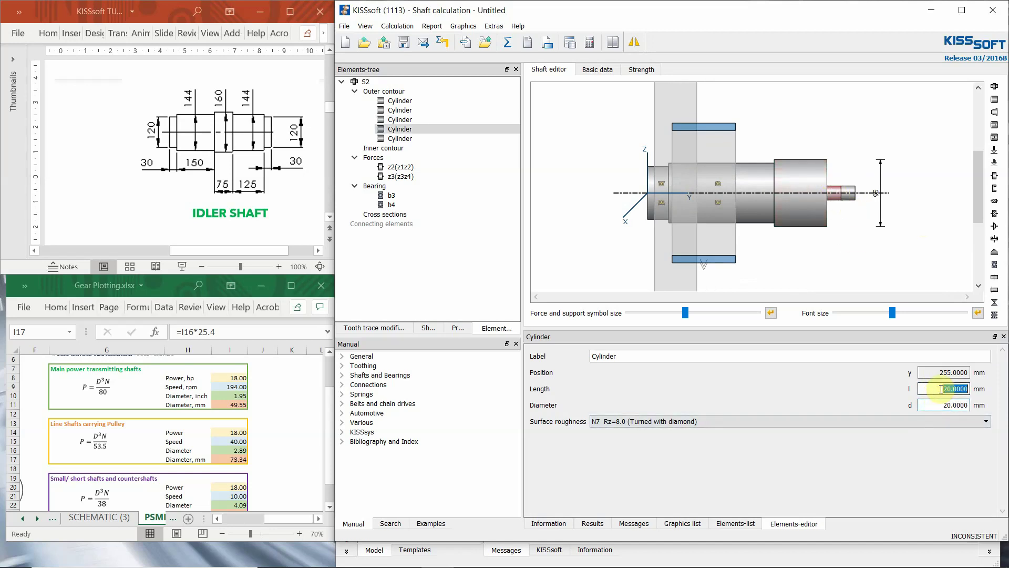
pyautogui.write('125')
pyautogui.press('Return')
pyautogui.doubleClick(933, 403)
pyautogui.write('85')
pyautogui.press('Return')
pyautogui.scroll(7, 837, 197)
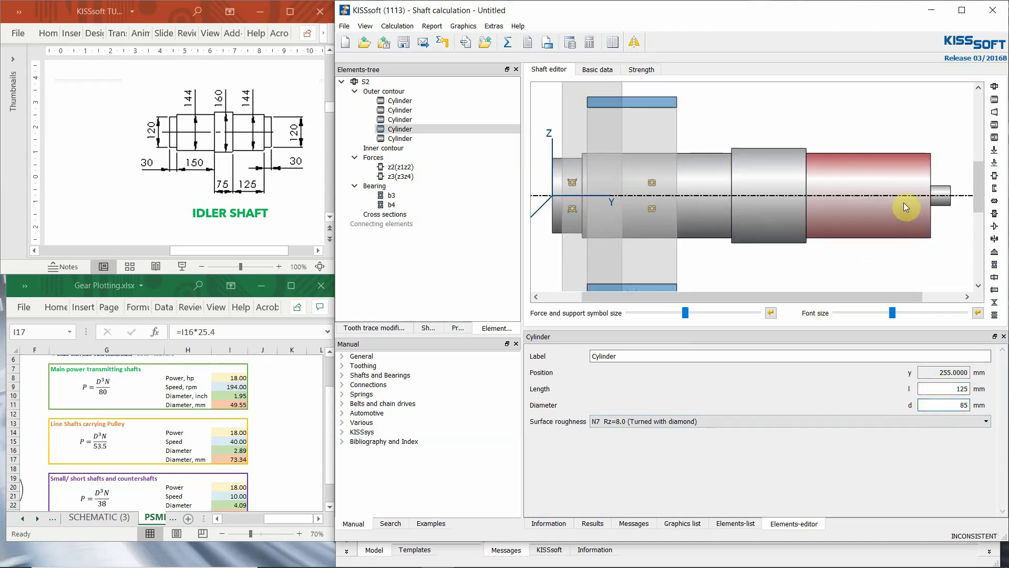
# Set shaft S2's last cylinder to 30 mm length, with its diameter matching the first cylinder.
pyautogui.click(942, 202)
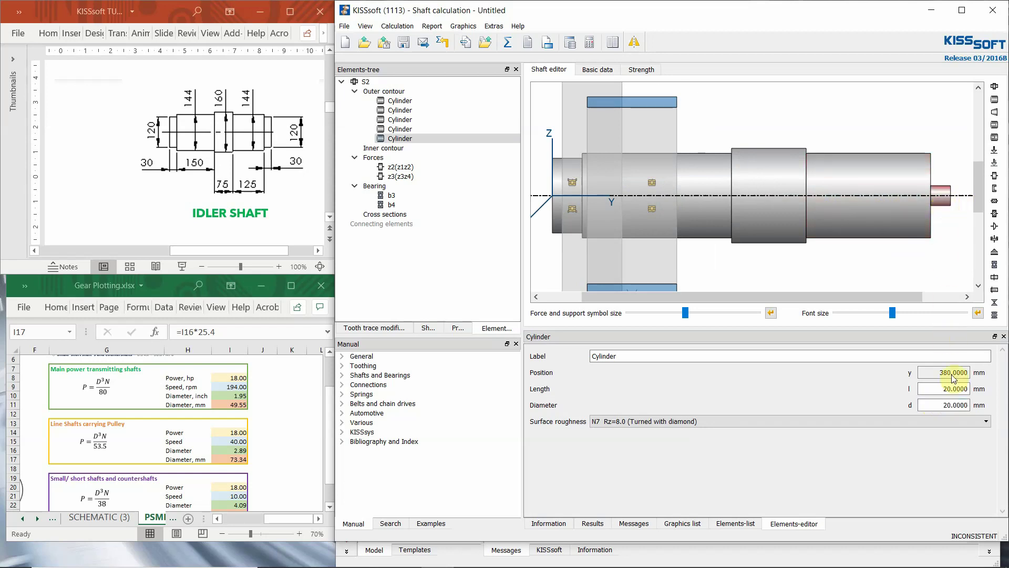
pyautogui.doubleClick(946, 388)
pyautogui.write('30')
pyautogui.doubleClick(943, 404)
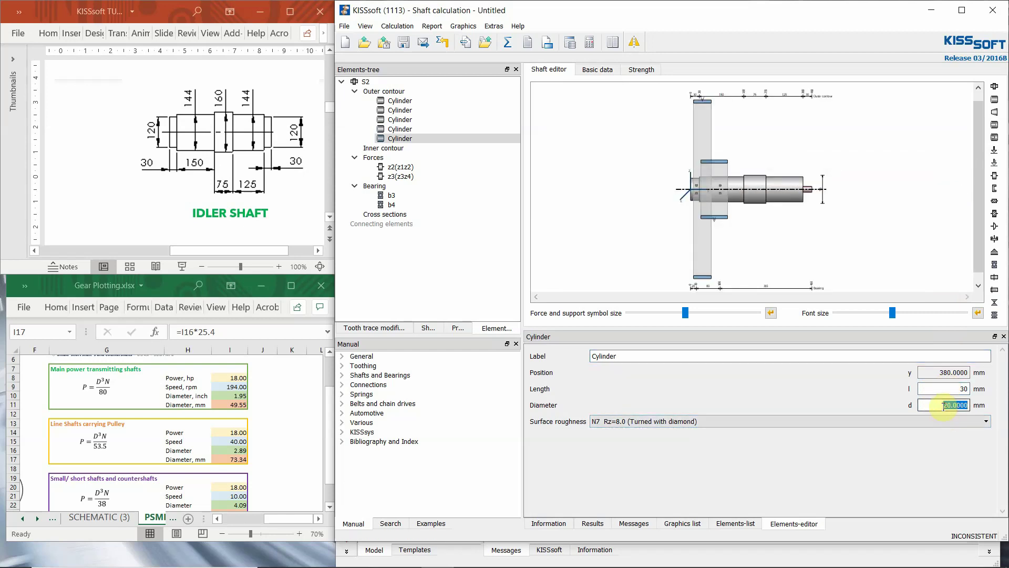
pyautogui.click(901, 255)
pyautogui.scroll(3, 806, 211)
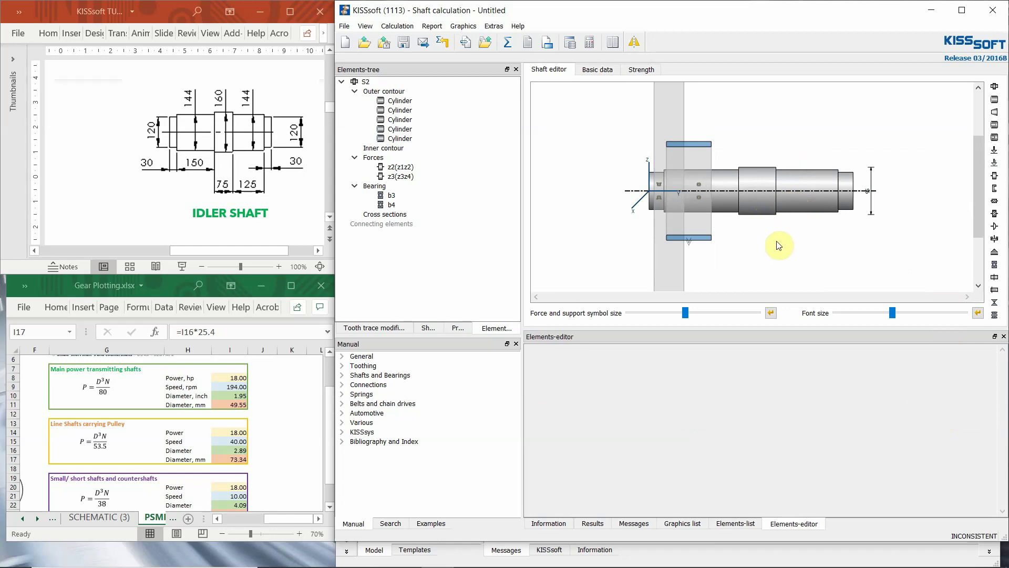
# Enable movable forces and supports in the shaft drawing, and shift gear z2(z1z2) onto the 125 mm long section.
pyautogui.scroll(-2, 781, 244)
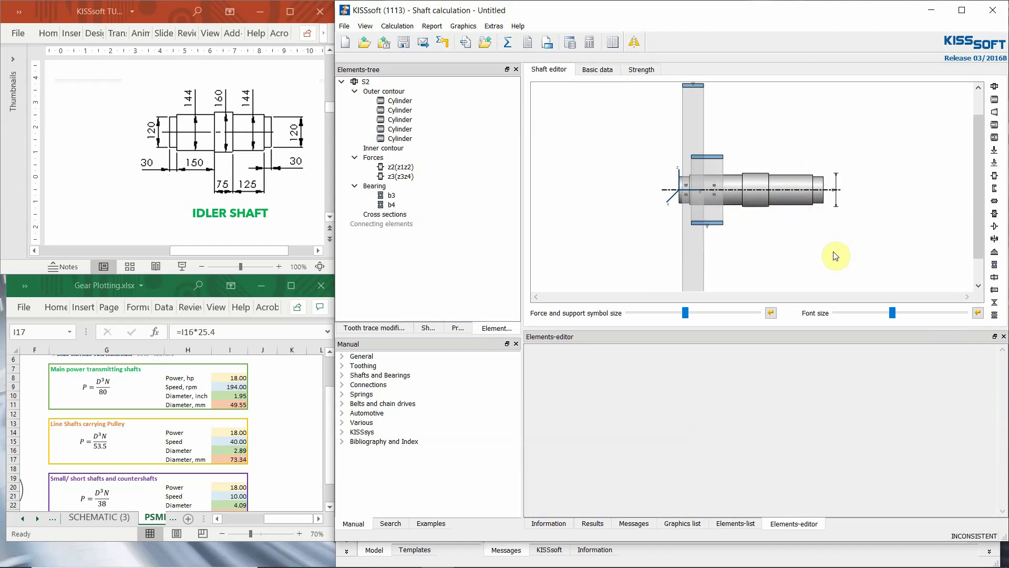
pyautogui.scroll(1, 823, 200)
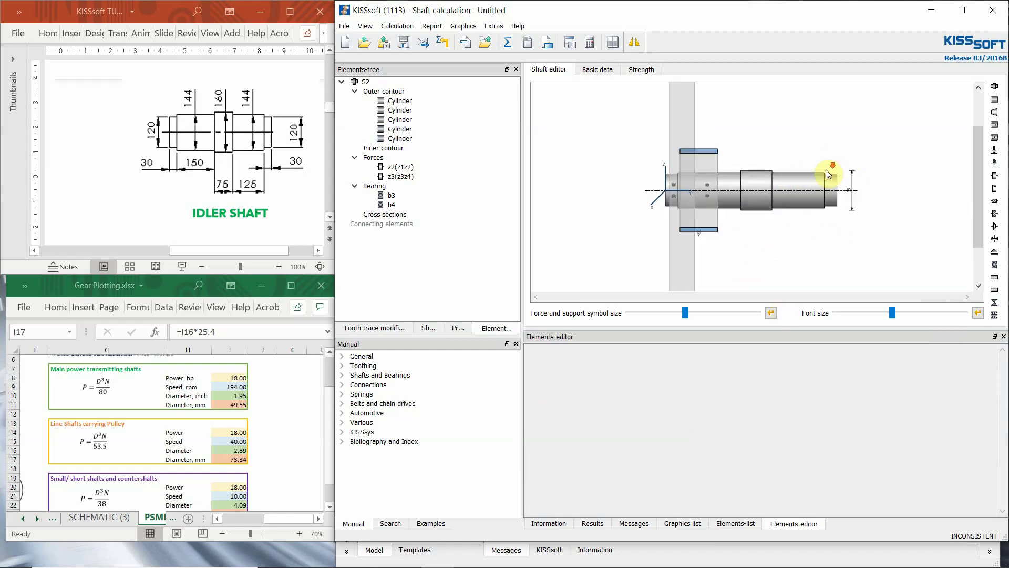
pyautogui.scroll(-2, 792, 193)
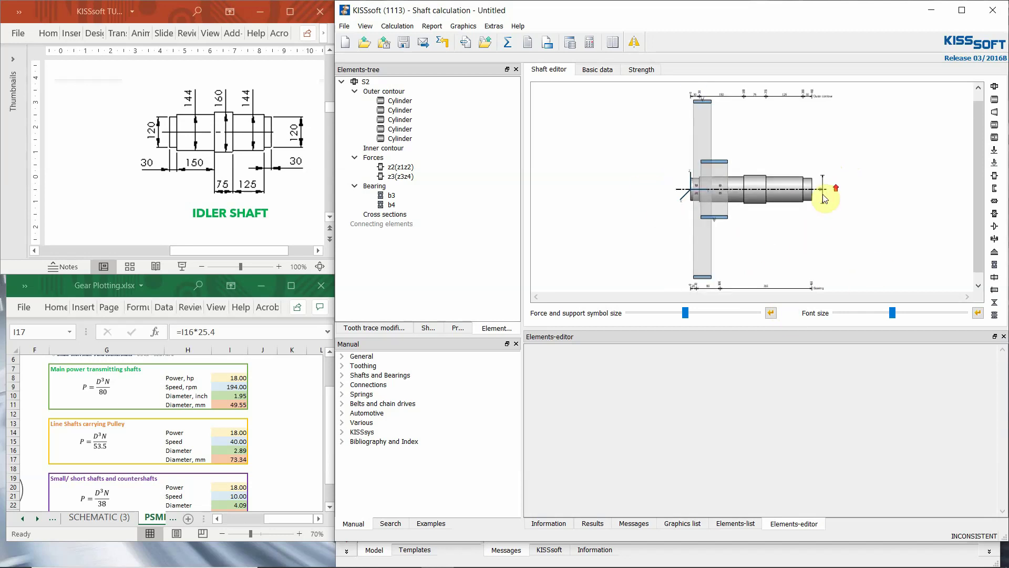
pyautogui.rightClick(776, 218)
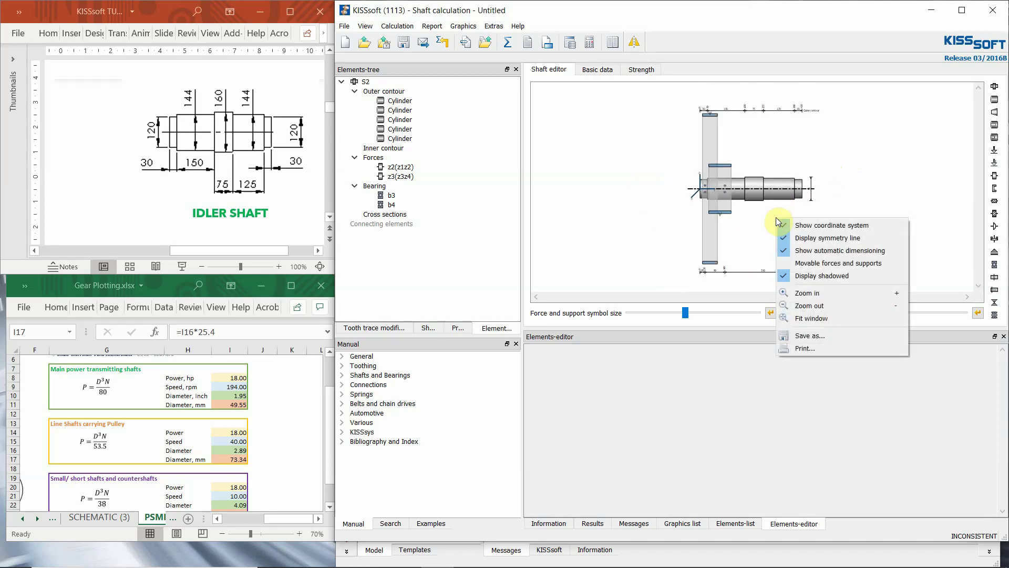
pyautogui.click(808, 264)
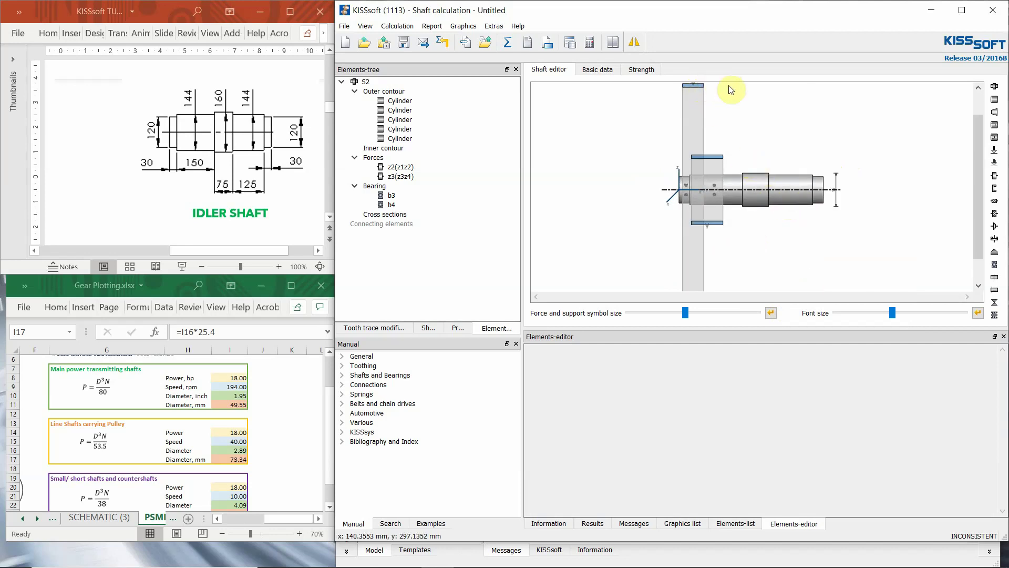
pyautogui.moveTo(701, 86); pyautogui.dragTo(788, 85)
# Move gear z3(z3z4) along the shaft to position 135 mm, against the shoulder of the 95 mm section.
pyautogui.click(730, 146)
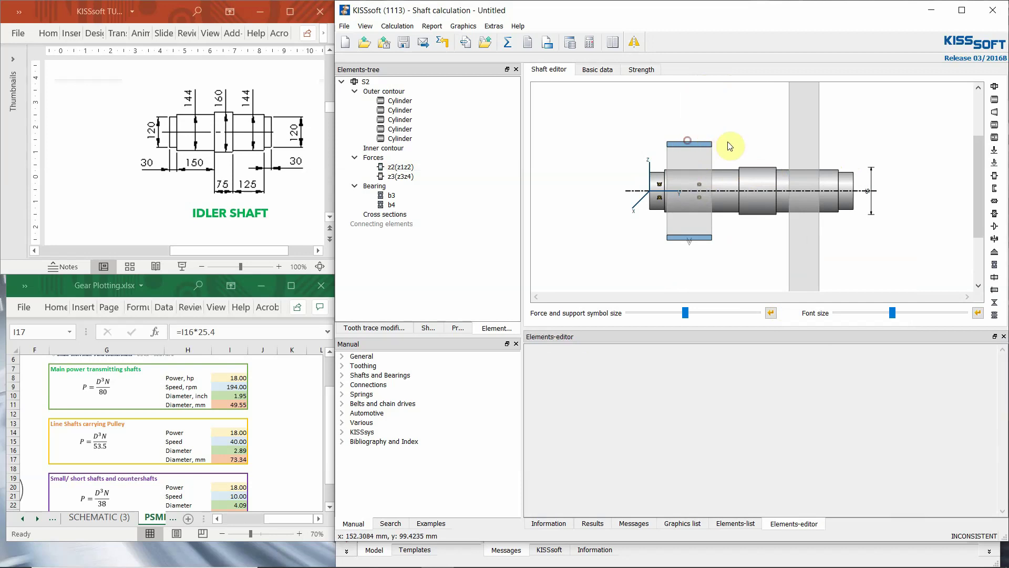
pyautogui.click(698, 143)
pyautogui.scroll(2, 724, 143)
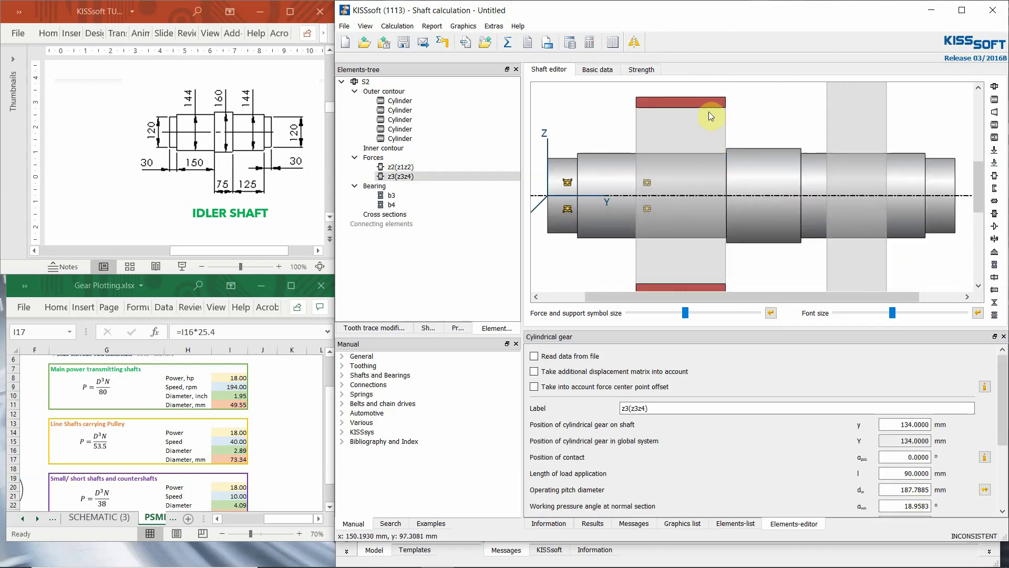
pyautogui.moveTo(703, 106); pyautogui.dragTo(704, 106)
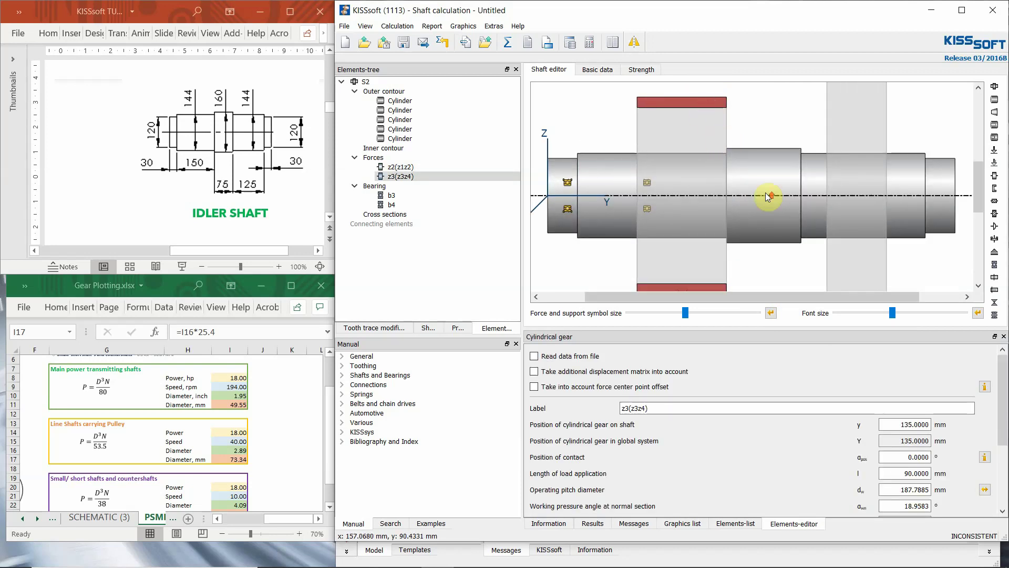
# Move gear z2(z1z2) along the shaft to position 287 mm, beside the 95 mm diameter collar.
pyautogui.scroll(-3, 777, 158)
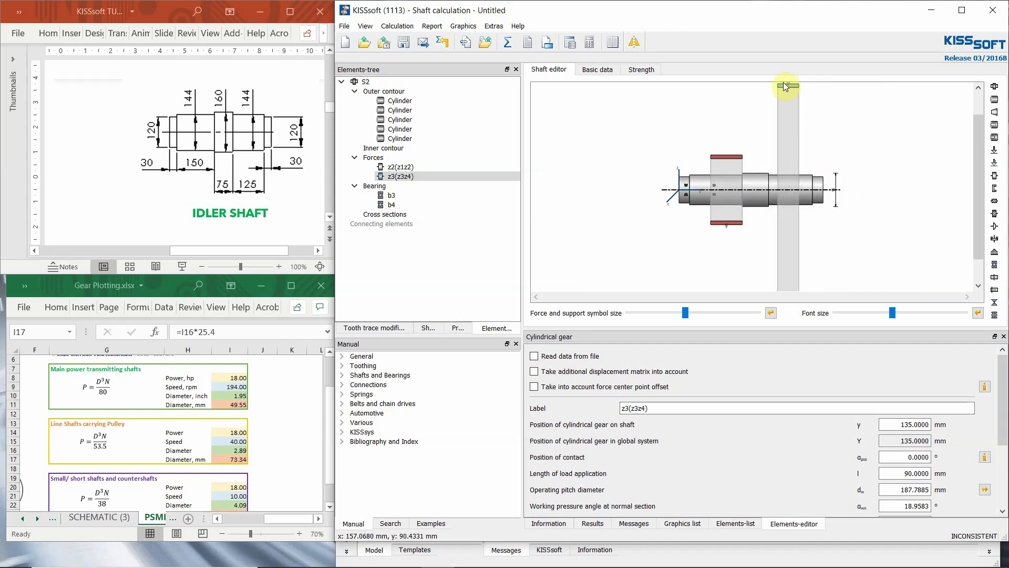
pyautogui.click(783, 83)
pyautogui.moveTo(784, 84); pyautogui.dragTo(776, 84)
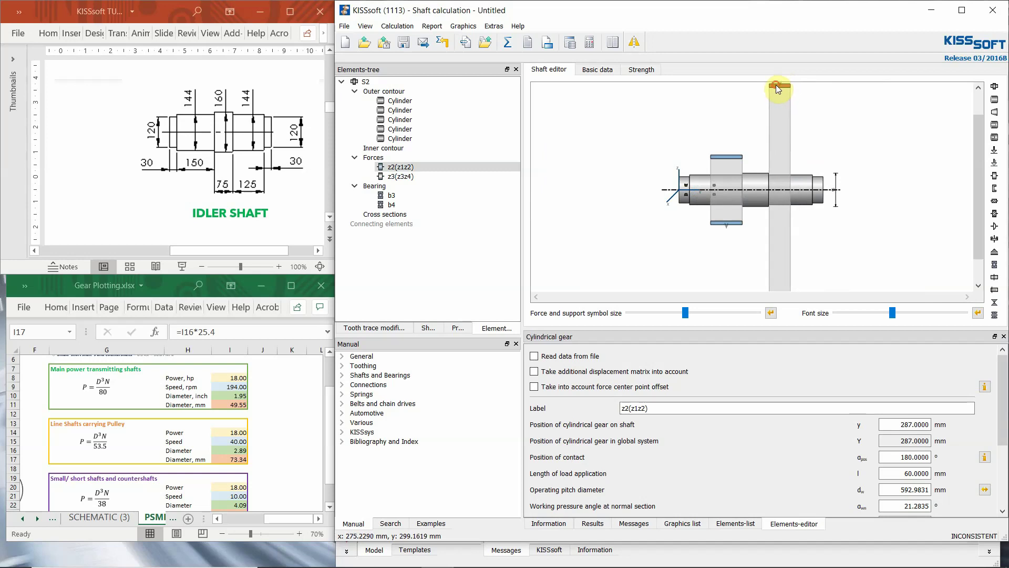
# Move bearing b4 onto the last shaft section at 388 mm and bearing b3 onto the first section at 14 mm.
pyautogui.scroll(3, 777, 179)
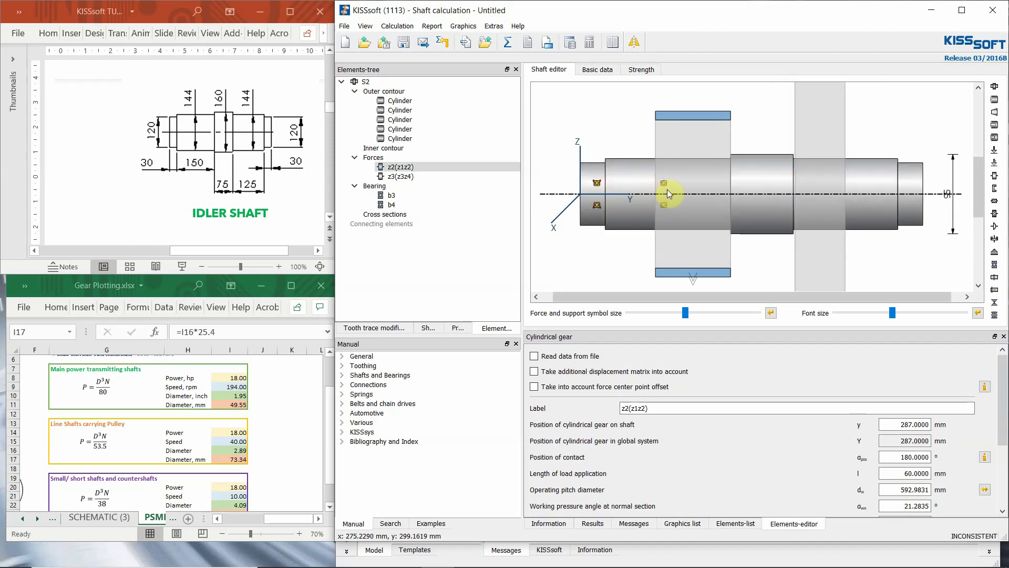
pyautogui.click(892, 193)
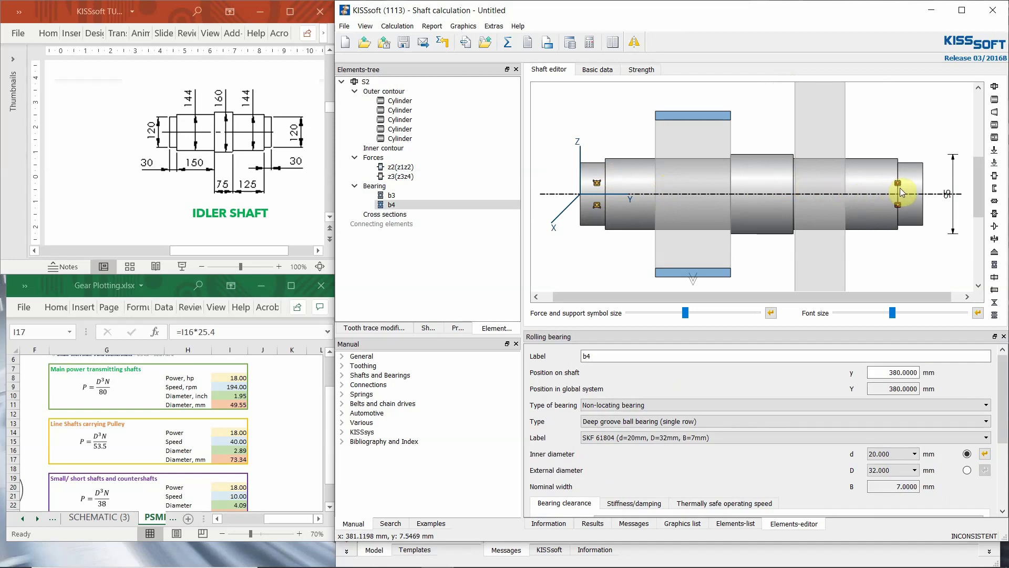
pyautogui.click(596, 183)
pyautogui.moveTo(596, 184); pyautogui.dragTo(591, 184)
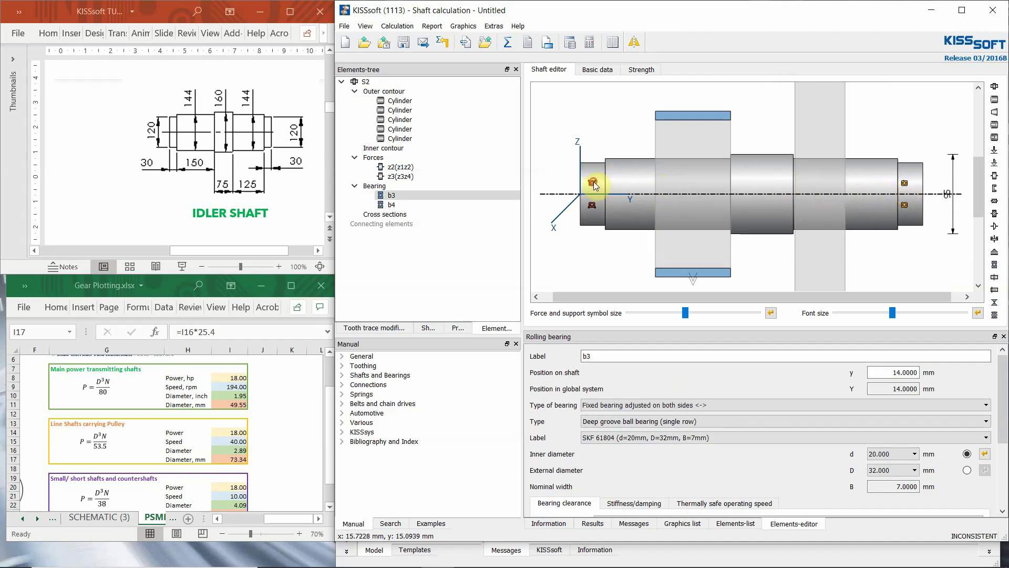
# Assign bearing SKF *6015 (d=75mm, D=115mm, B=20mm) to b3 and align it against the adjacent shaft shoulder at 20 mm.
pyautogui.click(622, 422)
pyautogui.click(621, 433)
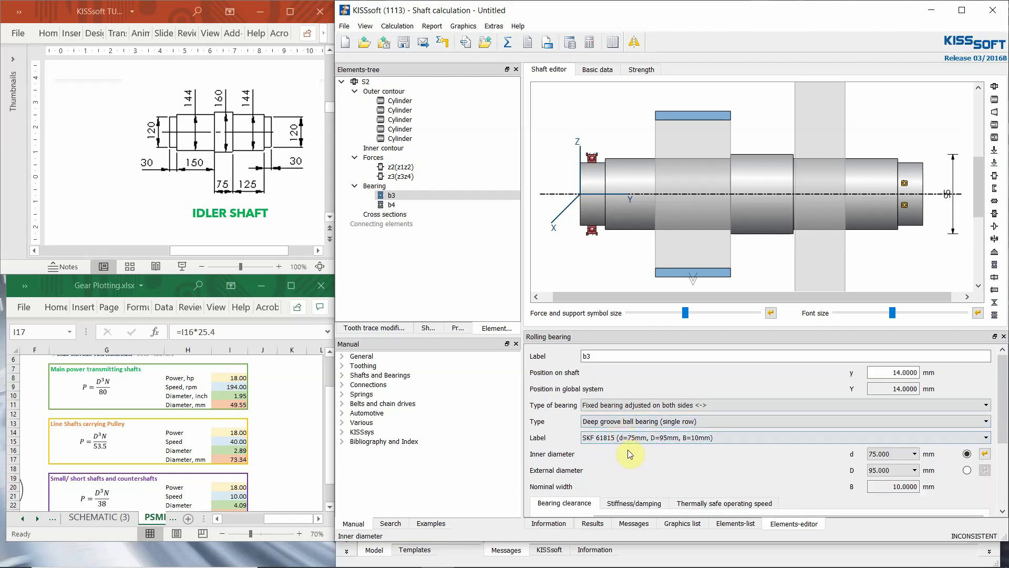
pyautogui.click(630, 438)
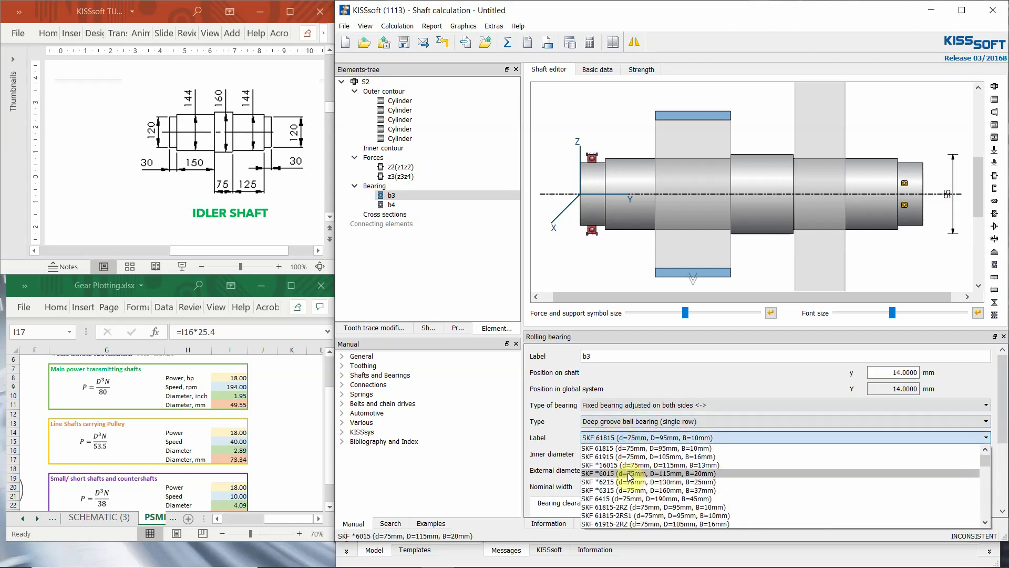
pyautogui.click(629, 474)
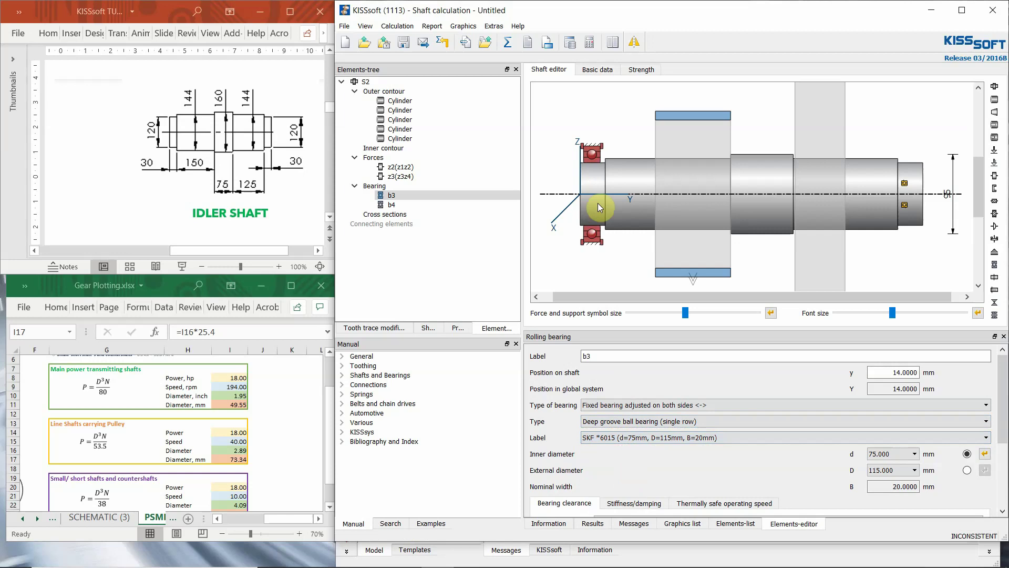
pyautogui.rightClick(591, 148)
pyautogui.click(615, 181)
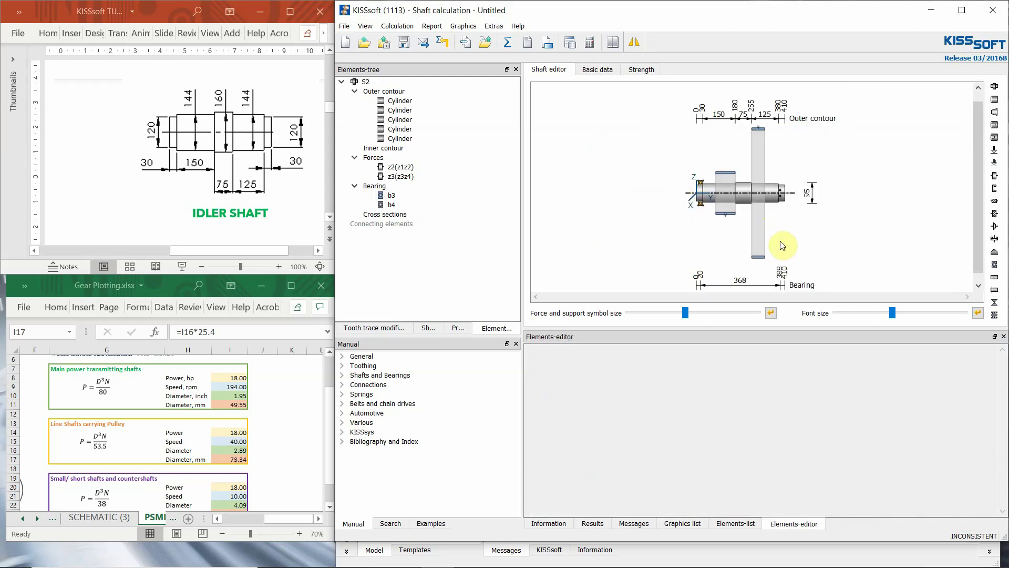
# Assign bearing SKF *6015 (d=75mm, D=115mm, B=20mm) to b4 and align it against the adjacent shaft shoulder at 390 mm.
pyautogui.click(850, 205)
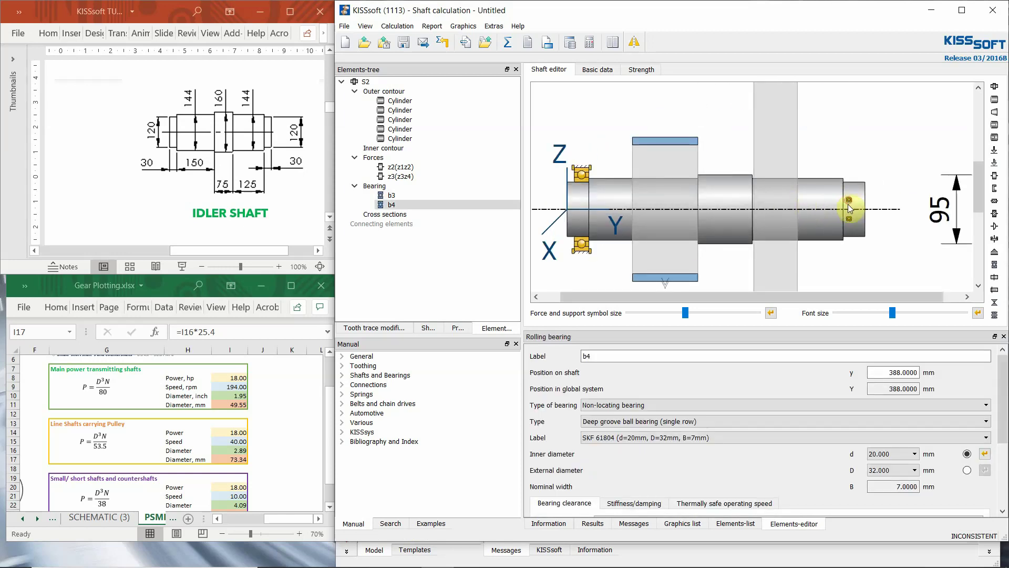
pyautogui.click(625, 438)
pyautogui.click(624, 438)
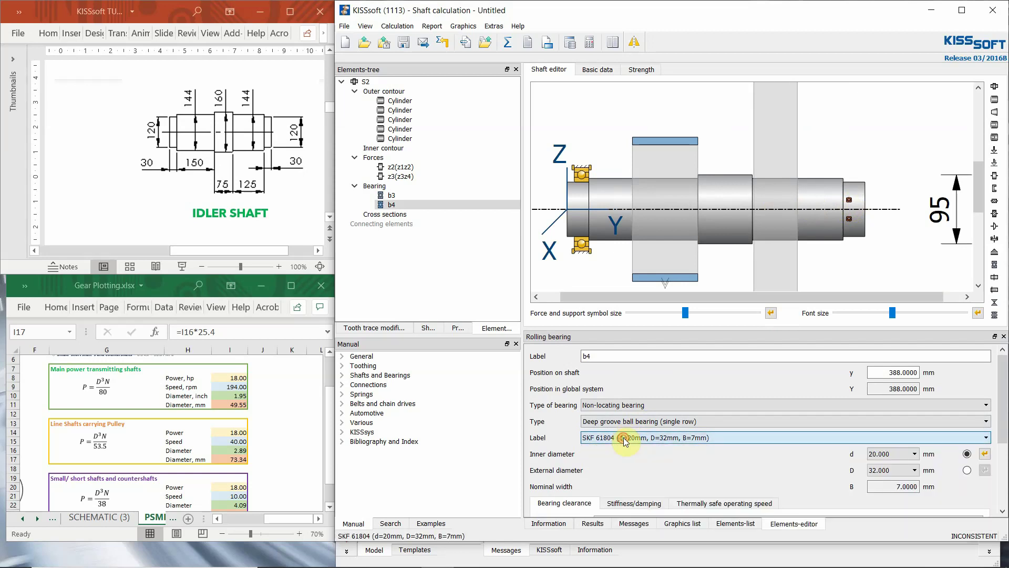
pyautogui.click(624, 423)
pyautogui.click(621, 432)
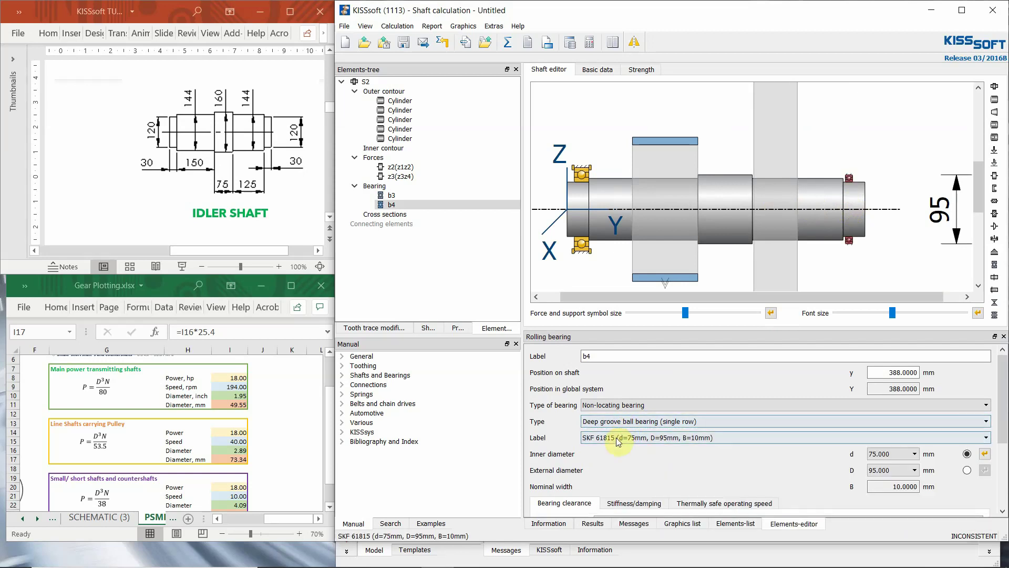
pyautogui.click(654, 438)
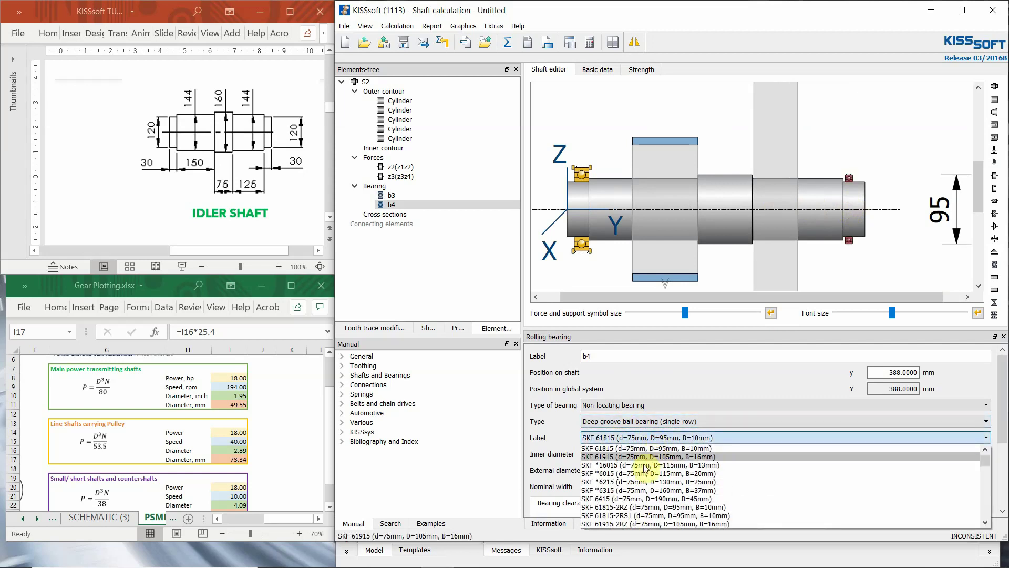
pyautogui.click(646, 445)
pyautogui.moveTo(852, 173); pyautogui.dragTo(854, 172)
pyautogui.rightClick(855, 173)
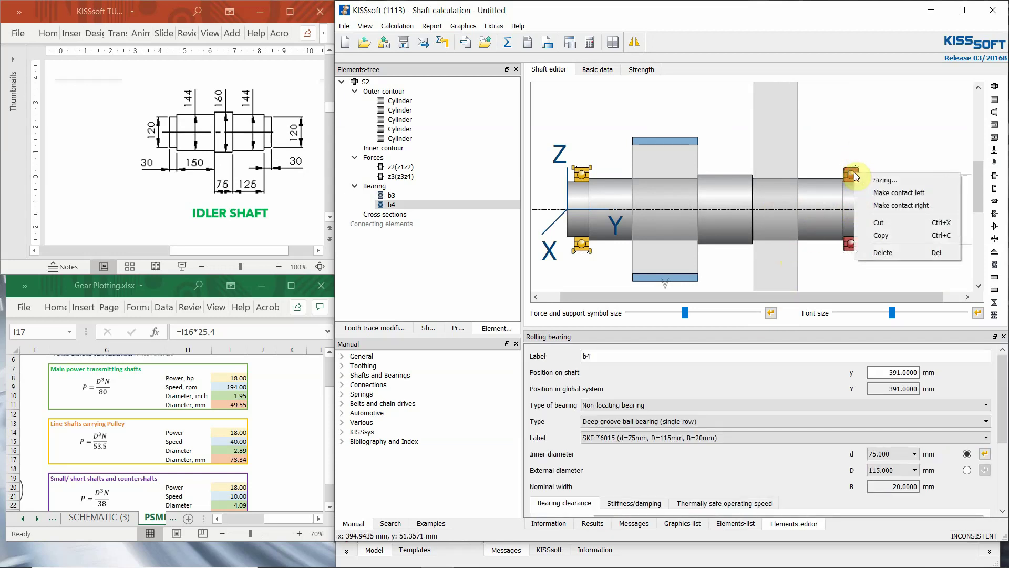
pyautogui.click(893, 192)
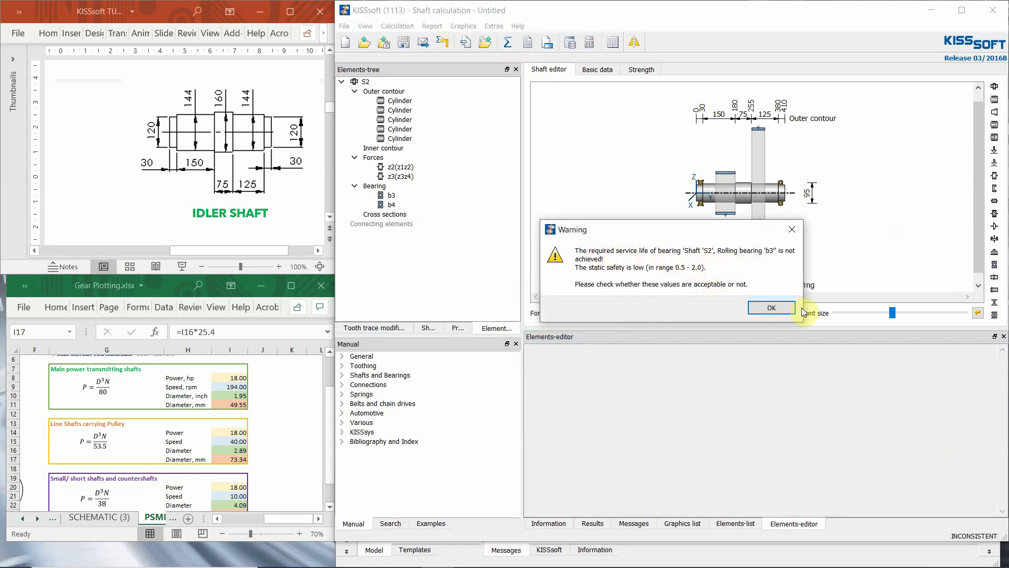
# Calculate shaft S2 and review the service life results of bearings b3 and b4.
pyautogui.click(773, 307)
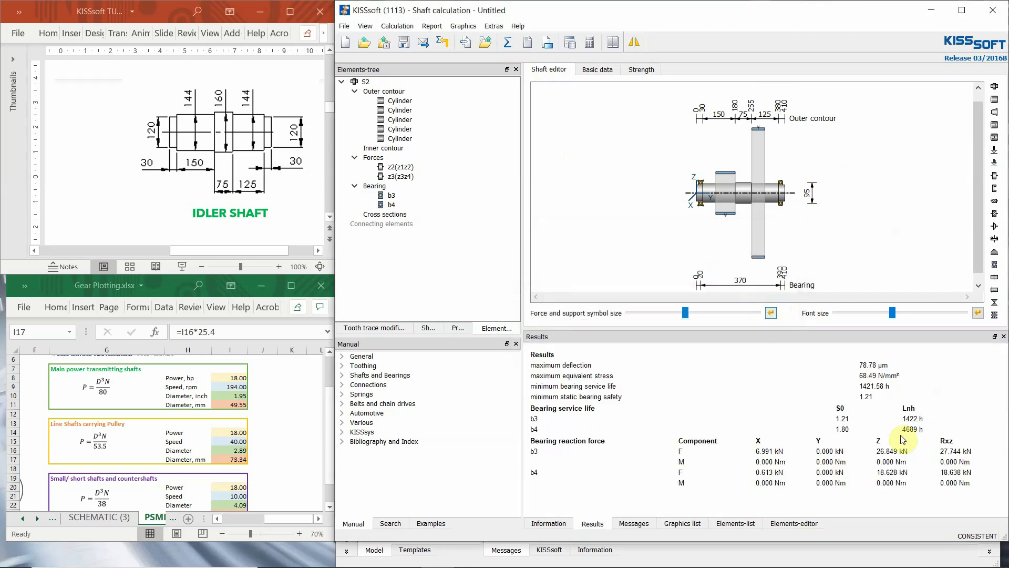
pyautogui.moveTo(910, 420); pyautogui.dragTo(941, 427)
pyautogui.click(926, 462)
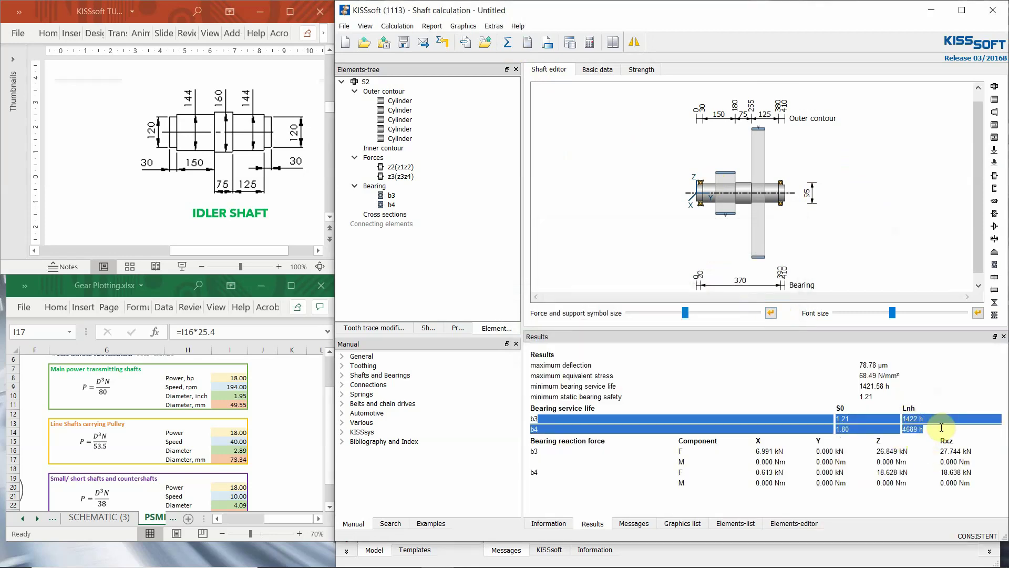
pyautogui.click(933, 431)
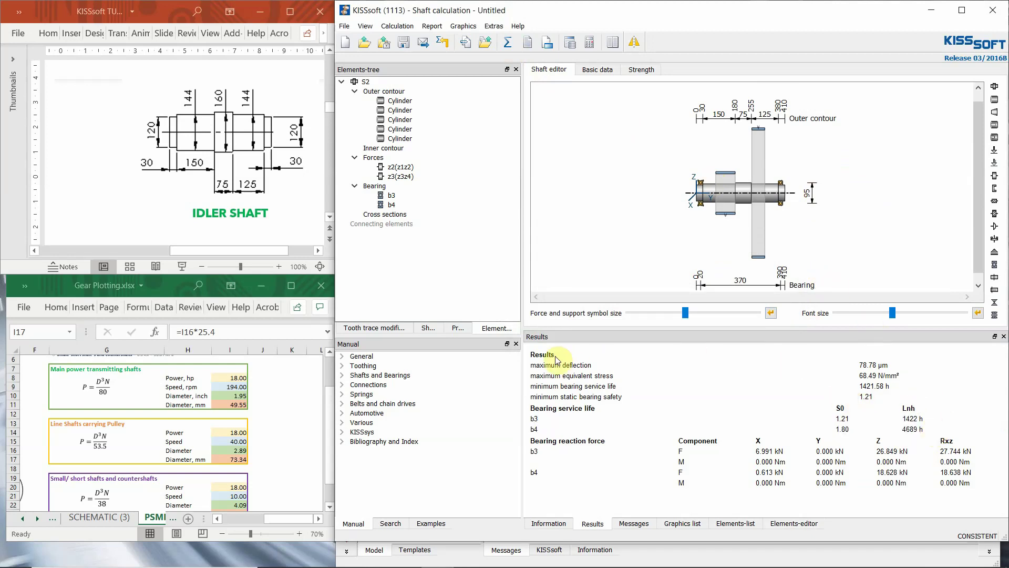
# Display the shaft's displacement (bending etc.) diagram docked beside the shaft editor and check the maximum deflection result.
pyautogui.click(462, 26)
pyautogui.moveTo(514, 42)
pyautogui.click(580, 41)
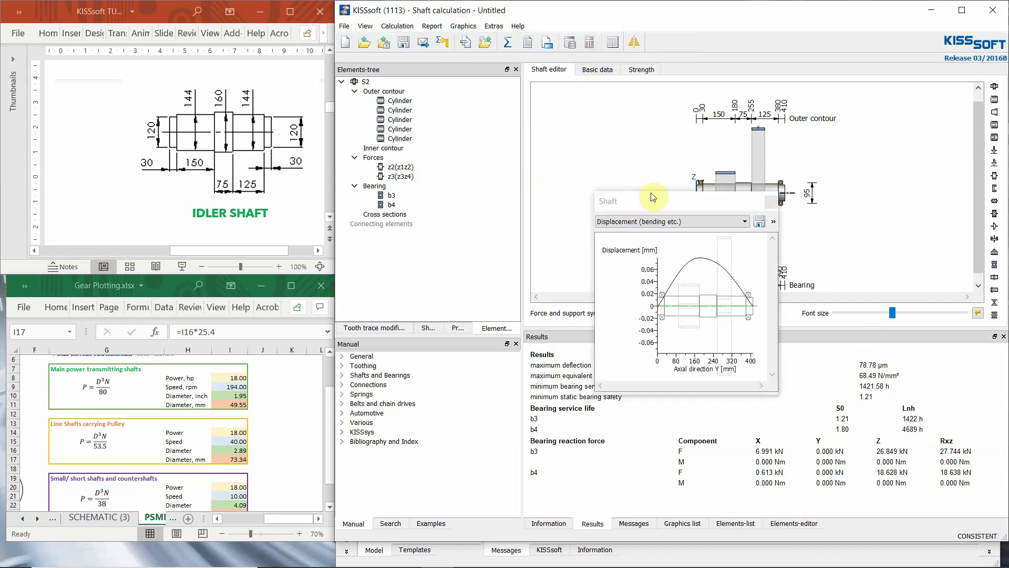
pyautogui.moveTo(630, 201); pyautogui.dragTo(412, 128)
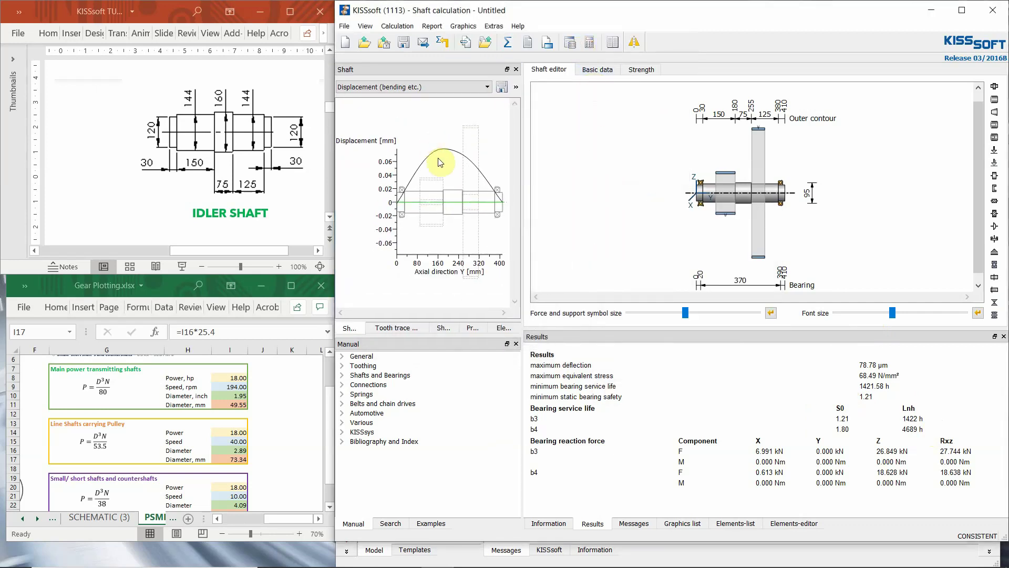
pyautogui.click(872, 364)
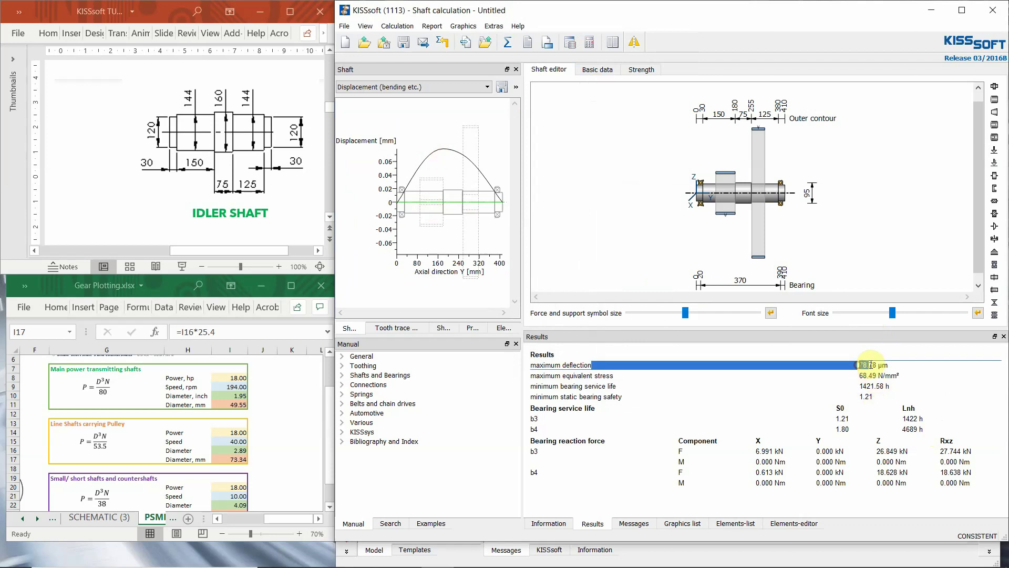
pyautogui.click(860, 388)
# Set the diameter of the 125 mm long shaft section at position 255 mm to 100 mm.
pyautogui.scroll(2, 790, 207)
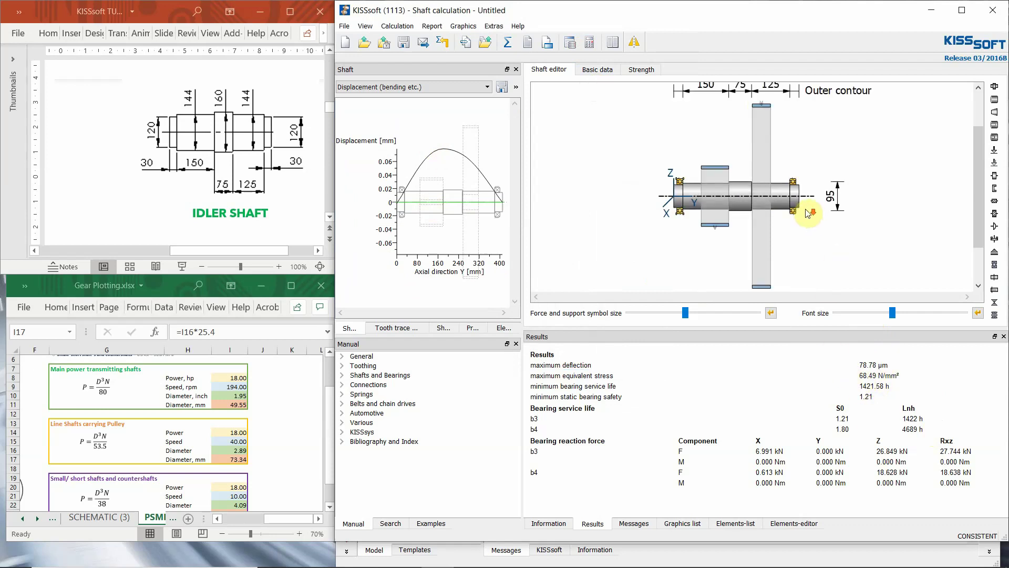
pyautogui.click(787, 207)
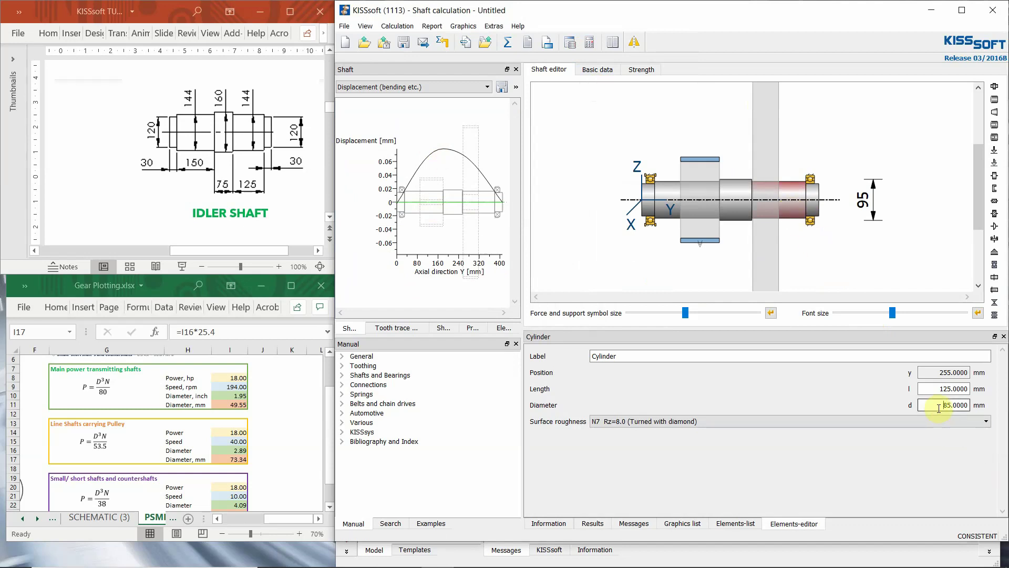
pyautogui.press('Return')
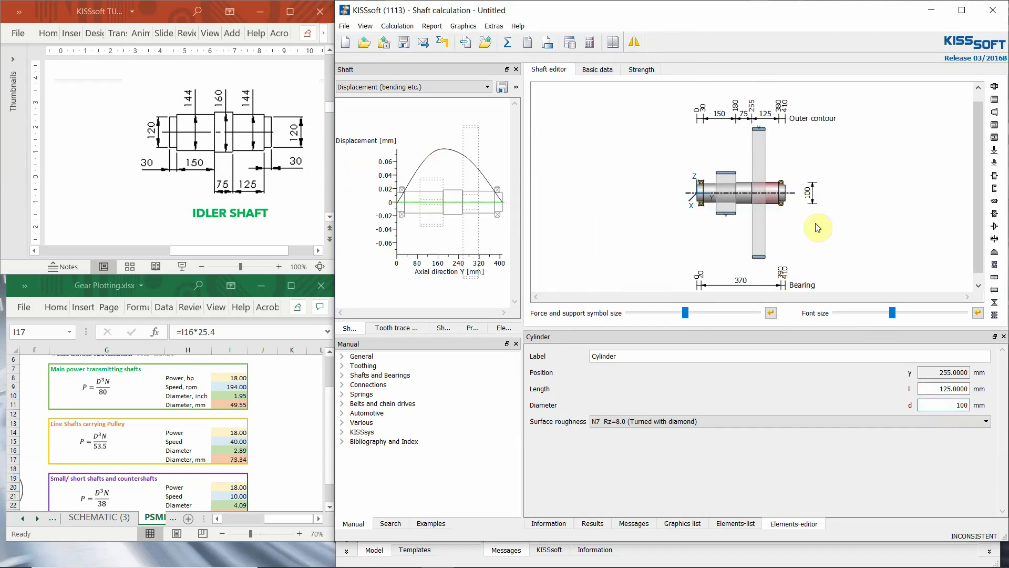
# Set the 75 mm long collar's diameter to 110 mm and enlarge the 150 mm long section to match the 125 mm long one.
pyautogui.click(741, 196)
pyautogui.click(935, 402)
pyautogui.write('110')
pyautogui.press('Return')
pyautogui.click(709, 193)
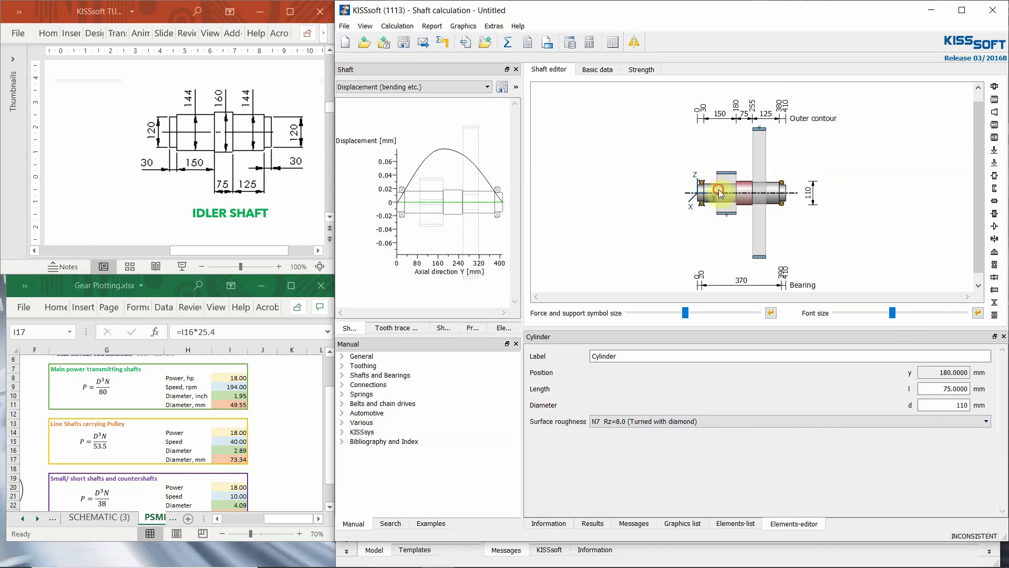
pyautogui.press('Return')
# Set the diameter of both 30 mm long end sections of the shaft to 90 mm.
pyautogui.scroll(4, 666, 240)
pyautogui.click(631, 198)
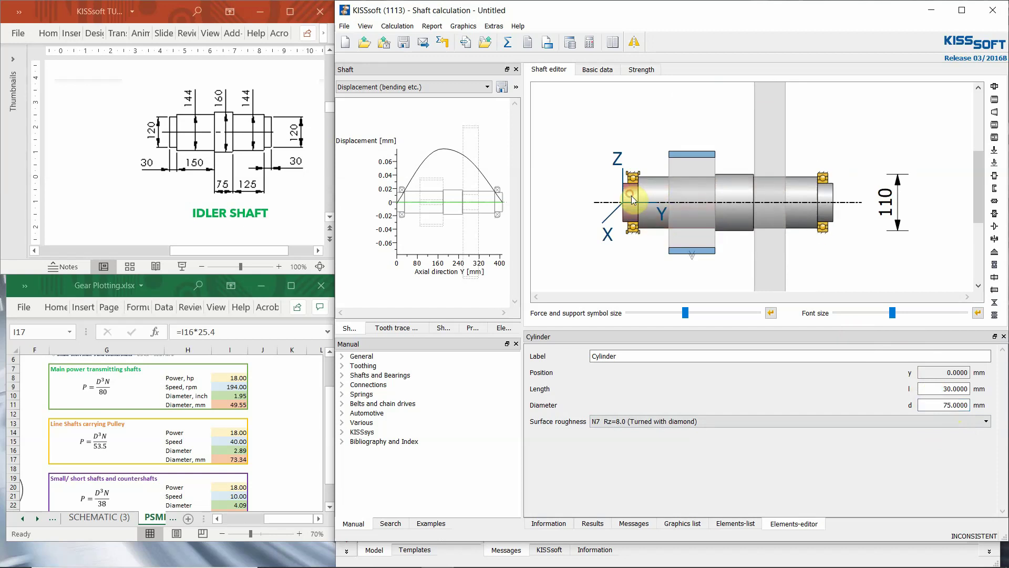
pyautogui.click(955, 405)
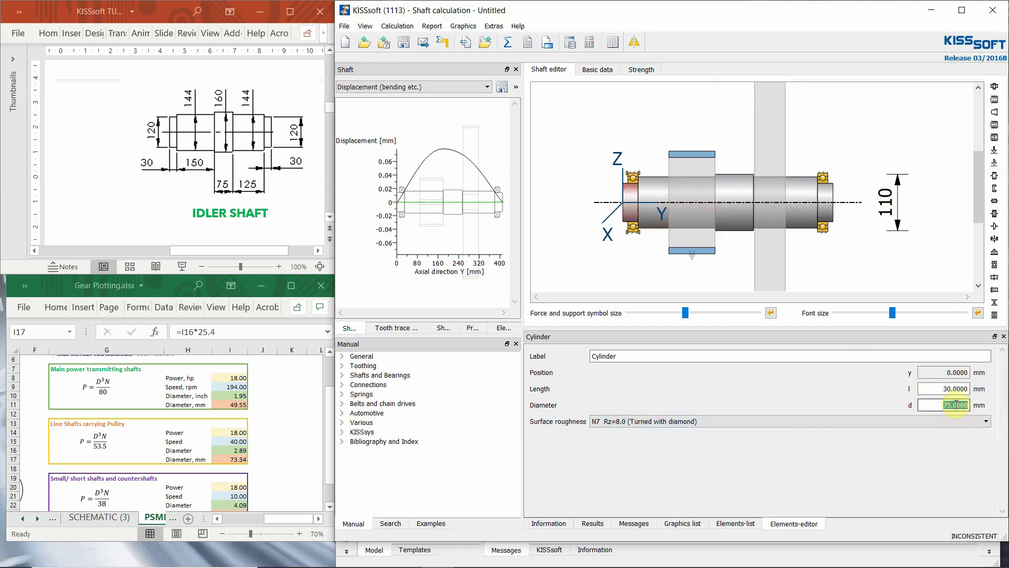
pyautogui.press('Return')
pyautogui.click(827, 202)
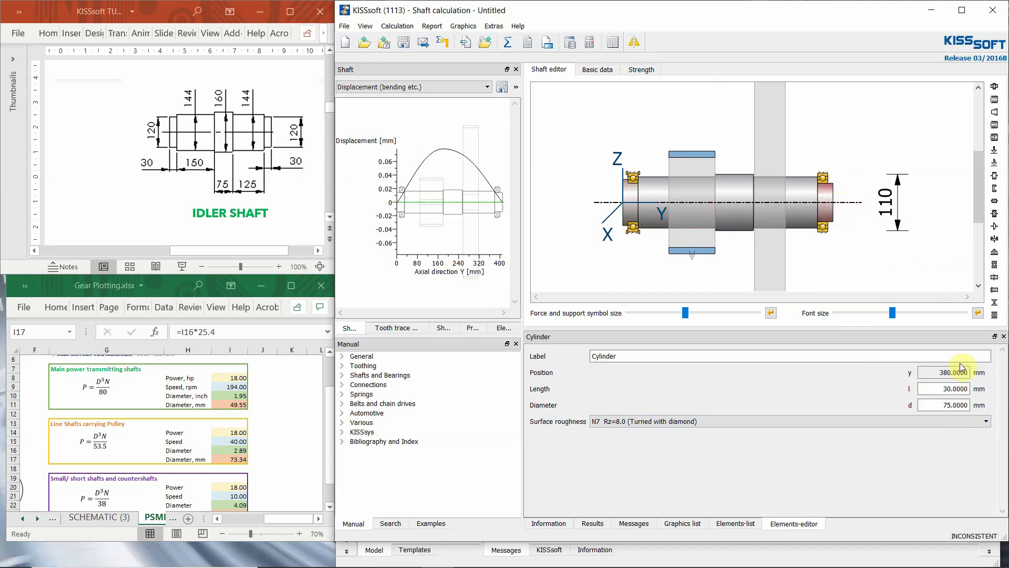
pyautogui.click(970, 405)
pyautogui.write('90')
# Select bearing b4 and open the choice of its bearing type.
pyautogui.click(823, 178)
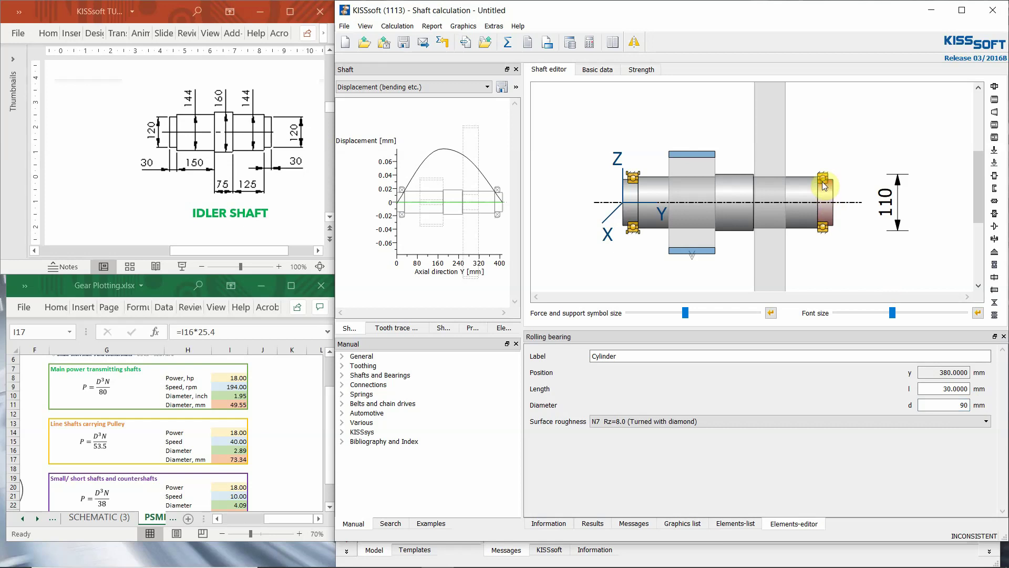
pyautogui.click(644, 421)
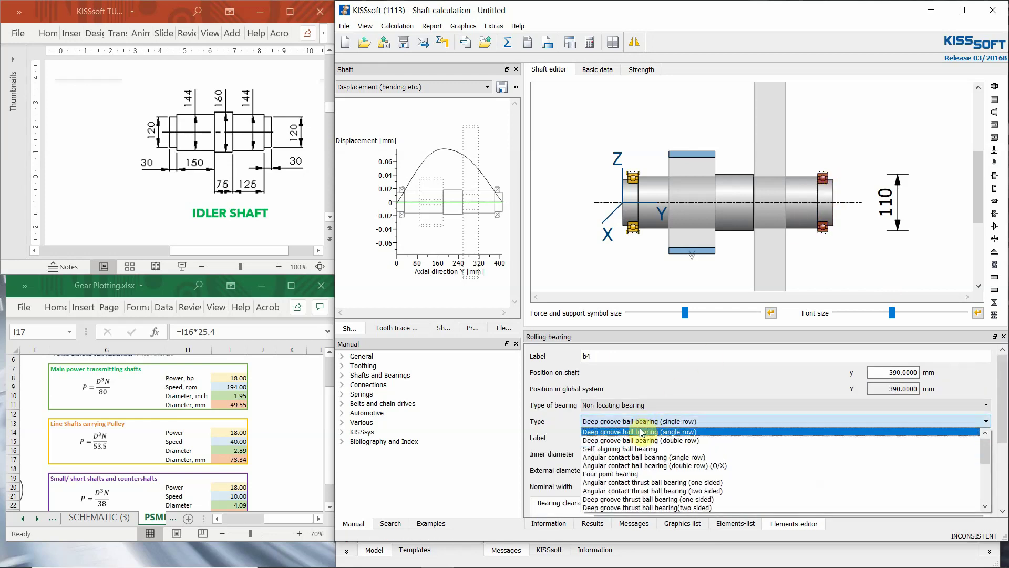
# Change bearing b4 to a single-row deep groove ball bearing SKF *6018 and seat it against the adjacent shaft shoulder.
pyautogui.click(640, 427)
pyautogui.click(640, 436)
pyautogui.click(629, 475)
pyautogui.moveTo(824, 178); pyautogui.dragTo(831, 180)
pyautogui.rightClick(829, 176)
pyautogui.click(856, 199)
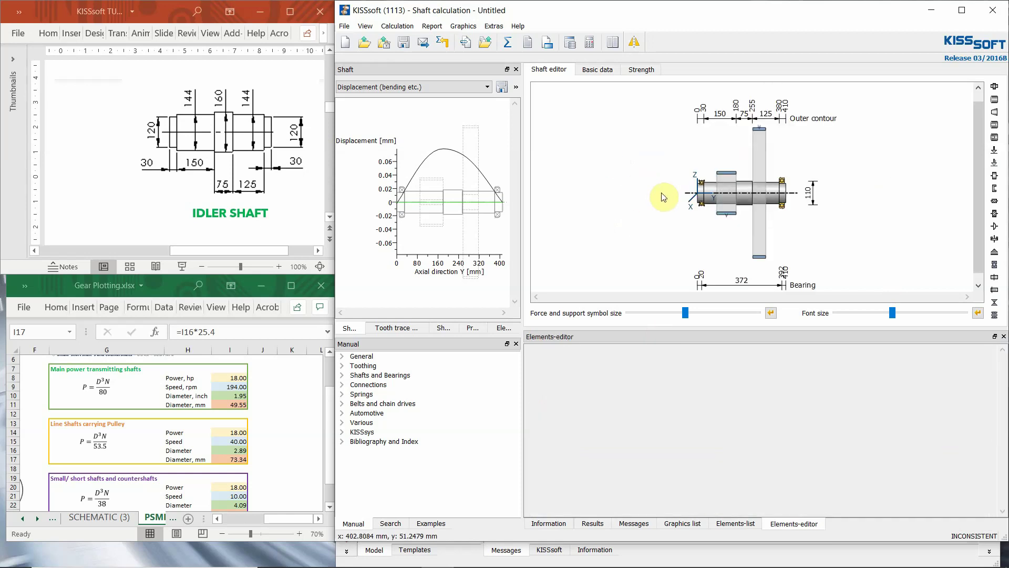
# Change bearing b3 to a single-row deep groove ball bearing SKF *6018 and align it at 14 mm on its end journal.
pyautogui.moveTo(700, 187); pyautogui.dragTo(702, 186)
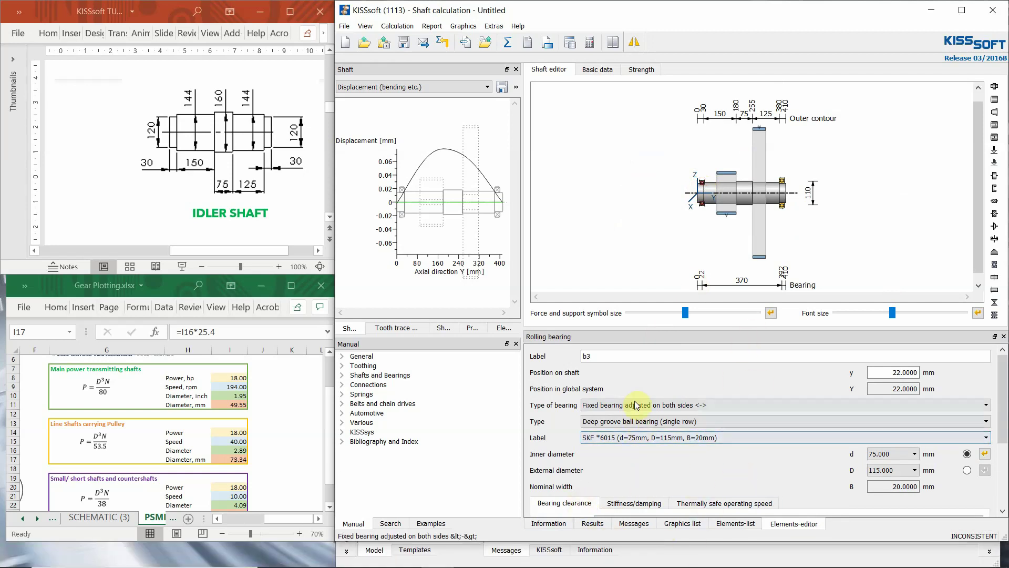
pyautogui.click(629, 421)
pyautogui.click(630, 431)
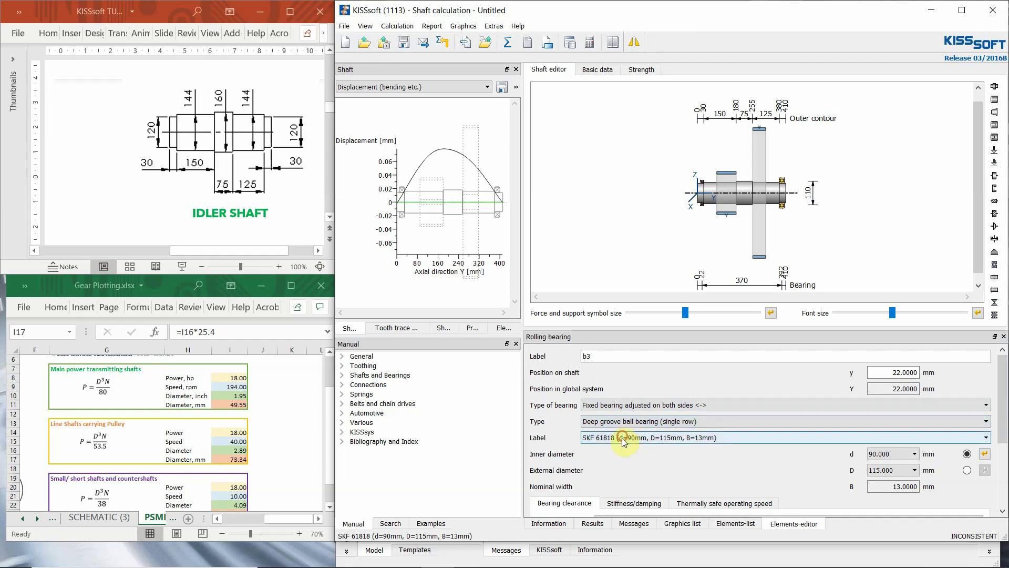
pyautogui.click(615, 437)
pyautogui.click(615, 474)
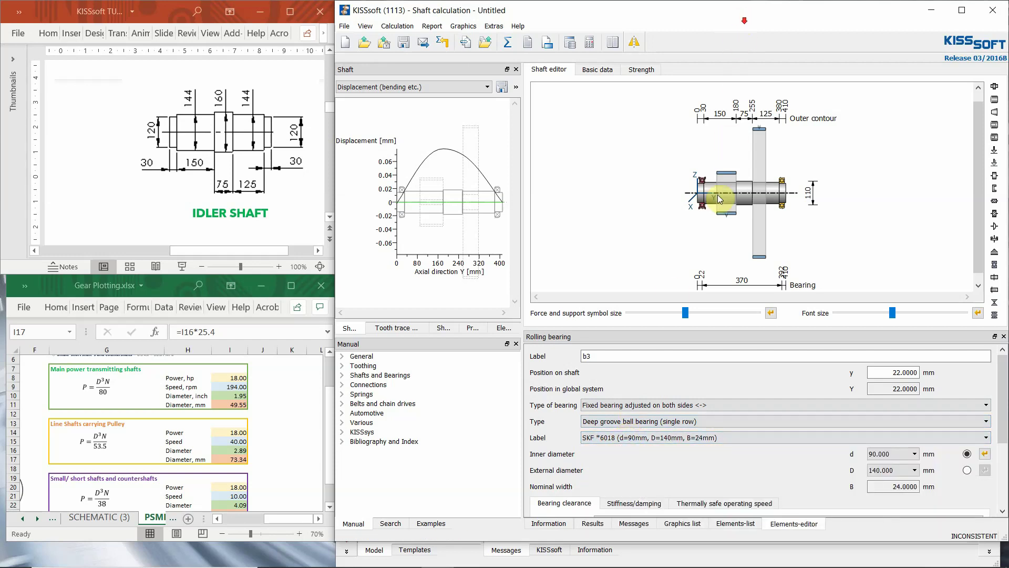
pyautogui.scroll(3, 720, 202)
pyautogui.moveTo(612, 171); pyautogui.dragTo(608, 174)
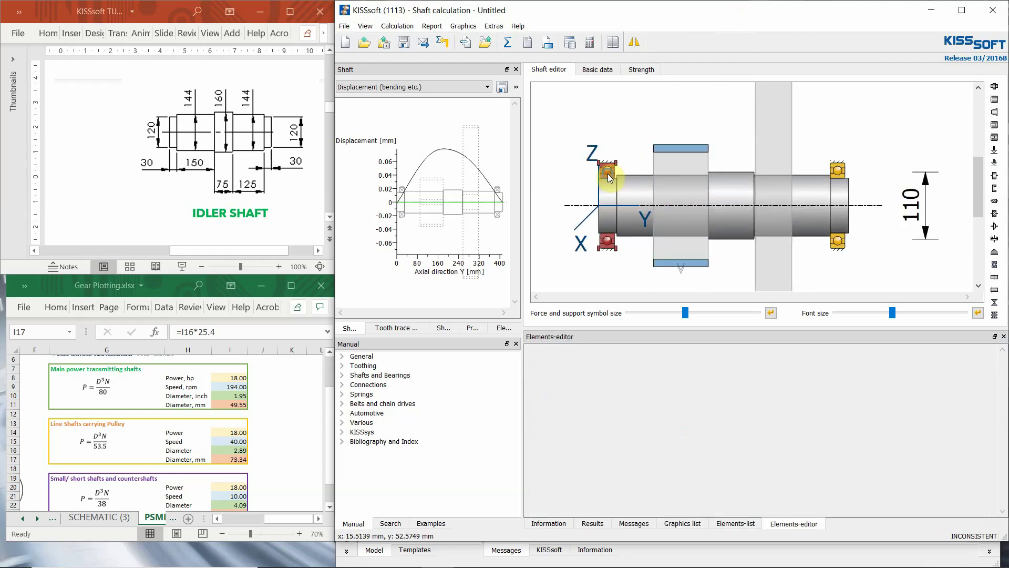
pyautogui.rightClick(608, 174)
pyautogui.click(626, 195)
# Run the shaft calculation, acknowledge the bearing warnings, and check the service life of bearing b3.
pyautogui.click(507, 42)
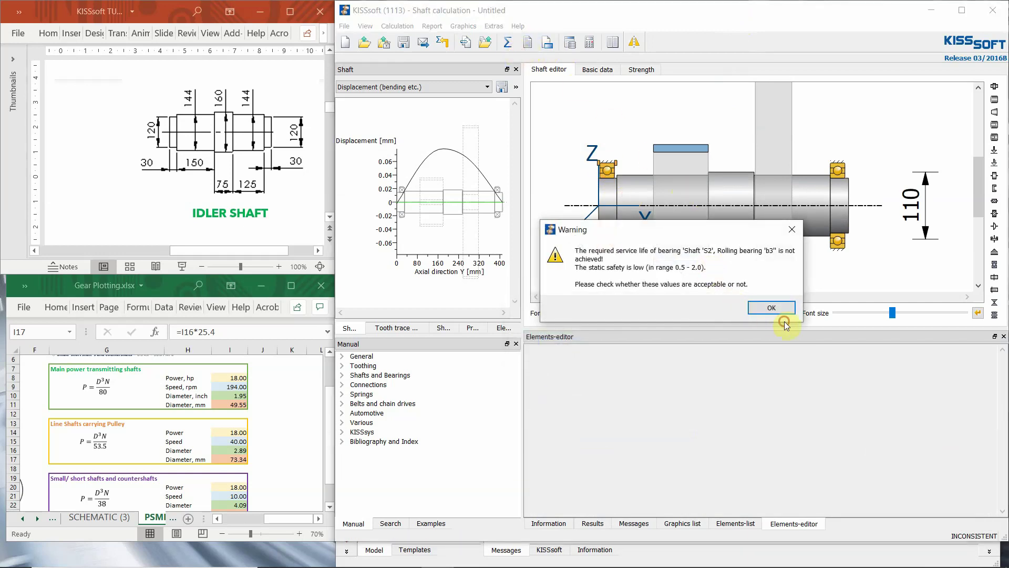
pyautogui.click(776, 314)
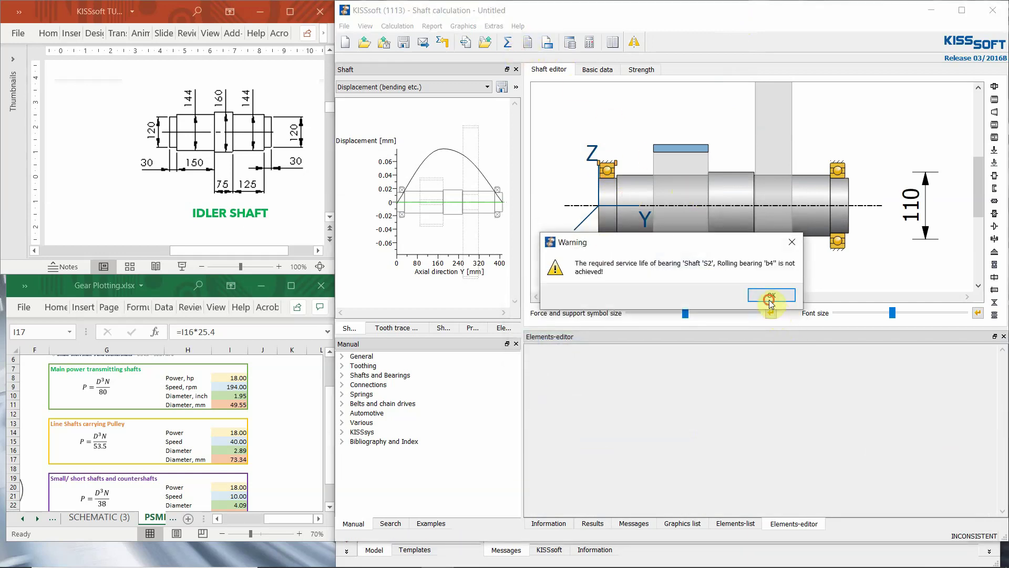
pyautogui.click(773, 305)
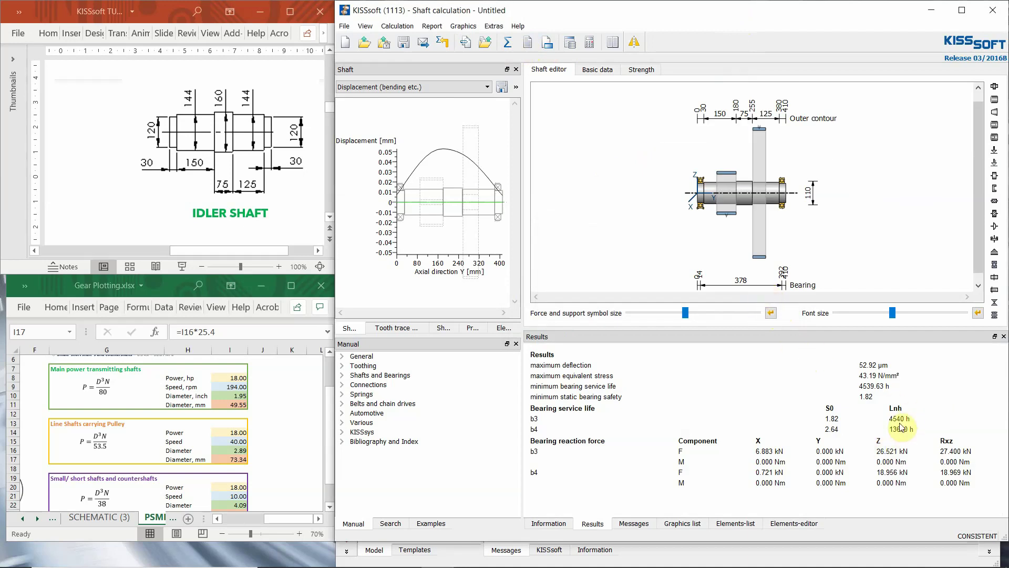
pyautogui.scroll(3, 678, 174)
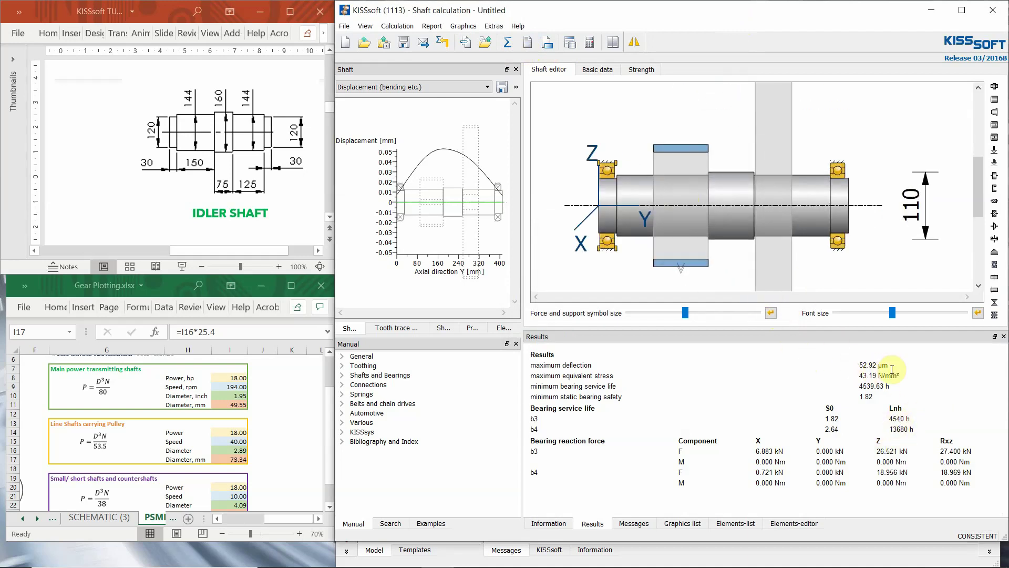
pyautogui.click(893, 418)
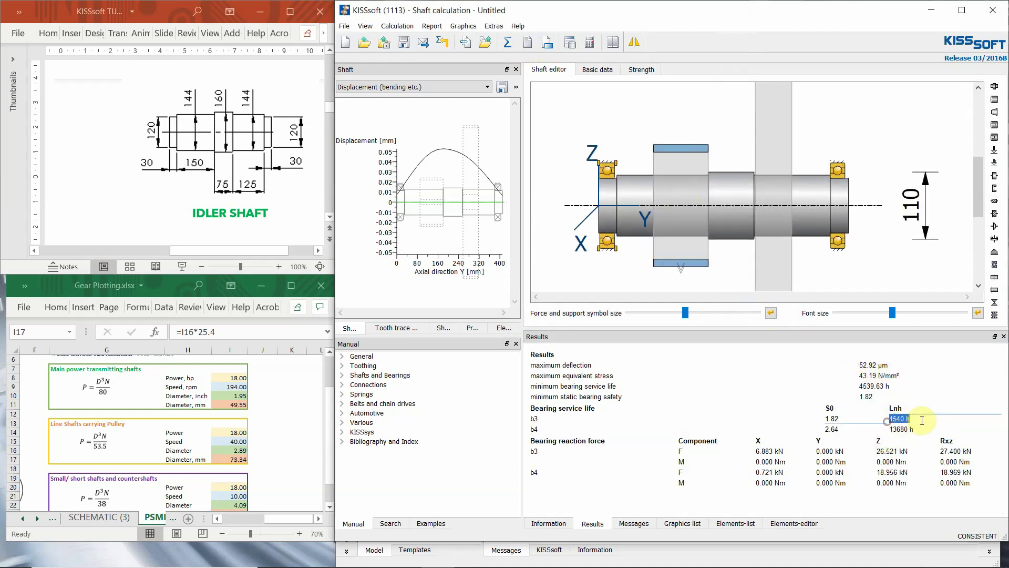
# Change bearing b3 to SKF *6218, seated against its shaft shoulder, and rerun the shaft calculation.
pyautogui.click(612, 178)
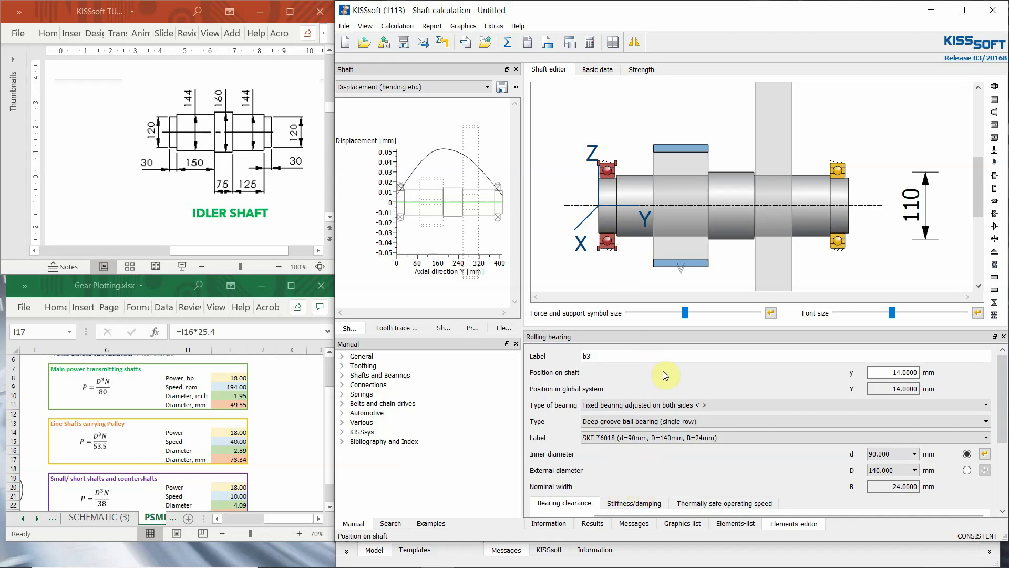
pyautogui.click(637, 437)
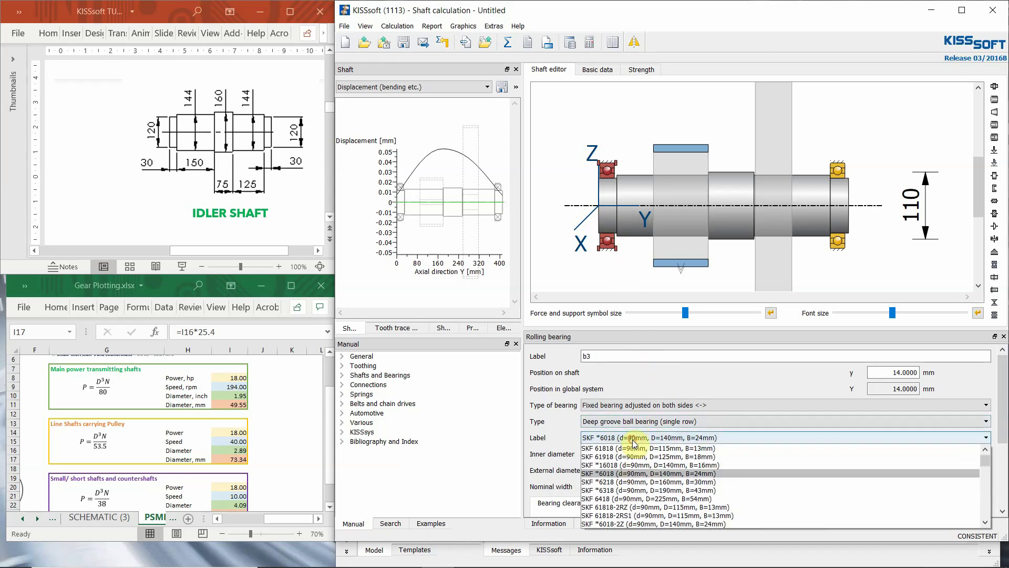
pyautogui.click(630, 484)
pyautogui.moveTo(606, 172); pyautogui.dragTo(600, 173)
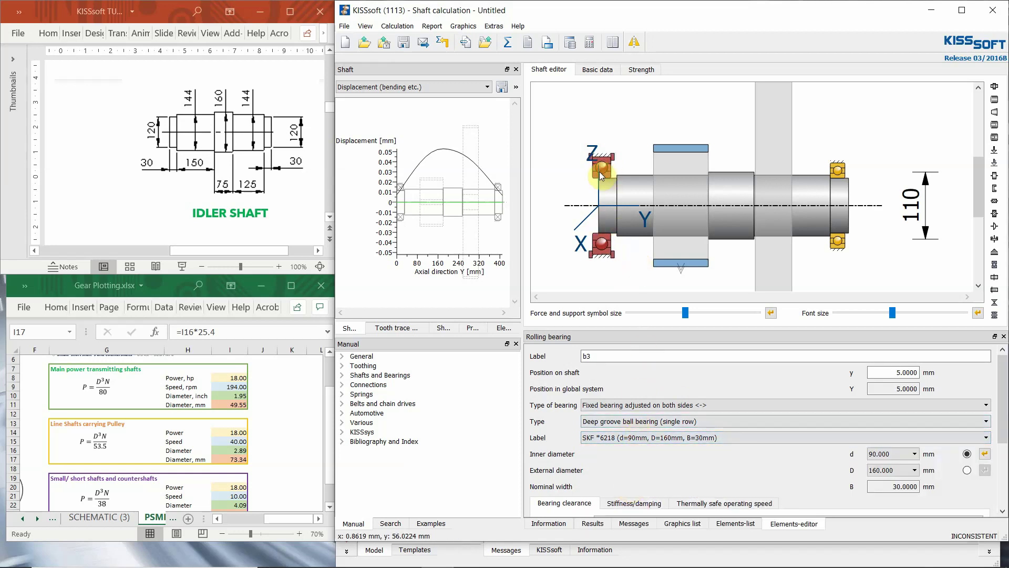
pyautogui.rightClick(604, 179)
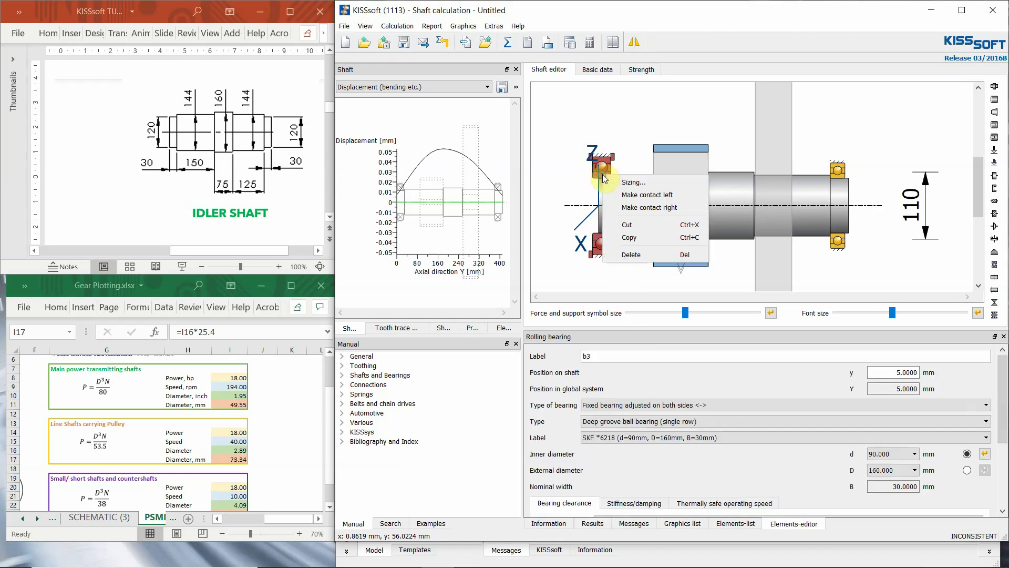
pyautogui.click(630, 203)
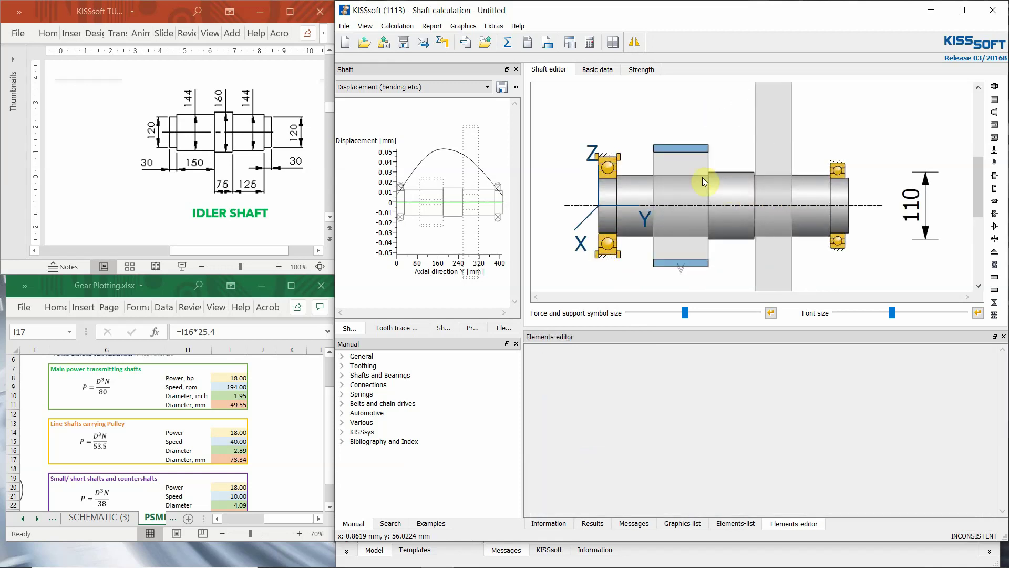
pyautogui.click(525, 45)
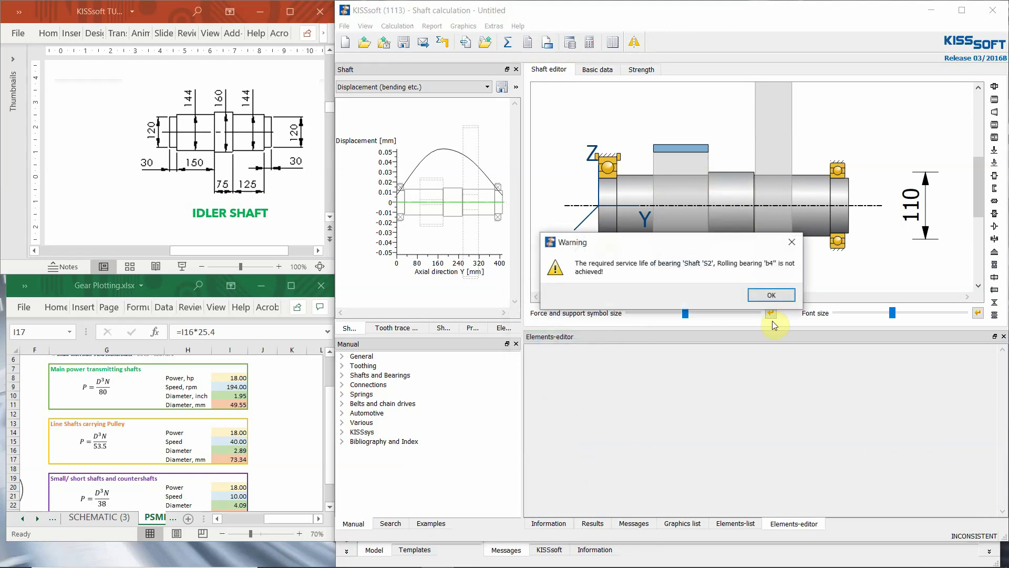
pyautogui.click(771, 295)
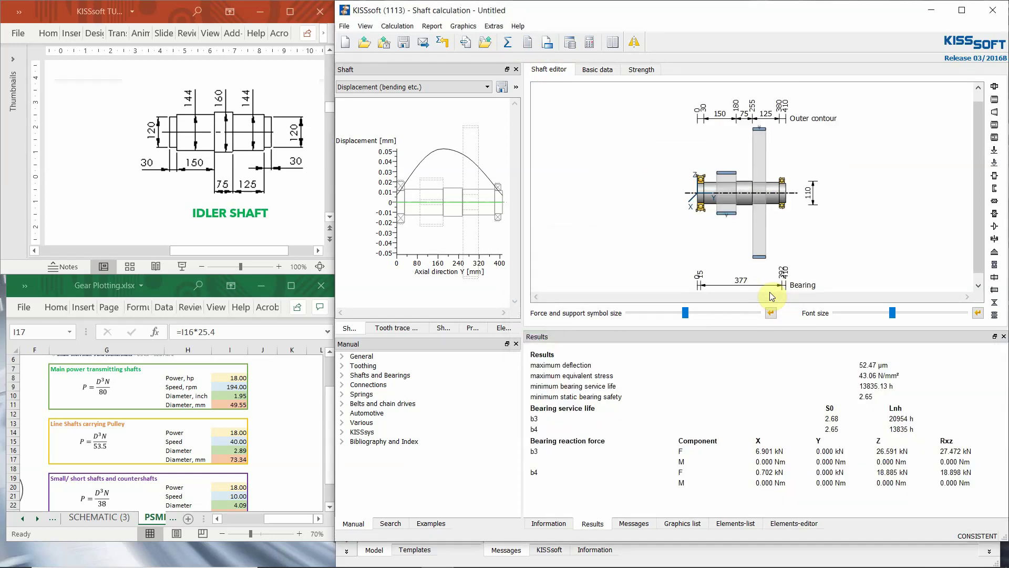
# Set the required service life for rolling bearings to 5000 h in the module settings and recalculate the shaft.
pyautogui.click(393, 24)
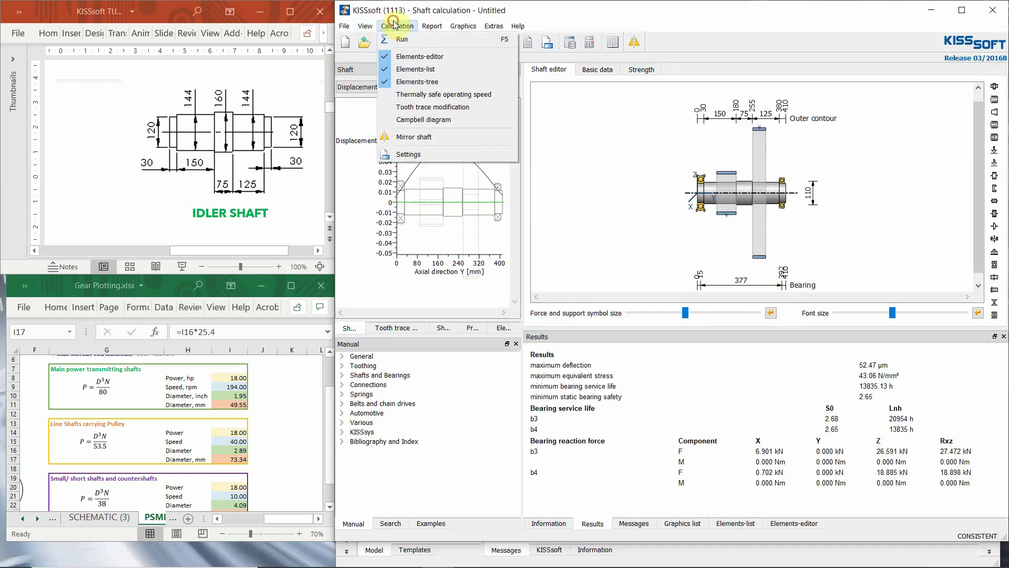
pyautogui.click(578, 217)
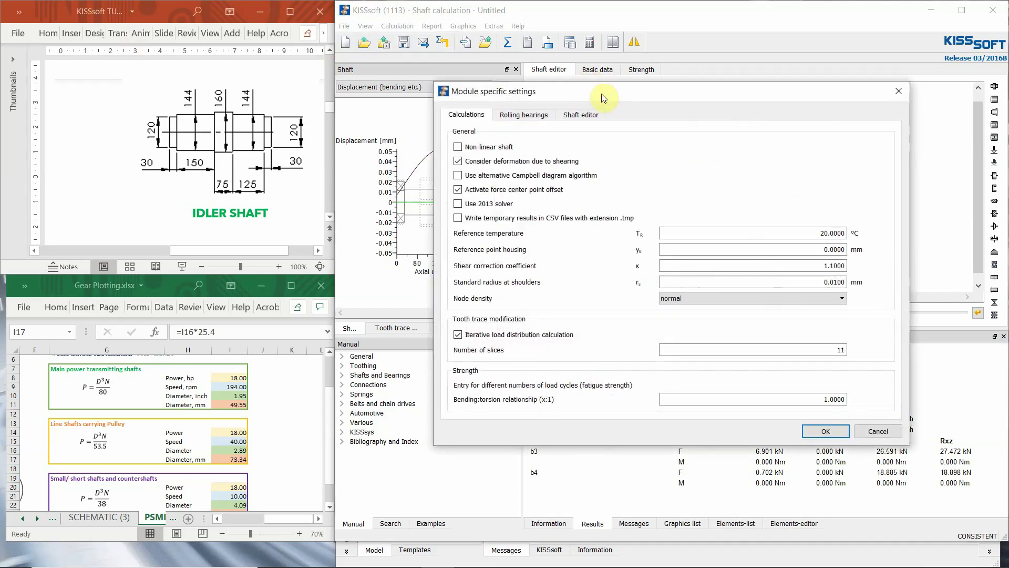
pyautogui.click(526, 114)
pyautogui.click(825, 208)
pyautogui.write('5000')
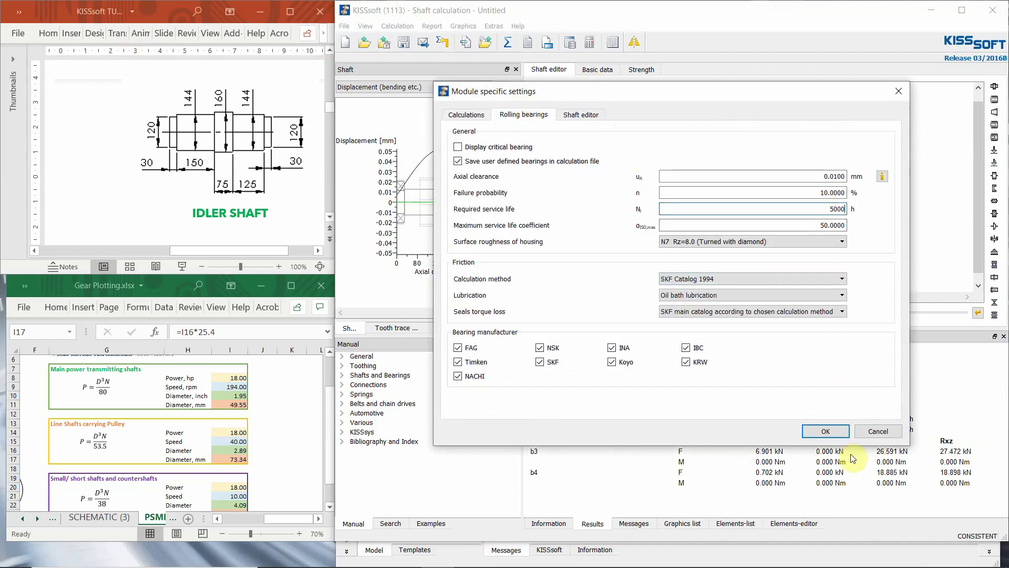
pyautogui.click(814, 432)
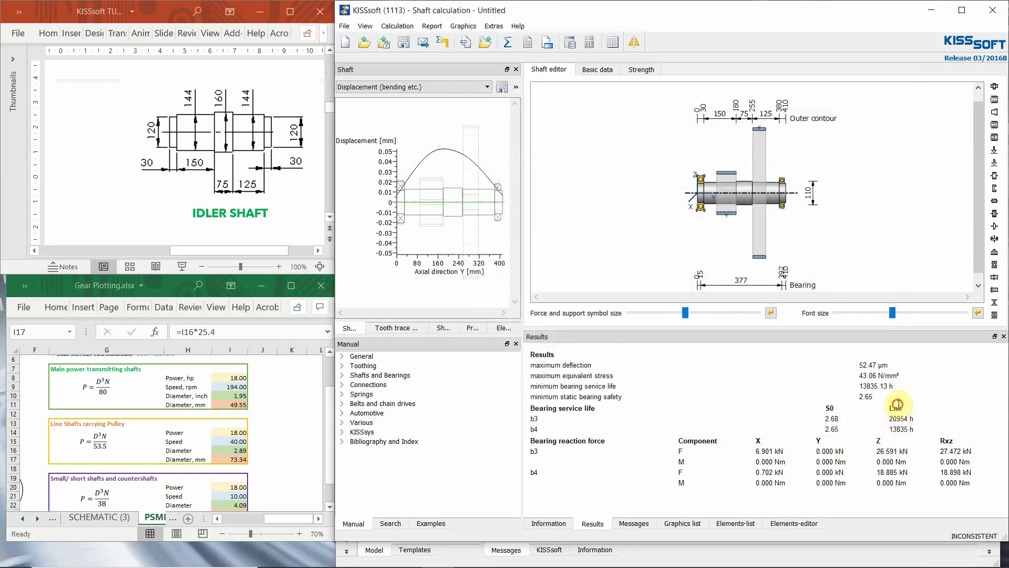
pyautogui.click(507, 43)
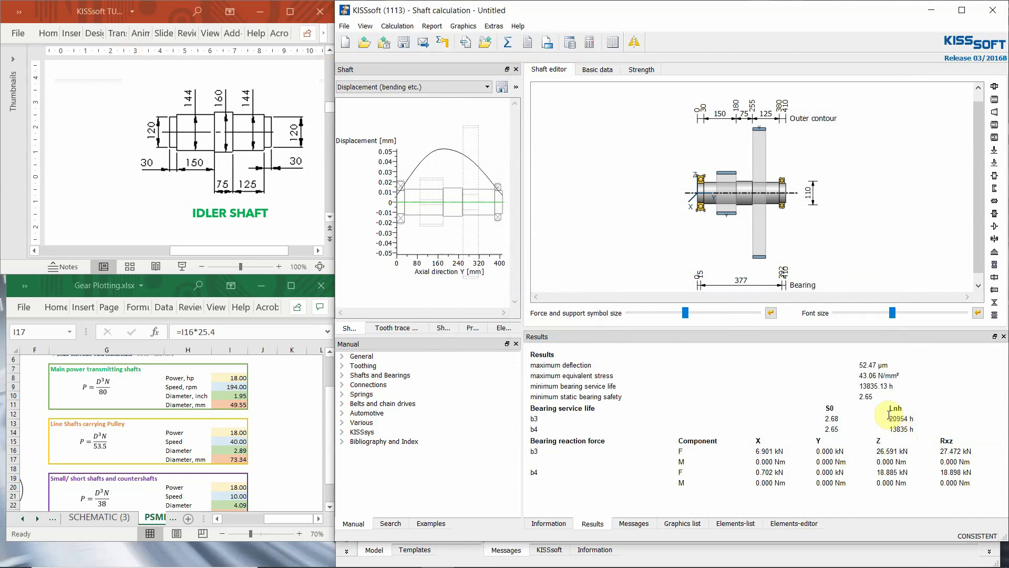
# Examine the maximum deflection and the service life of both bearings in the results.
pyautogui.moveTo(858, 365); pyautogui.dragTo(884, 364)
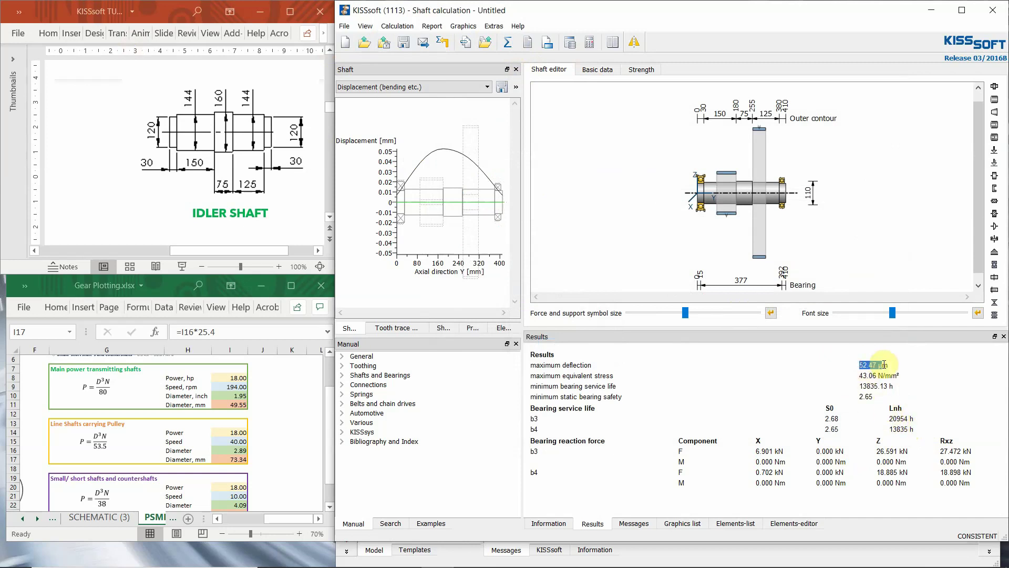
pyautogui.moveTo(890, 419)
pyautogui.mouseDown()
pyautogui.moveTo(911, 419)
pyautogui.moveTo(911, 428)
pyautogui.moveTo(905, 420)
pyautogui.mouseUp()
pyautogui.click(905, 421)
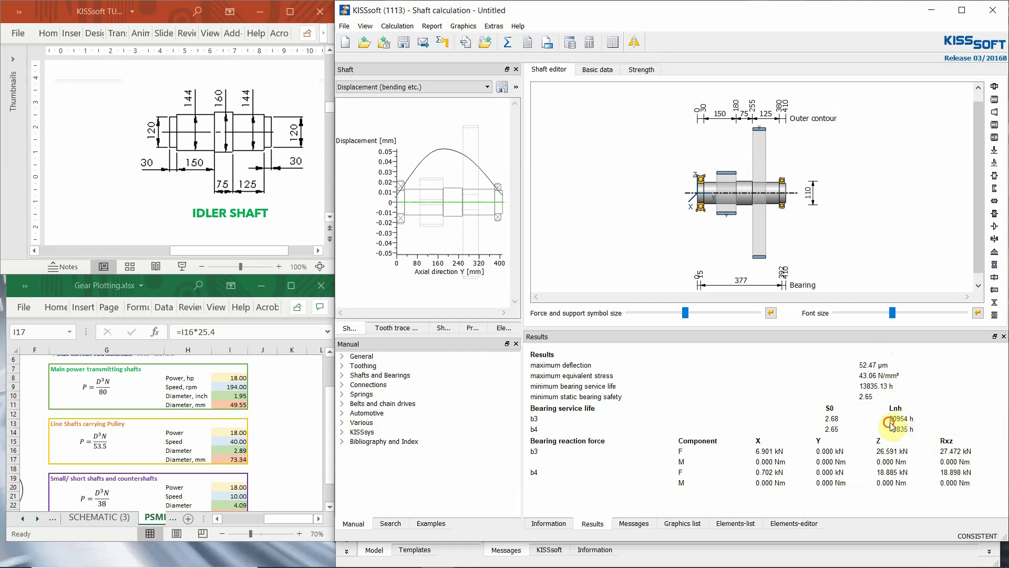
pyautogui.click(819, 243)
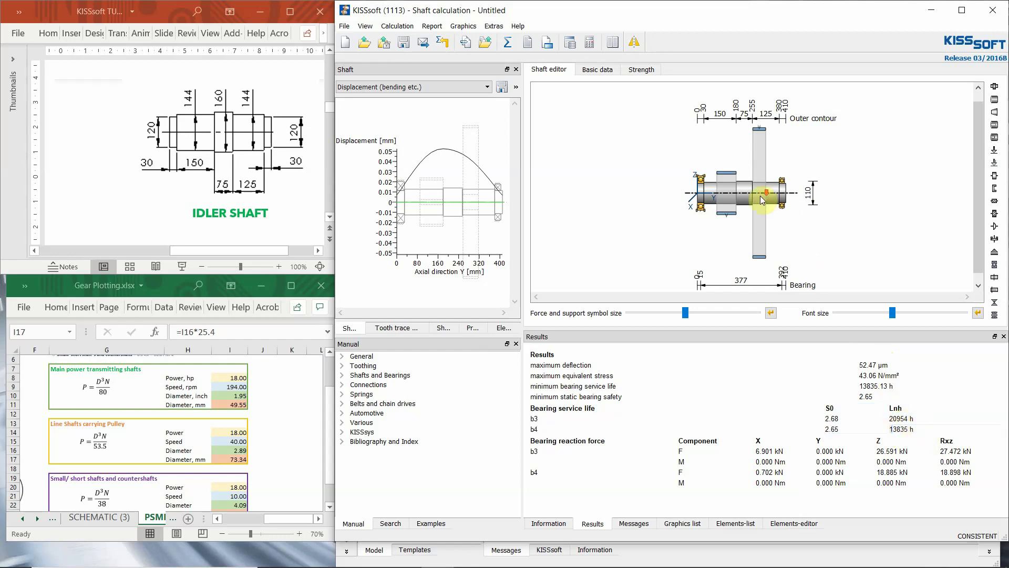
# Set the diameter of the 150 mm long shaft cylinder next to bearing b3 to 140 mm.
pyautogui.scroll(2, 765, 204)
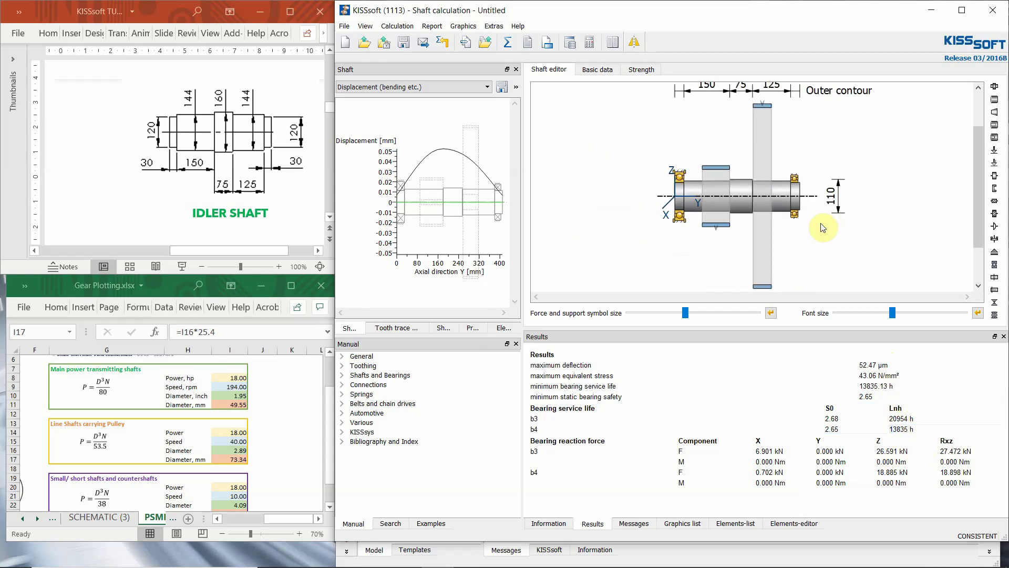
pyautogui.scroll(2, 765, 185)
pyautogui.click(738, 192)
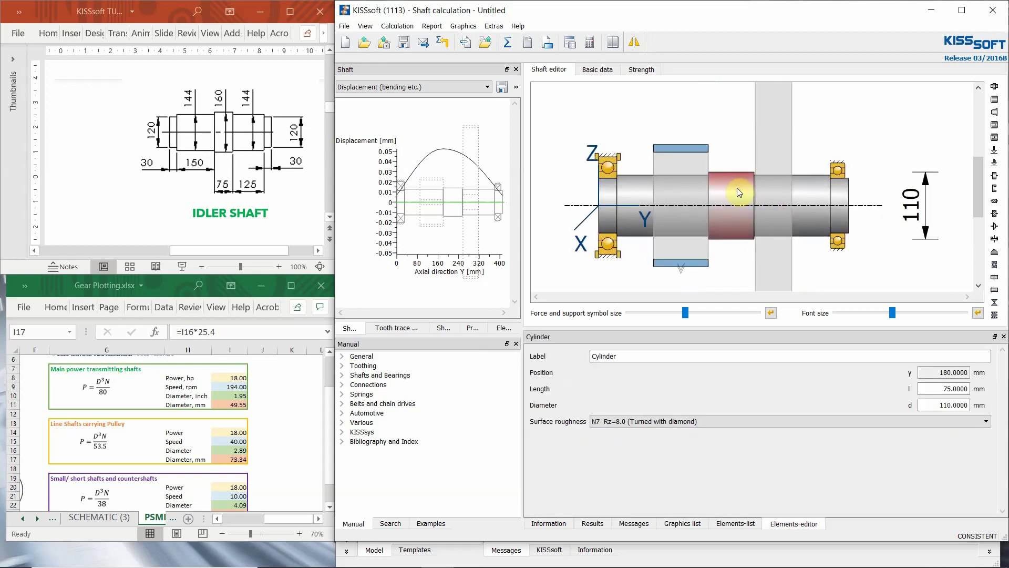
pyautogui.click(814, 187)
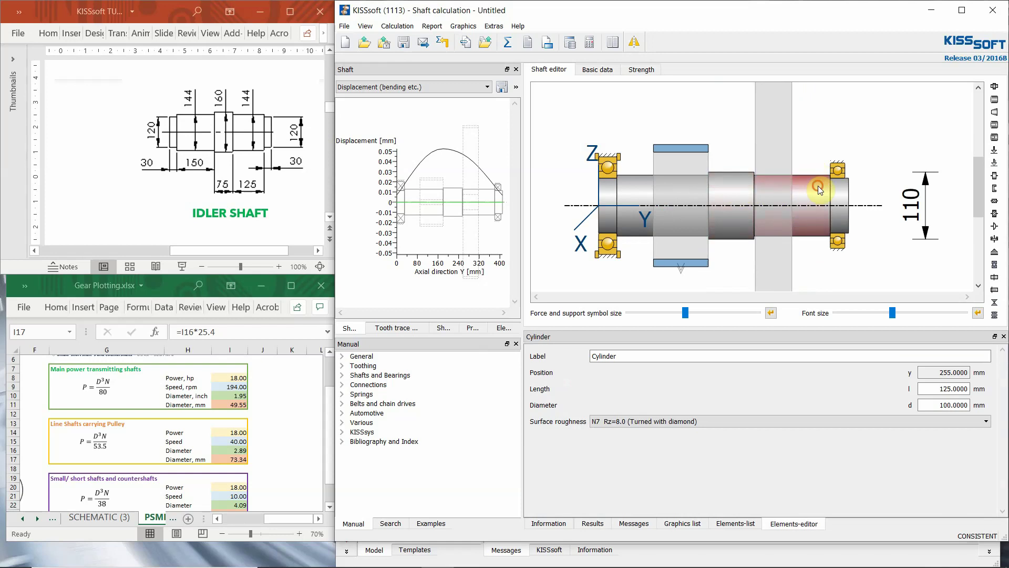
pyautogui.click(675, 183)
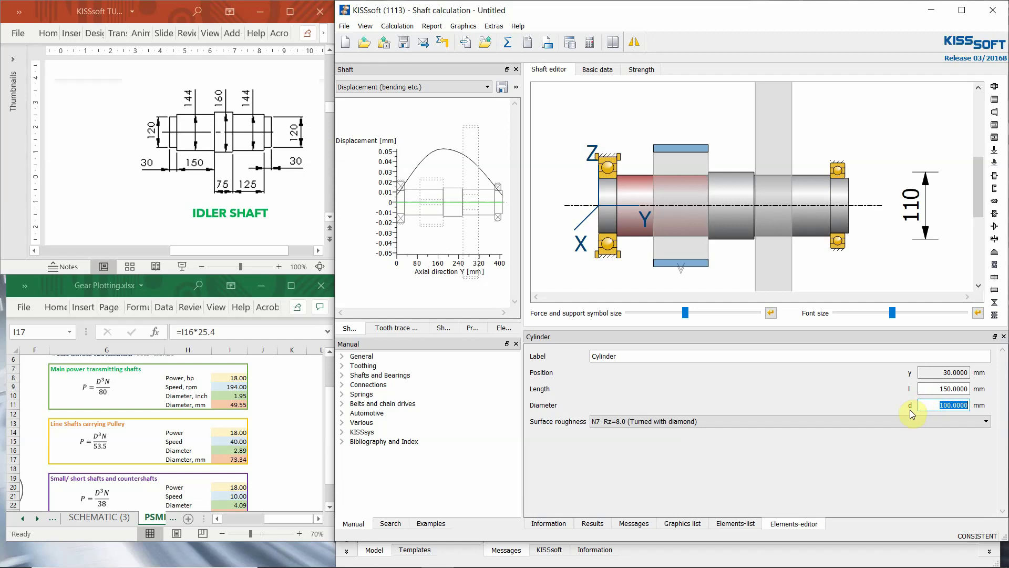
pyautogui.write('140')
# Set the diameter of the central 75 mm long shaft cylinder to 150 mm.
pyautogui.click(727, 201)
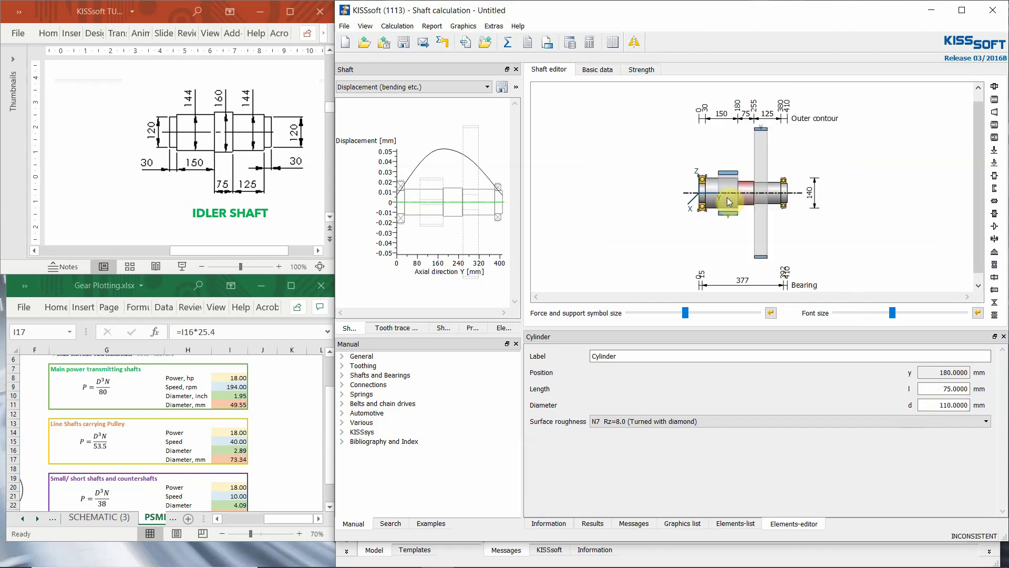
pyautogui.click(939, 414)
pyautogui.click(940, 405)
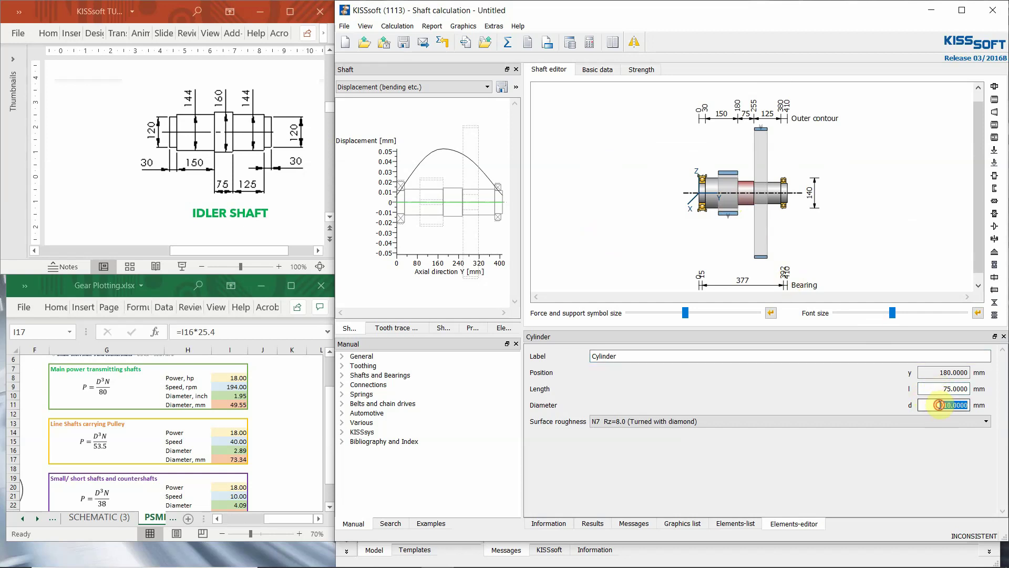
pyautogui.click(878, 192)
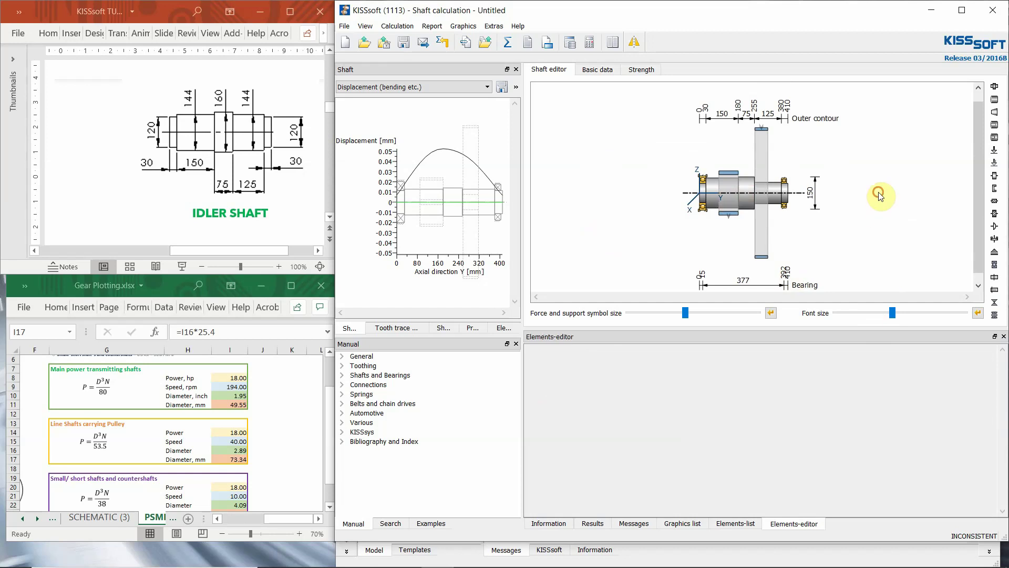
# Set the diameter of the 125 mm long shaft cylinder to 140 mm.
pyautogui.click(778, 196)
pyautogui.click(938, 403)
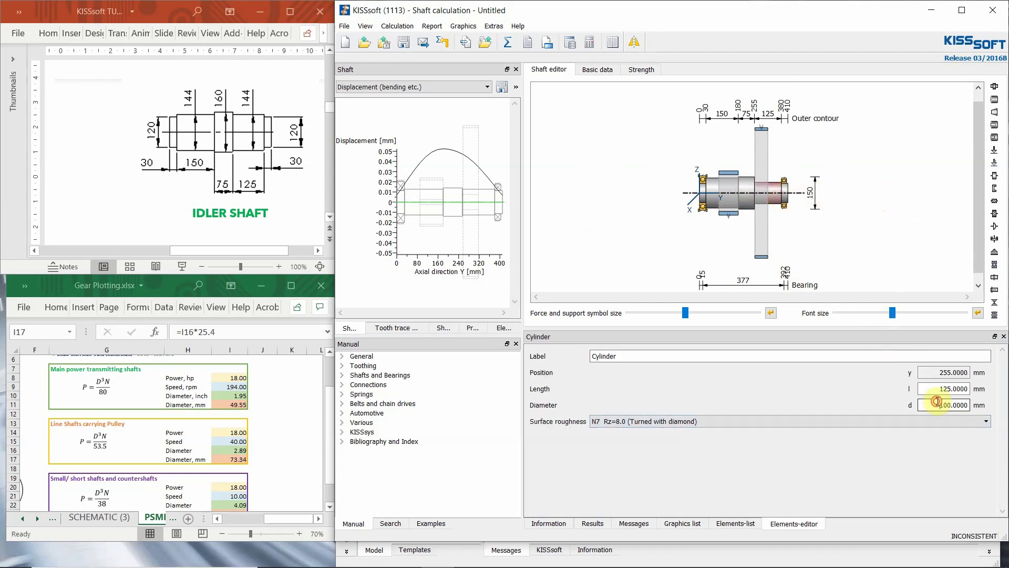
pyautogui.write('140')
pyautogui.press('Return')
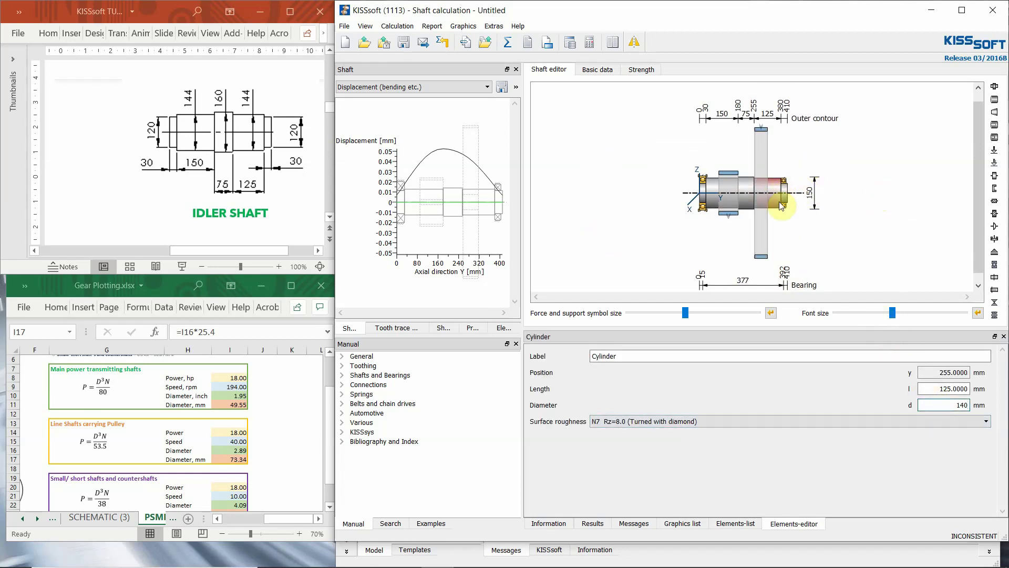
# Set the diameter of both 30 mm long end cylinders of the shaft to 120 mm.
pyautogui.click(785, 197)
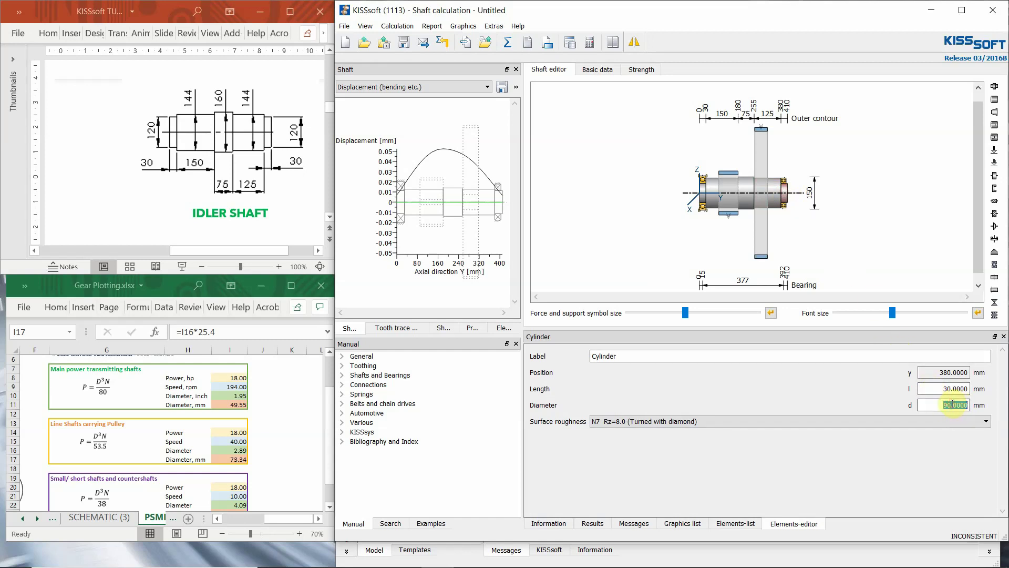
pyautogui.click(952, 404)
pyautogui.write('120')
pyautogui.press('Return')
pyautogui.click(703, 196)
pyautogui.click(953, 404)
pyautogui.scroll(3, 657, 189)
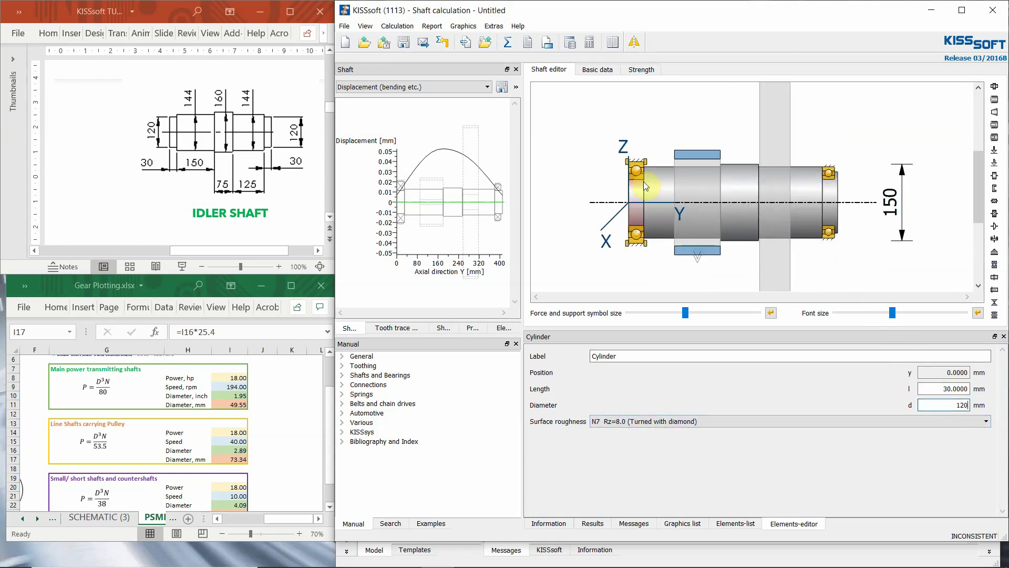
# Make bearing b3 a single row deep groove ball bearing SKF *6024 (d=120mm, D=180mm, B=28mm).
pyautogui.click(636, 180)
pyautogui.click(649, 421)
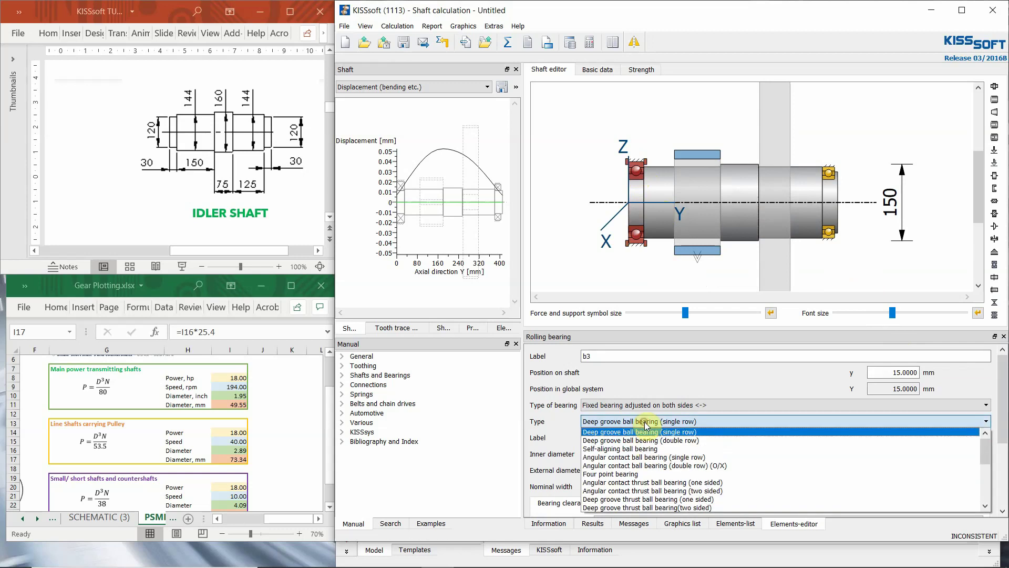
pyautogui.click(647, 432)
pyautogui.click(645, 437)
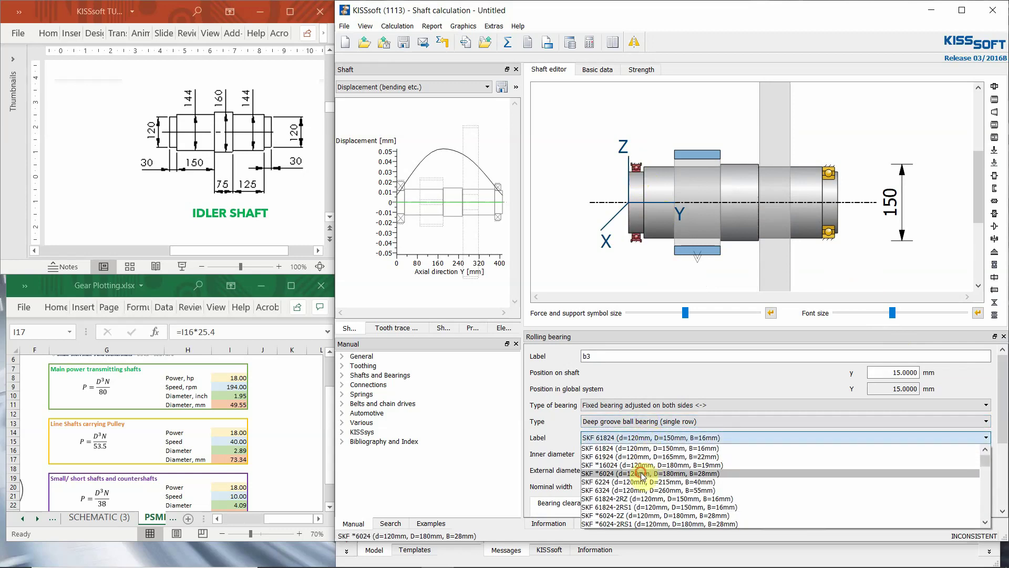
pyautogui.click(642, 474)
# Assign the single row deep groove ball bearing SKF *6024 (d=120mm, D=180mm, B=28mm) to bearing b4.
pyautogui.click(826, 177)
pyautogui.click(610, 437)
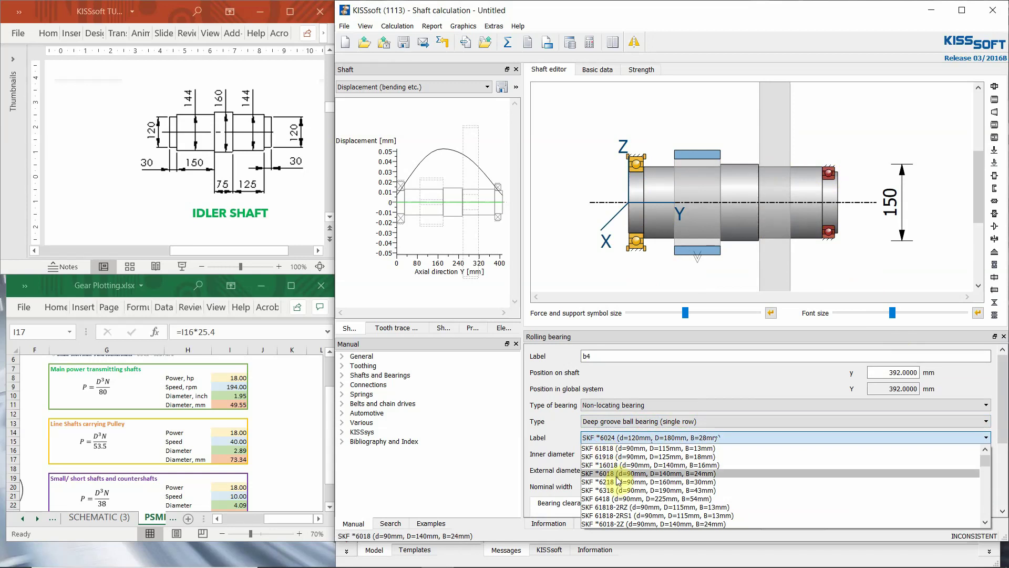
pyautogui.click(617, 474)
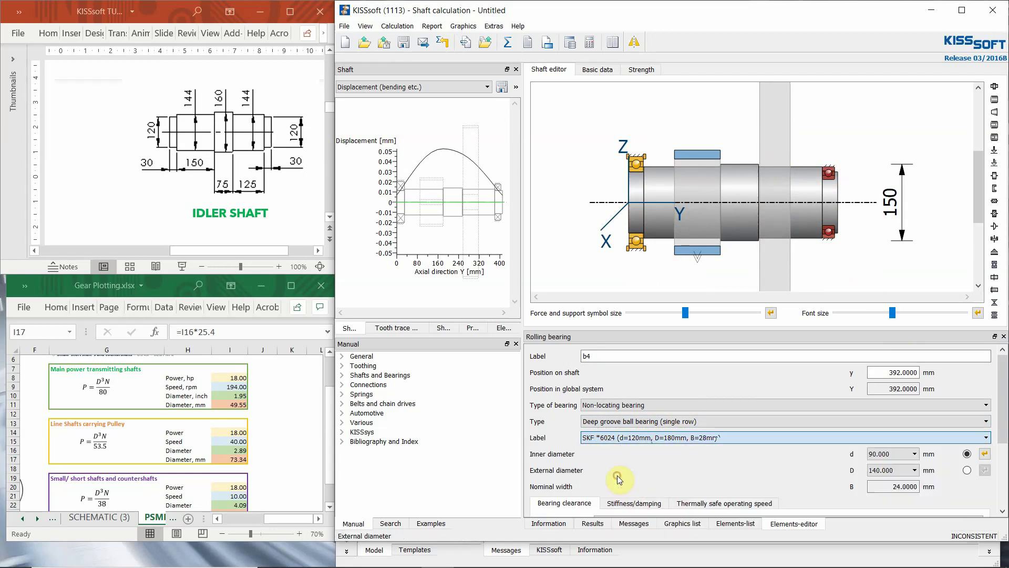
pyautogui.click(651, 421)
pyautogui.click(636, 432)
pyautogui.click(633, 437)
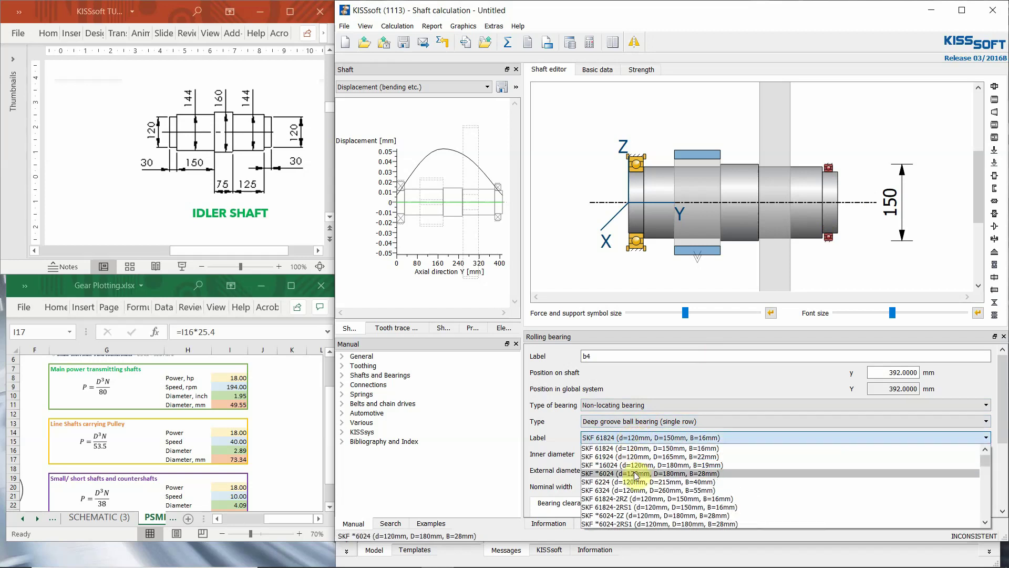
pyautogui.click(636, 473)
# Make bearing b4 a fixed bearing adjusted on the right side and align it with the adjacent shaft shoulder.
pyautogui.scroll(2, 831, 159)
pyautogui.moveTo(877, 149); pyautogui.dragTo(881, 149)
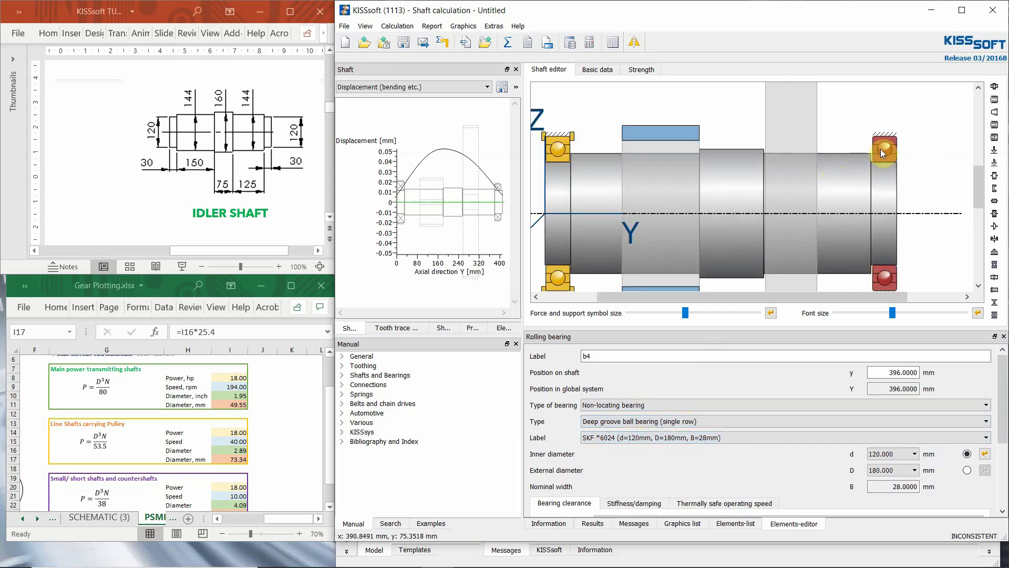
pyautogui.click(644, 406)
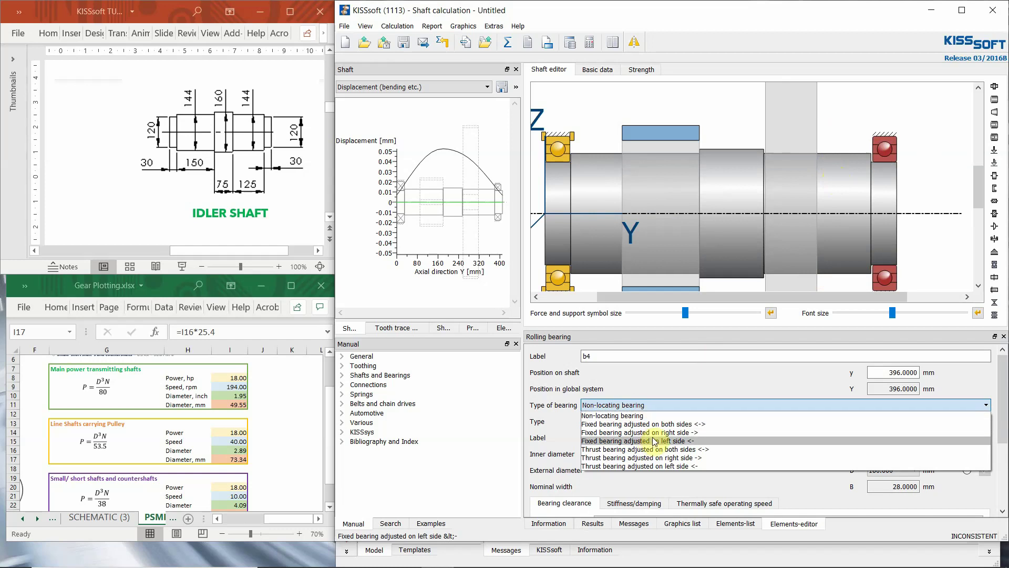
pyautogui.click(655, 433)
pyautogui.rightClick(881, 151)
pyautogui.click(898, 172)
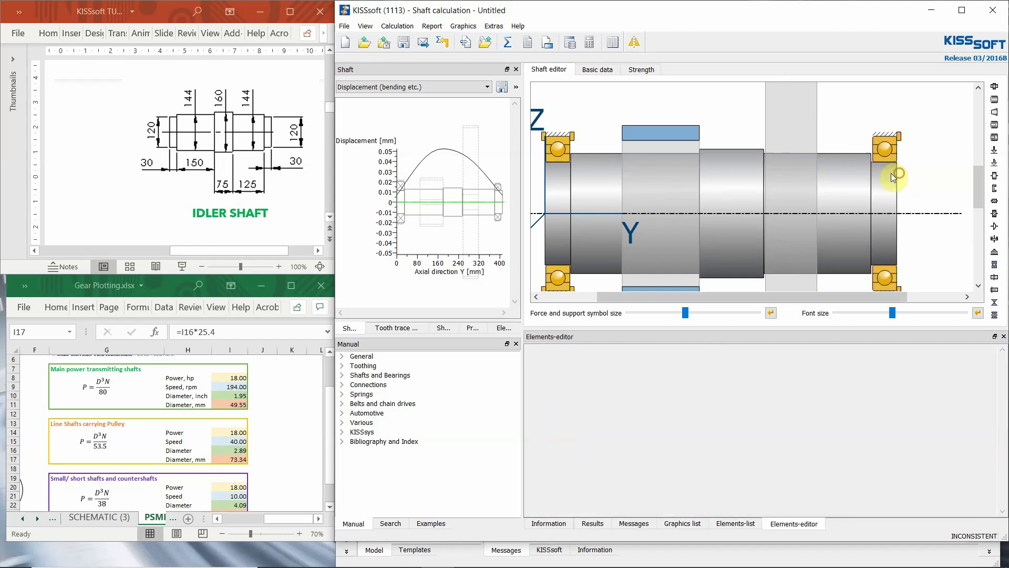
# Make bearing b3 a fixed bearing adjusted on the left side and align it with the adjacent shaft shoulder.
pyautogui.click(637, 165)
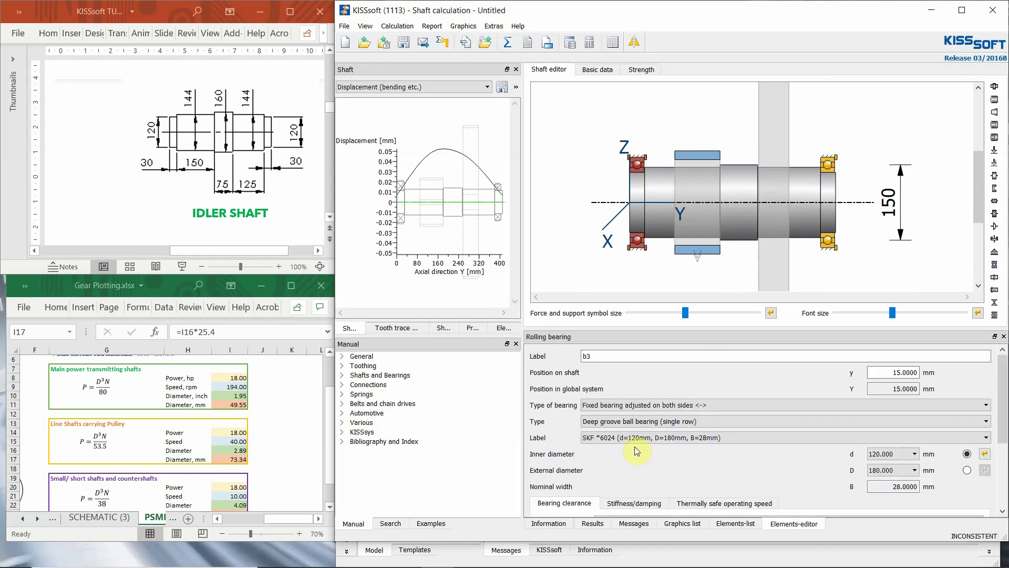
pyautogui.click(637, 404)
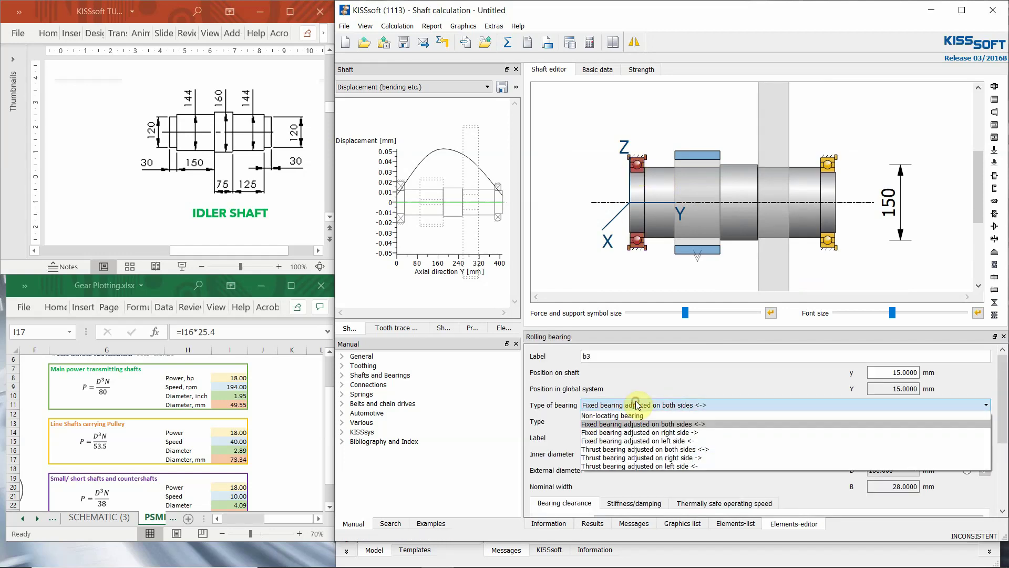
pyautogui.click(642, 441)
pyautogui.rightClick(640, 168)
pyautogui.click(662, 191)
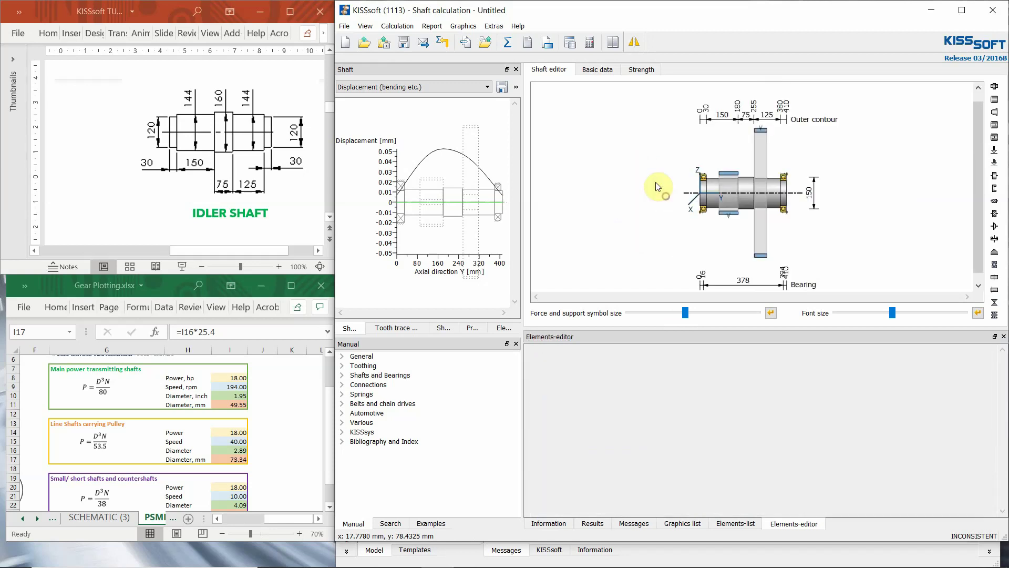
# Run the shaft calculation and examine the bearing service life and the maximum deflection.
pyautogui.click(509, 43)
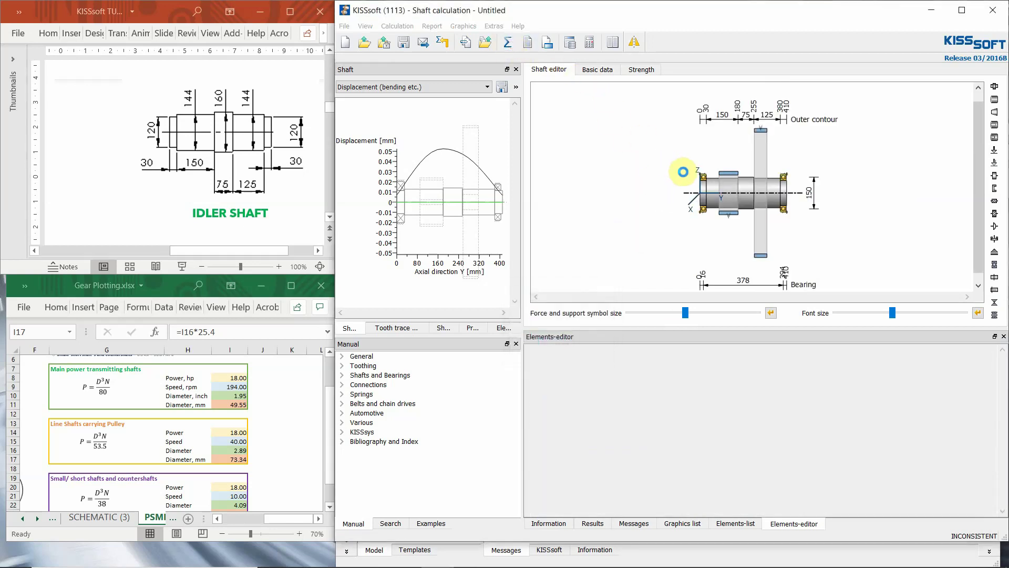
pyautogui.moveTo(889, 418); pyautogui.dragTo(910, 430)
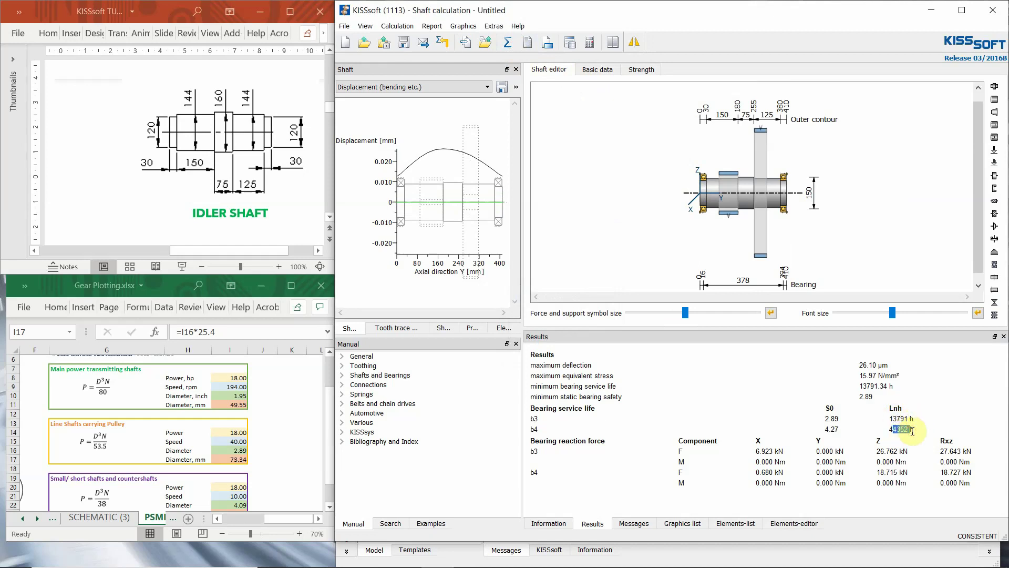
pyautogui.moveTo(861, 367); pyautogui.dragTo(881, 366)
# Switch the shaft graphic to the 3D display Deformation (bending) and inspect the shaft with its gears.
pyautogui.click(474, 89)
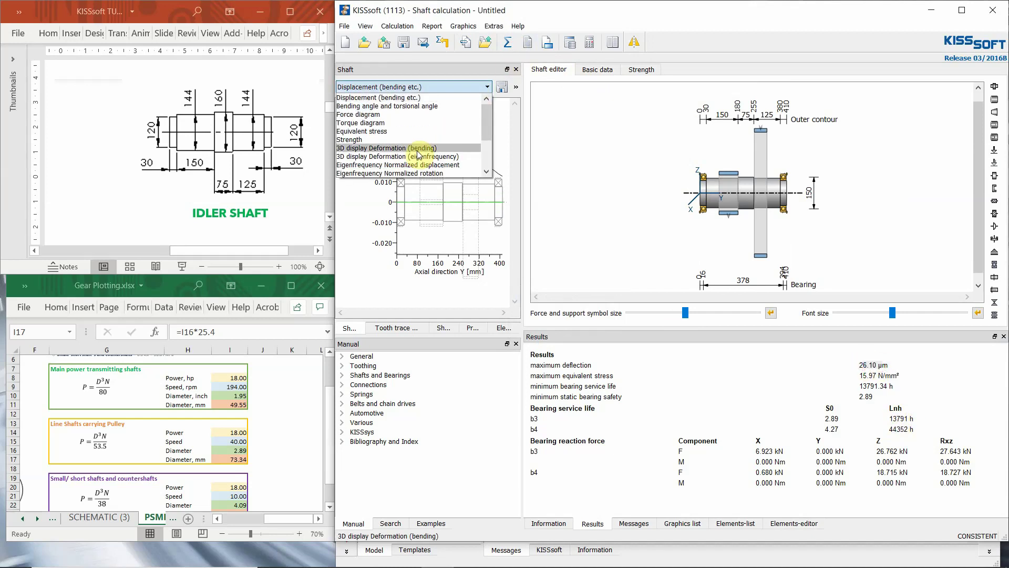
pyautogui.click(416, 148)
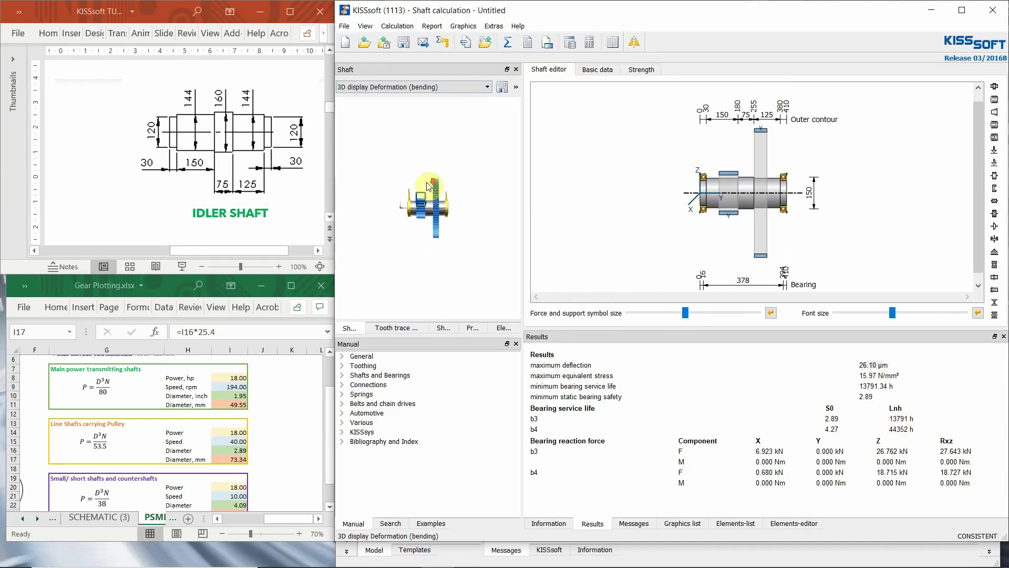
pyautogui.click(518, 88)
pyautogui.click(540, 138)
pyautogui.scroll(5, 456, 178)
pyautogui.moveTo(463, 160); pyautogui.dragTo(437, 191)
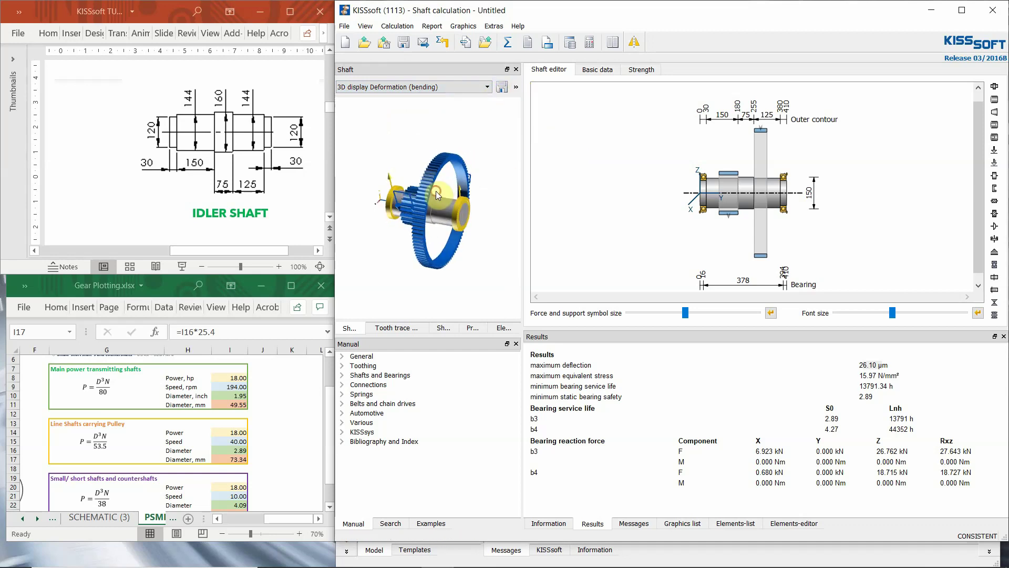
pyautogui.scroll(2, 436, 190)
# Try positions of 180 mm and 280 mm on the shaft for the large cylindrical gear z2(z1z2).
pyautogui.scroll(4, 742, 131)
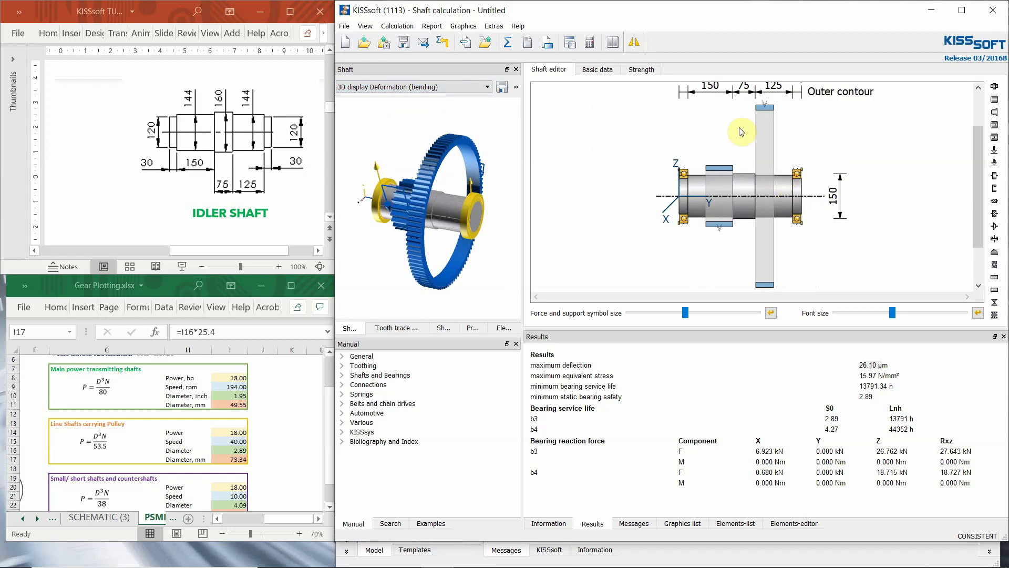
pyautogui.scroll(-3, 760, 114)
pyautogui.scroll(2, 762, 118)
pyautogui.scroll(-2, 764, 124)
pyautogui.click(762, 269)
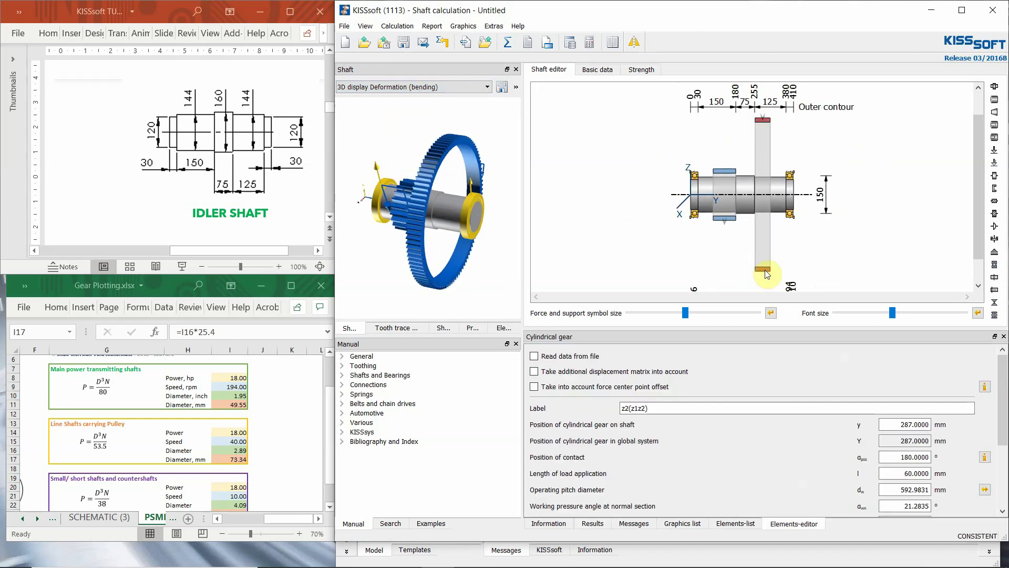
pyautogui.doubleClick(912, 424)
pyautogui.write('180')
pyautogui.press('Return')
pyautogui.doubleClick(911, 424)
pyautogui.write('280')
pyautogui.press('Return')
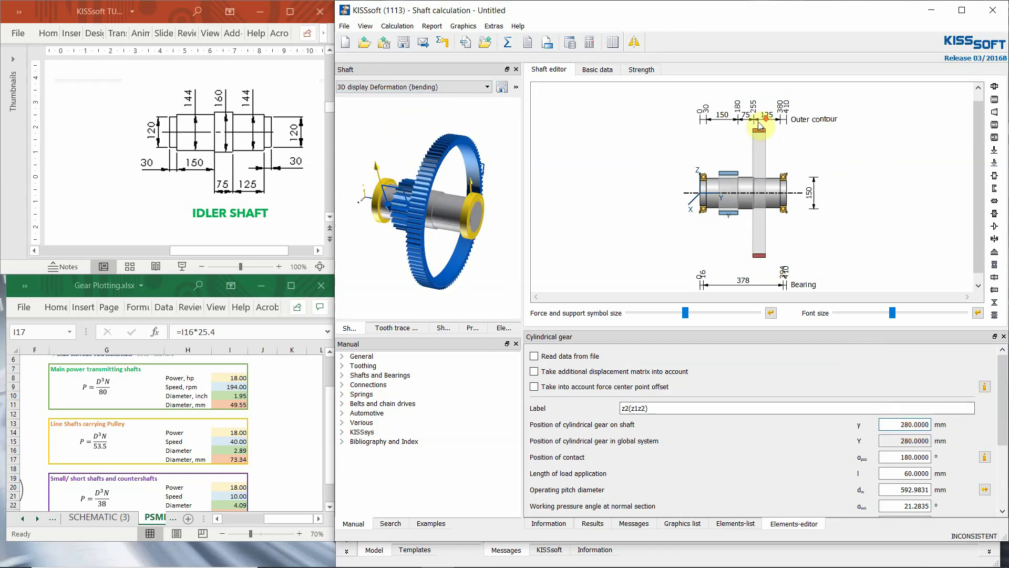
# Set the position of cylindrical gear z2(z1z2) on the shaft to 285 mm after trying 282 mm.
pyautogui.click(903, 424)
pyautogui.doubleClick(904, 424)
pyautogui.write('8')
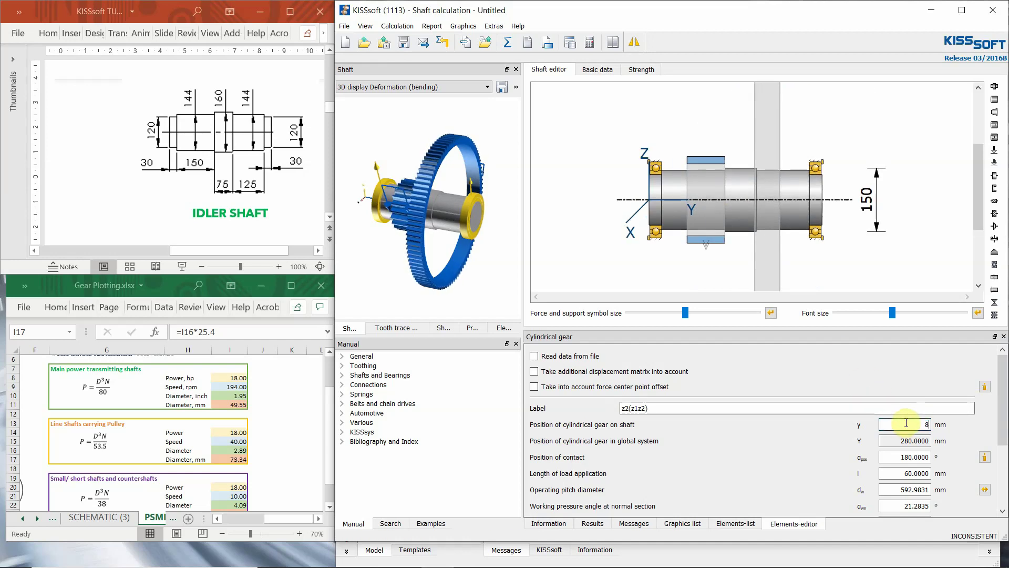
pyautogui.write('2')
pyautogui.press('Return')
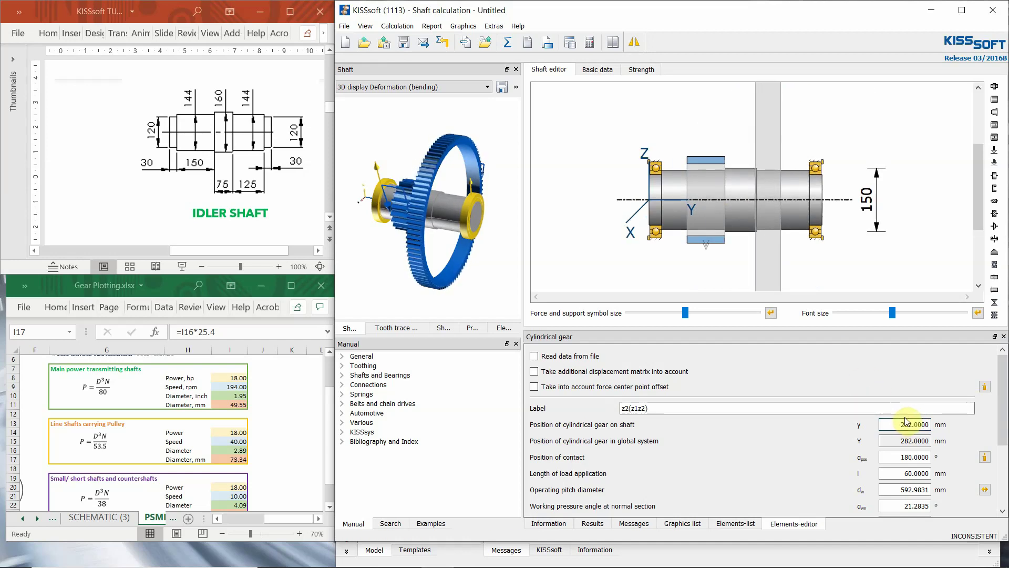
pyautogui.write('85')
pyautogui.press('Return')
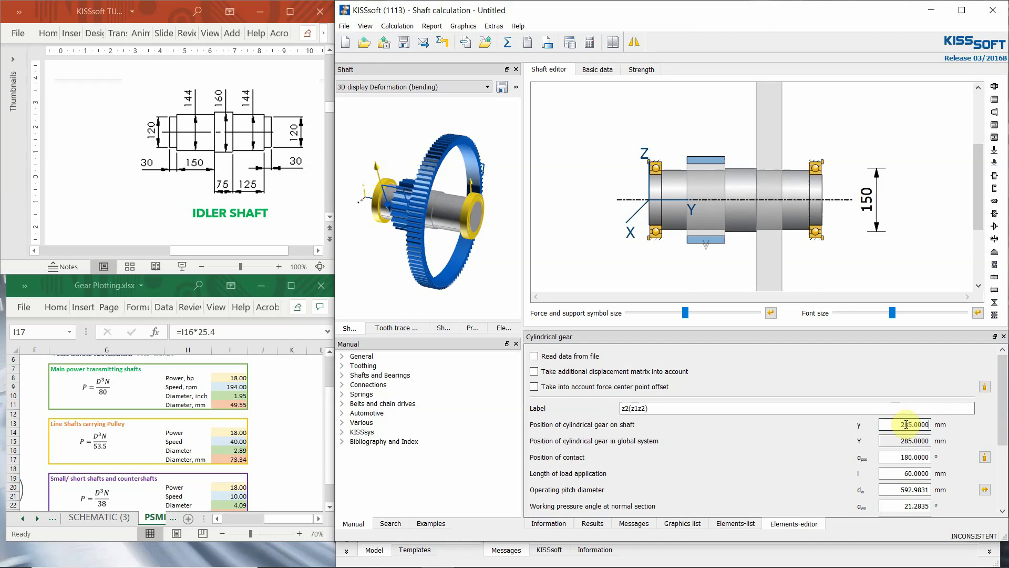
# Check the placement of both gears against the central shaft collar and rerun the shaft calculation.
pyautogui.click(844, 151)
pyautogui.scroll(5, 739, 168)
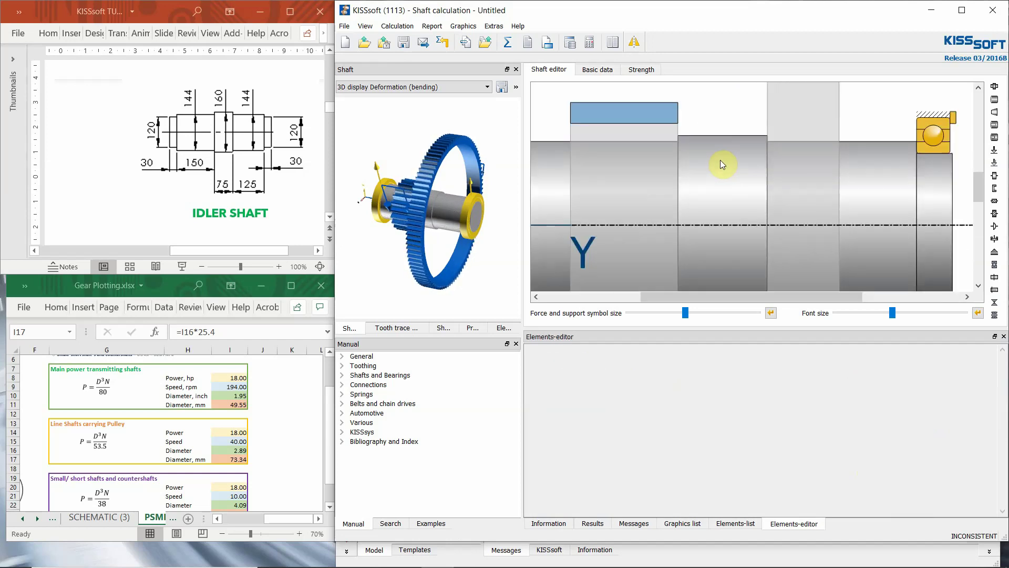
pyautogui.click(646, 114)
pyautogui.scroll(-5, 723, 149)
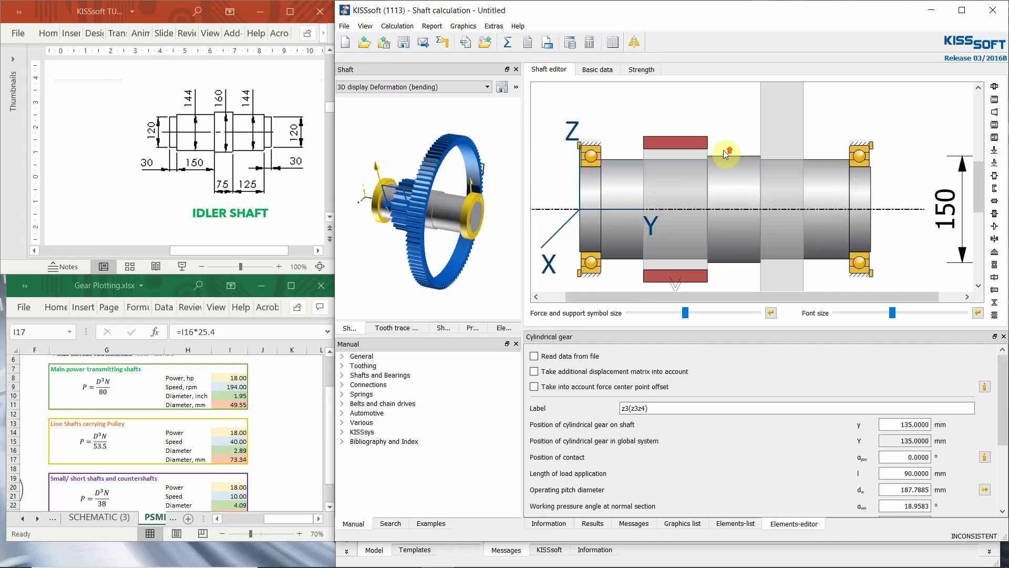
pyautogui.click(504, 41)
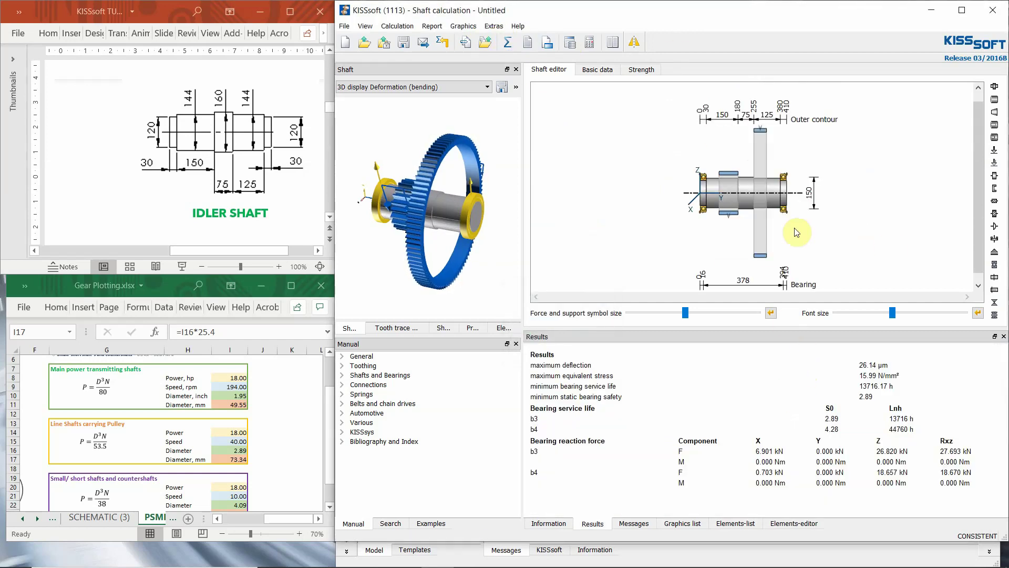
# Close the idler shaft calculation and recalculate the gearbox model in KISSsys.
pyautogui.click(994, 14)
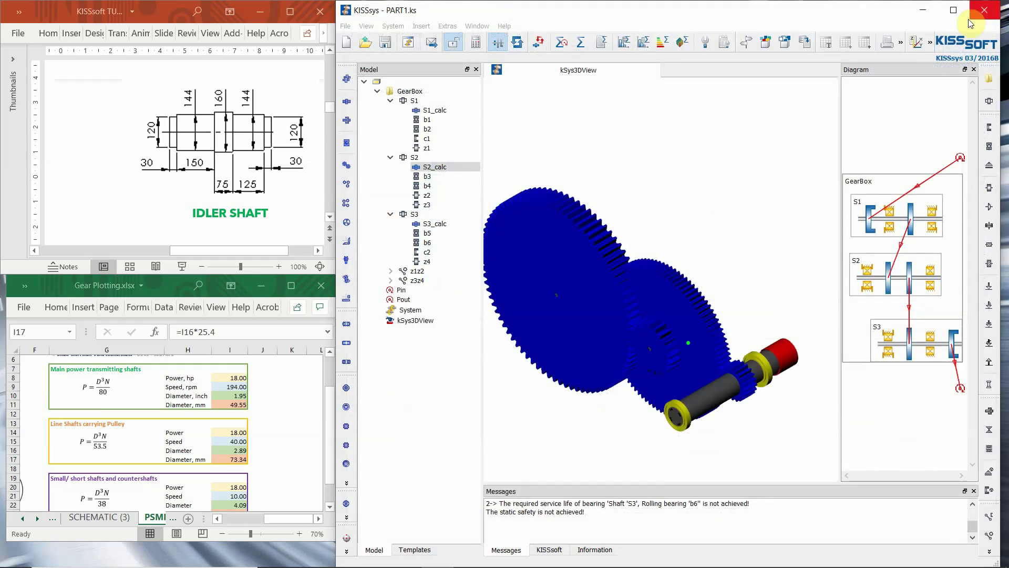
pyautogui.click(579, 41)
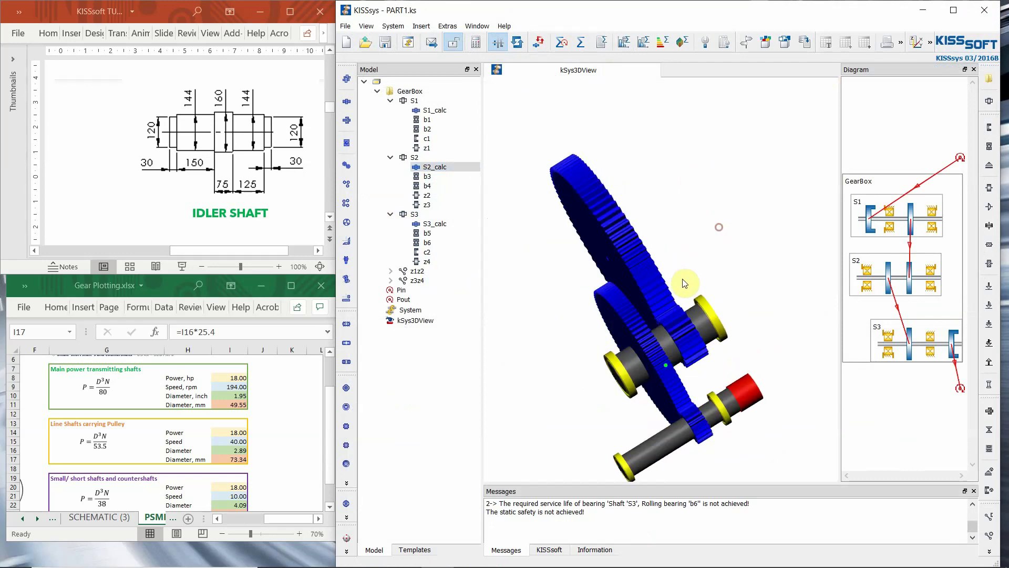
# Examine the updated idler shaft, bearings and gears in the gearbox 3D view alongside the idler shaft drawing.
pyautogui.moveTo(672, 217); pyautogui.dragTo(695, 247)
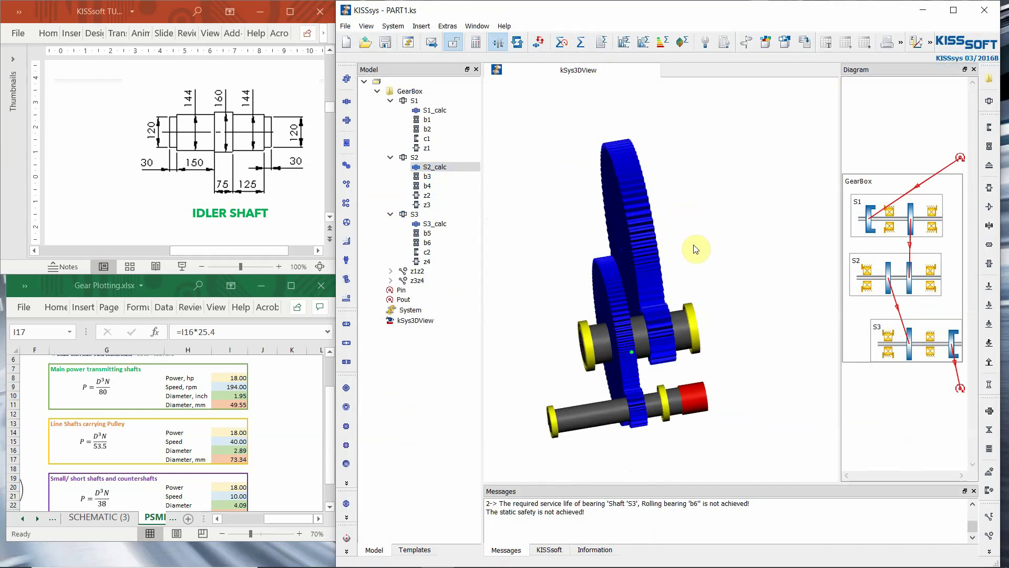
pyautogui.scroll(2, 684, 203)
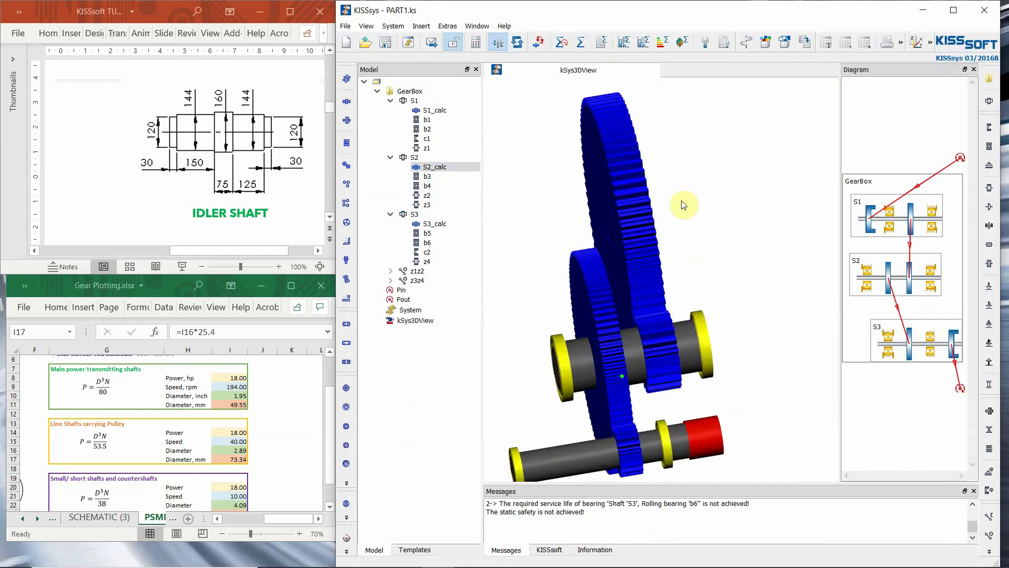
pyautogui.scroll(-2, 684, 205)
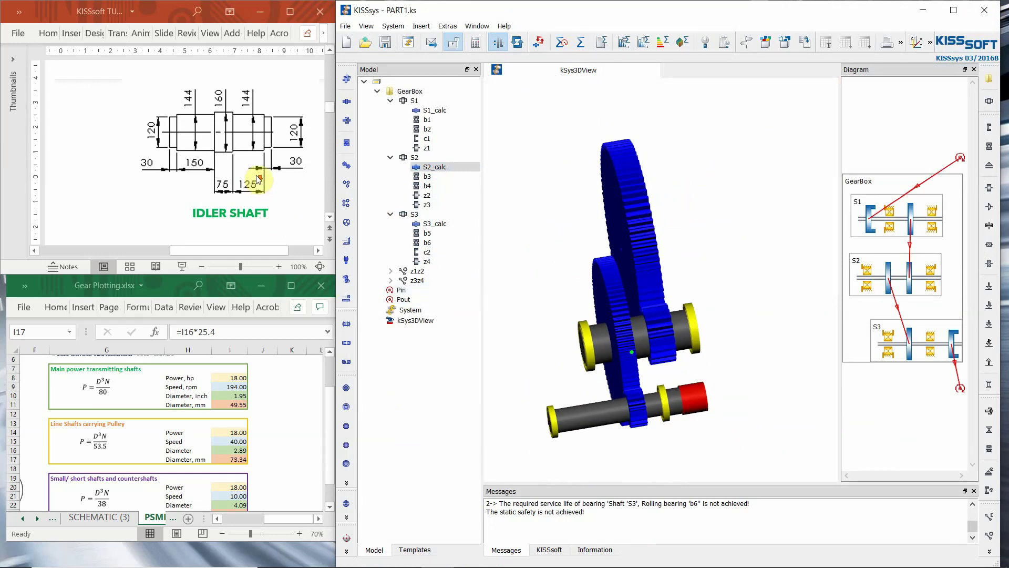
pyautogui.click(307, 212)
pyautogui.scroll(-1, 307, 212)
pyautogui.moveTo(747, 320); pyautogui.dragTo(623, 357)
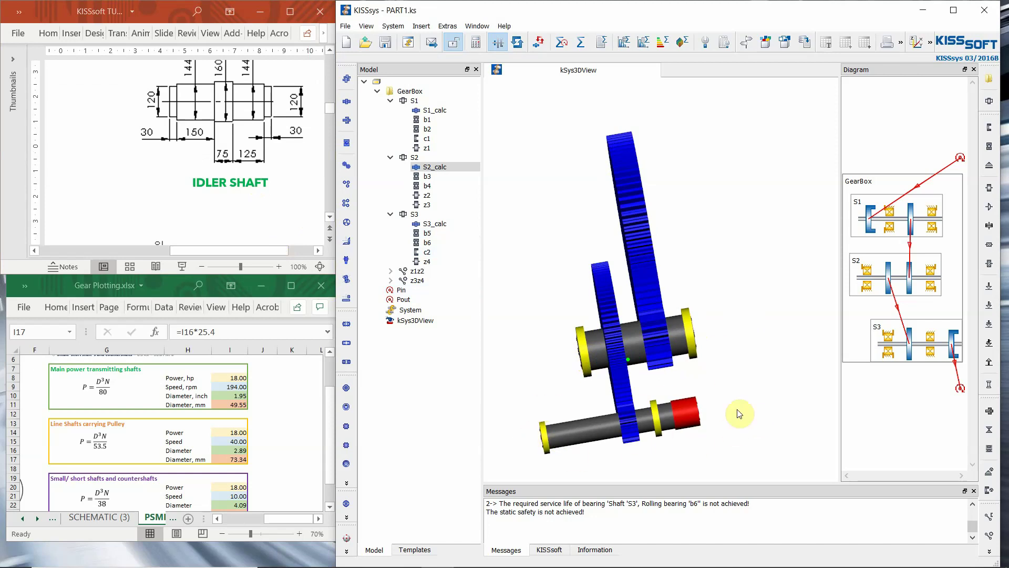
pyautogui.moveTo(587, 414); pyautogui.dragTo(645, 367)
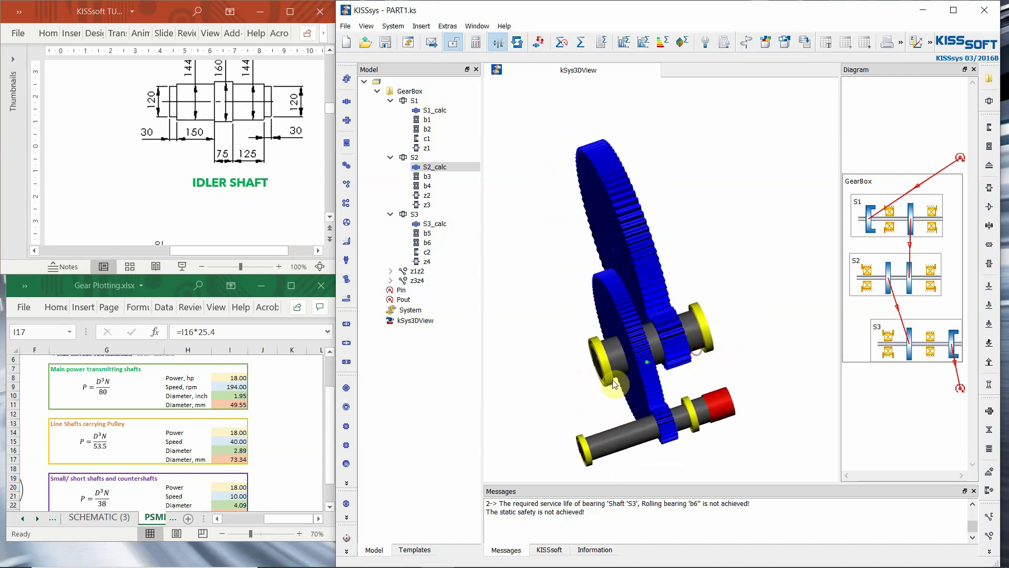
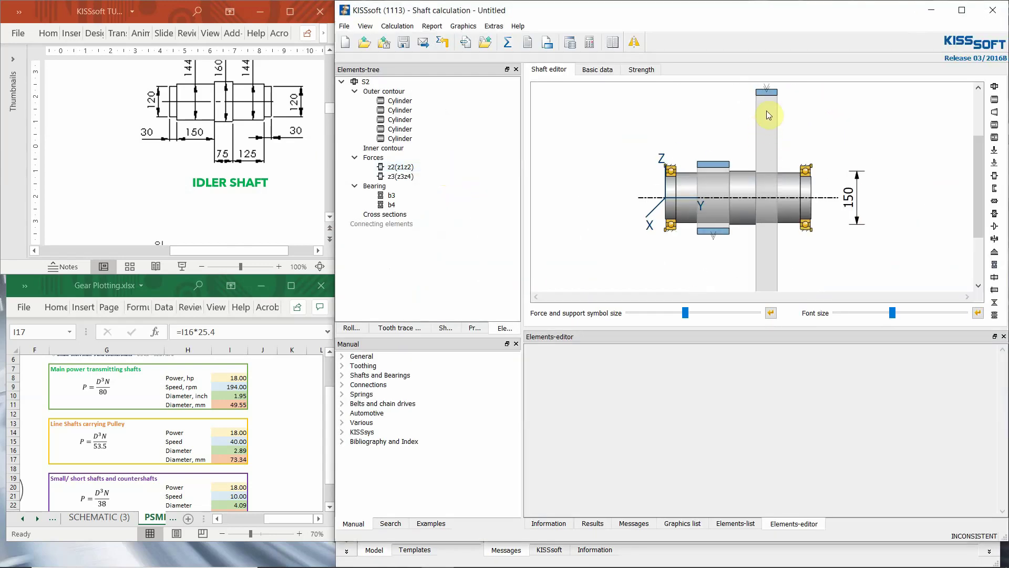
# Swap the gears along the idler shaft, moving z3(z3z4) to about 305 mm and z2(z1z2) to about 140 mm.
pyautogui.moveTo(772, 94); pyautogui.dragTo(774, 161)
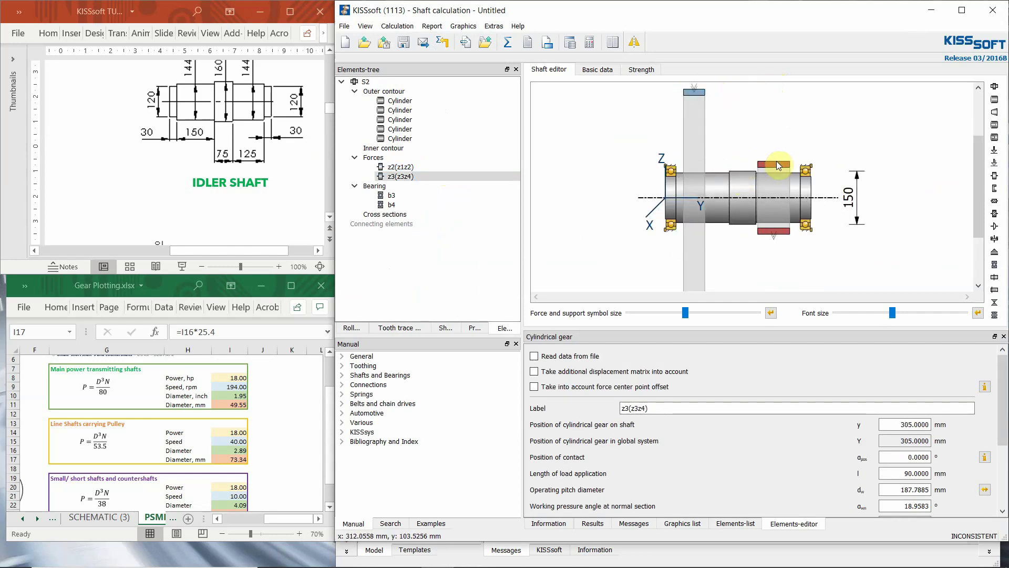
pyautogui.moveTo(699, 92); pyautogui.dragTo(723, 94)
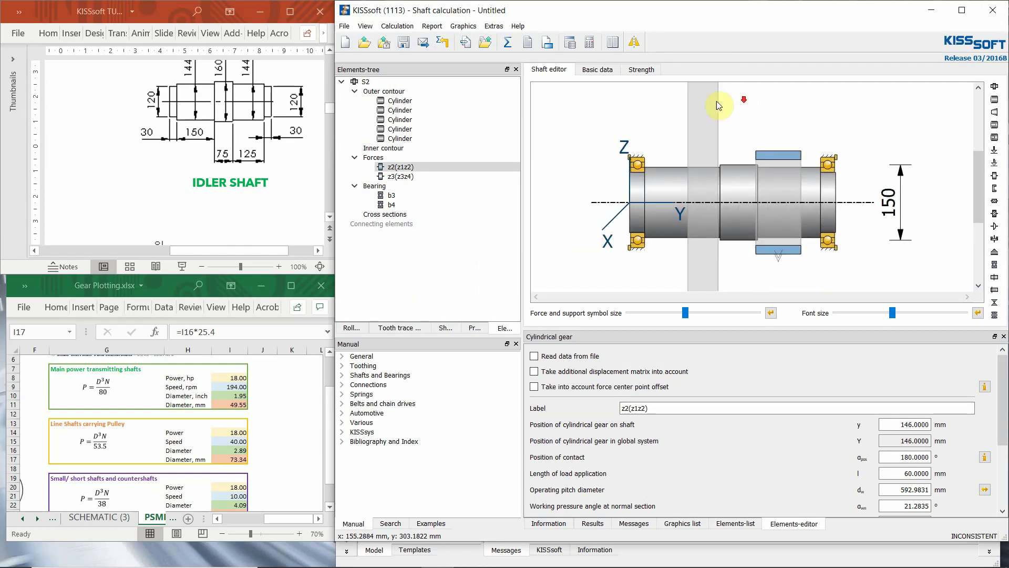
pyautogui.click(704, 135)
pyautogui.scroll(-3, 704, 134)
pyautogui.moveTo(729, 107); pyautogui.dragTo(724, 108)
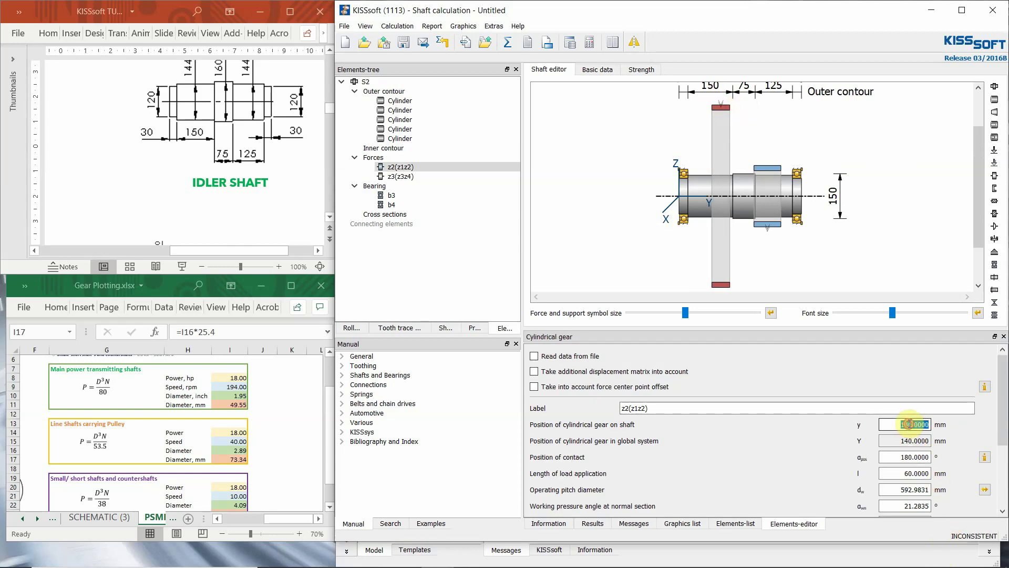
# Set the position of cylindrical gear z2(z1z2) on the idler shaft to 150 mm after trying 145 mm.
pyautogui.write('5')
pyautogui.press('Return')
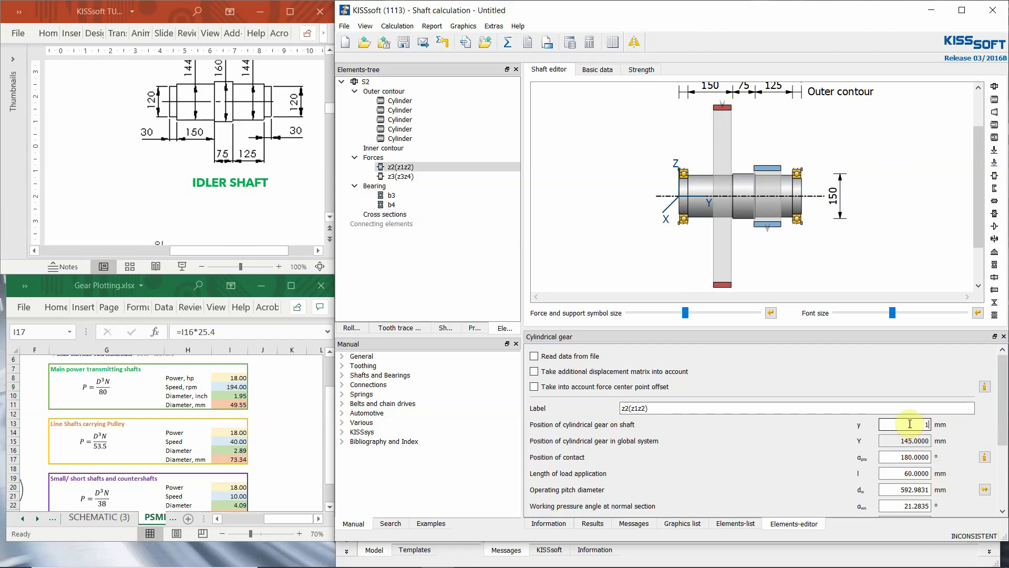
pyautogui.press('Return')
# Set the position of cylindrical gear z3(z3z4) on the shaft to 300 mm and run the shaft calculation.
pyautogui.click(771, 173)
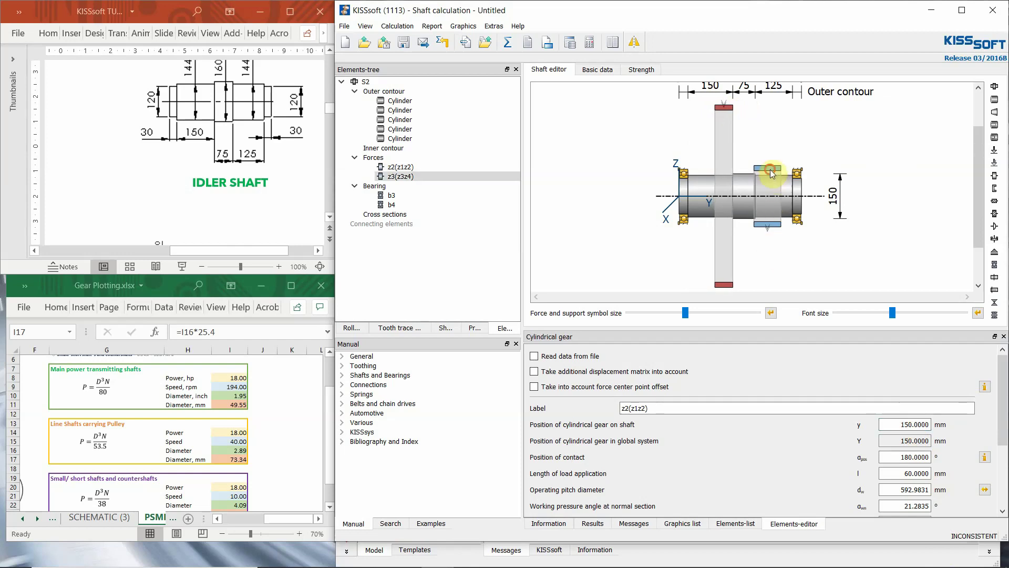
pyautogui.doubleClick(914, 424)
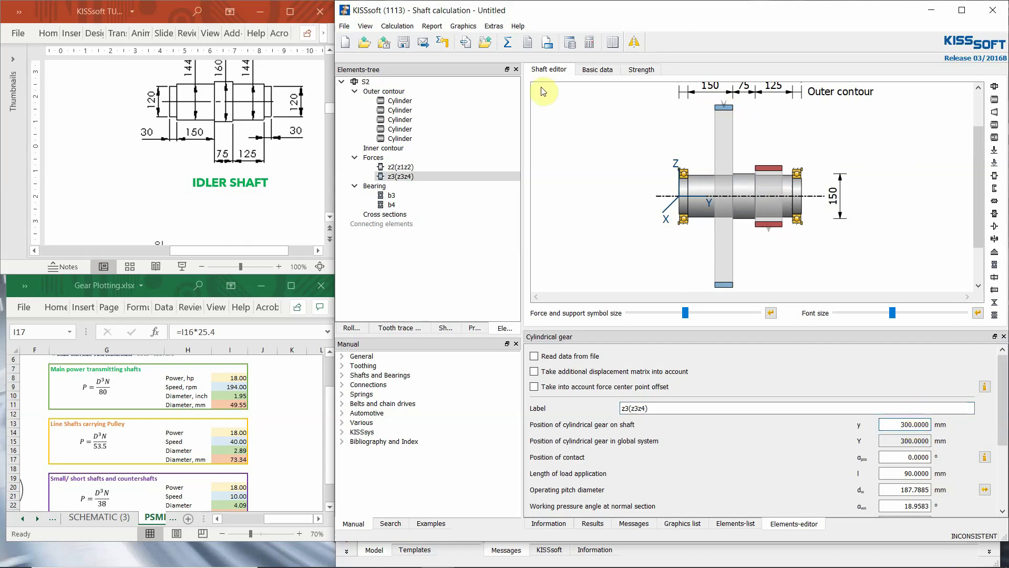
pyautogui.click(507, 42)
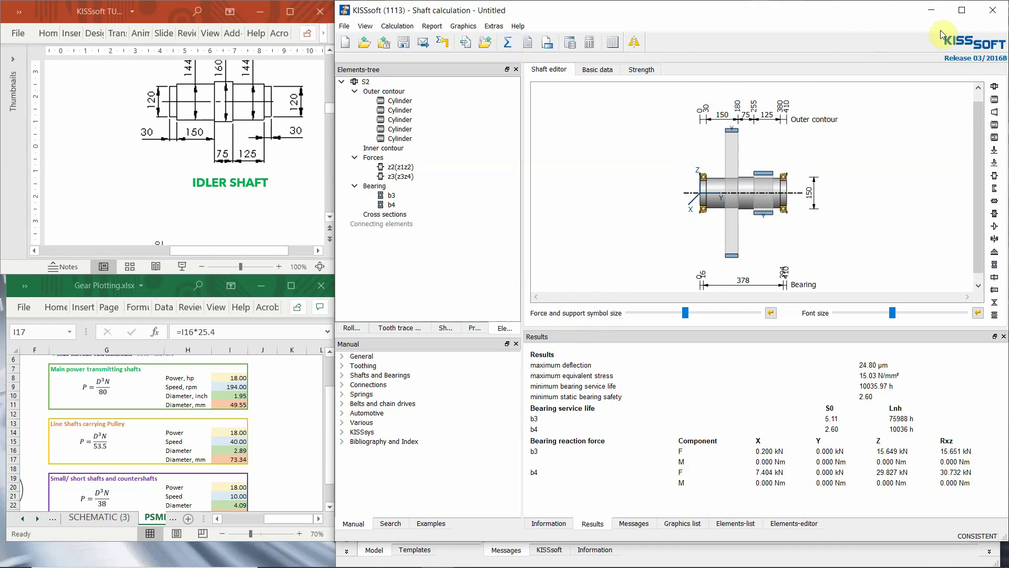
# Close the idler shaft calculation, recalculate the gearbox model in KISSsys and check the gear alignment in 3D.
pyautogui.click(992, 10)
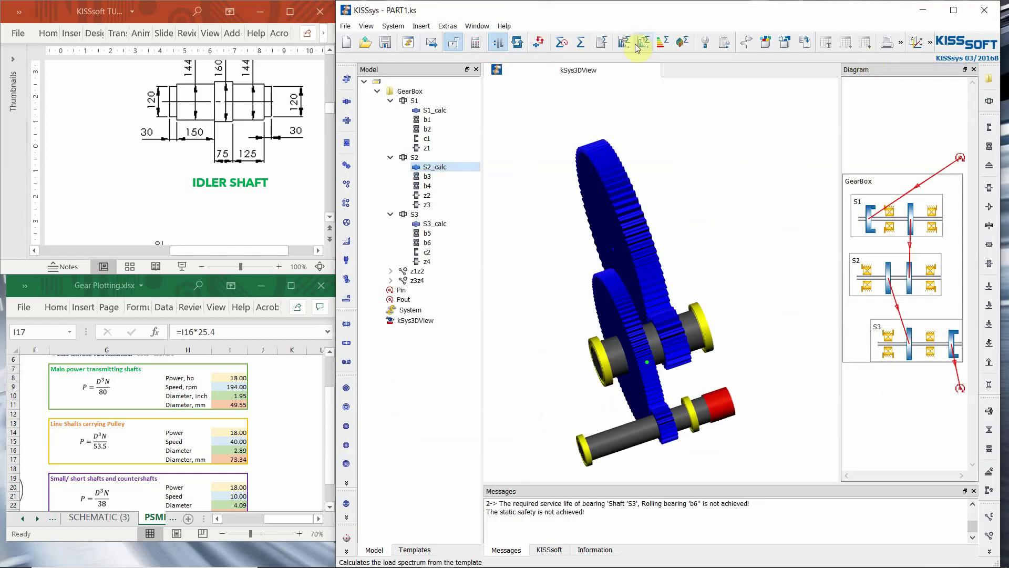
pyautogui.click(579, 41)
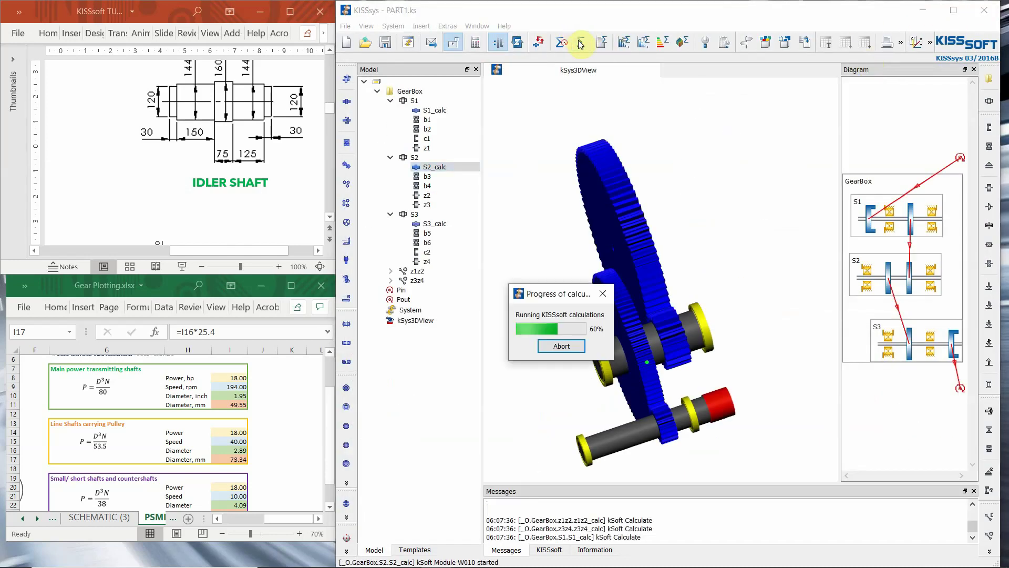
pyautogui.moveTo(664, 352)
pyautogui.mouseDown(button='middle')
pyautogui.moveTo(638, 336)
pyautogui.moveTo(645, 341)
pyautogui.moveTo(639, 320)
pyautogui.moveTo(648, 354)
pyautogui.moveTo(651, 338)
pyautogui.mouseUp(button='middle')
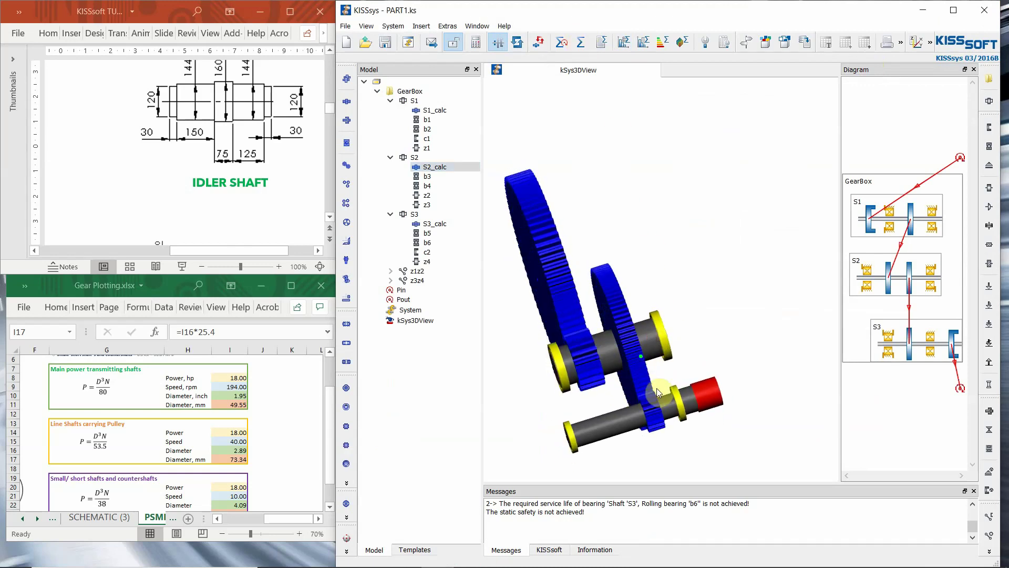
pyautogui.moveTo(656, 374); pyautogui.dragTo(673, 389, button='middle')
# Set the position of gear z1(z1z2) on input shaft S1 to 300 mm and run its shaft calculation.
pyautogui.click(413, 107)
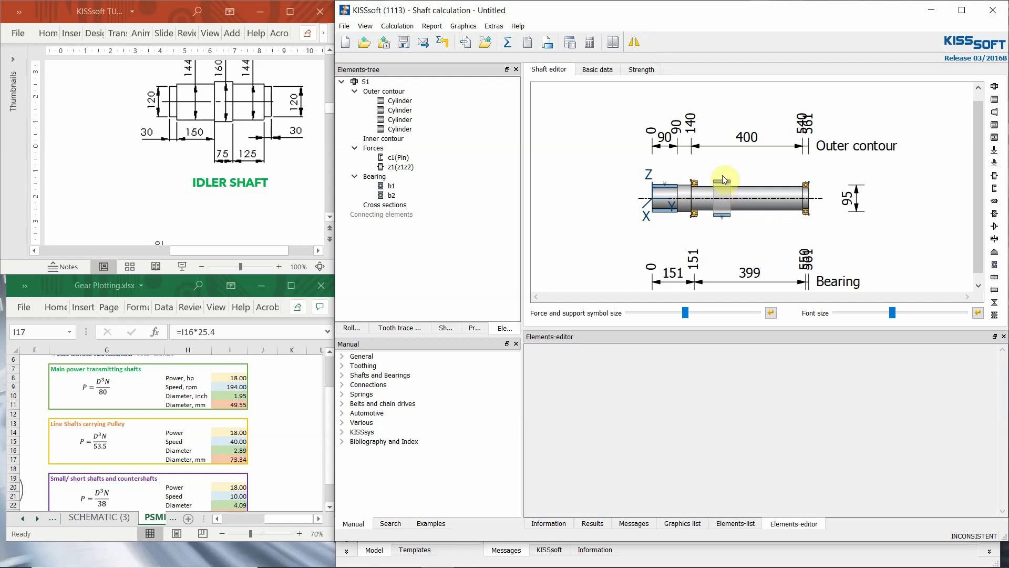
pyautogui.click(993, 10)
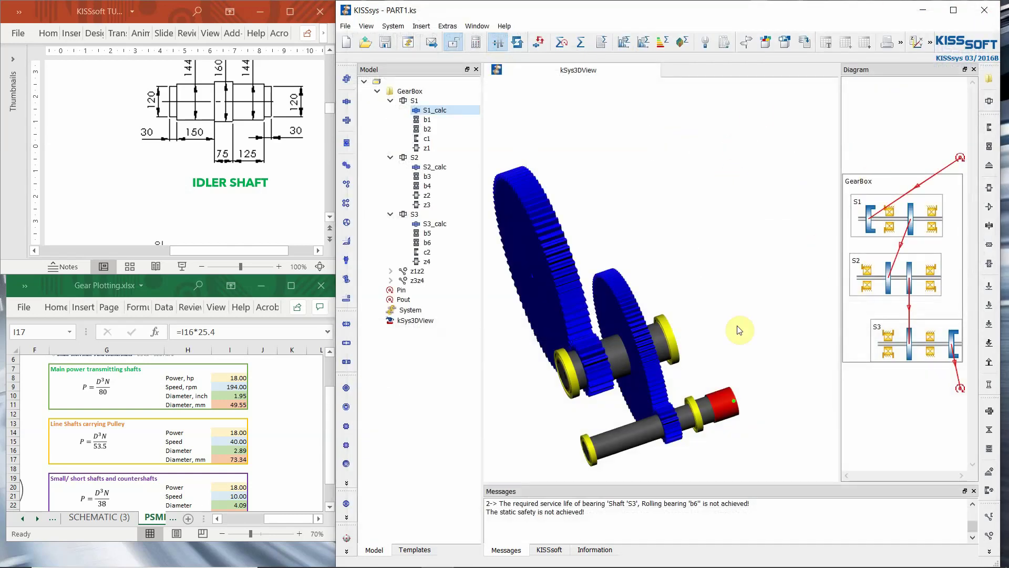
pyautogui.click(432, 169)
pyautogui.doubleClick(443, 111)
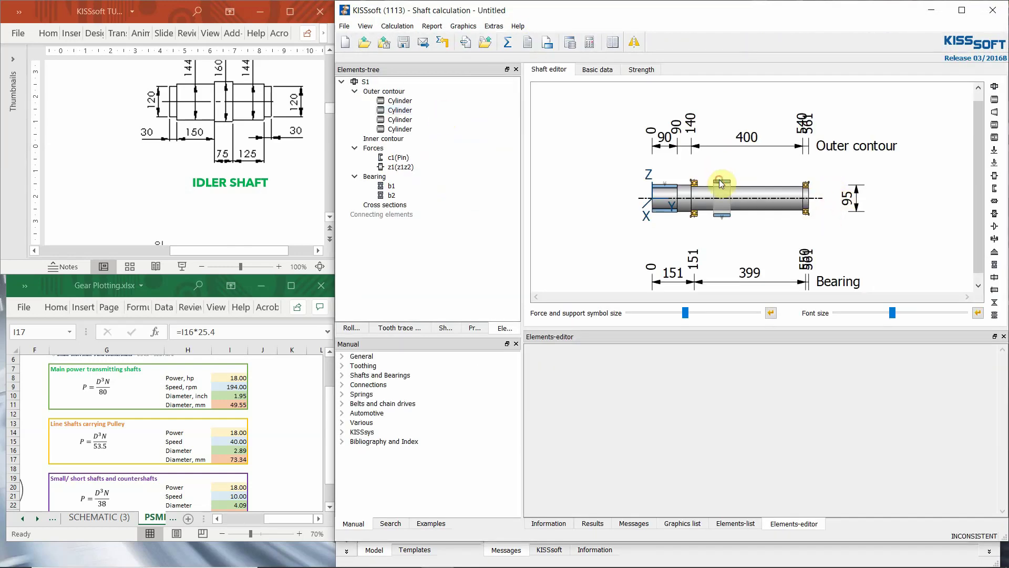
pyautogui.click(722, 183)
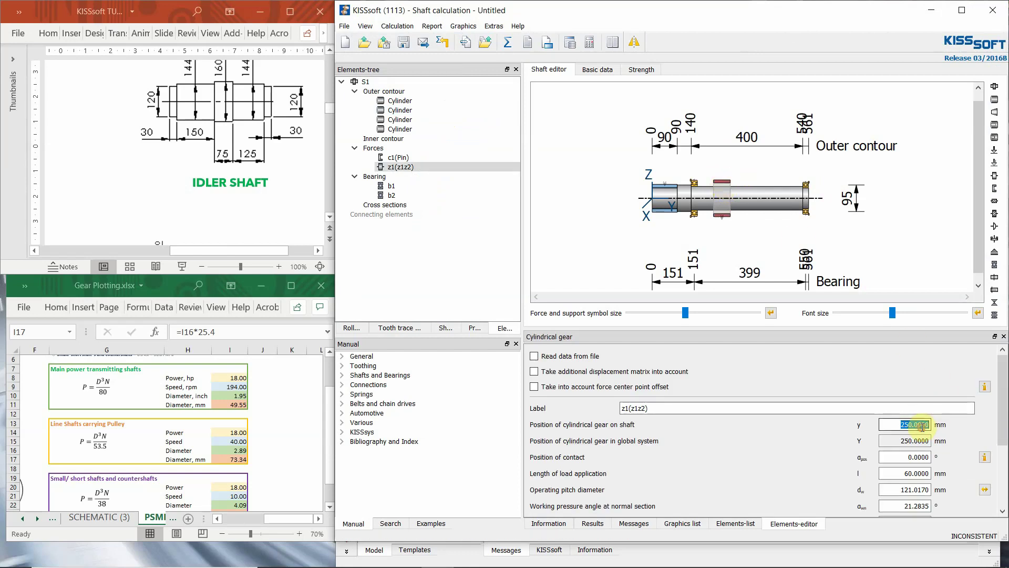
pyautogui.write('300')
pyautogui.click(906, 245)
pyautogui.click(509, 42)
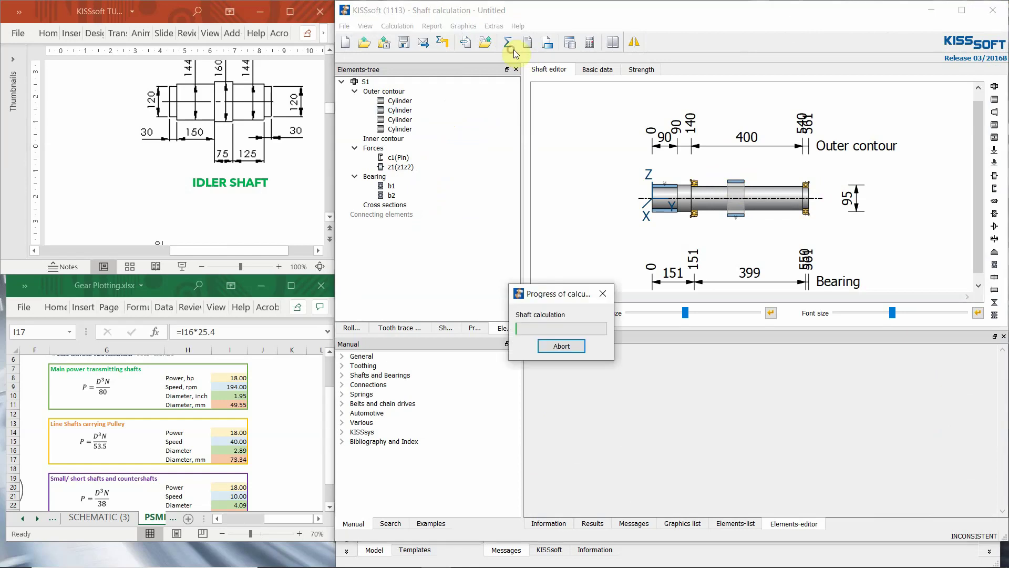
# Leave the input shaft calculation, recalculate the gearbox model in KISSsys and review the 3D view and calculation messages.
pyautogui.click(931, 10)
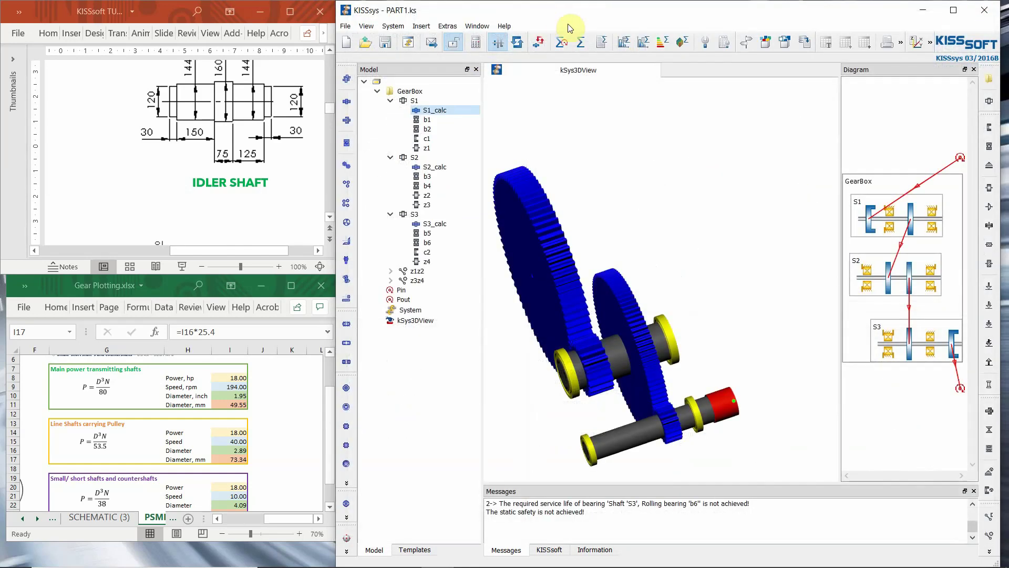
pyautogui.click(580, 42)
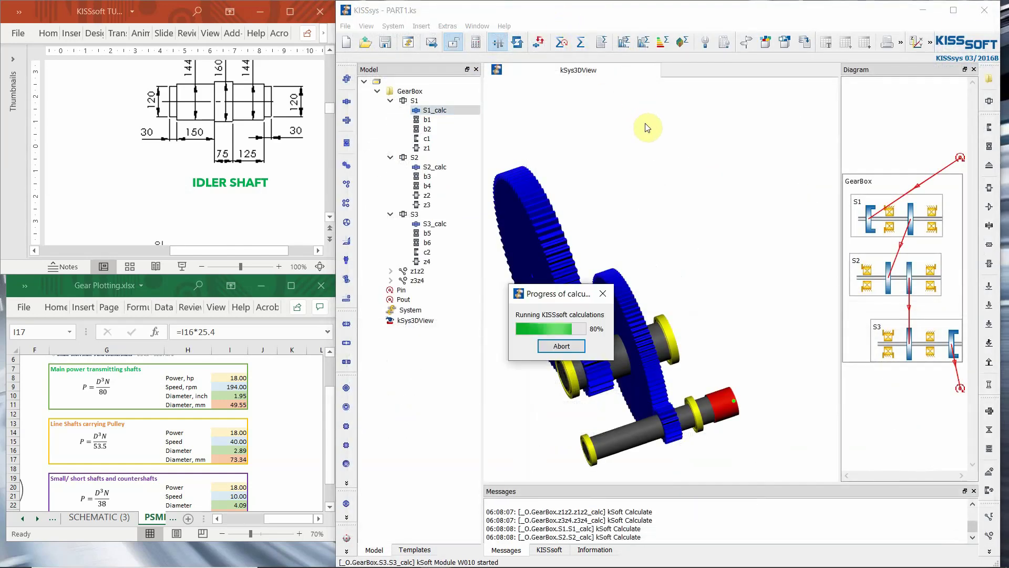
pyautogui.moveTo(647, 177); pyautogui.dragTo(725, 95)
pyautogui.scroll(2, 734, 100)
pyautogui.scroll(-4, 719, 132)
pyautogui.click(580, 42)
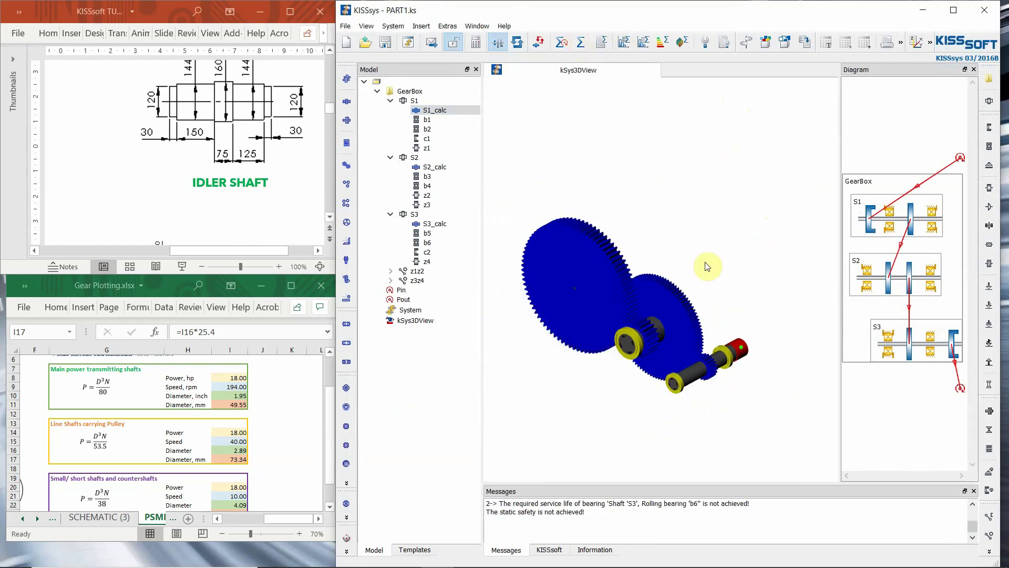
pyautogui.moveTo(732, 320); pyautogui.dragTo(715, 298)
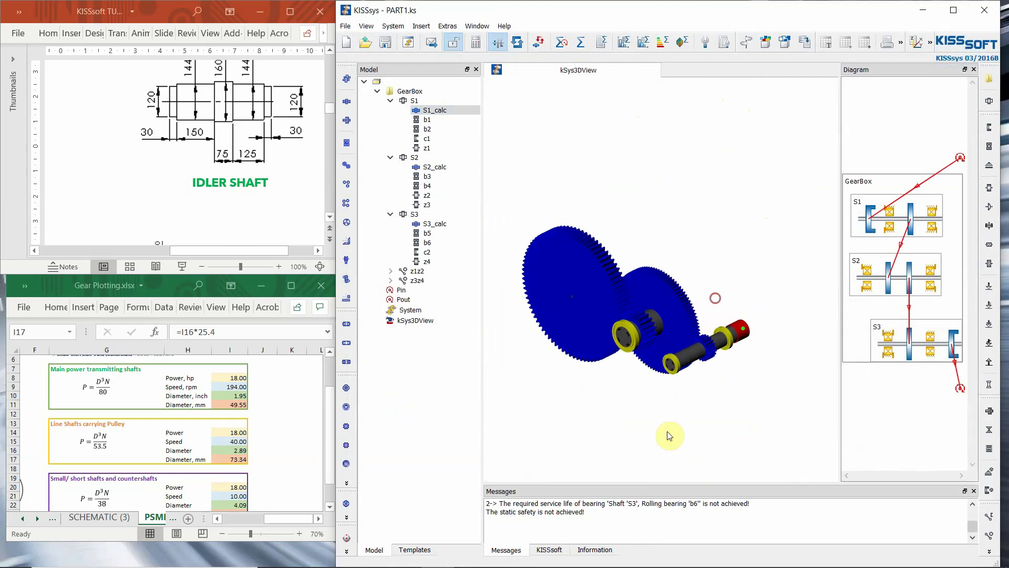
pyautogui.moveTo(636, 503); pyautogui.dragTo(718, 515)
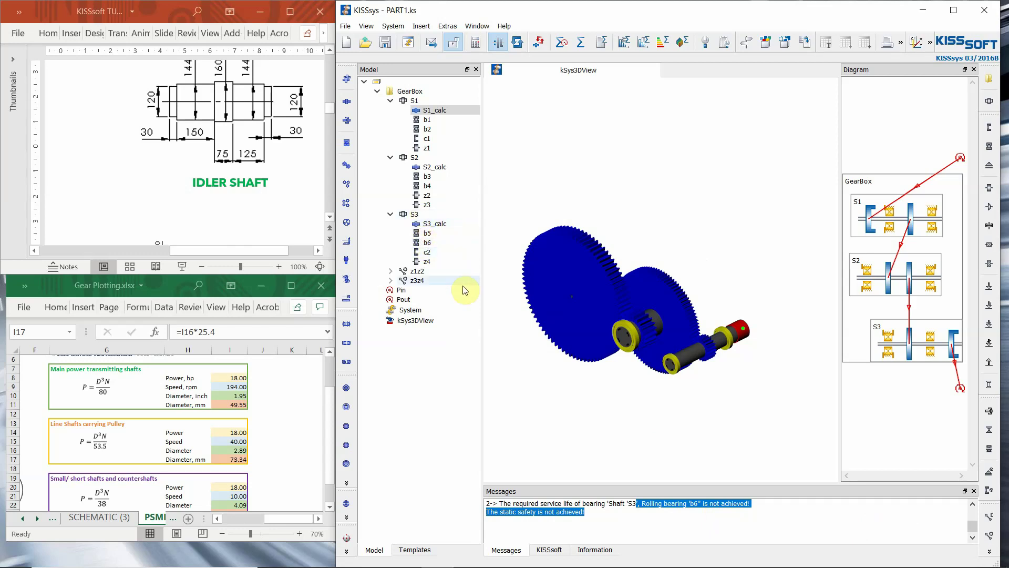
# Open the shaft calculation of S3 and bring the driven shaft drawing into view in the presentation.
pyautogui.click(434, 225)
pyautogui.doubleClick(430, 225)
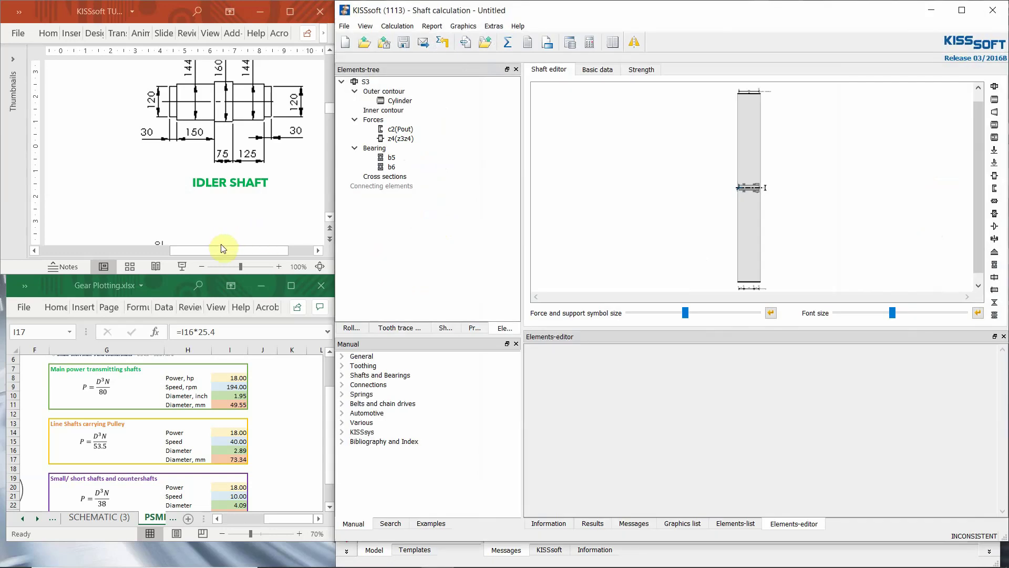
pyautogui.click(225, 250)
pyautogui.moveTo(238, 248); pyautogui.dragTo(151, 246)
pyautogui.scroll(-5, 177, 250)
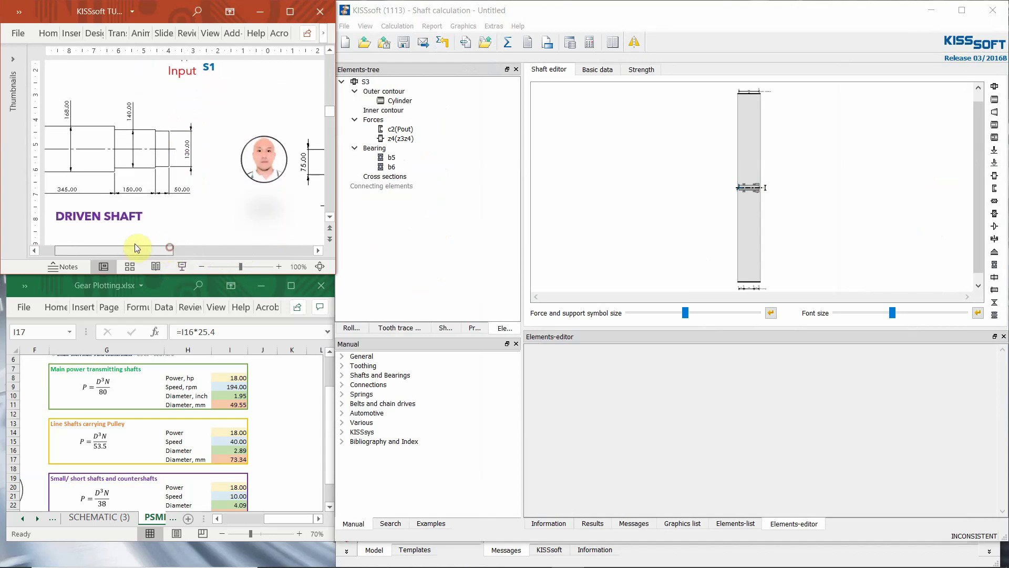
pyautogui.moveTo(147, 248); pyautogui.dragTo(143, 246)
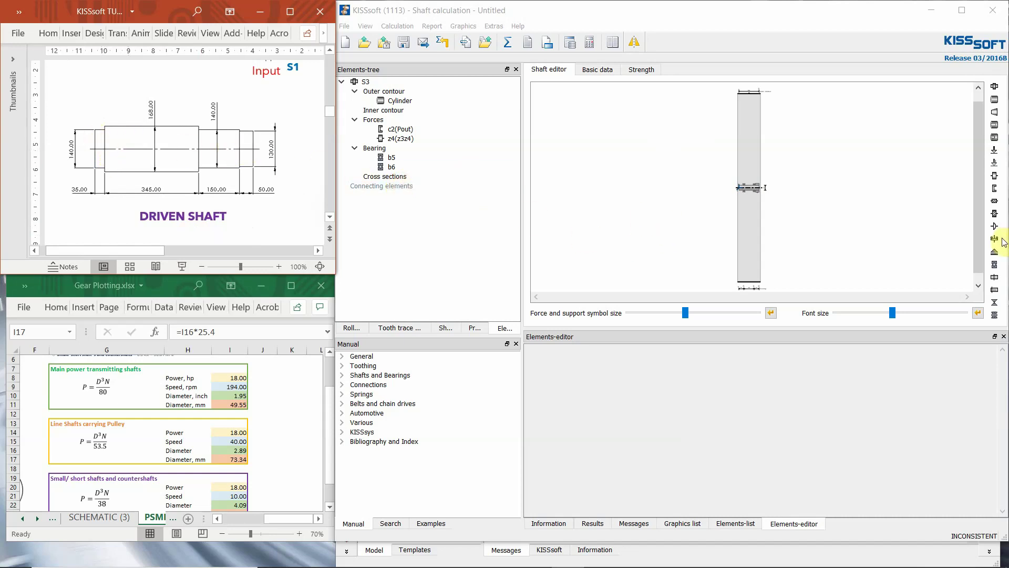
# Add three more cylinders to the outer contour of driven shaft S3.
pyautogui.click(993, 102)
pyautogui.click(994, 102)
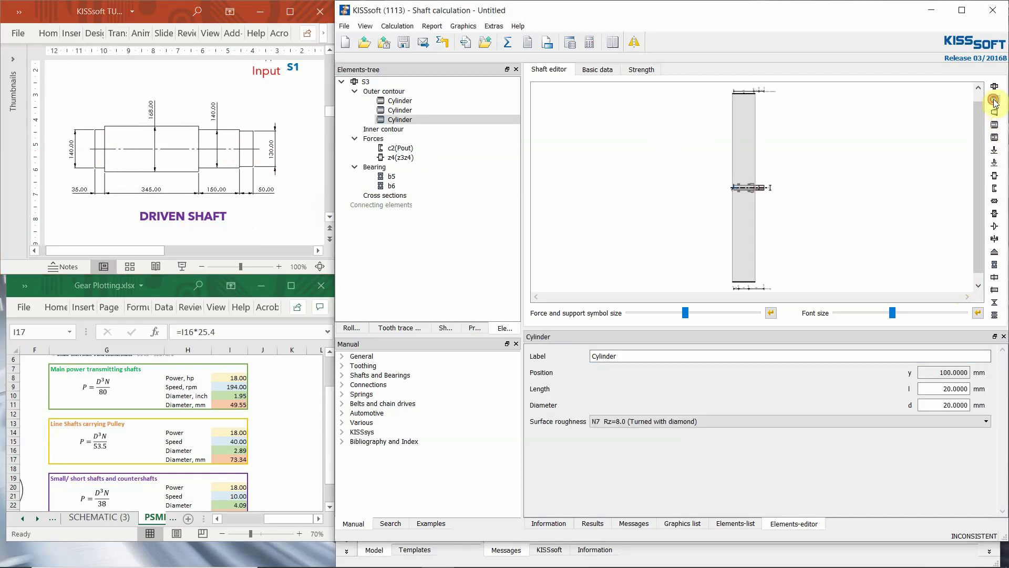
pyautogui.click(993, 102)
# Set the first cylinder of shaft S3 to 35 mm length and 140 mm diameter, correcting a mistaken 345 mm diameter.
pyautogui.scroll(3, 761, 190)
pyautogui.click(724, 197)
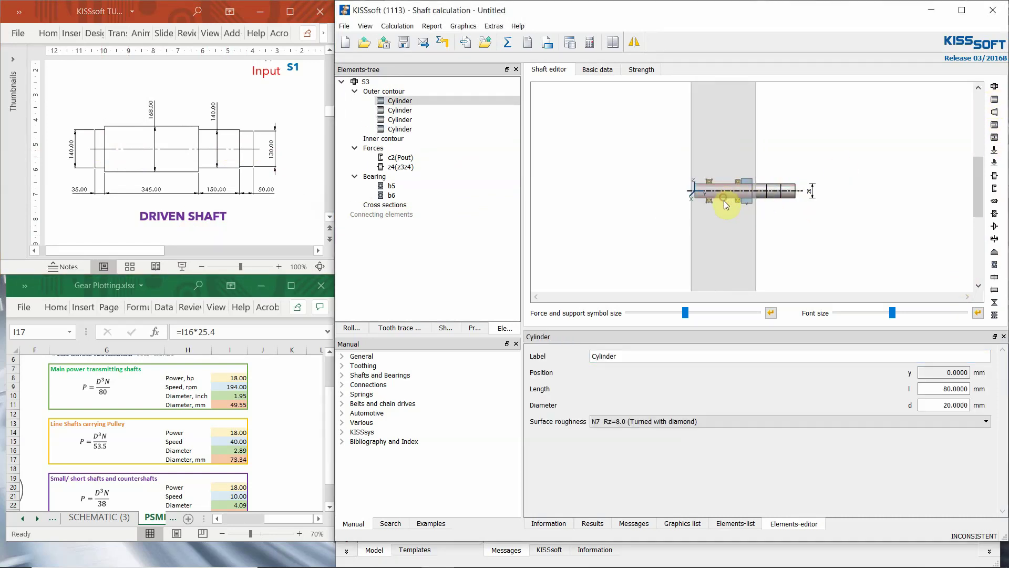
pyautogui.click(960, 402)
pyautogui.doubleClick(952, 388)
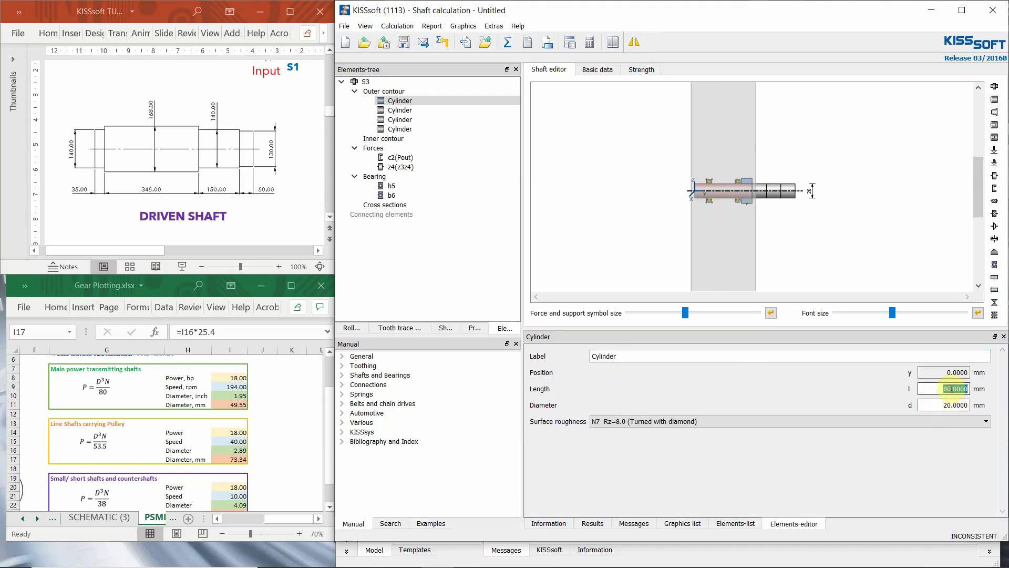
pyautogui.click(954, 405)
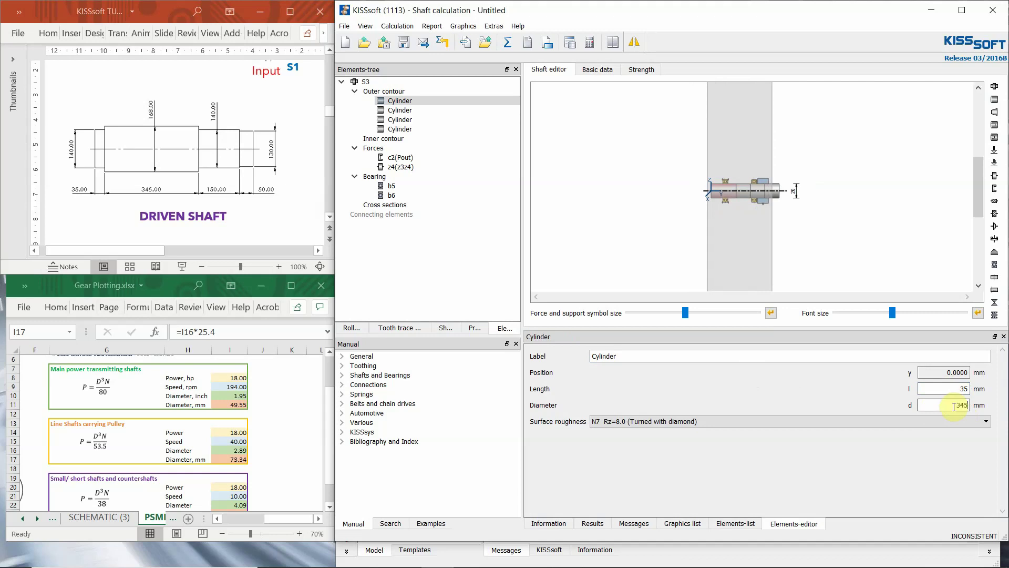
pyautogui.write('345')
pyautogui.press('Return')
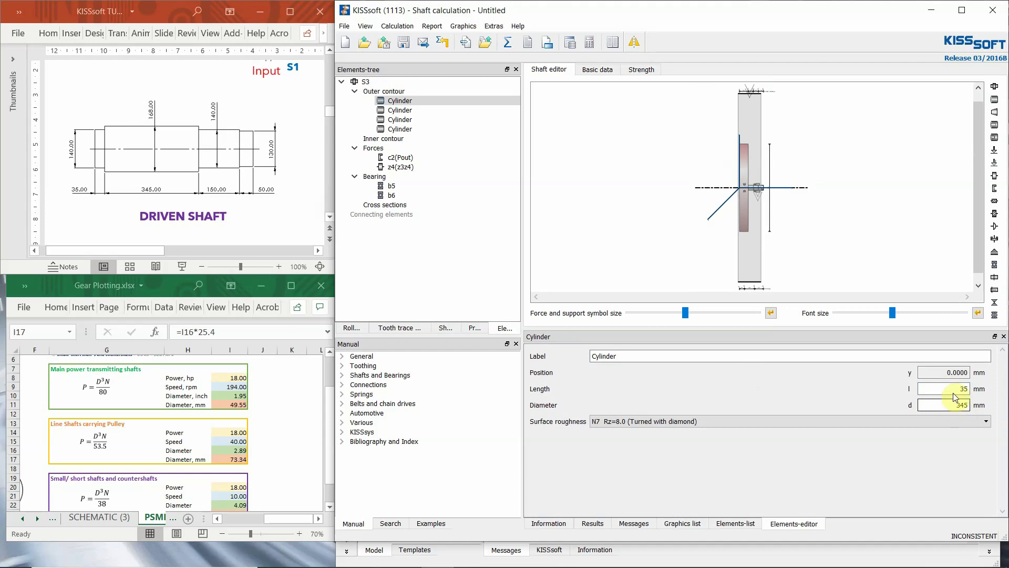
pyautogui.click(943, 404)
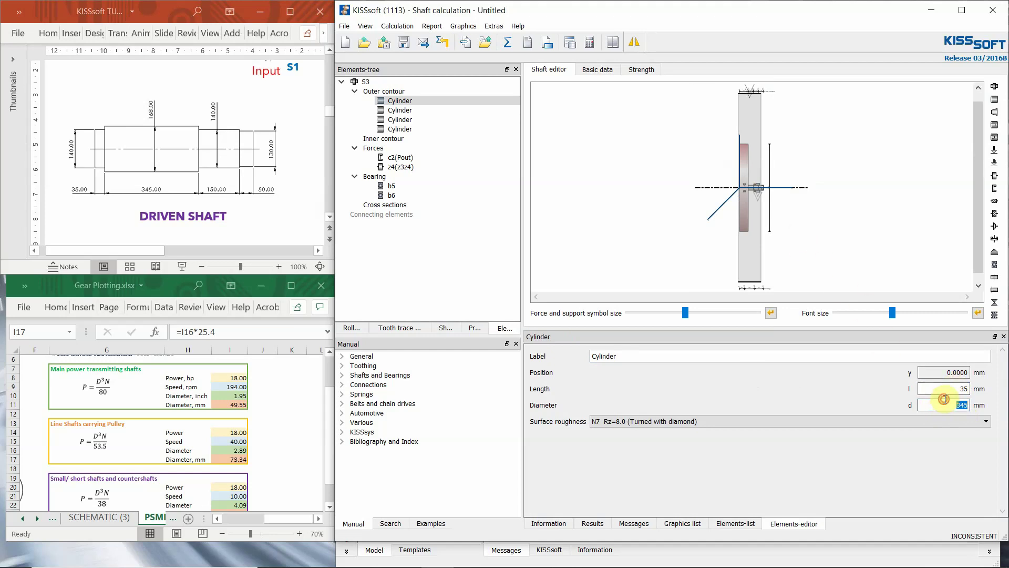
pyautogui.click(941, 441)
pyautogui.doubleClick(951, 402)
pyautogui.write('140')
pyautogui.press('Return')
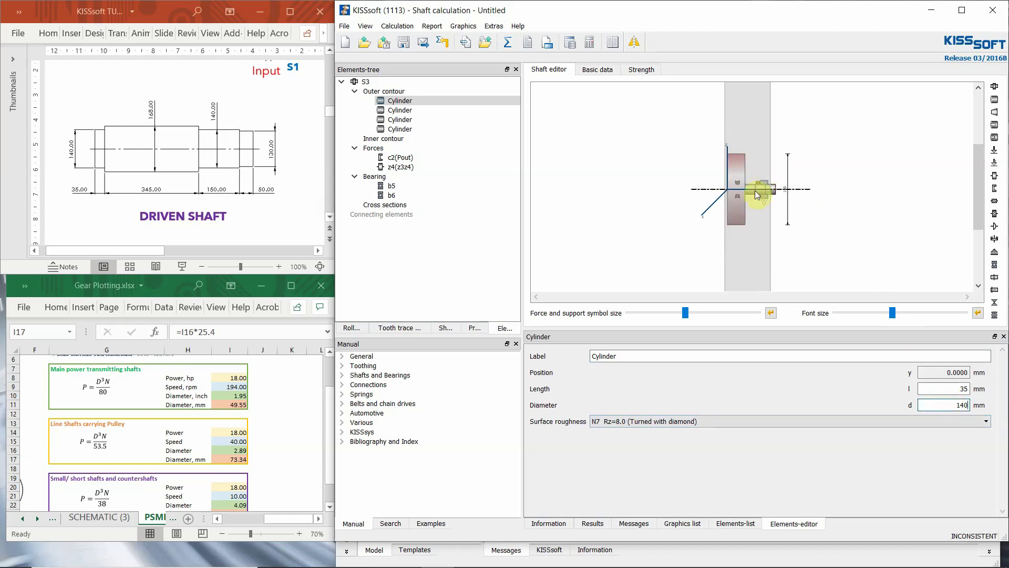
# Set the length of the second cylinder of shaft S3 to 345 mm.
pyautogui.click(756, 197)
pyautogui.doubleClick(942, 390)
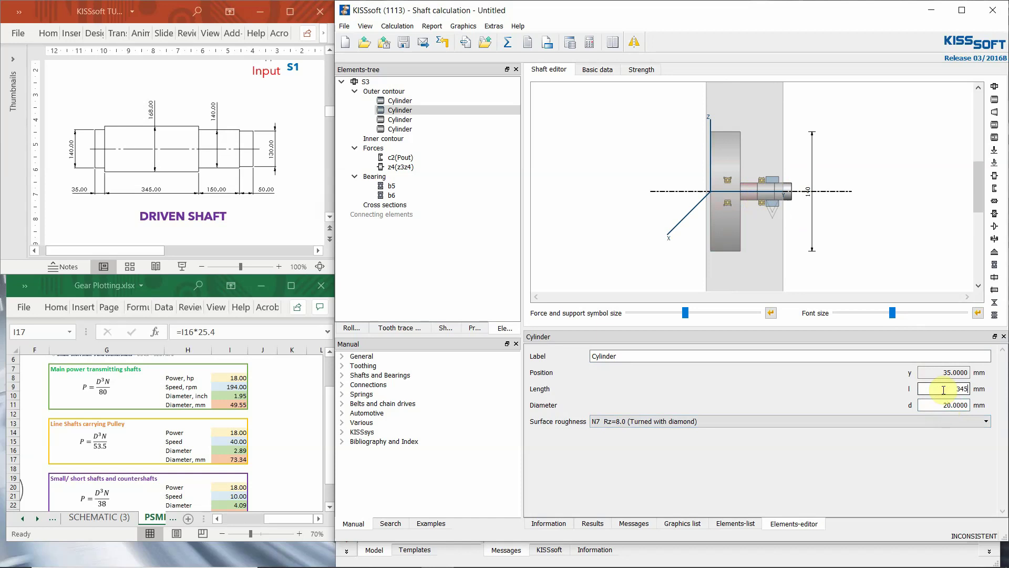
pyautogui.press('Return')
pyautogui.scroll(4, 795, 182)
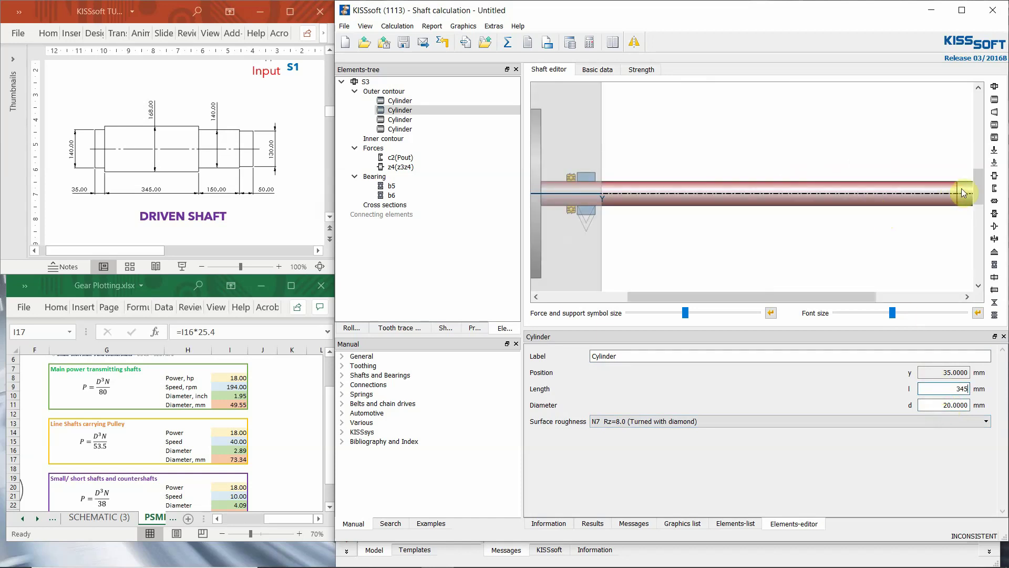
# Set the length of the third cylinder of shaft S3 to 150 mm.
pyautogui.click(955, 192)
pyautogui.scroll(-4, 809, 267)
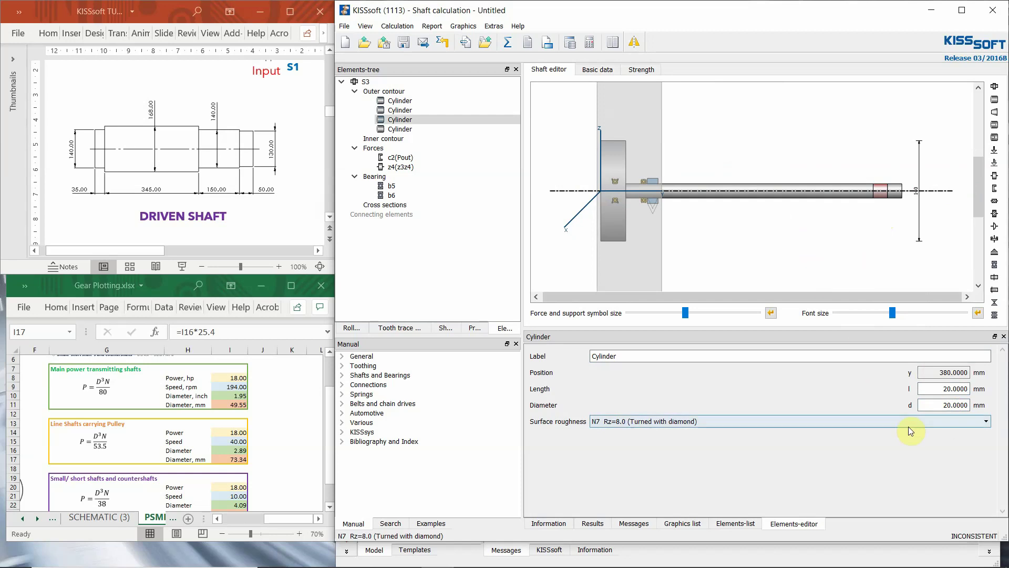
pyautogui.doubleClick(938, 389)
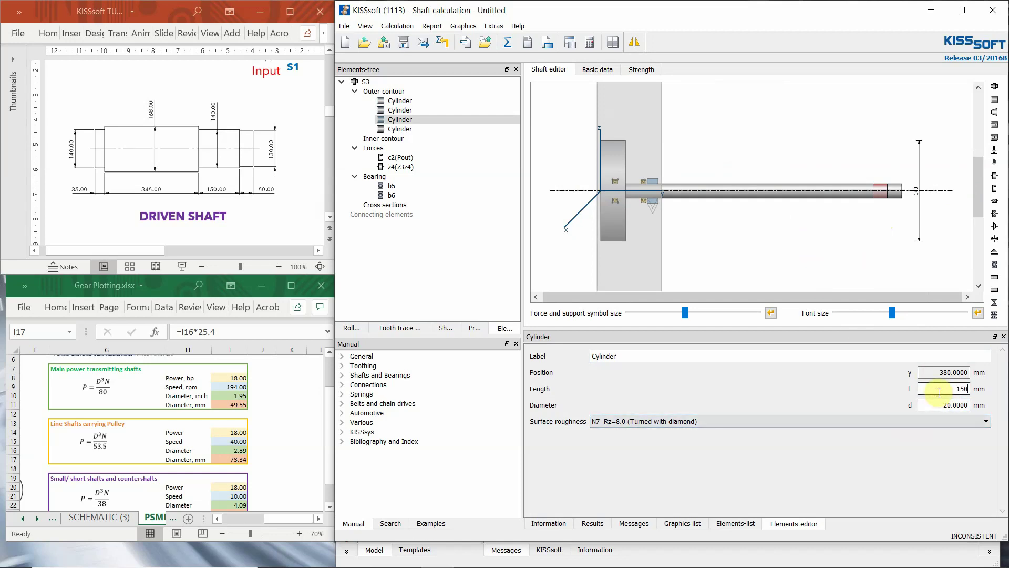
pyautogui.press('Return')
pyautogui.scroll(4, 860, 203)
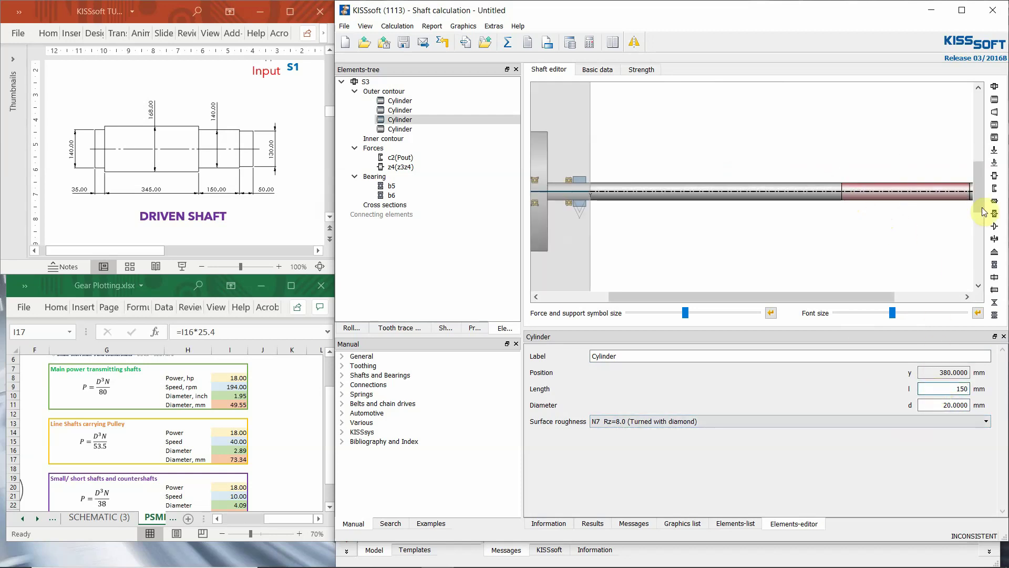
# Set the length of the fourth cylinder of shaft S3 to 50 mm.
pyautogui.scroll(-2, 922, 220)
pyautogui.click(912, 190)
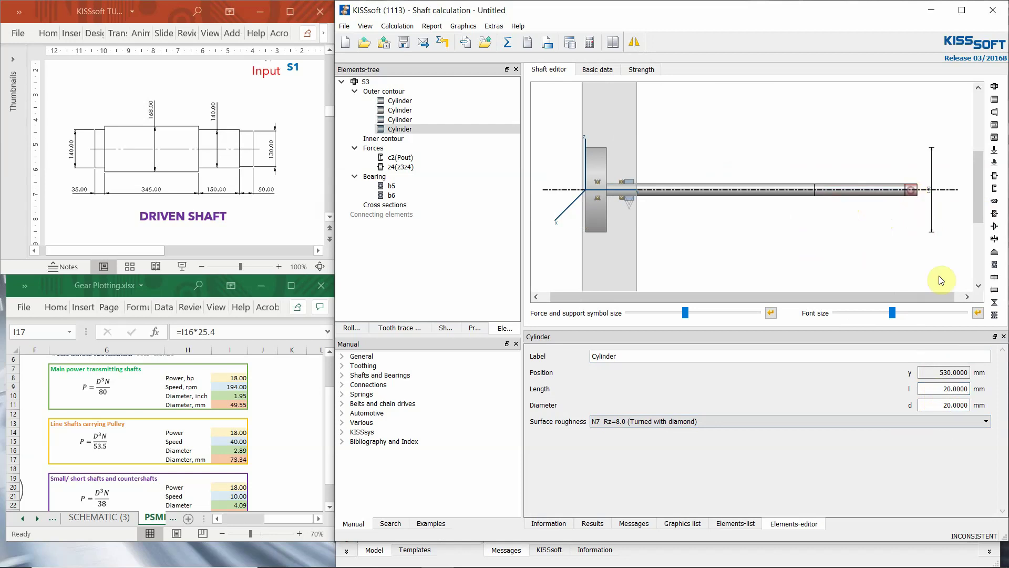
pyautogui.click(956, 386)
pyautogui.write('50')
pyautogui.press('Return')
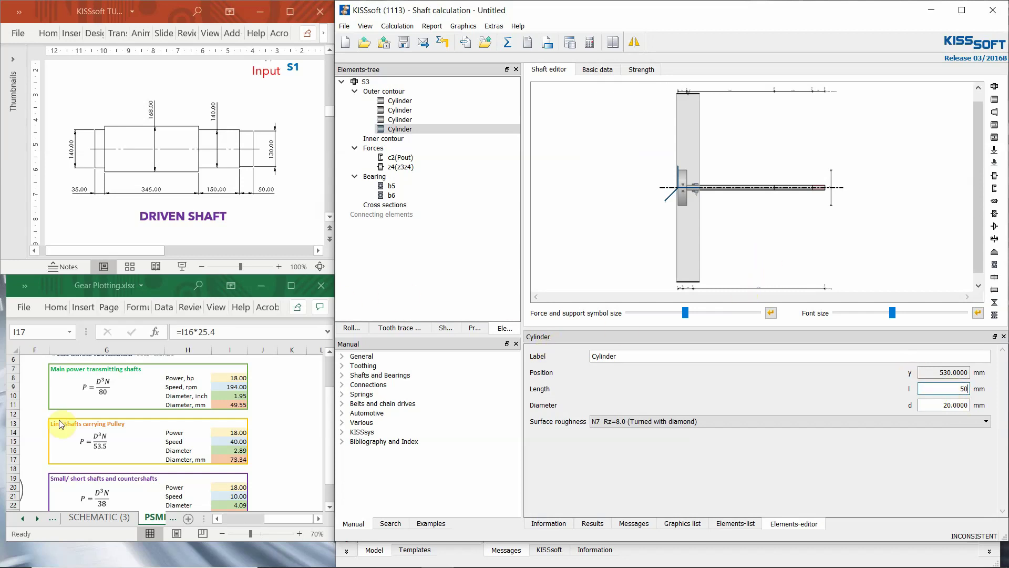
# Check the S3 speed in the basic data, and set the main power transmitting shaft speed to 10 rpm in the Excel sheet Gear Plotting.xlsx.
pyautogui.click(608, 74)
pyautogui.moveTo(924, 100); pyautogui.dragTo(990, 97)
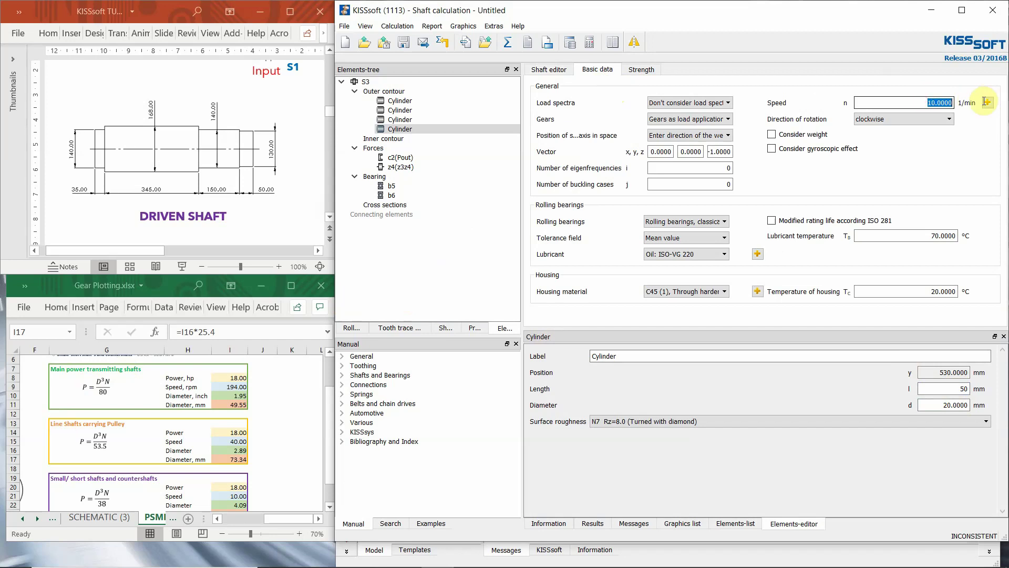
pyautogui.click(112, 437)
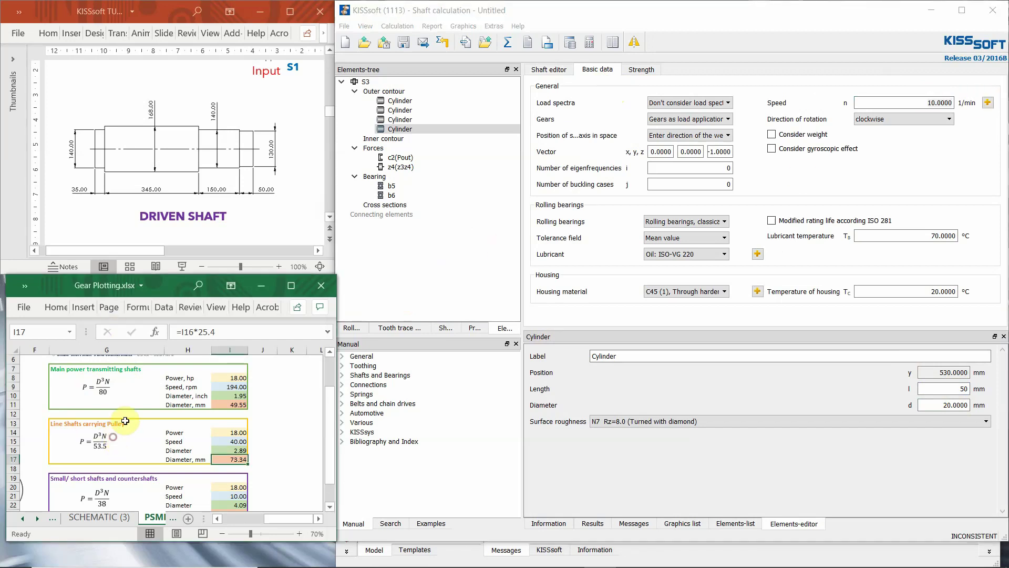
pyautogui.click(236, 387)
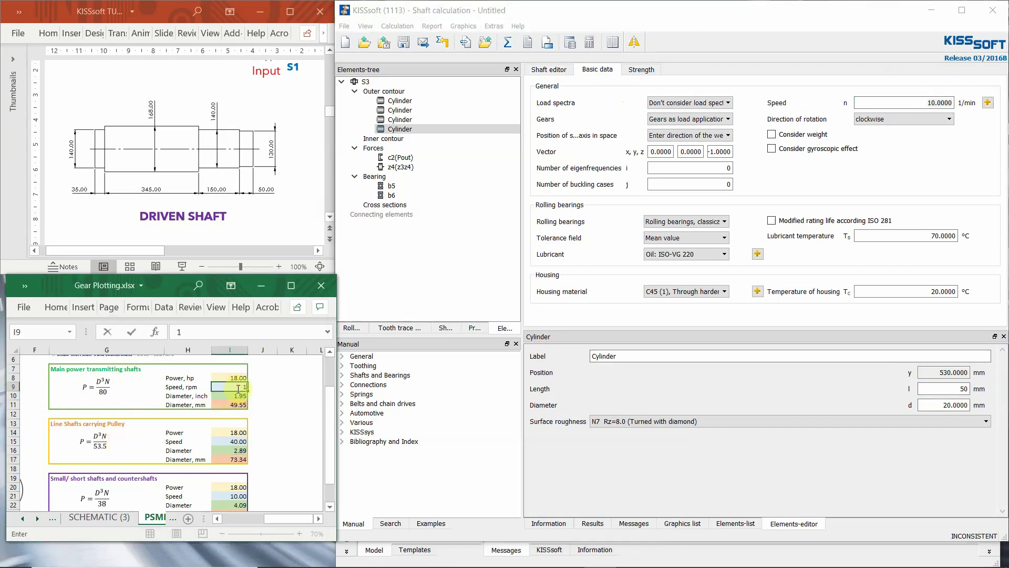
pyautogui.write('10')
pyautogui.press('Return')
pyautogui.click(236, 405)
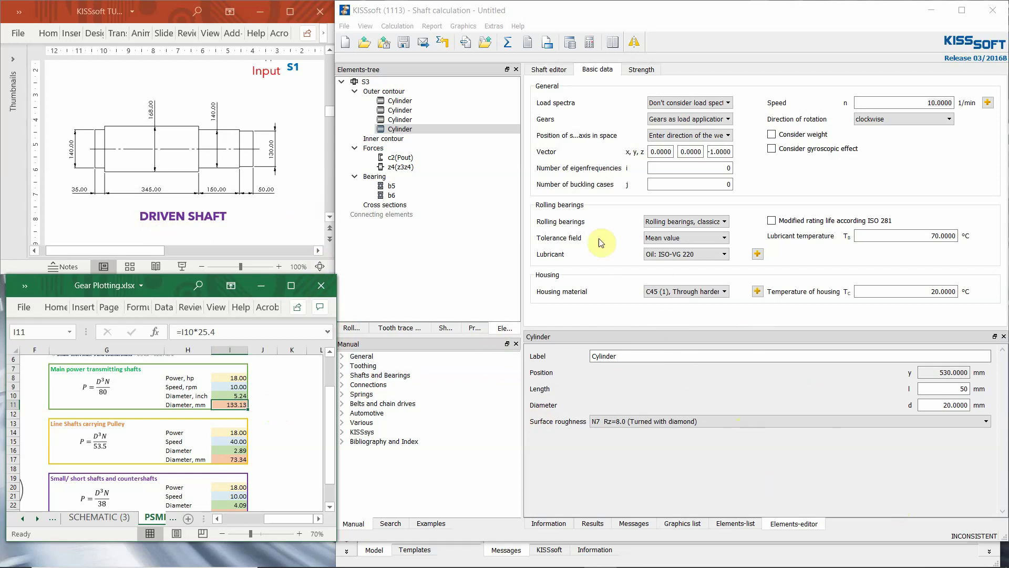
# Back in KISSsoft, set the diameter of the fourth cylinder of S3 to 140 mm and re-enter 140 mm for the first cylinder.
pyautogui.click(550, 64)
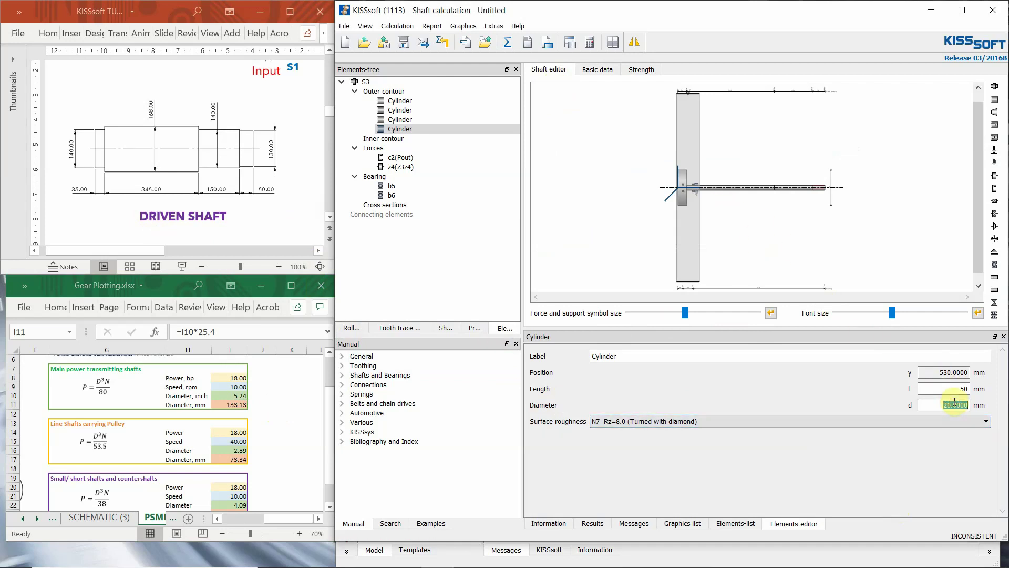
pyautogui.press('Return')
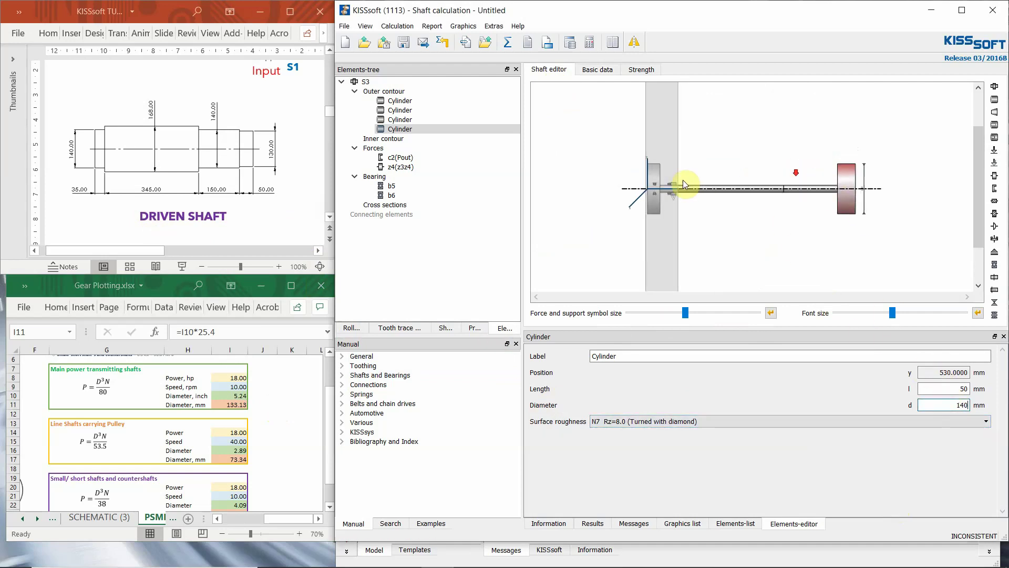
pyautogui.click(651, 180)
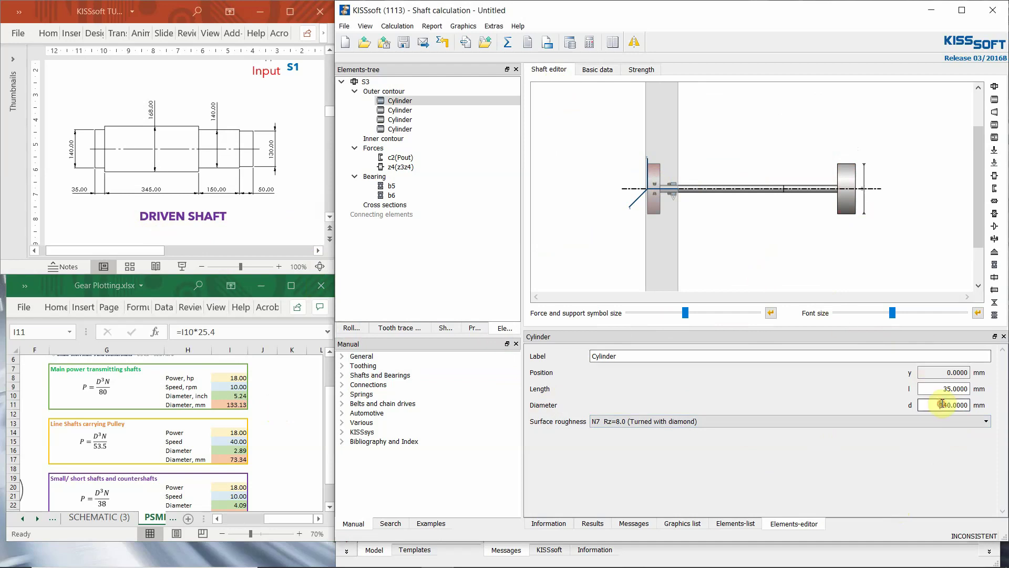
pyautogui.press('Return')
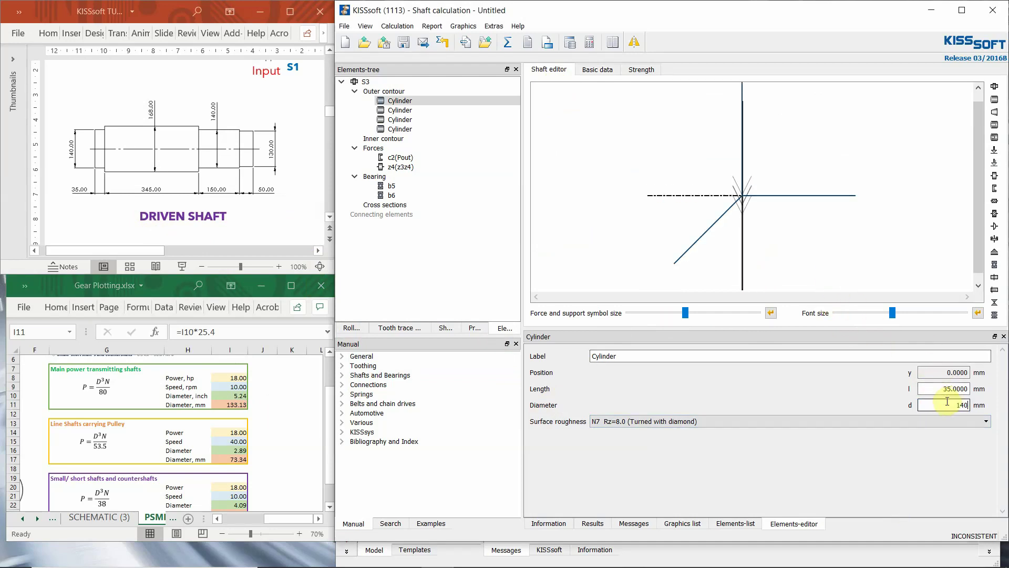
pyautogui.write('0')
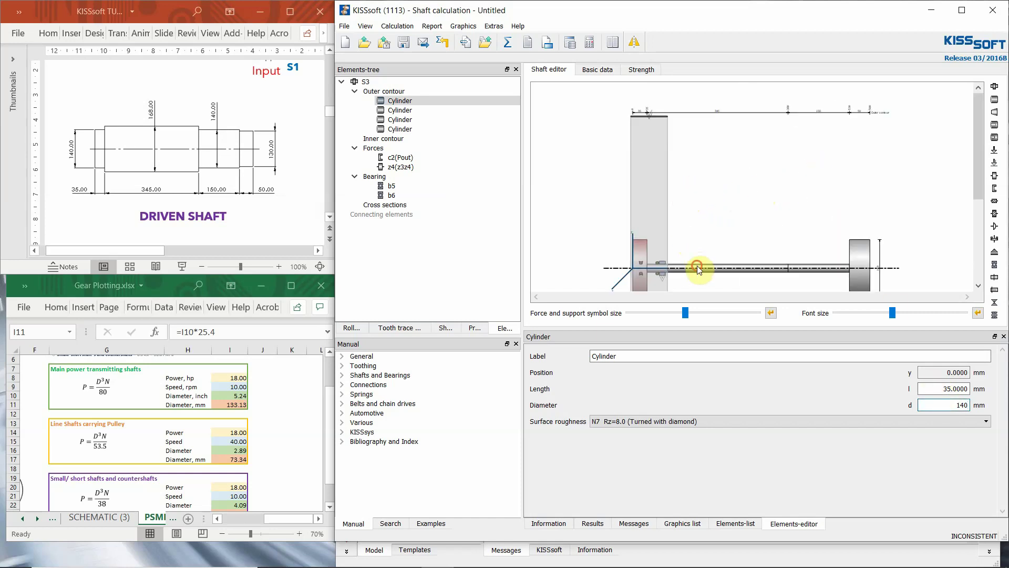
# Set the diameter of the second cylinder of shaft S3 to 150 mm.
pyautogui.click(698, 269)
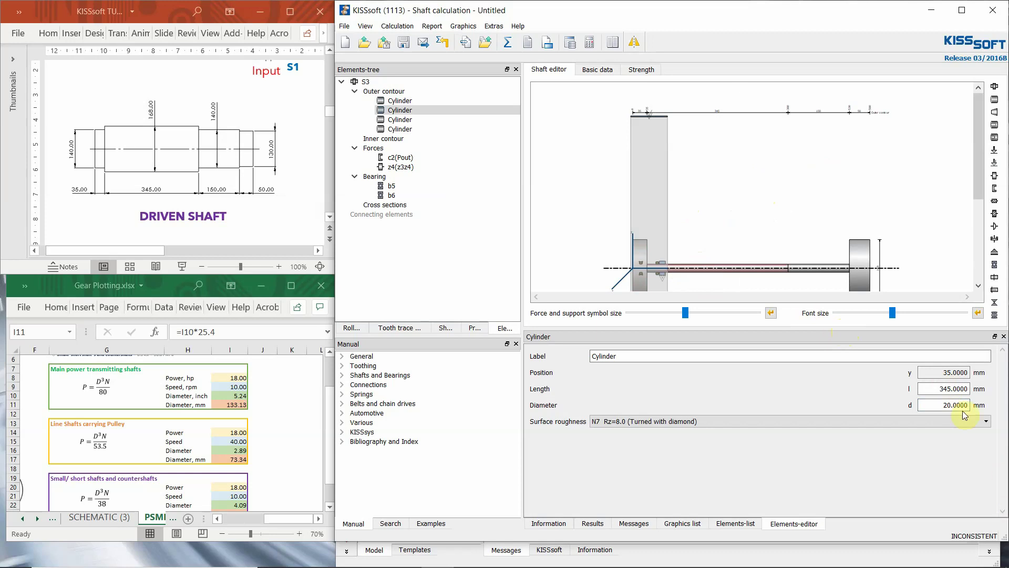
pyautogui.doubleClick(947, 406)
pyautogui.click(945, 390)
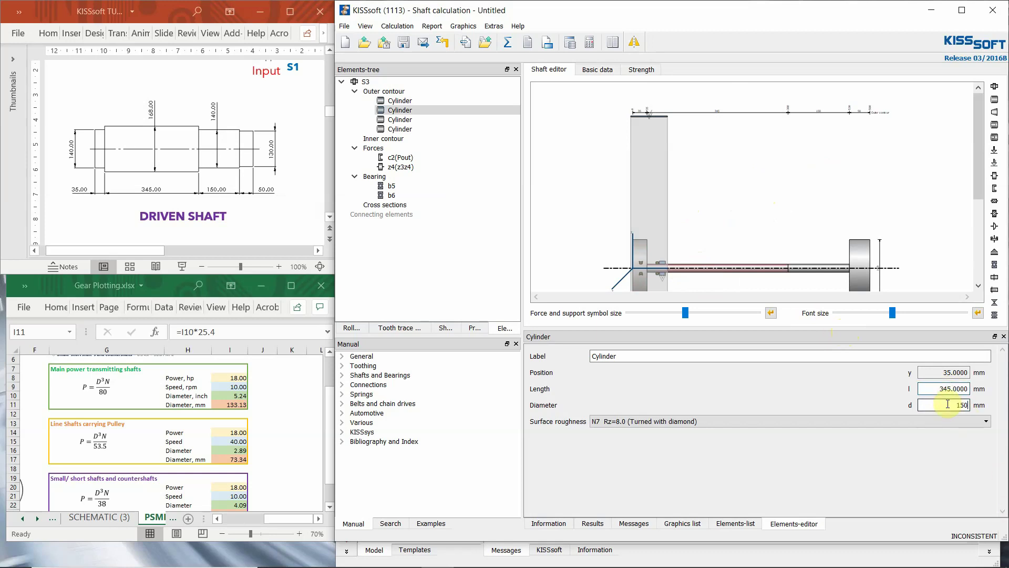
pyautogui.click(947, 404)
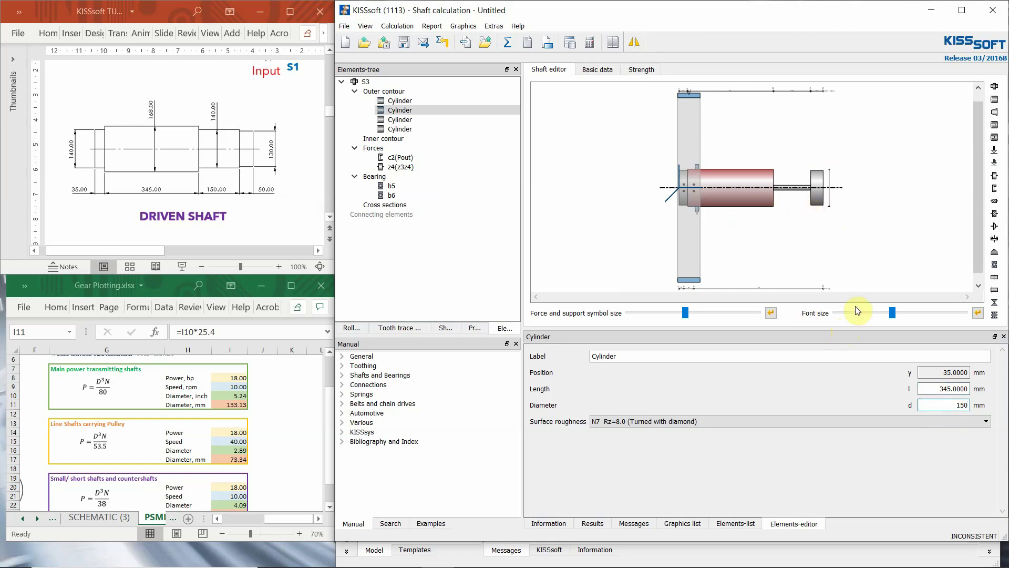
pyautogui.scroll(1, 757, 181)
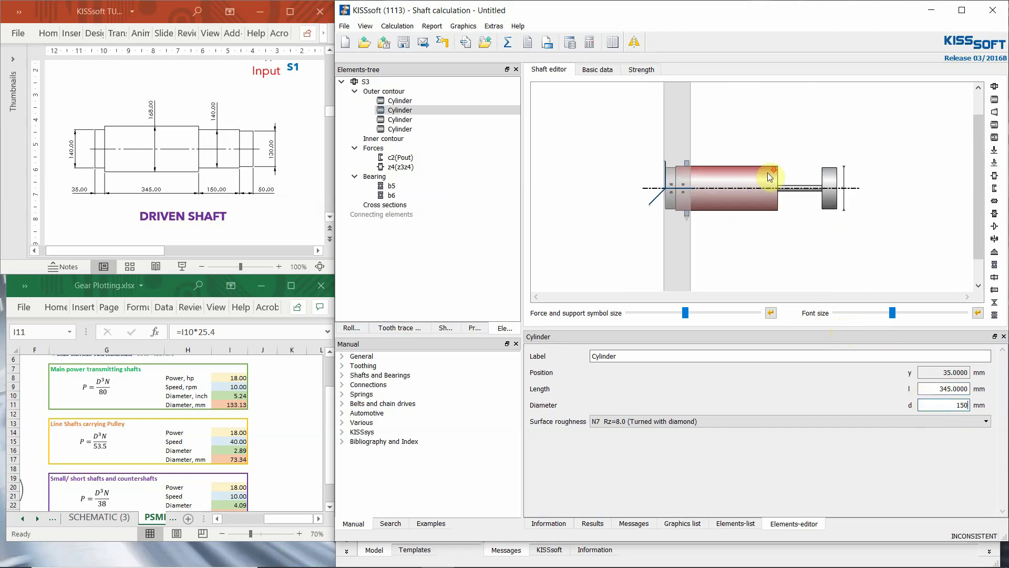
# Set the diameter of the third cylinder of shaft S3 to 150 mm.
pyautogui.click(803, 189)
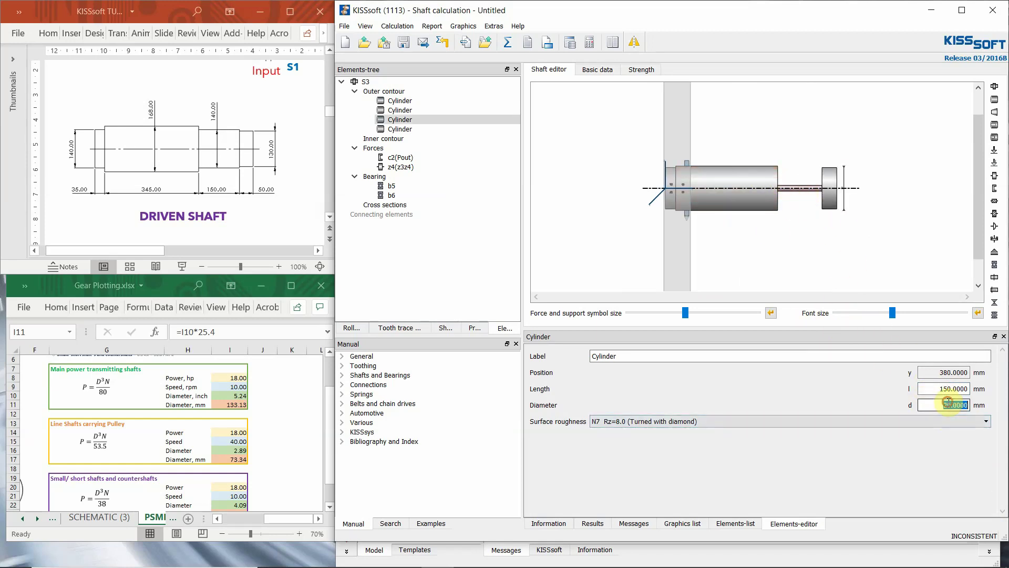
pyautogui.click(938, 381)
pyautogui.write('15')
pyautogui.write('0')
pyautogui.click(950, 403)
pyautogui.press('Return')
# Set the diameter of the 345 mm long second cylinder of shaft S3 to 160 mm.
pyautogui.click(738, 187)
pyautogui.click(959, 404)
pyautogui.press('Return')
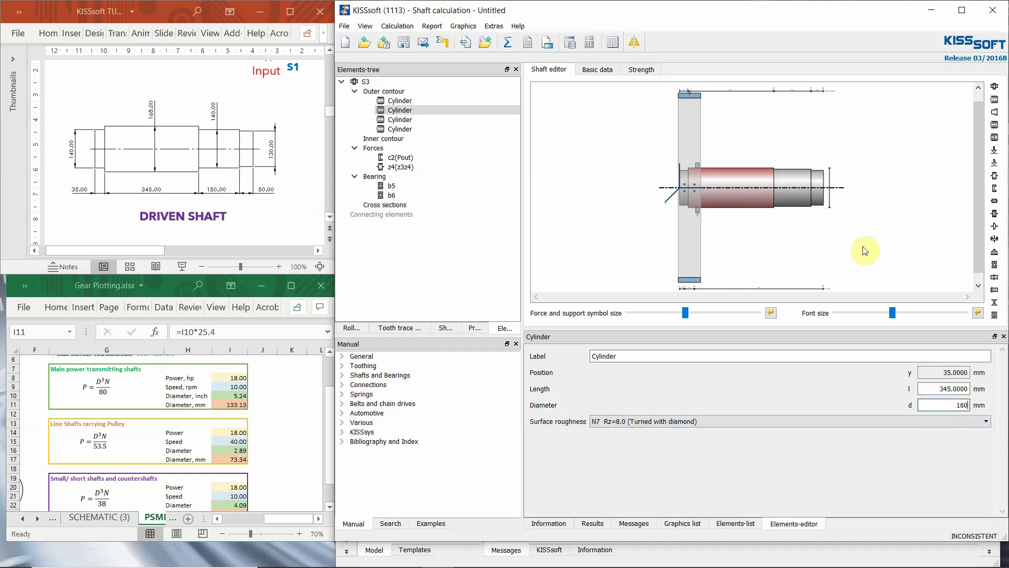
pyautogui.click(860, 239)
pyautogui.scroll(2, 791, 200)
pyautogui.scroll(-2, 661, 174)
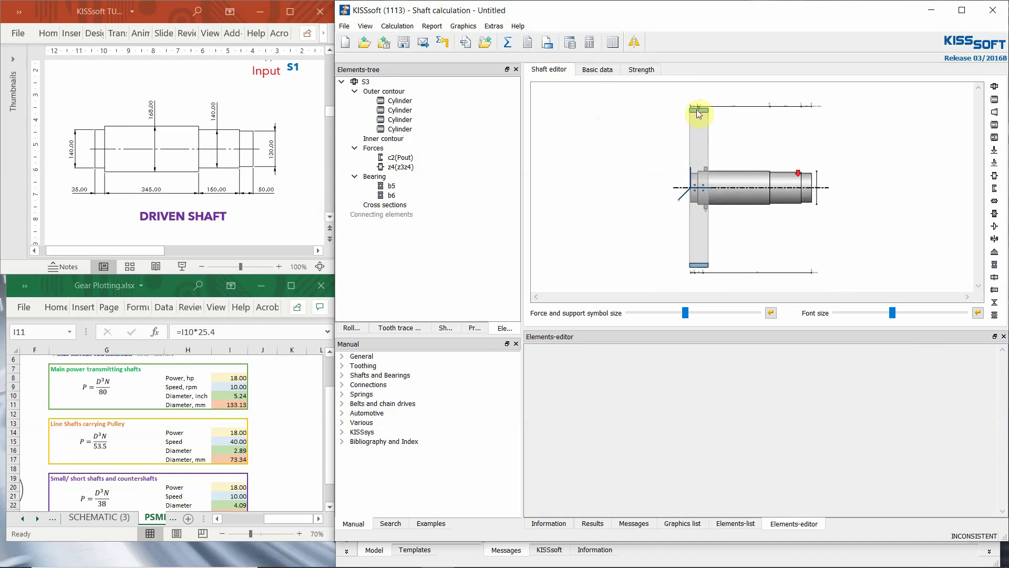
# Enable movable forces and supports, and move gear z4 onto the second cylinder and coupling c2 towards the shaft's far end.
pyautogui.scroll(3, 796, 150)
pyautogui.rightClick(738, 114)
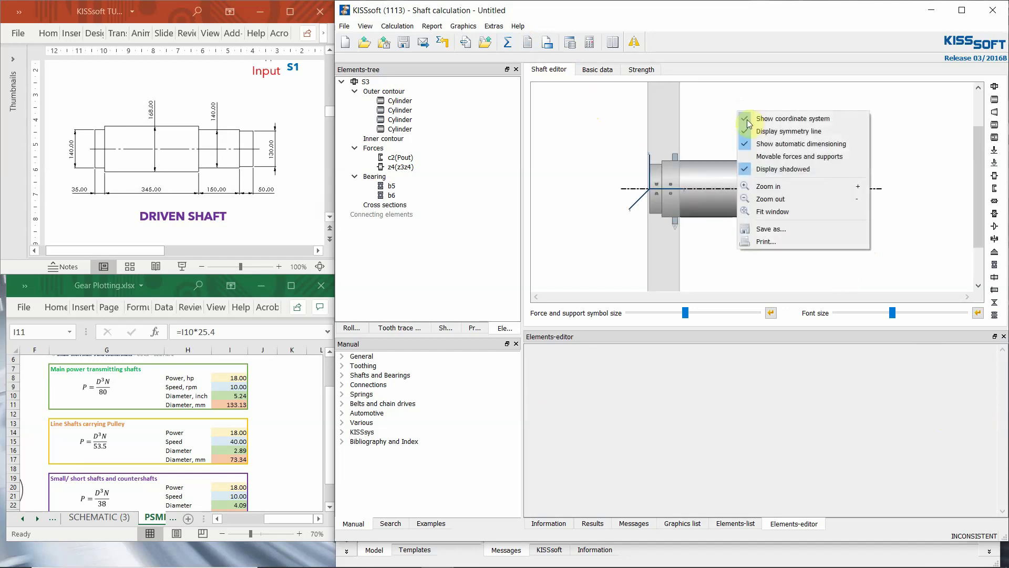
pyautogui.click(768, 155)
pyautogui.moveTo(689, 95); pyautogui.dragTo(744, 101)
pyautogui.moveTo(702, 171); pyautogui.dragTo(817, 166)
# Reposition bearing b6 on the third cylinder at about 420 mm and coupling c2 on the fourth cylinder at about 556 mm.
pyautogui.click(696, 188)
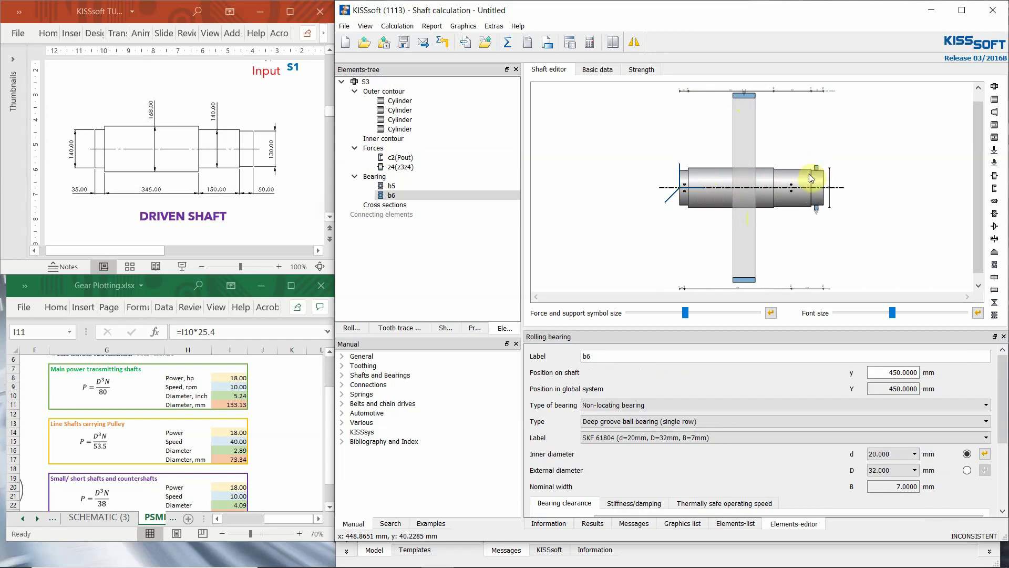
pyautogui.scroll(2, 795, 180)
pyautogui.click(819, 154)
pyautogui.moveTo(816, 154); pyautogui.dragTo(810, 152)
pyautogui.click(857, 175)
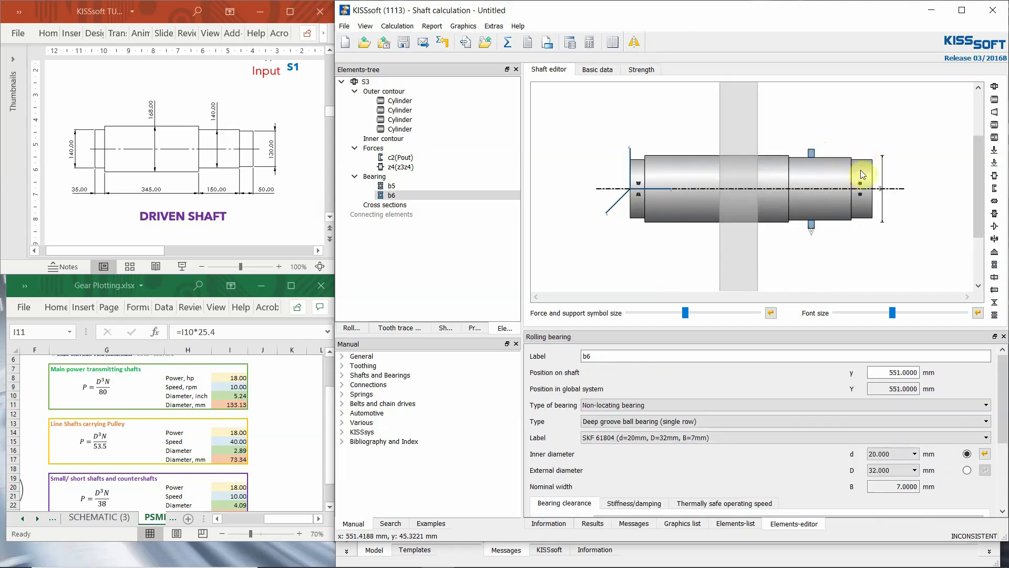
pyautogui.moveTo(862, 175)
pyautogui.mouseDown()
pyautogui.moveTo(827, 170)
pyautogui.moveTo(863, 156)
pyautogui.mouseUp()
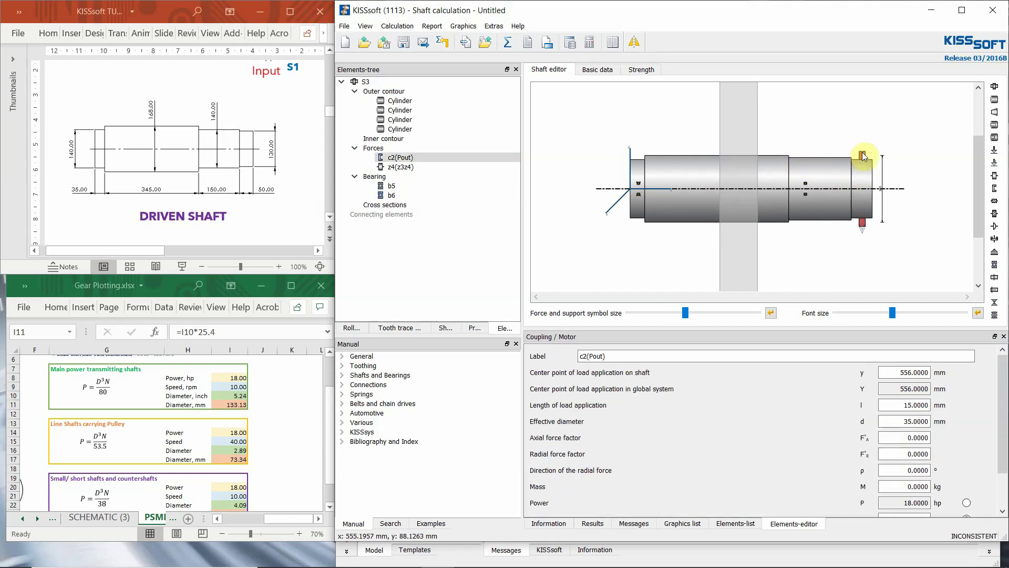
# Assign the single-row deep groove ball bearing SKF 6028 to bearing b5 and move it to about 10 mm on the first cylinder.
pyautogui.click(637, 187)
pyautogui.click(639, 184)
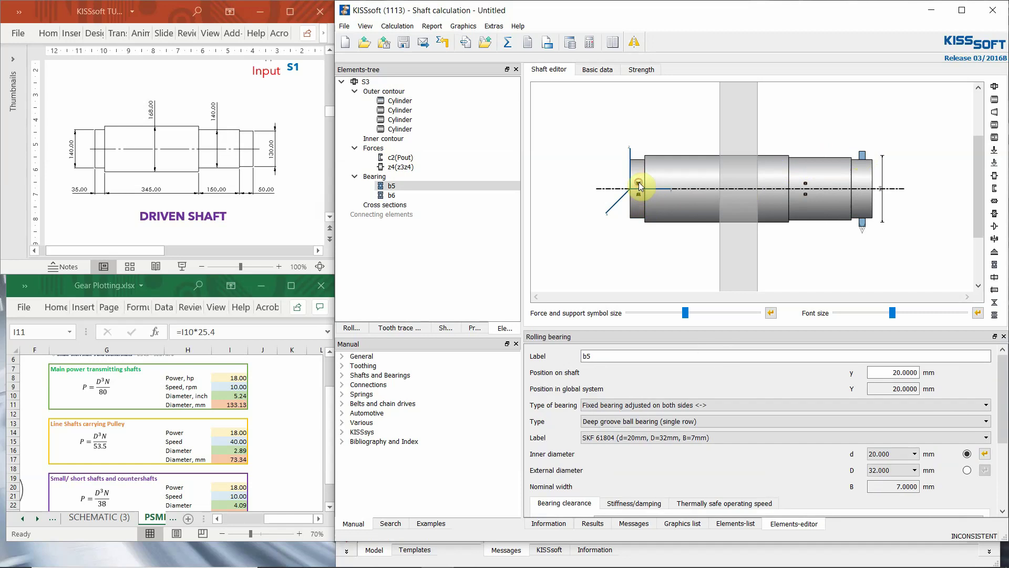
pyautogui.click(637, 421)
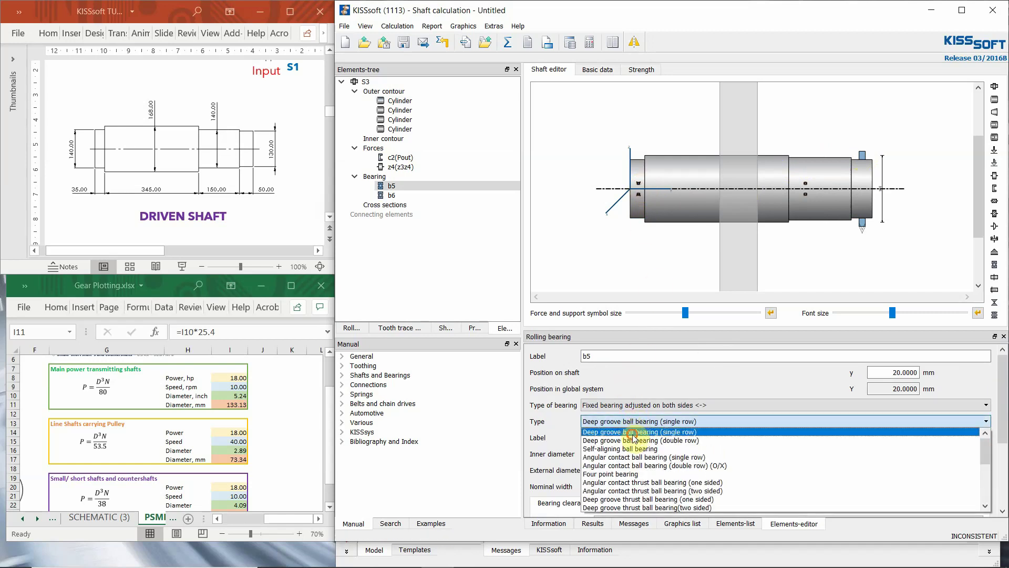
pyautogui.click(629, 430)
pyautogui.click(631, 438)
pyautogui.click(631, 475)
pyautogui.moveTo(641, 150); pyautogui.dragTo(638, 151)
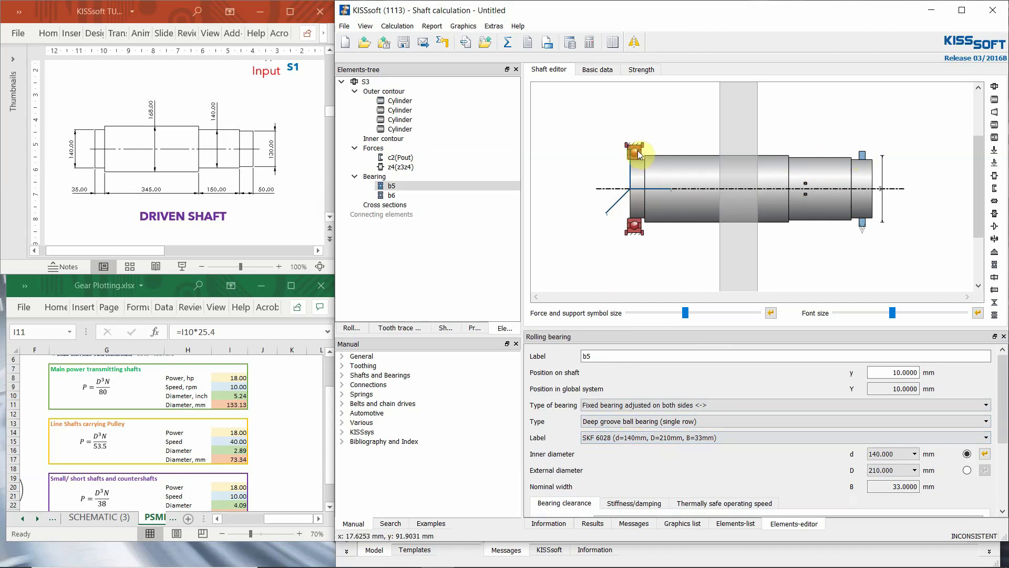
# Set bearing b5 as fixed bearing adjusted on left side and place it in contact with the right end of its cylinder.
pyautogui.click(612, 405)
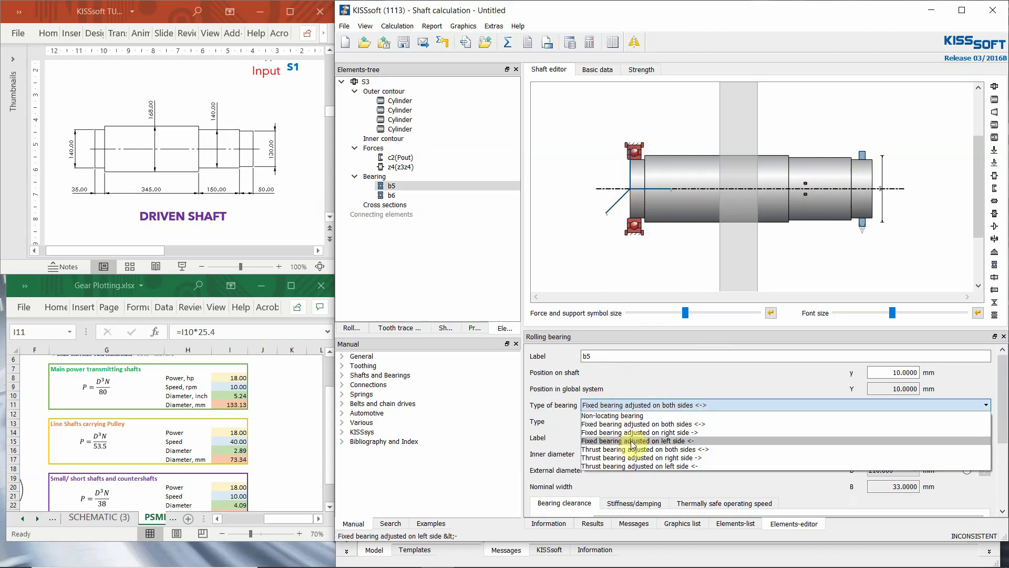
pyautogui.click(628, 441)
pyautogui.rightClick(636, 153)
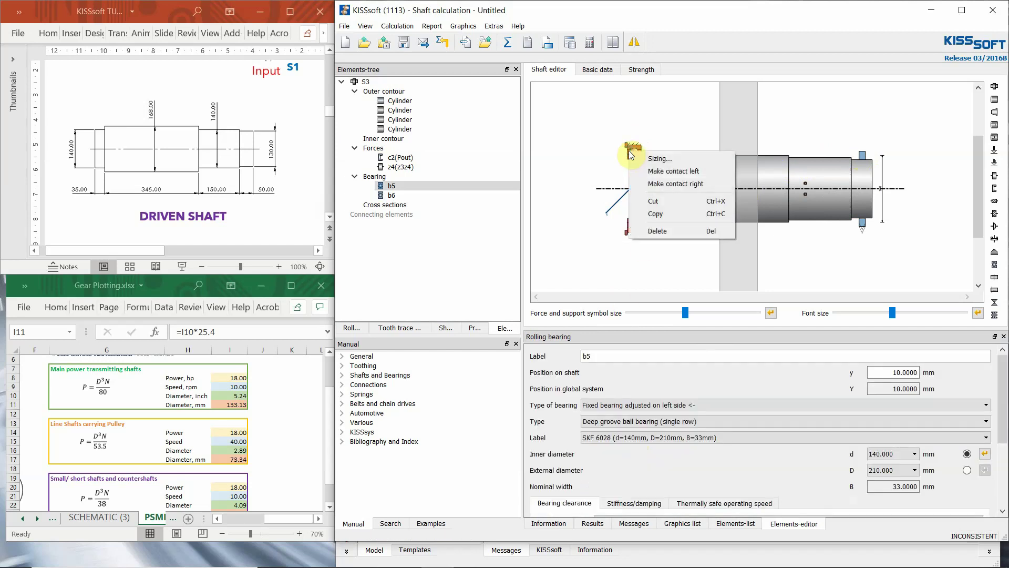
pyautogui.click(740, 186)
# Assign the single-row deep groove ball bearing SKF 6030 to bearing b6 and place it in contact with the left end of the third cylinder.
pyautogui.scroll(5, 740, 187)
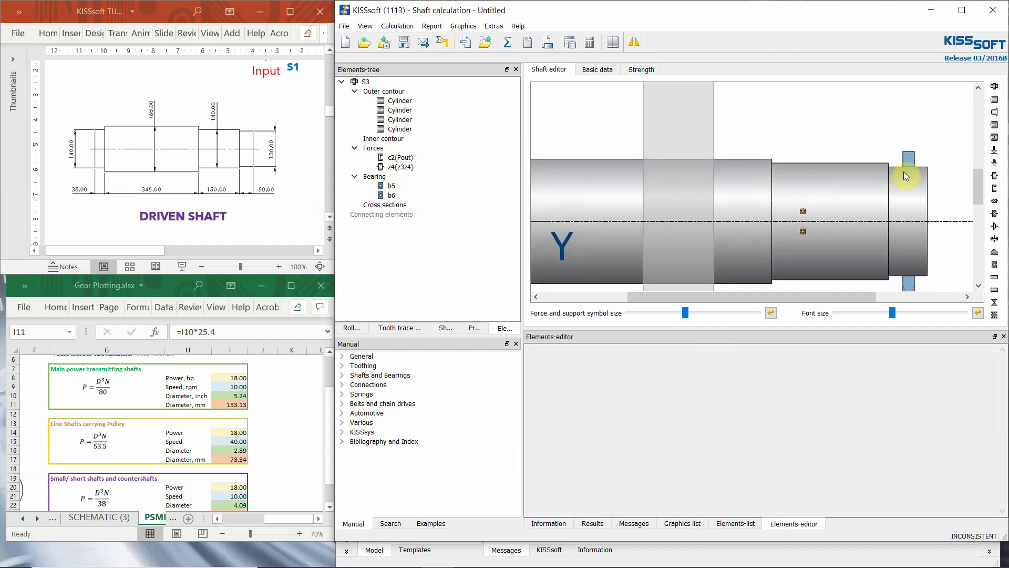
pyautogui.click(804, 212)
pyautogui.click(620, 421)
pyautogui.click(621, 432)
pyautogui.click(622, 438)
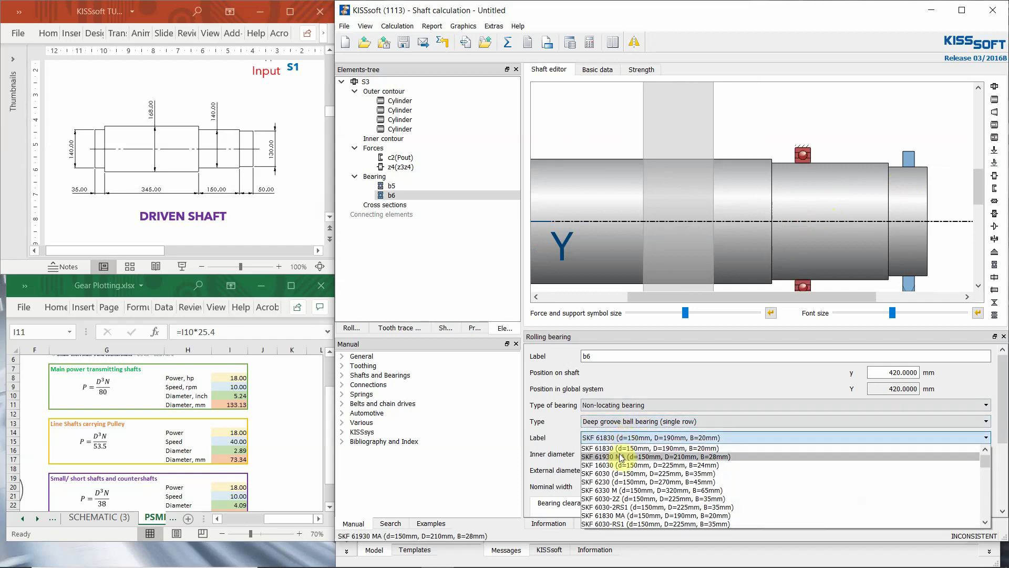
pyautogui.click(621, 473)
pyautogui.rightClick(803, 147)
pyautogui.click(833, 159)
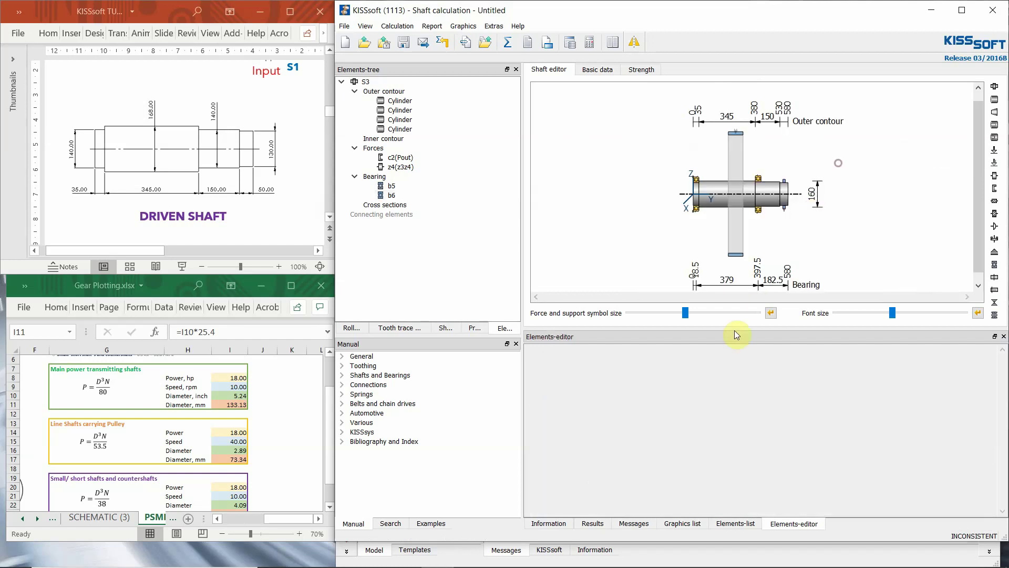
# Set bearing b6 as fixed bearing adjusted on right side.
pyautogui.scroll(4, 750, 216)
pyautogui.click(790, 150)
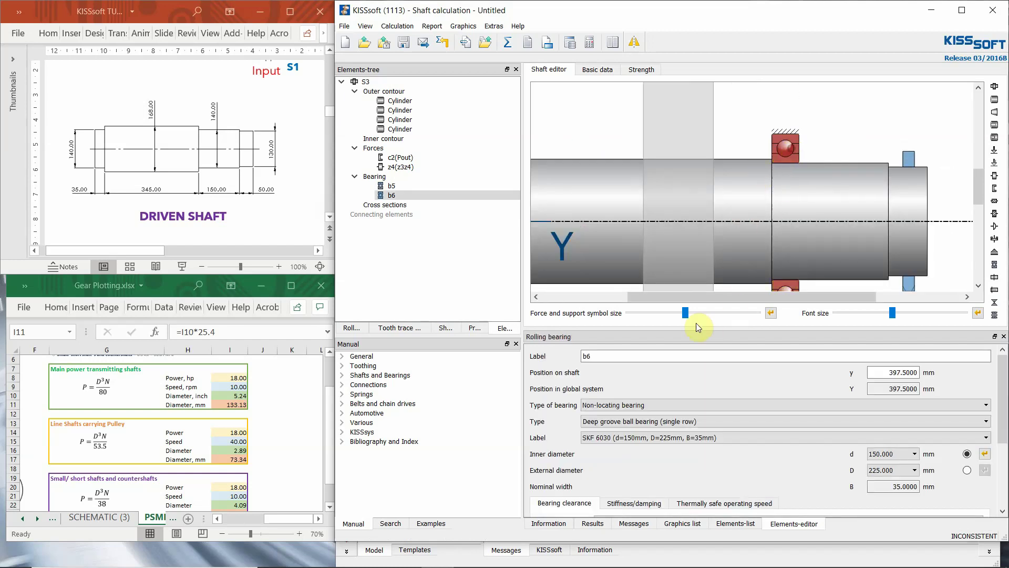
pyautogui.click(623, 405)
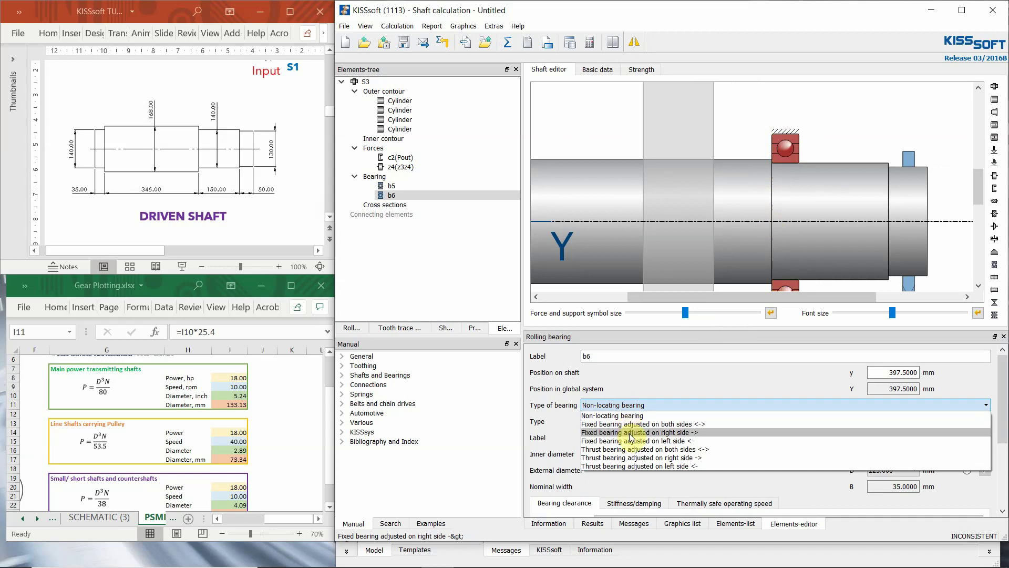
pyautogui.click(630, 433)
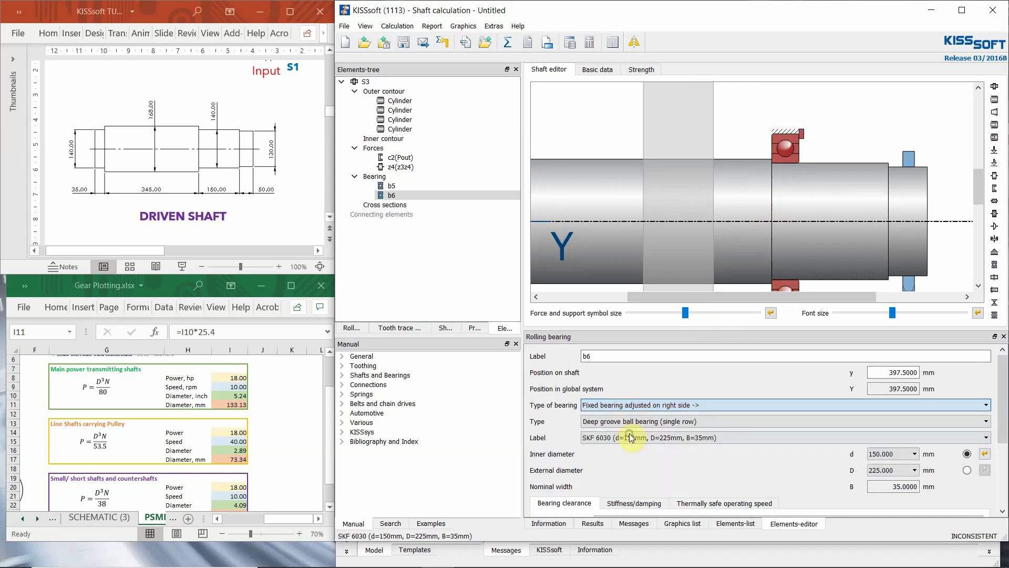
# Set the effective diameter of coupling c2(Pout) to 200 mm and its length of load application to 50 mm.
pyautogui.click(910, 156)
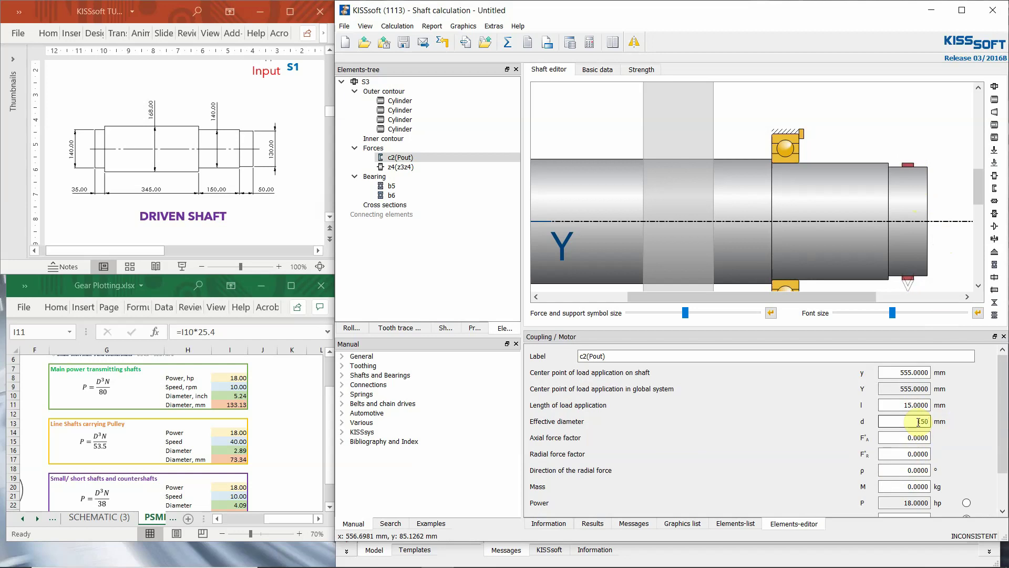
pyautogui.click(918, 422)
pyautogui.write('200')
pyautogui.click(913, 405)
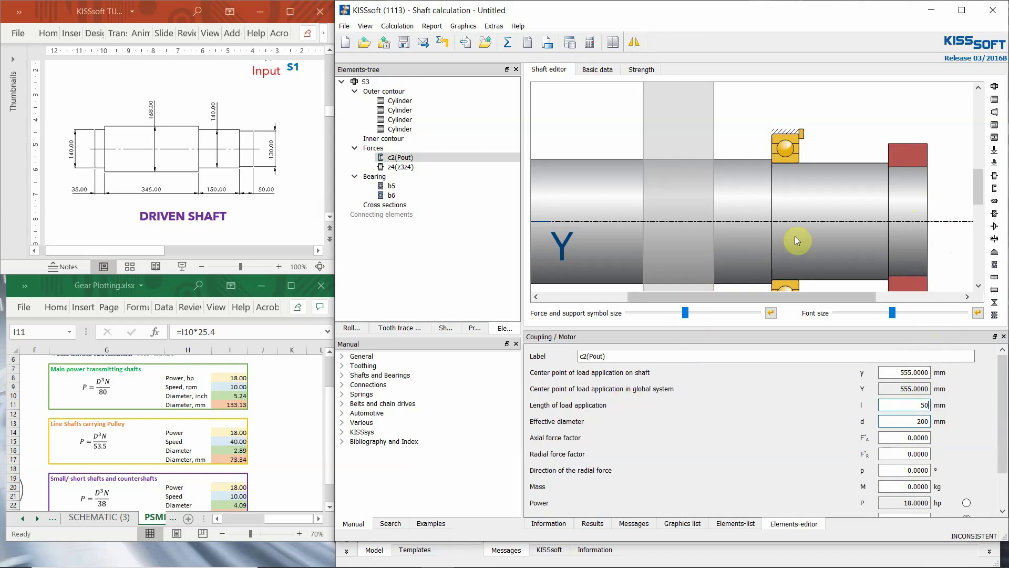
# Set the position of cylindrical gear z4(z3z4) on the shaft to 250 mm.
pyautogui.click(852, 118)
pyautogui.scroll(2, 851, 119)
pyautogui.scroll(-7, 795, 150)
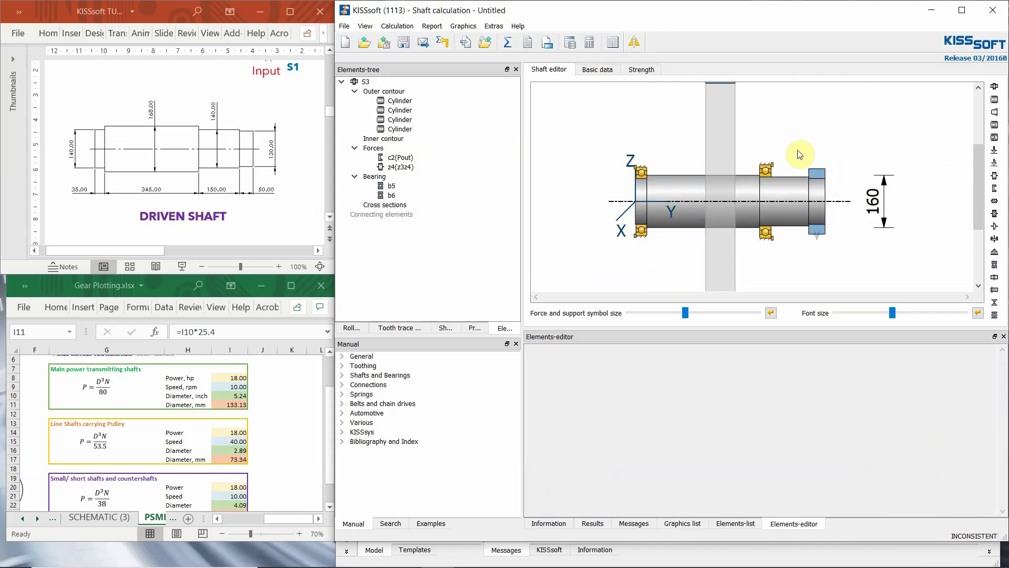
pyautogui.scroll(-3, 798, 153)
pyautogui.click(733, 126)
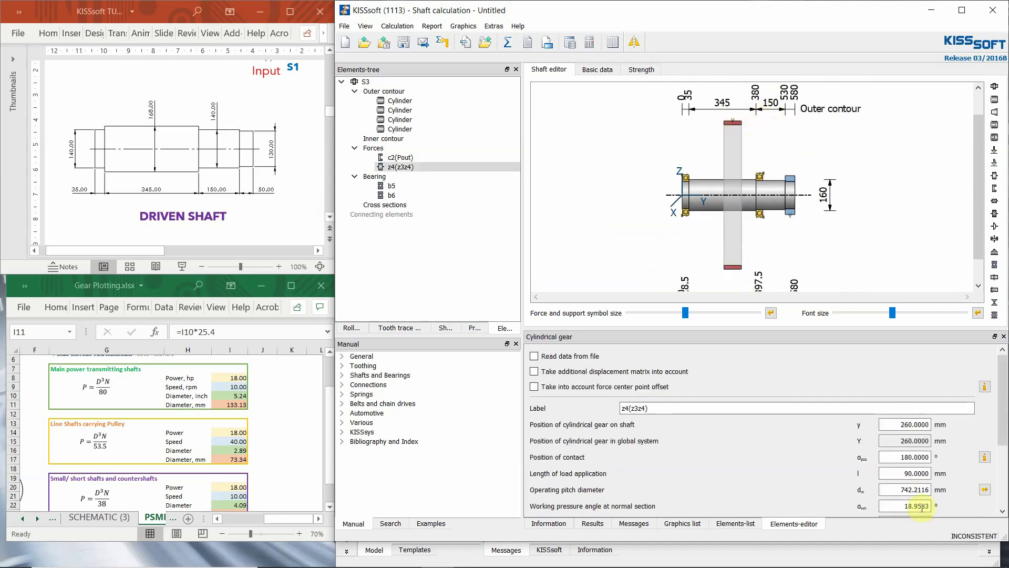
pyautogui.doubleClick(925, 424)
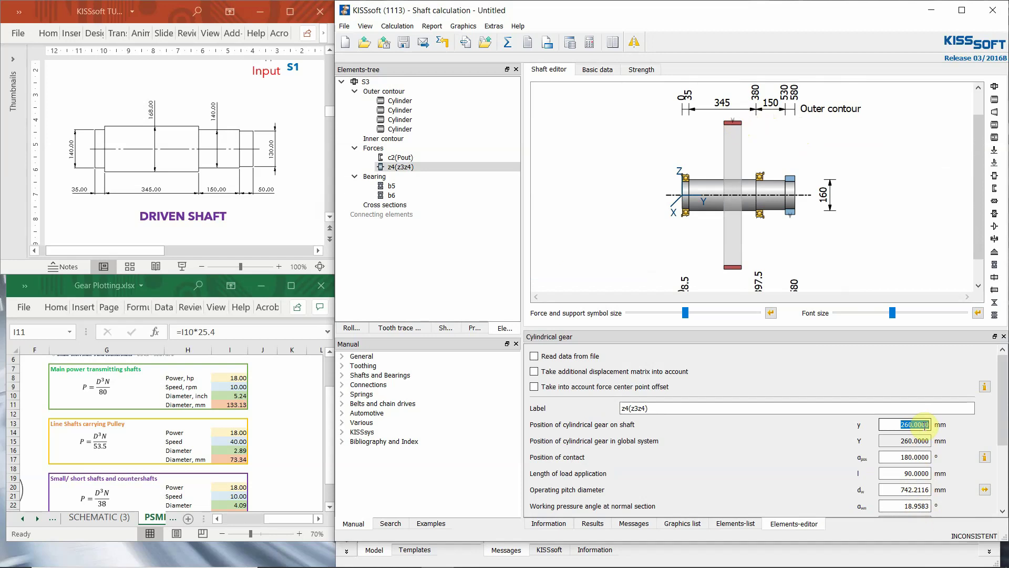
pyautogui.press('Return')
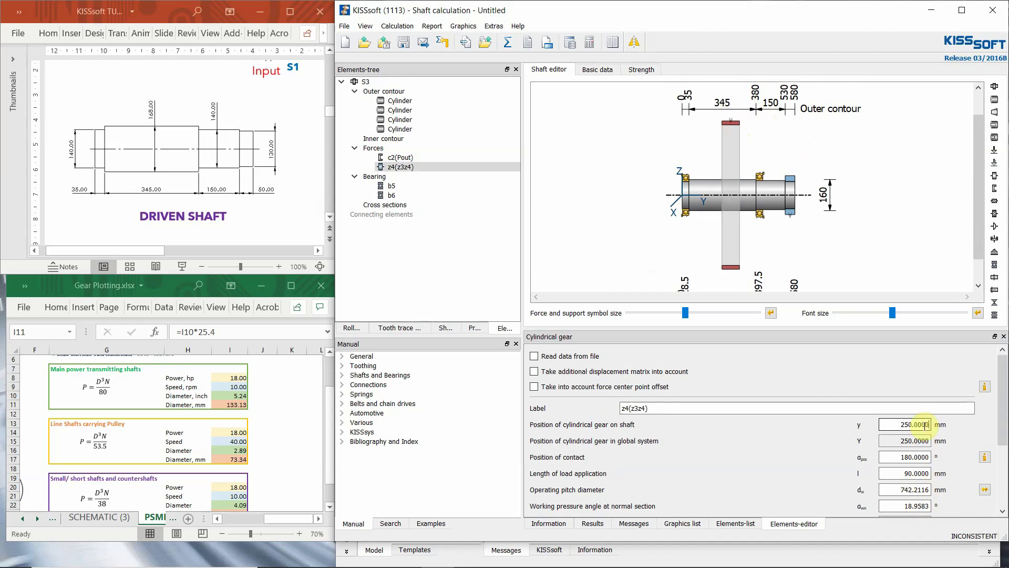
# Run the S3 shaft calculation and check the bearing service life and maximum deflection.
pyautogui.click(508, 43)
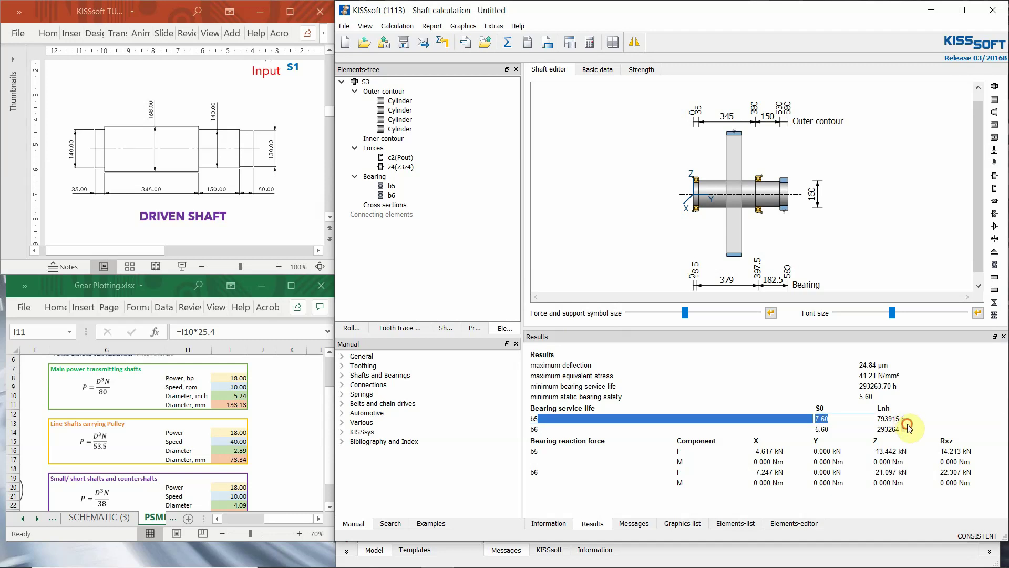
pyautogui.moveTo(876, 429); pyautogui.dragTo(901, 429)
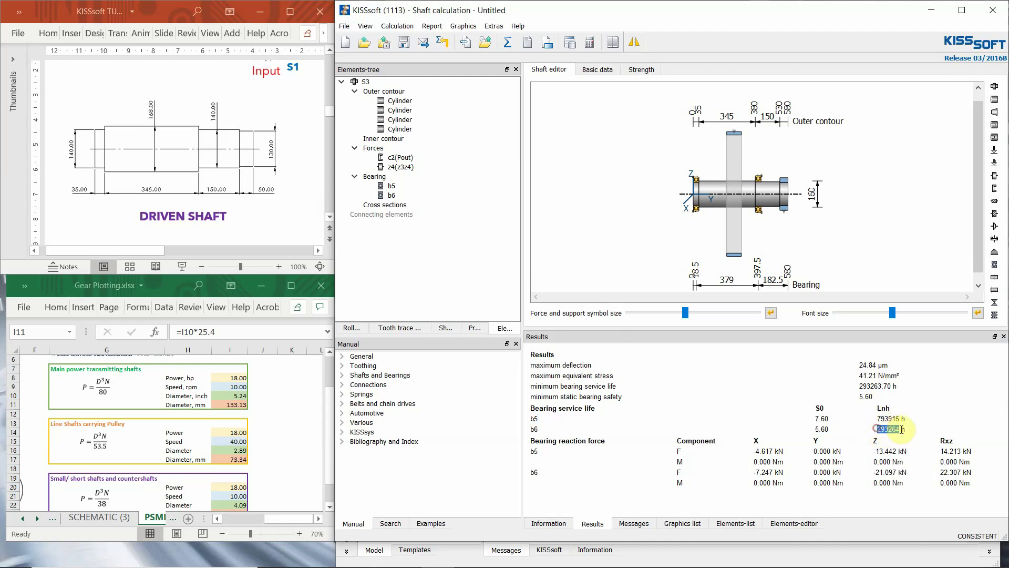
pyautogui.moveTo(856, 367); pyautogui.dragTo(884, 370)
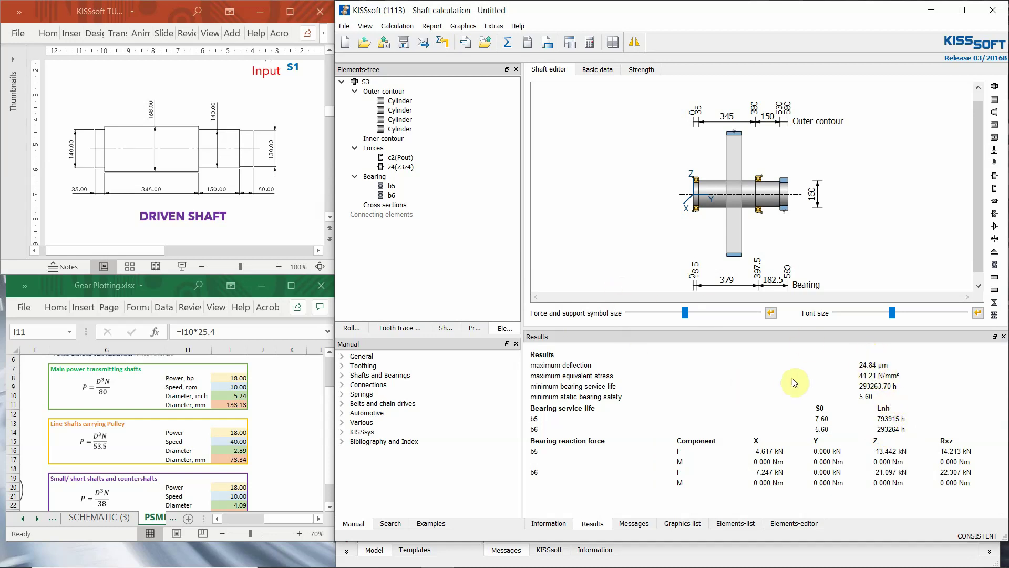
# Dock the shaft graphic above the elements tree, show the 3D display Deformation (bending), and review the shaft and its results.
pyautogui.click(463, 26)
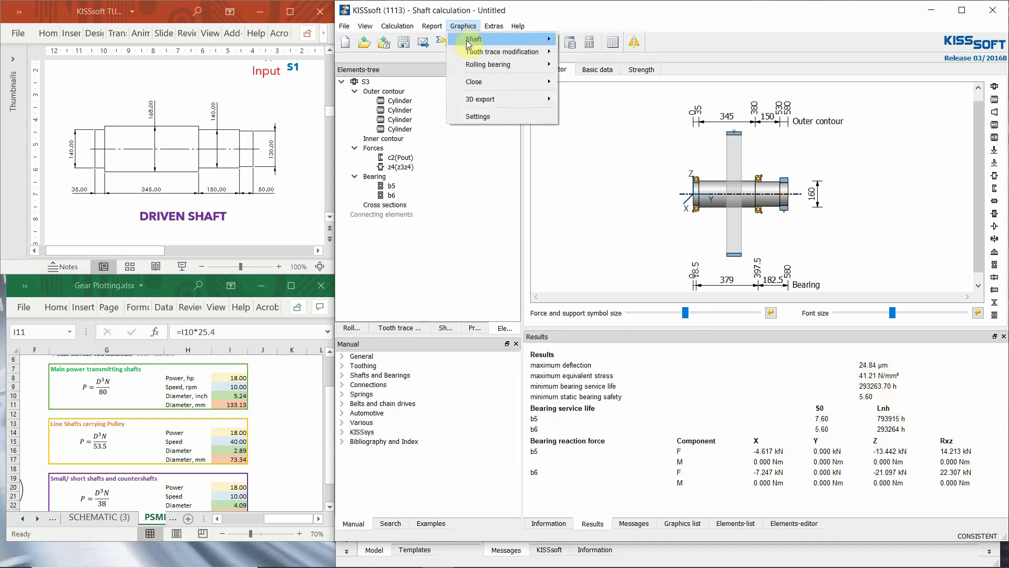
pyautogui.moveTo(474, 39)
pyautogui.click(590, 46)
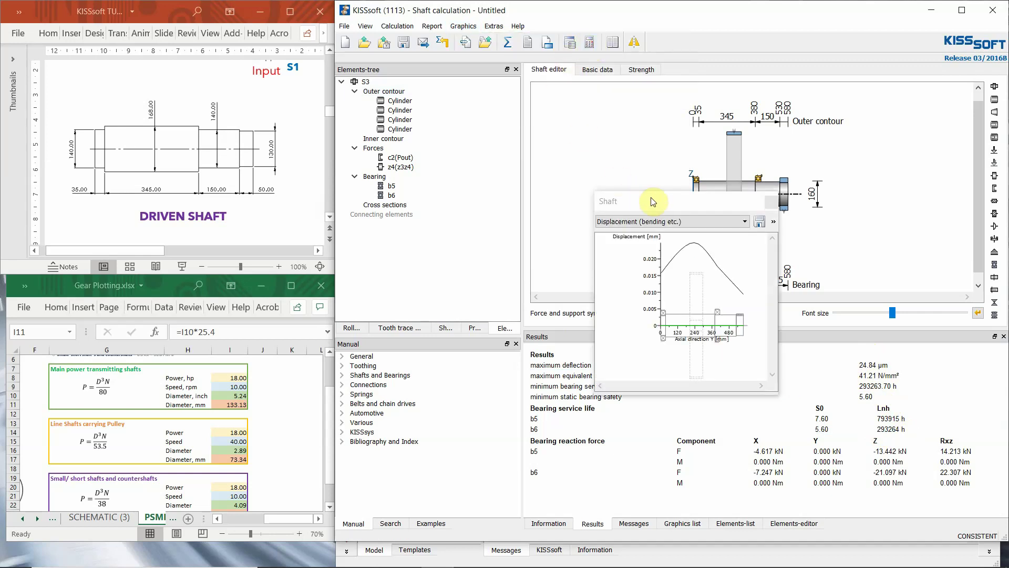
pyautogui.moveTo(679, 197); pyautogui.dragTo(446, 102)
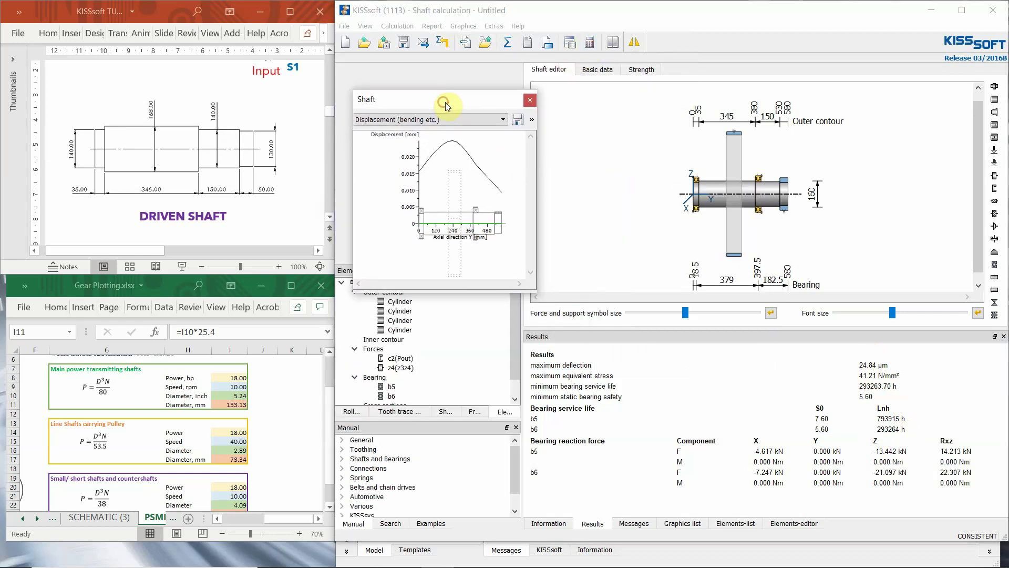
pyautogui.click(448, 90)
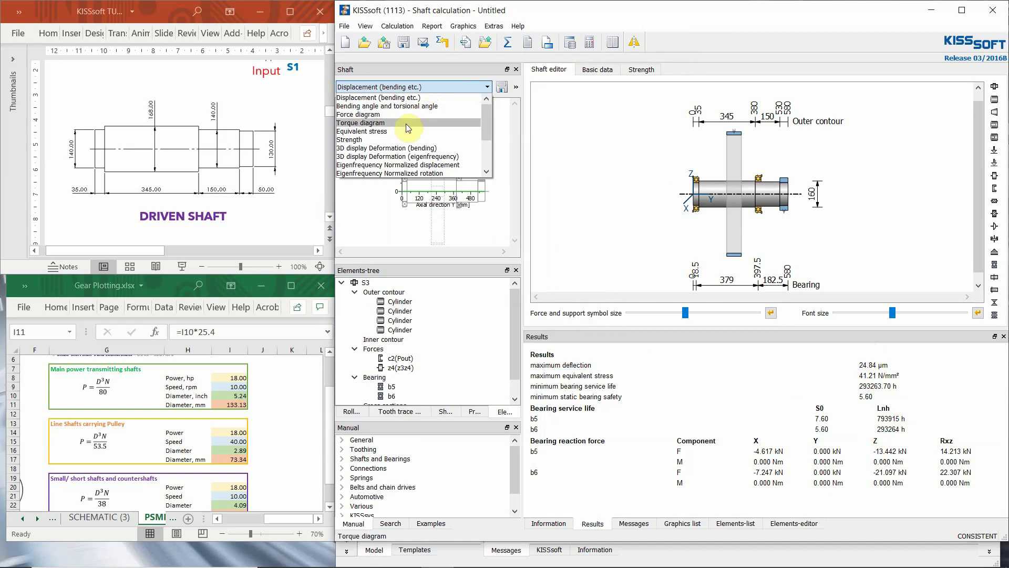
pyautogui.click(401, 145)
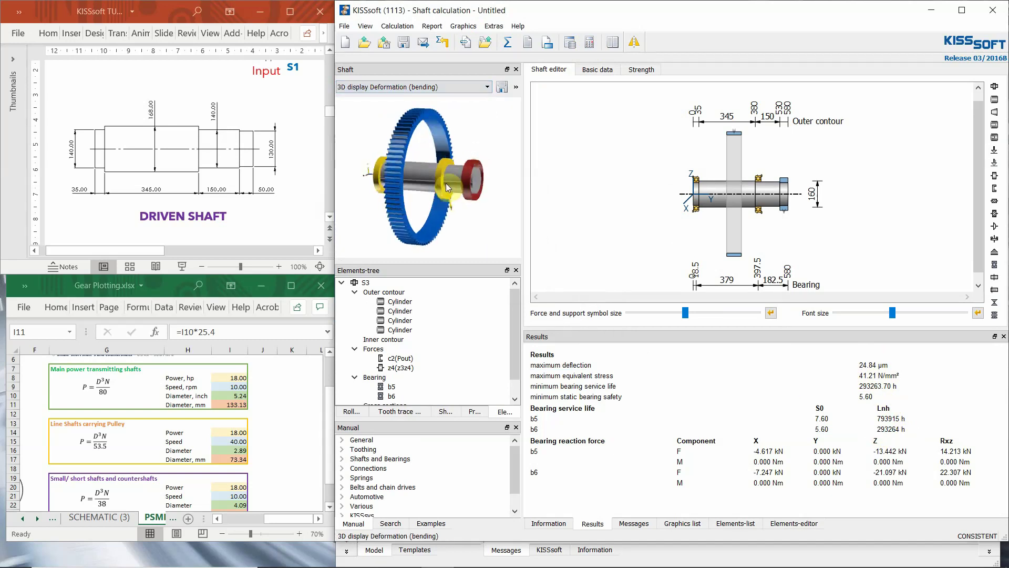
pyautogui.click(518, 87)
pyautogui.click(521, 143)
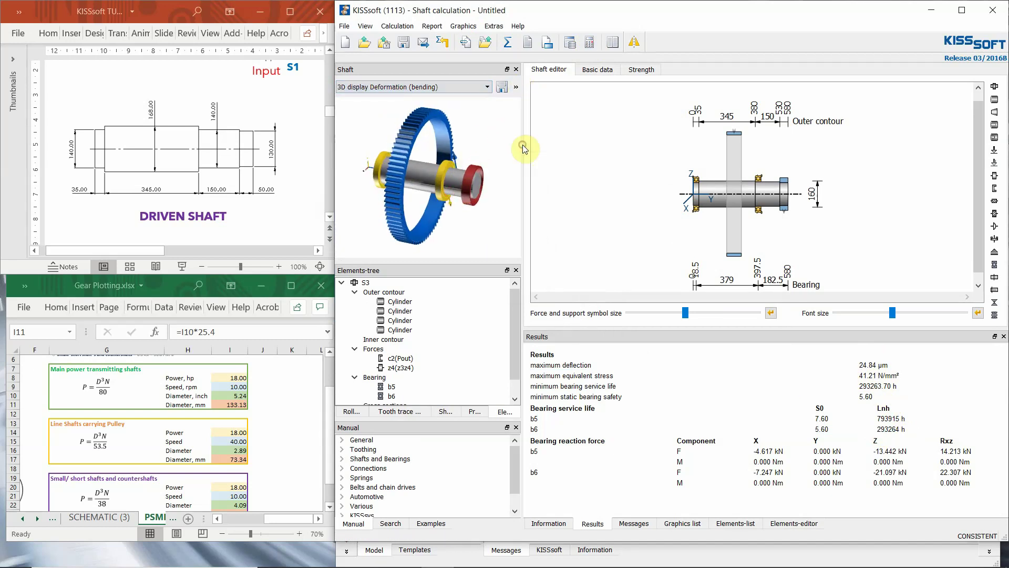
pyautogui.moveTo(468, 153); pyautogui.dragTo(473, 140)
pyautogui.moveTo(913, 355); pyautogui.dragTo(880, 371)
pyautogui.click(862, 403)
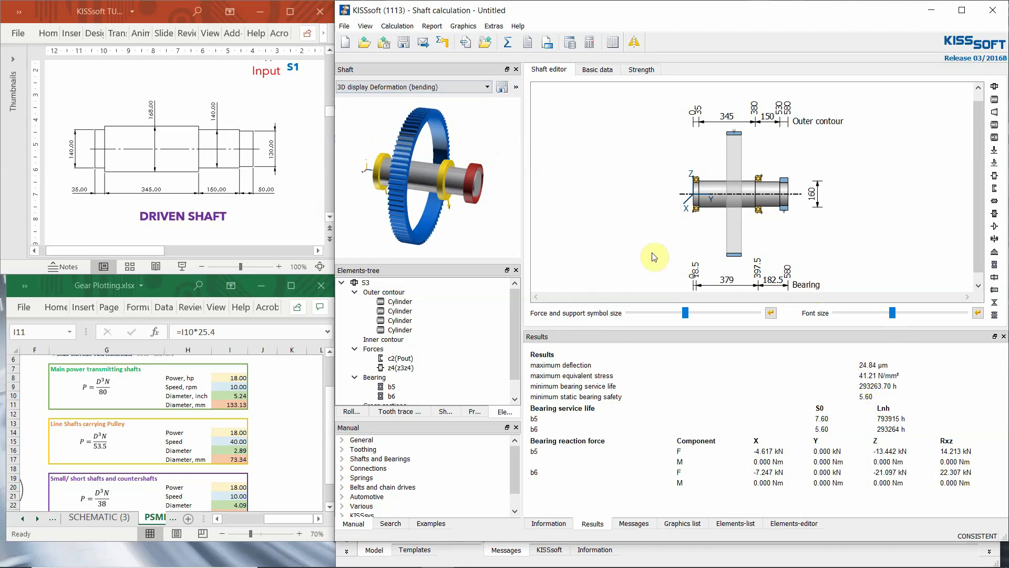
# Recalculate and close the S3 shaft calculation, run all KISSsoft calculations in KISSsys, and inspect the gearbox from the side.
pyautogui.click(507, 42)
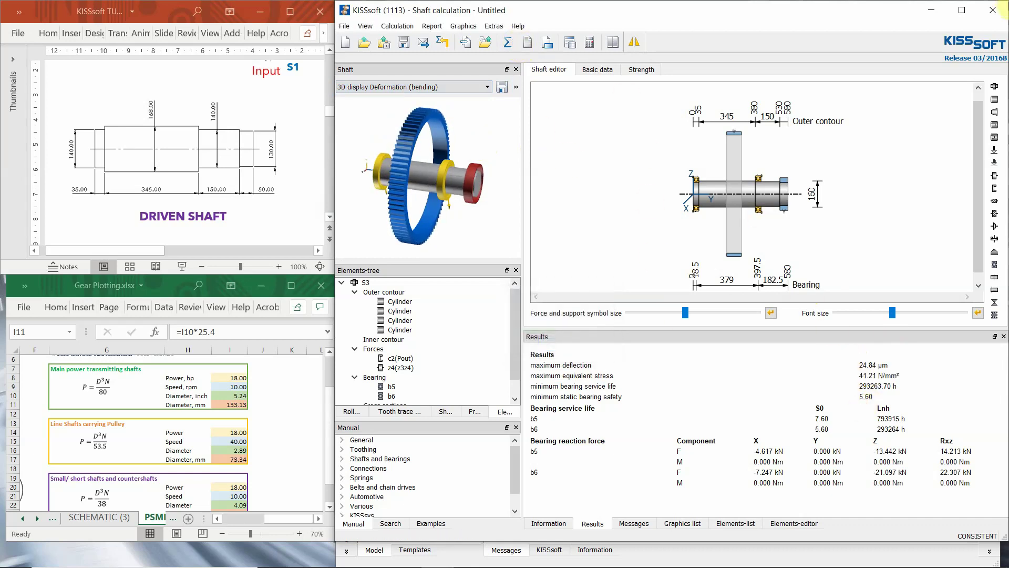
pyautogui.click(992, 10)
pyautogui.click(578, 45)
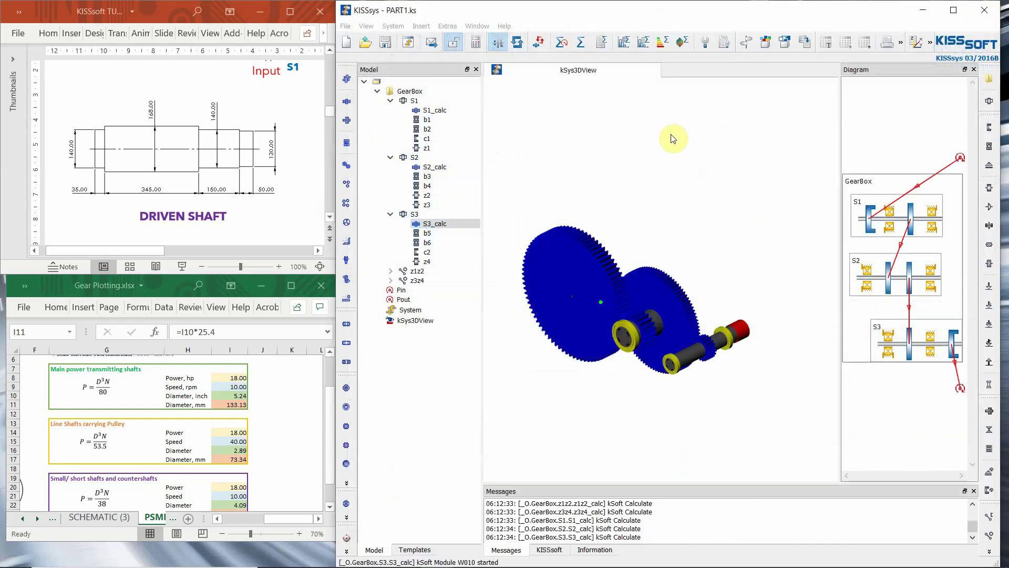
pyautogui.moveTo(694, 163); pyautogui.dragTo(562, 227)
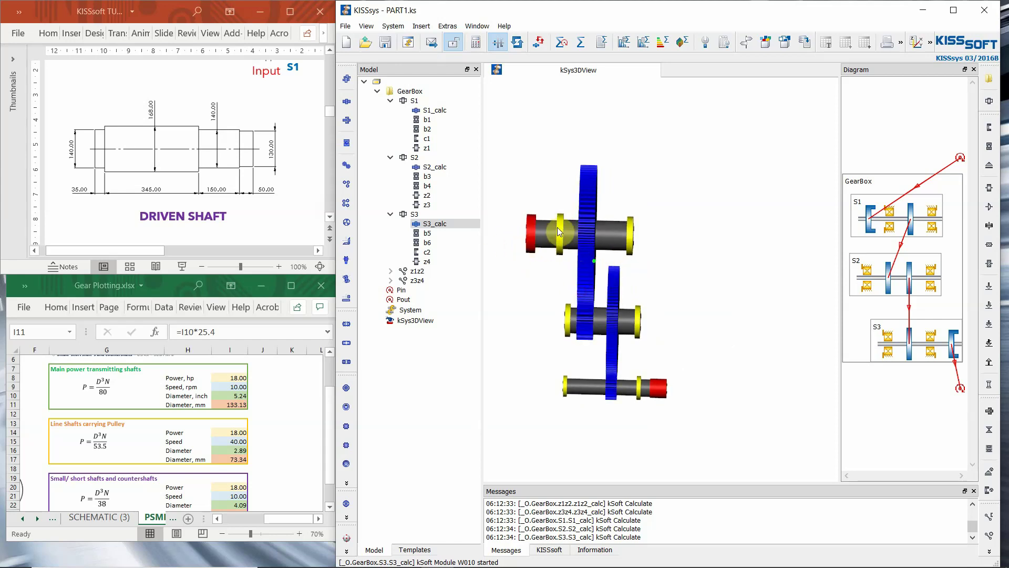
# Reopen S3_calc, set gear z4's position on the shaft to 200 mm, and recalculate the shaft and the gearbox model.
pyautogui.doubleClick(448, 220)
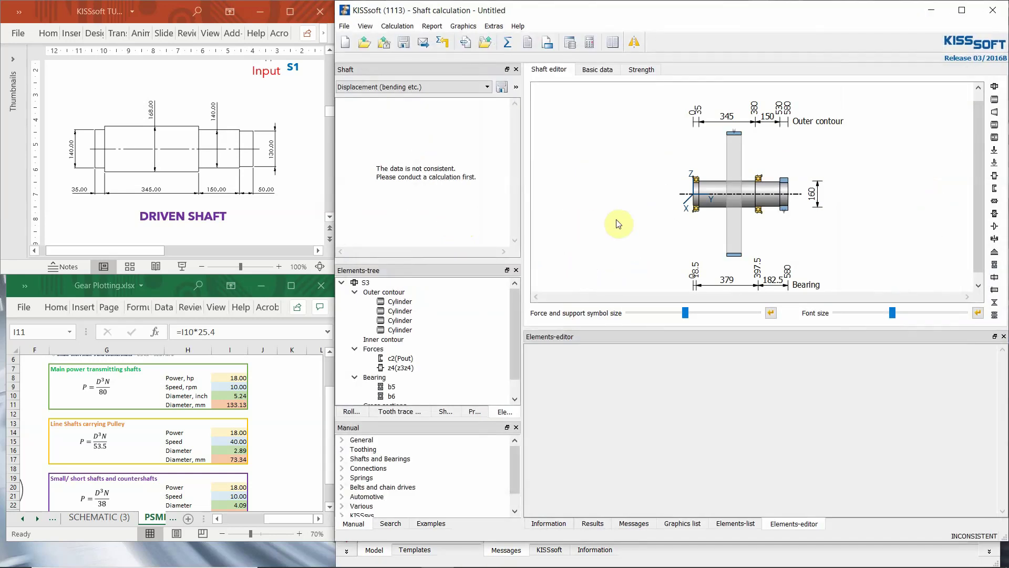
pyautogui.click(734, 135)
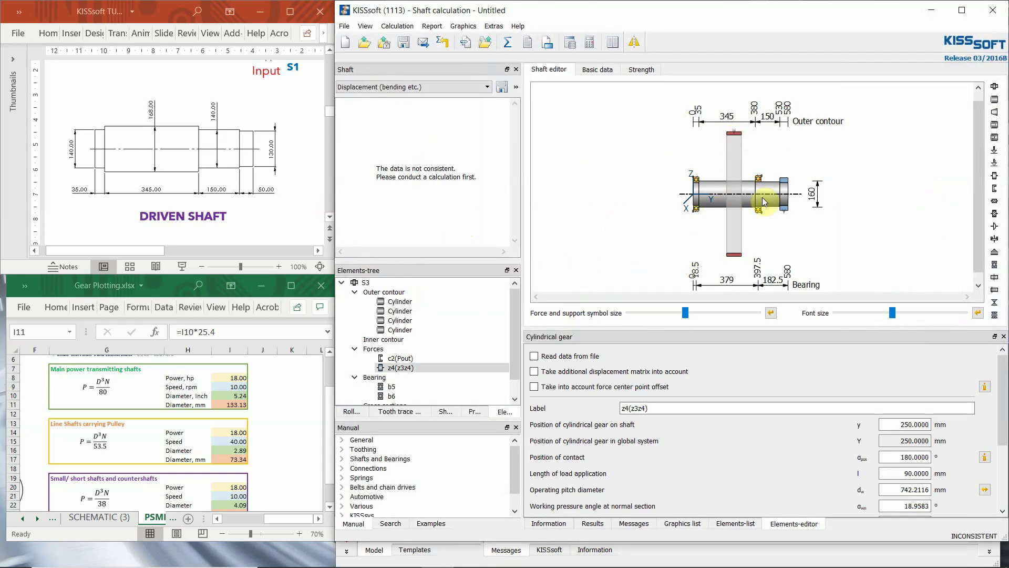
pyautogui.click(914, 427)
pyautogui.write('2')
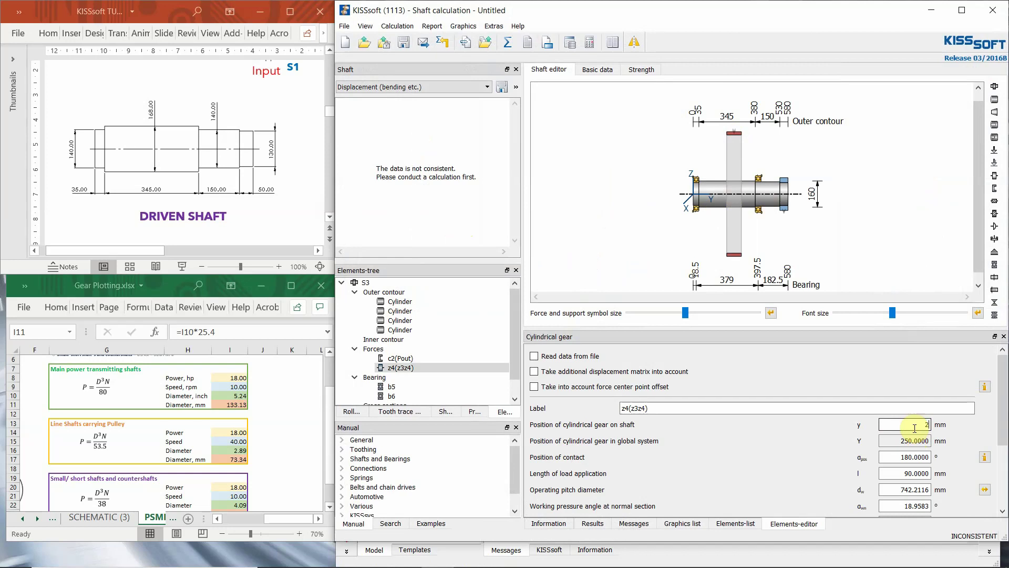
pyautogui.write('00')
pyautogui.press('Return')
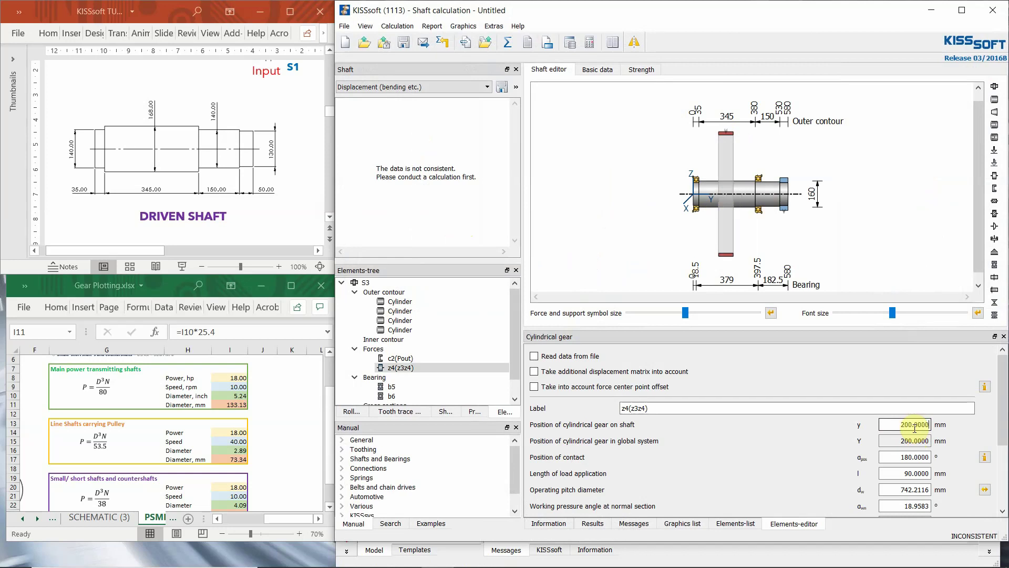
pyautogui.click(508, 42)
pyautogui.click(991, 12)
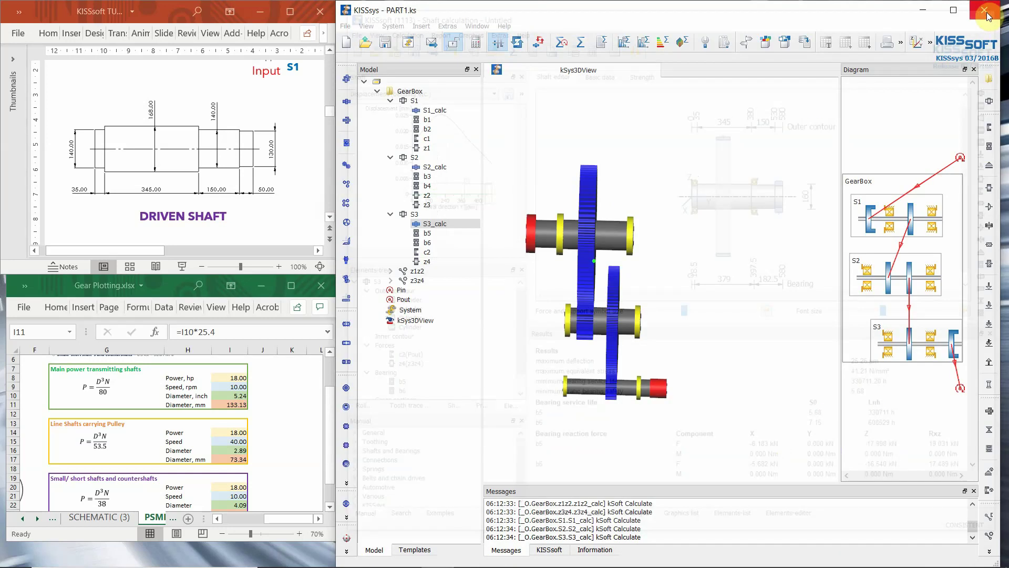
pyautogui.click(577, 42)
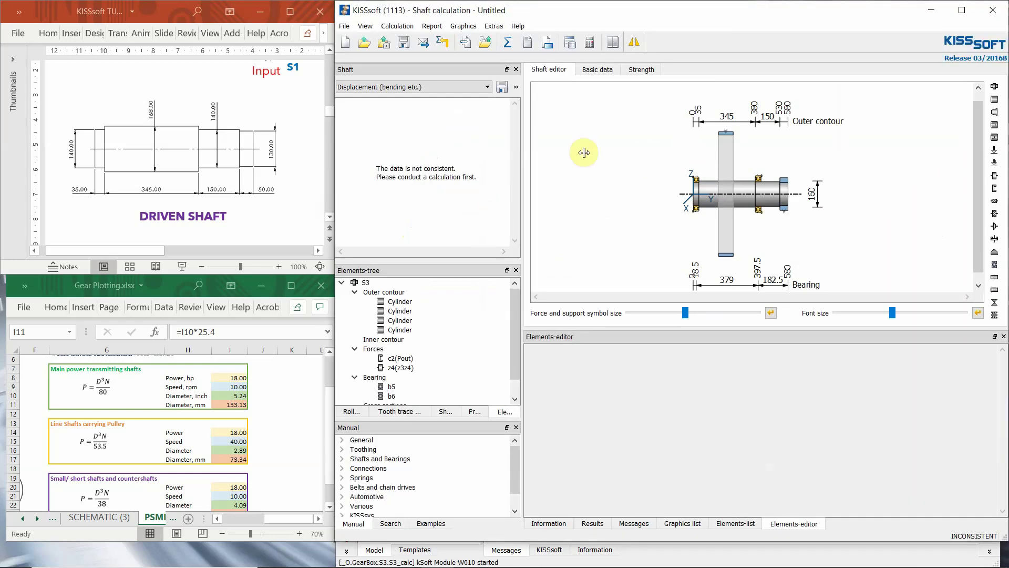
# Set gear z4's position on shaft S3 to 150 mm and recalculate both the shaft and the full gearbox model.
pyautogui.click(729, 134)
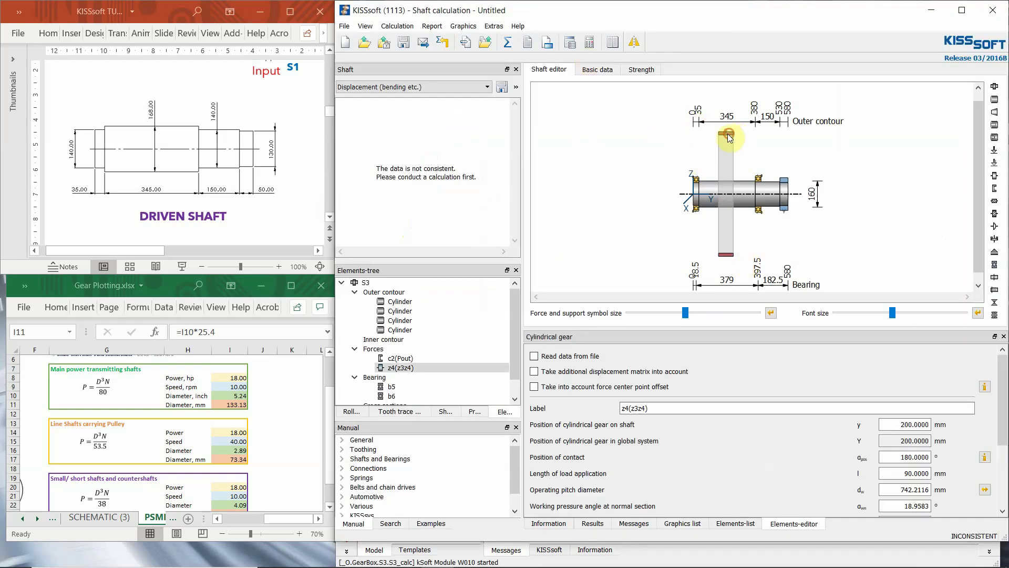
pyautogui.click(916, 425)
pyautogui.write('15')
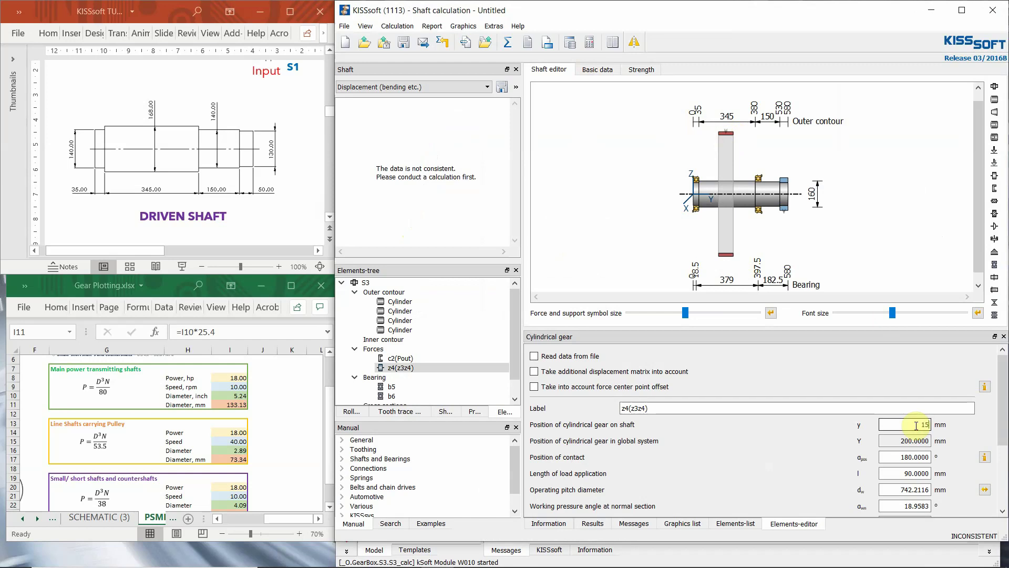
pyautogui.write('0')
pyautogui.press('Return')
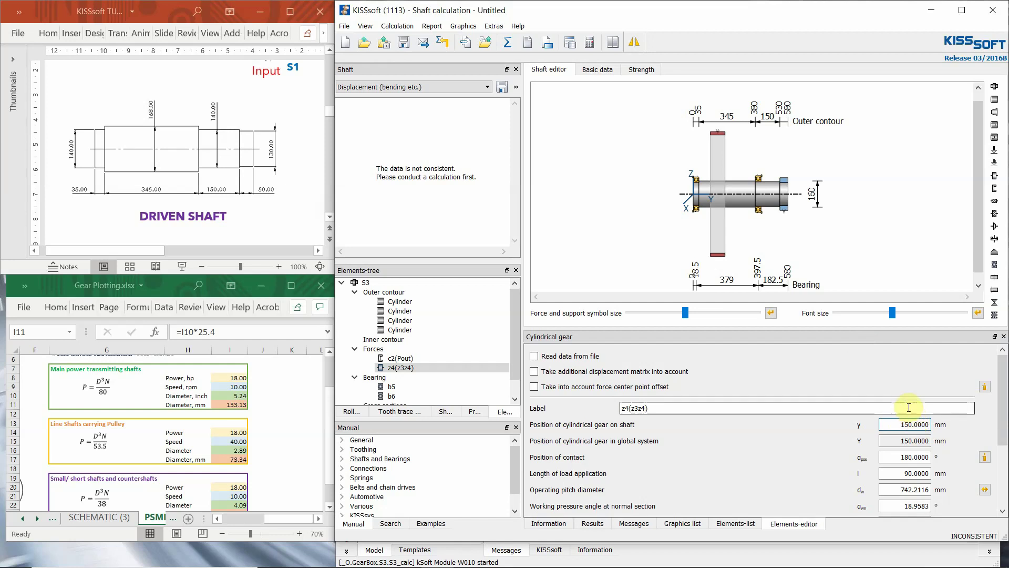
pyautogui.click(513, 43)
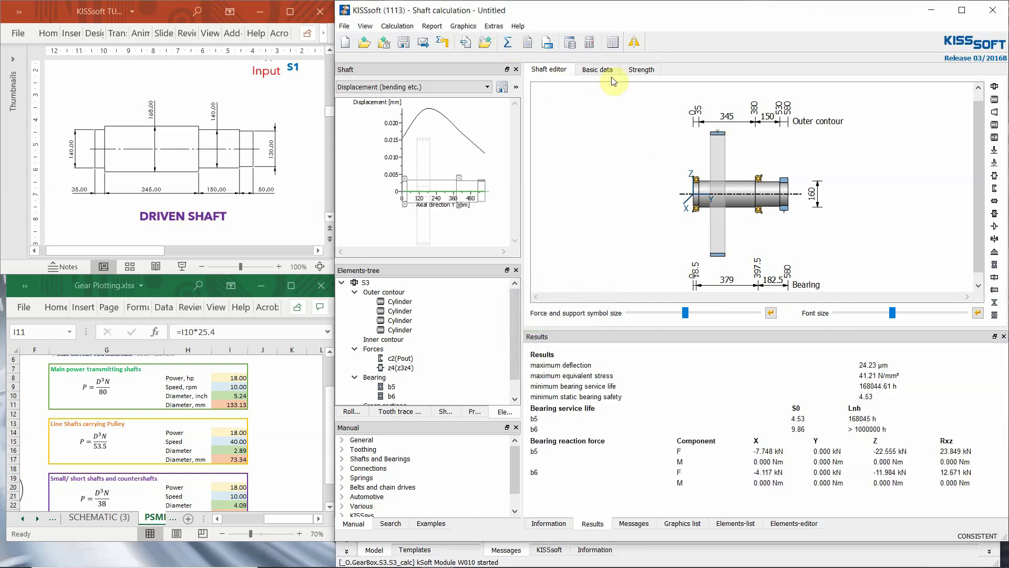
pyautogui.click(981, 10)
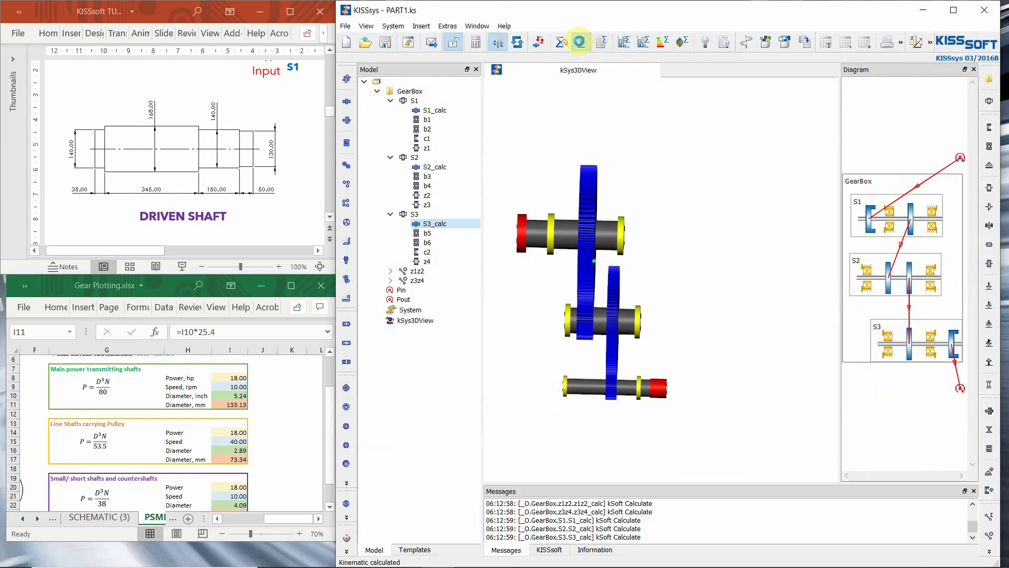
pyautogui.click(579, 41)
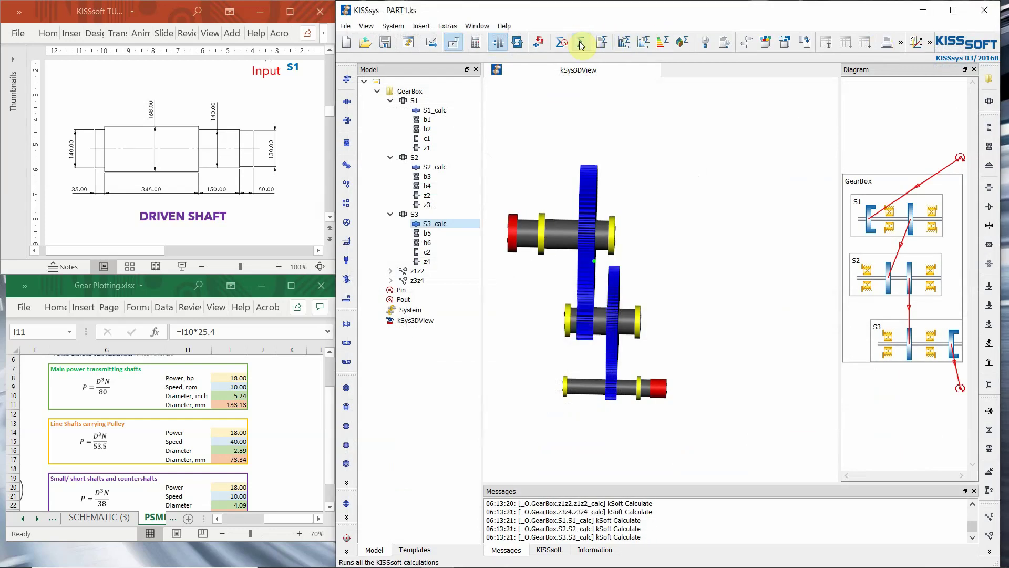
# In S3_calc, try gear z4 at 350 mm, settle on a position of 300 mm on the shaft, and rerun the shaft calculation.
pyautogui.rightClick(424, 223)
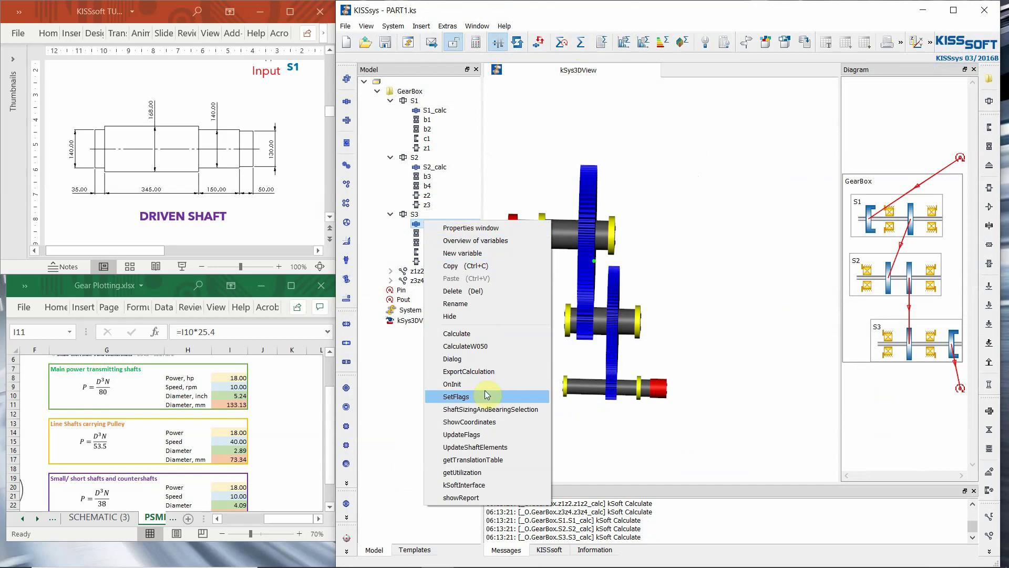
pyautogui.click(416, 223)
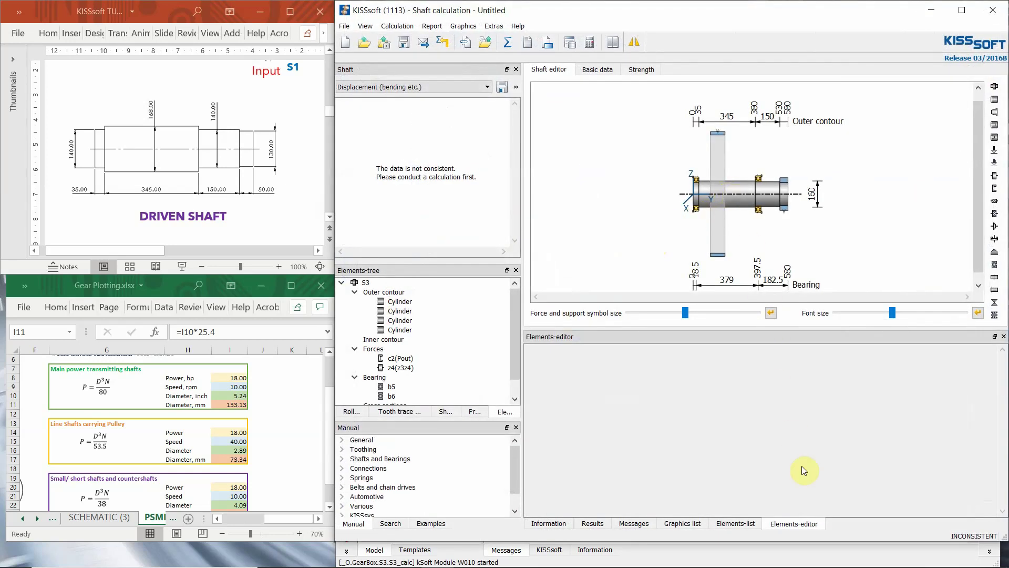
pyautogui.click(717, 135)
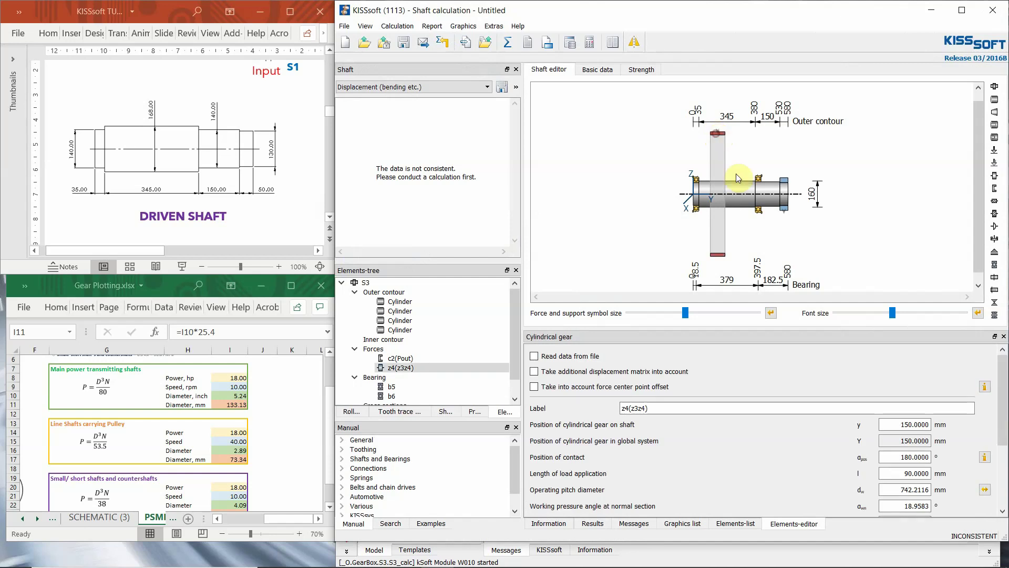
pyautogui.click(901, 424)
pyautogui.write('350')
pyautogui.press('Return')
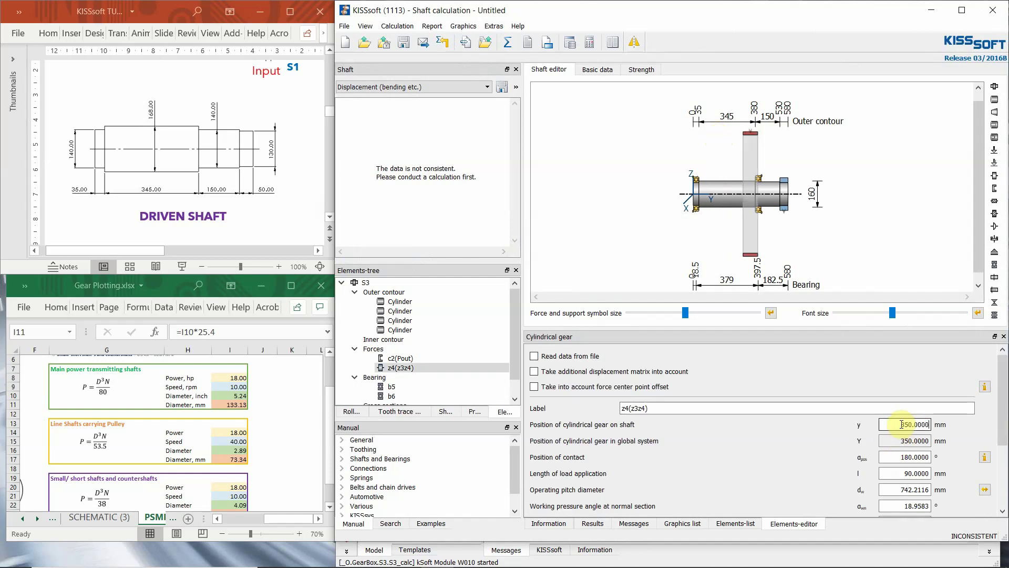
pyautogui.write('300')
pyautogui.press('Return')
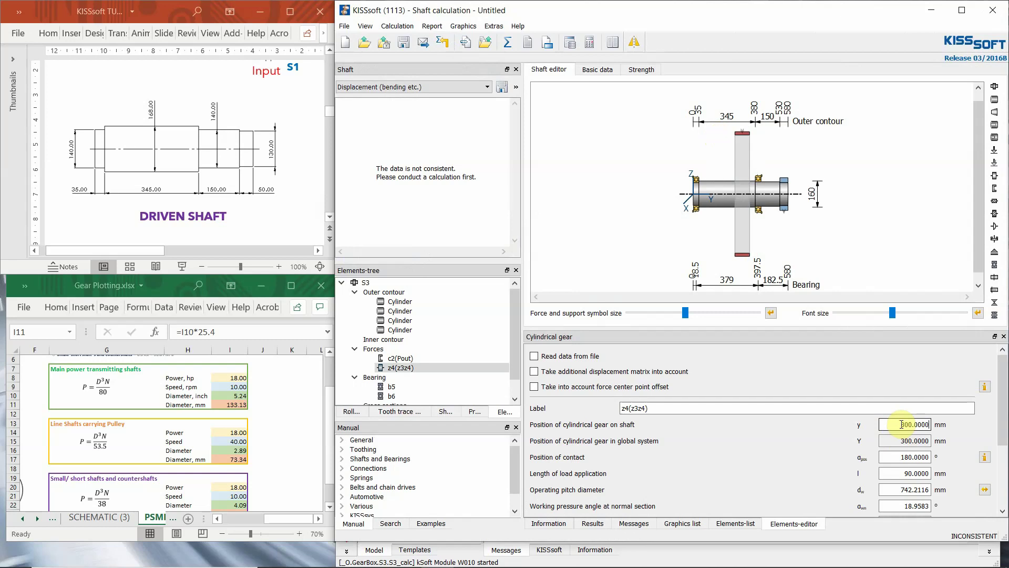
pyautogui.click(507, 42)
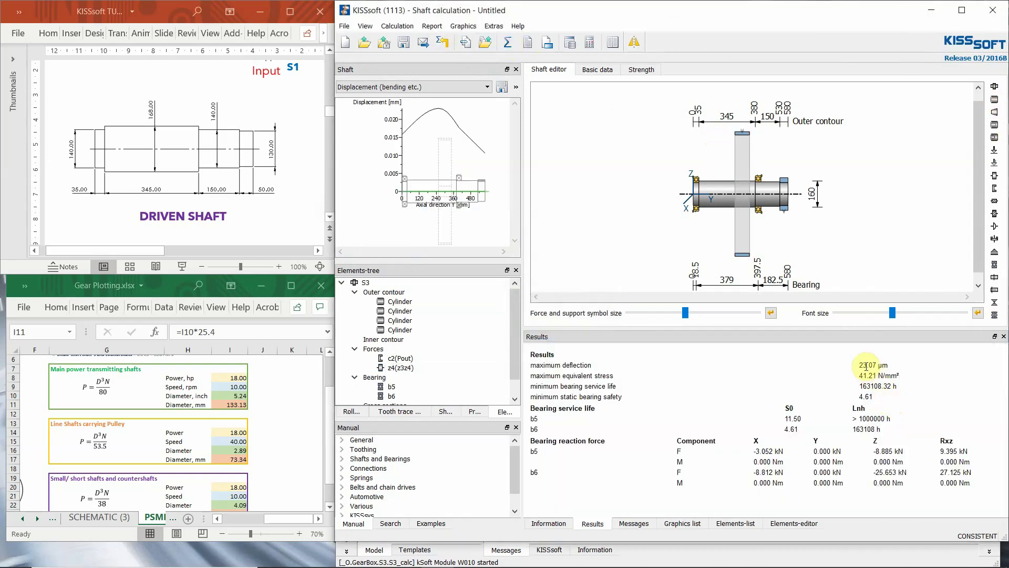
# Review the maximum deflection and the bearing service life in the S3 shaft results.
pyautogui.moveTo(857, 366); pyautogui.dragTo(879, 364)
pyautogui.click(874, 431)
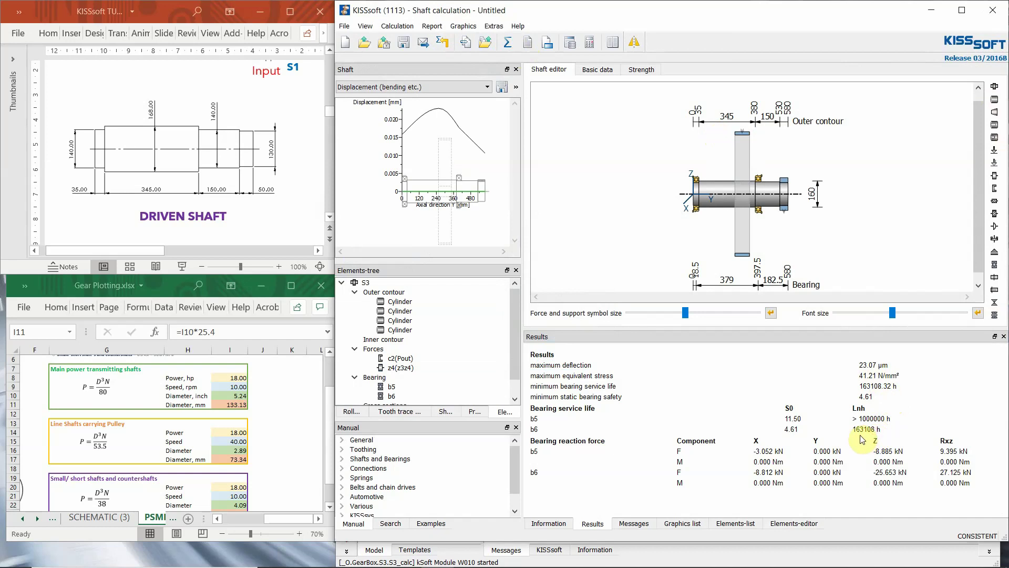
pyautogui.moveTo(853, 424); pyautogui.dragTo(892, 419)
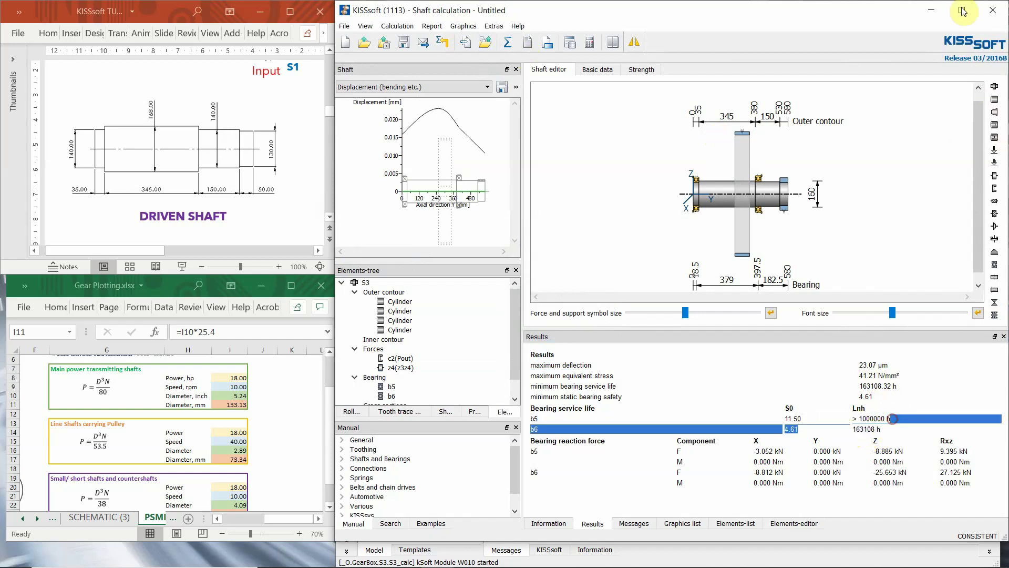
pyautogui.click(912, 427)
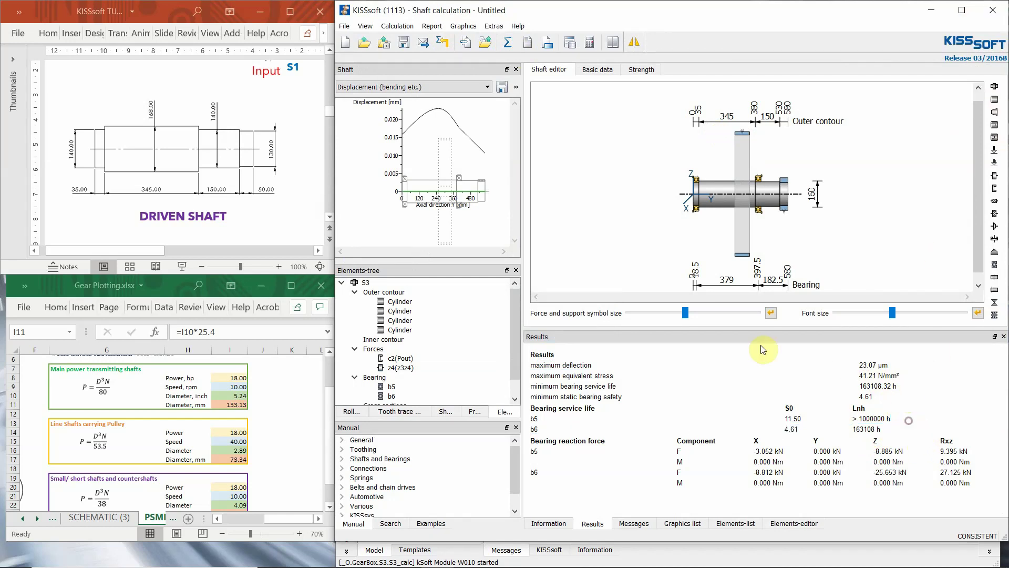
# Close the S3 shaft calculation, rerun all KISSsoft calculations, and check the gear alignment in the top view.
pyautogui.click(986, 13)
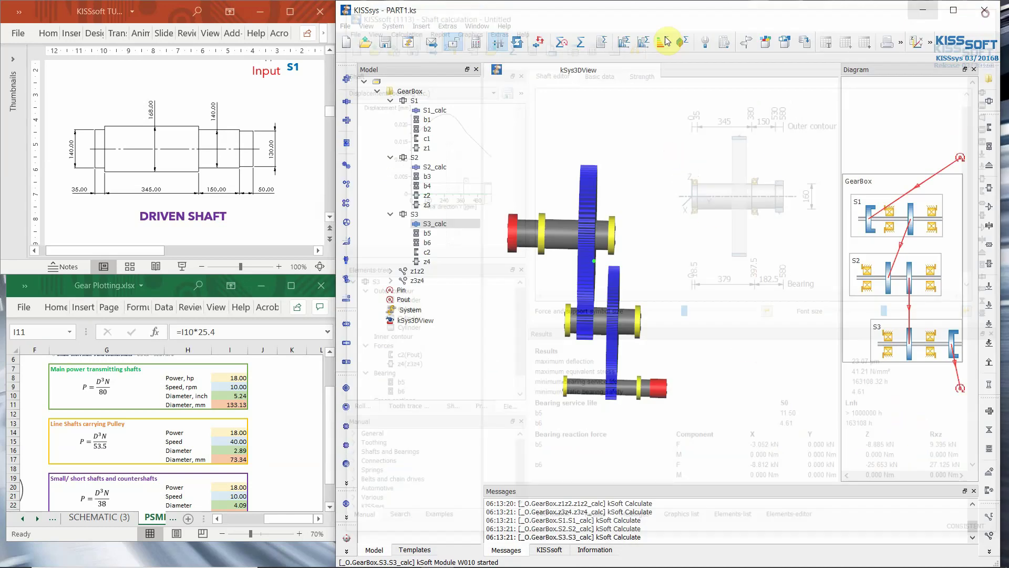
pyautogui.click(585, 44)
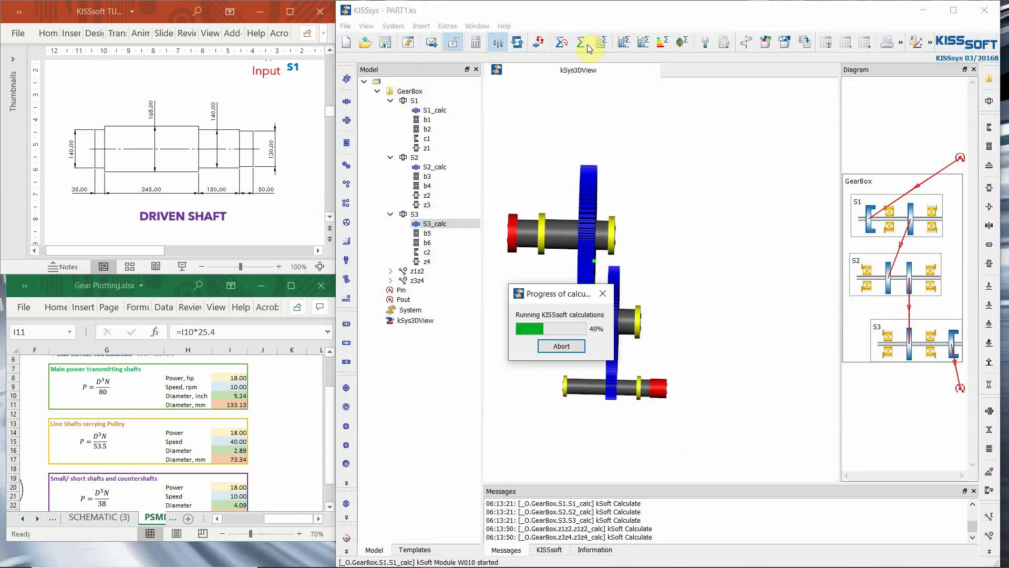
pyautogui.moveTo(622, 128); pyautogui.dragTo(623, 162)
pyautogui.click(929, 45)
pyautogui.click(902, 62)
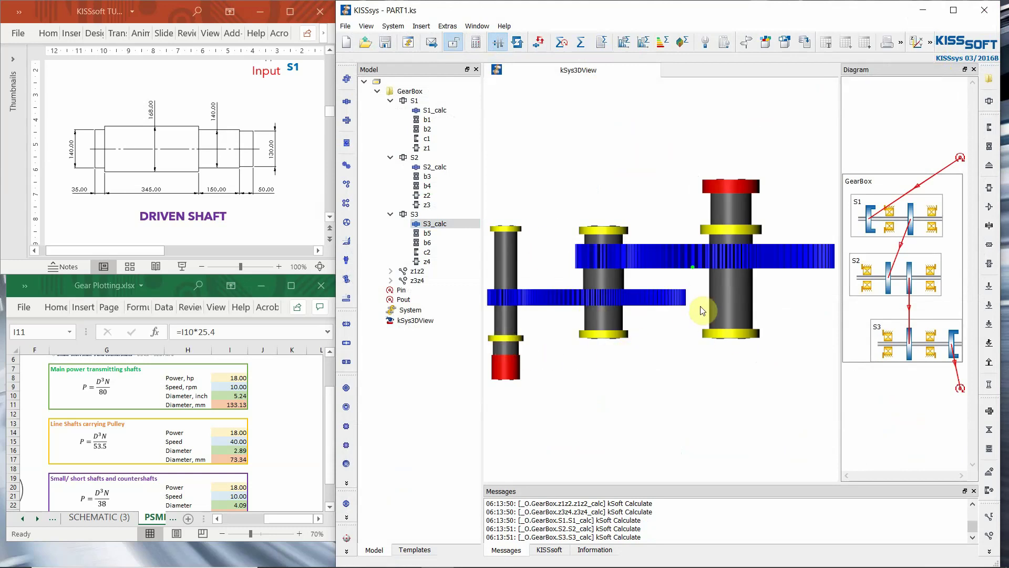
pyautogui.scroll(-2, 603, 314)
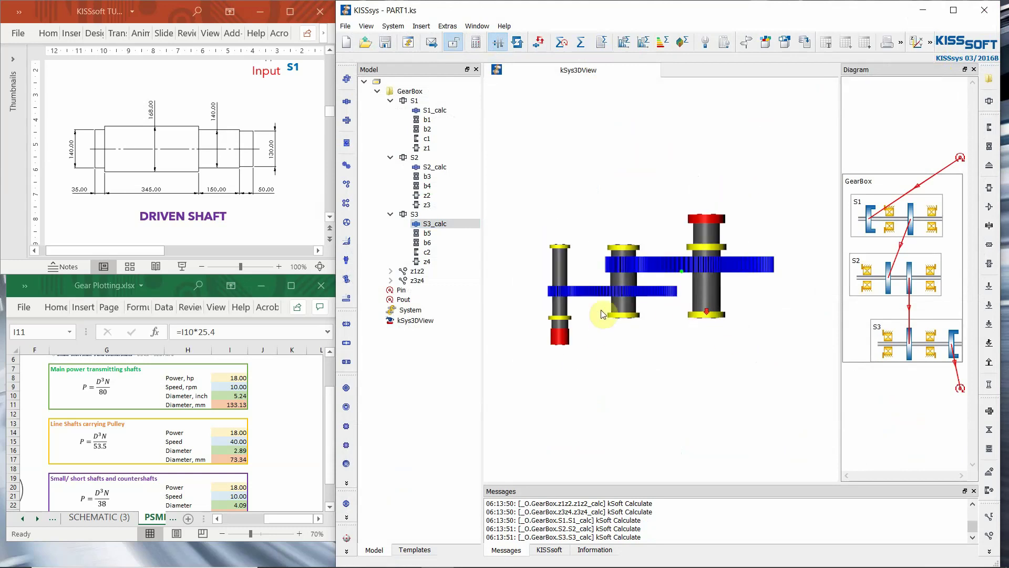
# Show the gearbox in the front/left 3D view and run all KISSsoft calculations again.
pyautogui.click(929, 45)
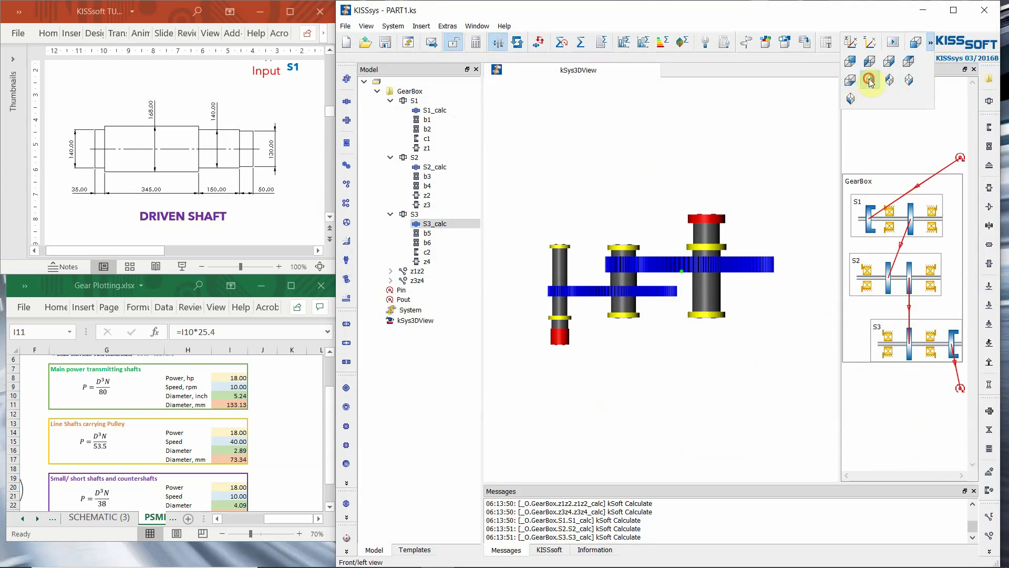
pyautogui.click(870, 79)
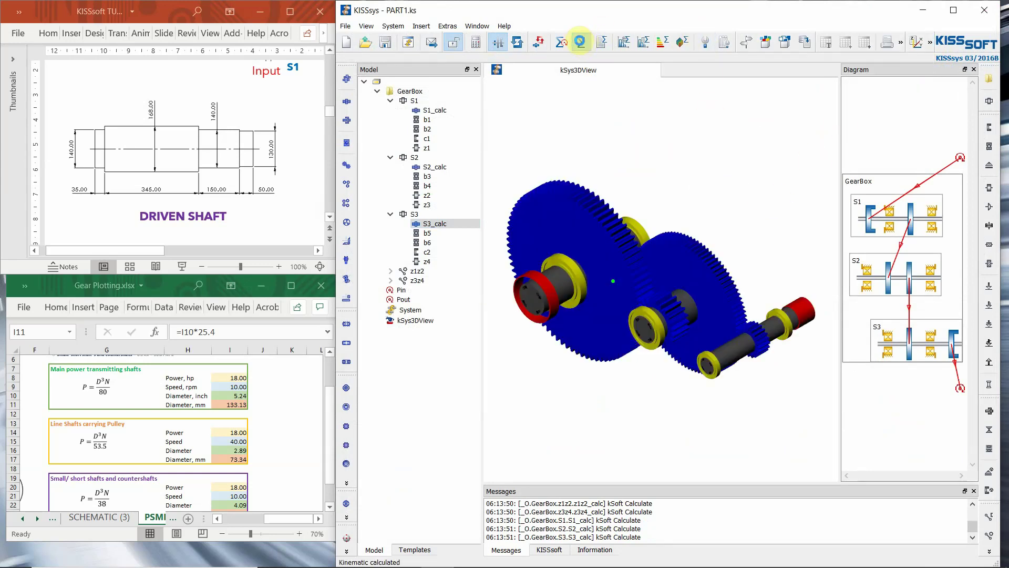
pyautogui.click(580, 42)
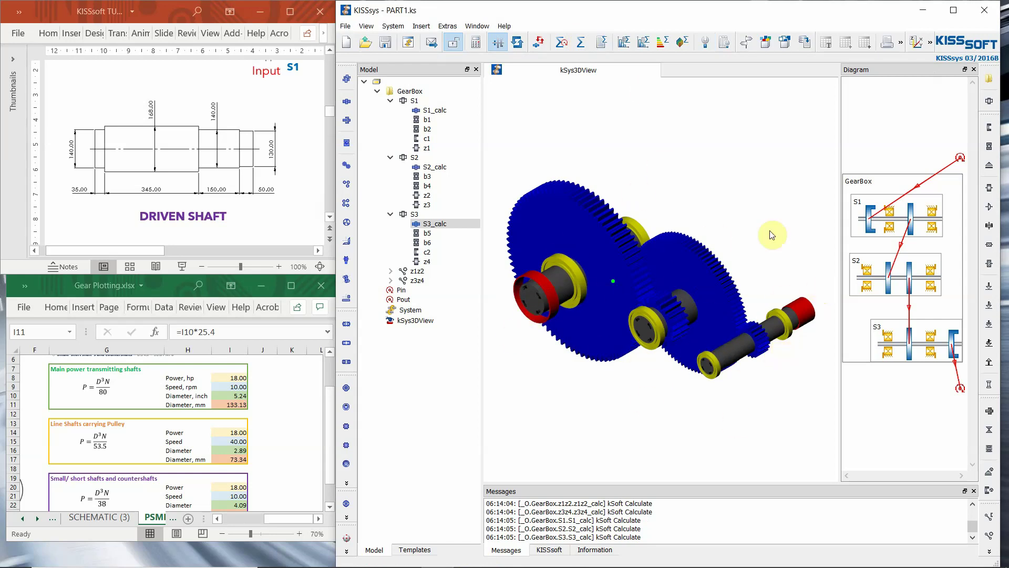
pyautogui.moveTo(688, 275); pyautogui.dragTo(749, 197)
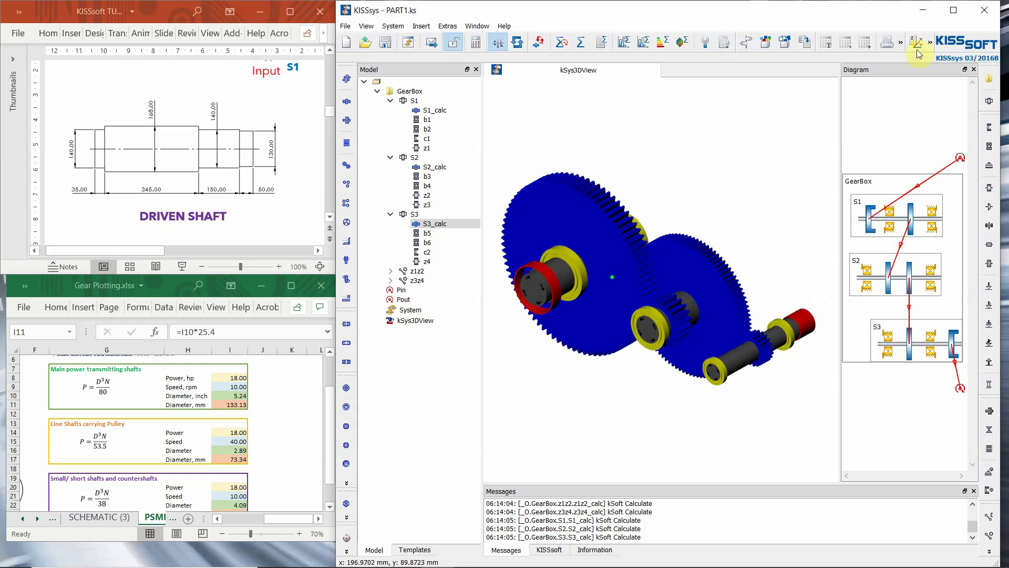
pyautogui.click(929, 42)
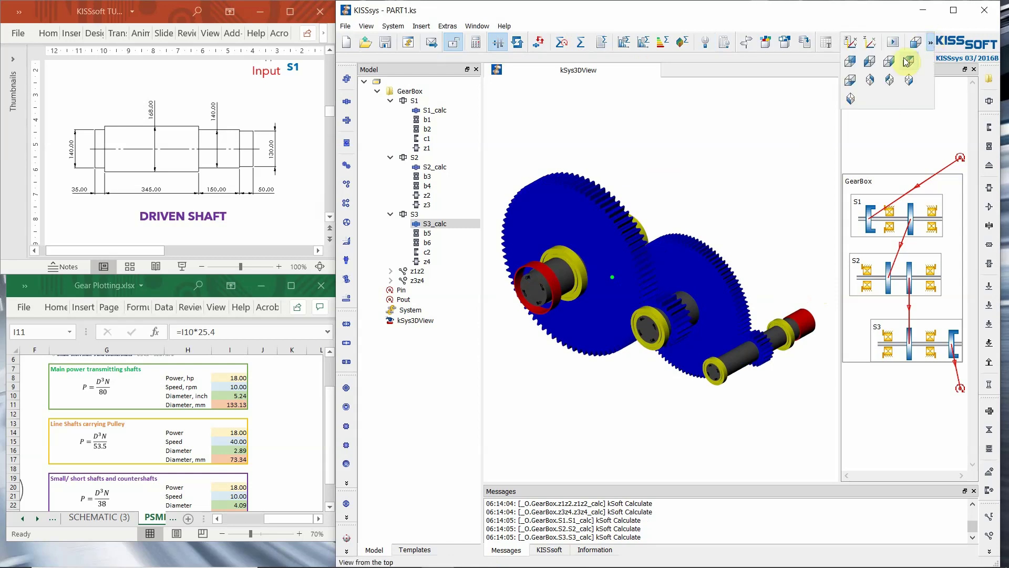
pyautogui.click(870, 81)
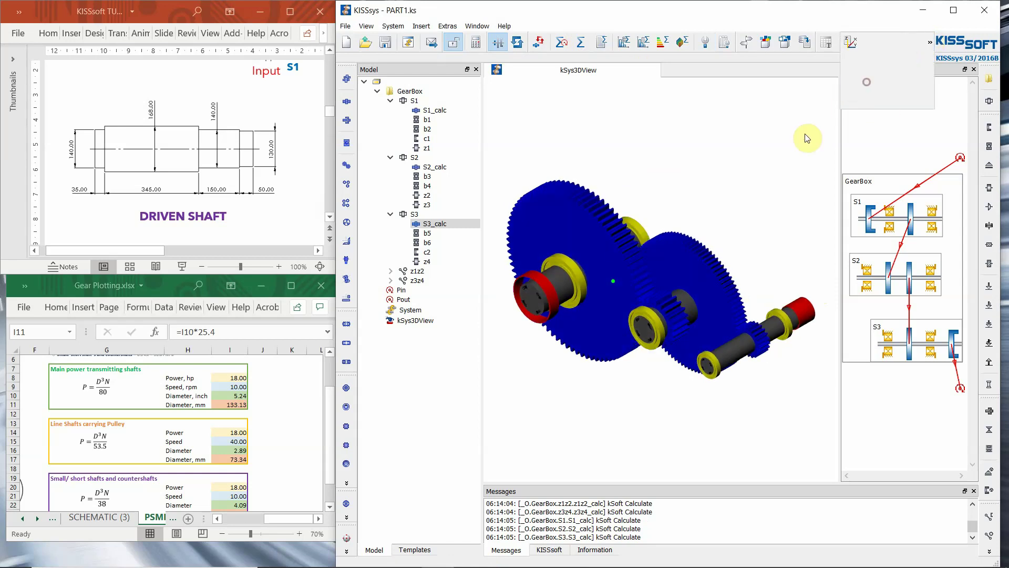
# Copy the BearingCalculations table template and paste it into the root of the model tree under its default name.
pyautogui.click(434, 552)
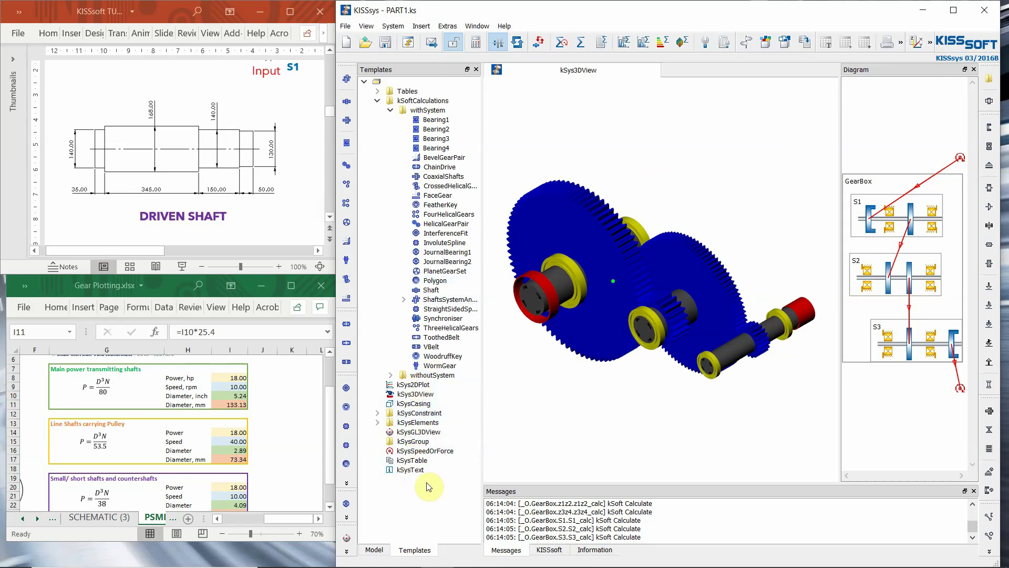
pyautogui.click(378, 91)
pyautogui.moveTo(481, 86); pyautogui.dragTo(547, 88)
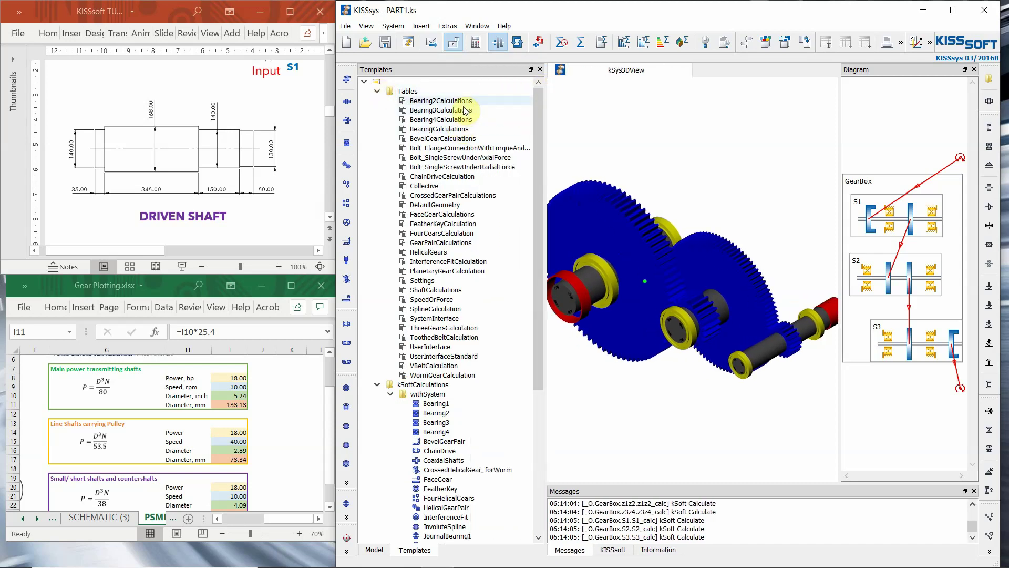
pyautogui.click(459, 130)
pyautogui.rightClick(460, 130)
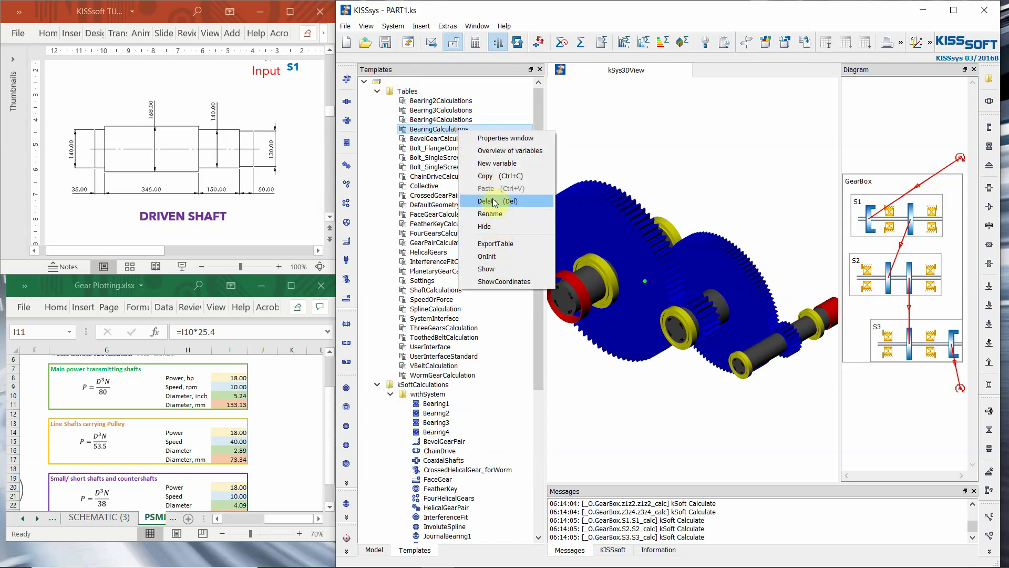
pyautogui.click(493, 176)
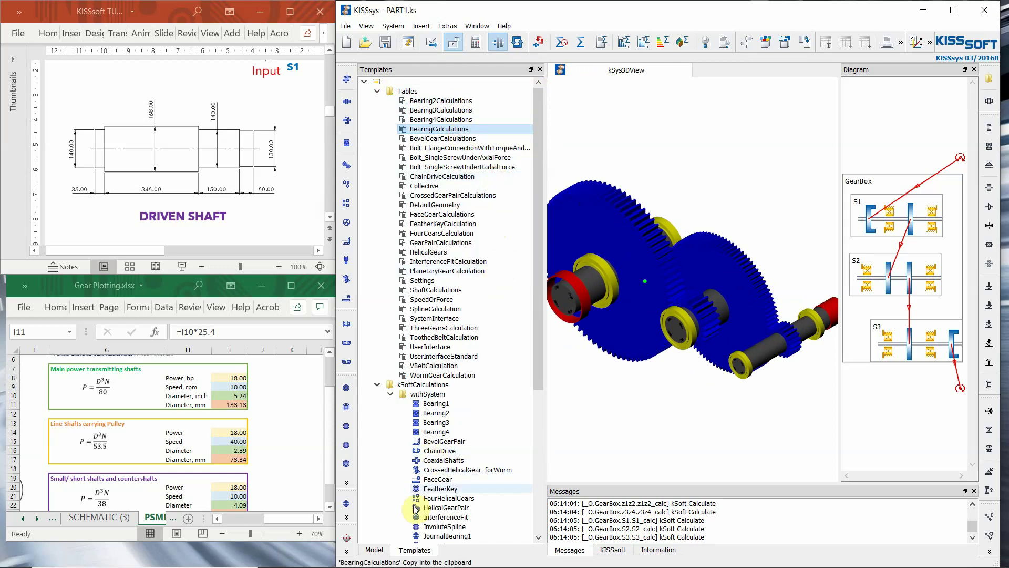
pyautogui.click(373, 549)
pyautogui.click(391, 79)
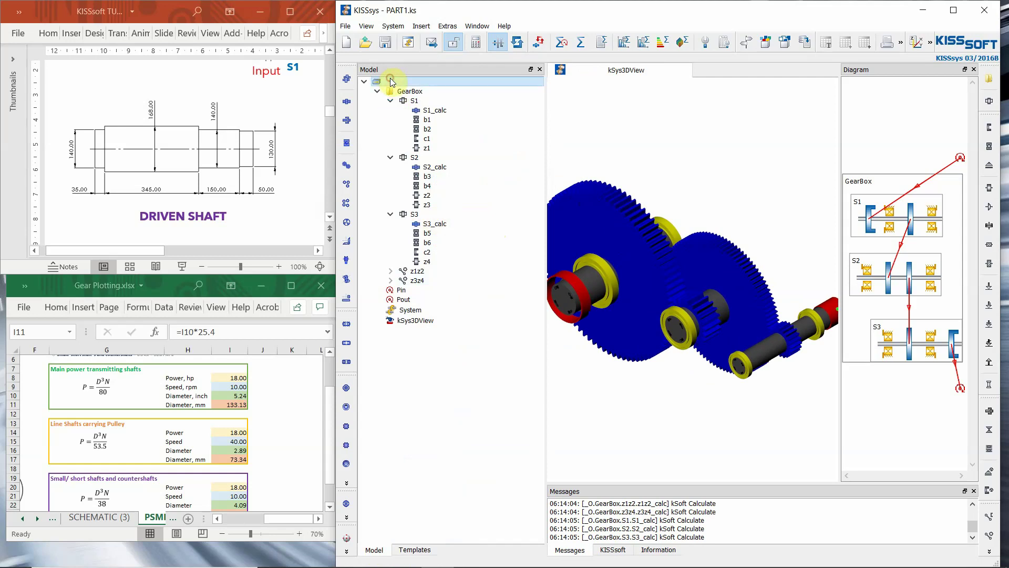
pyautogui.rightClick(390, 79)
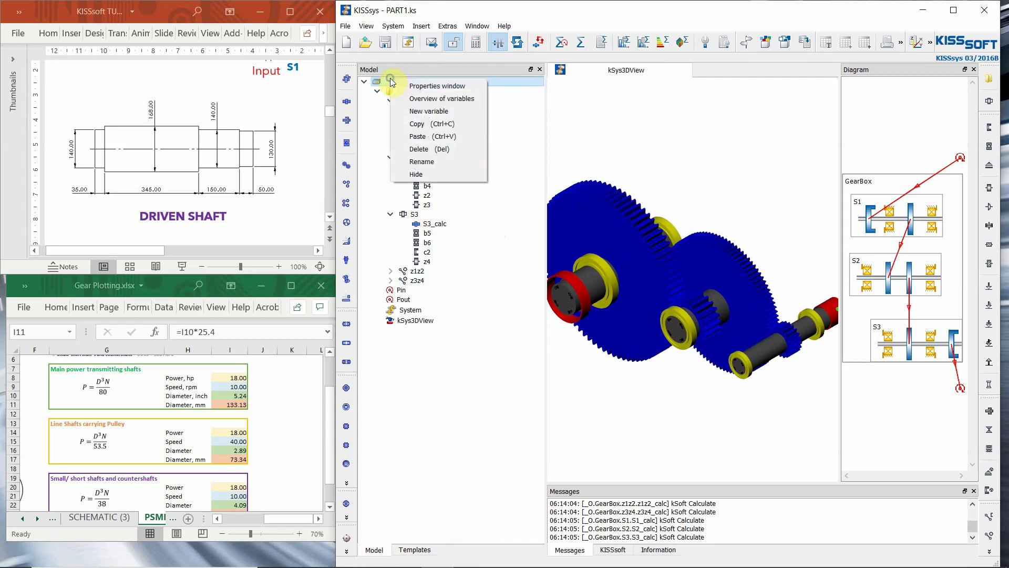
pyautogui.click(439, 136)
pyautogui.click(510, 333)
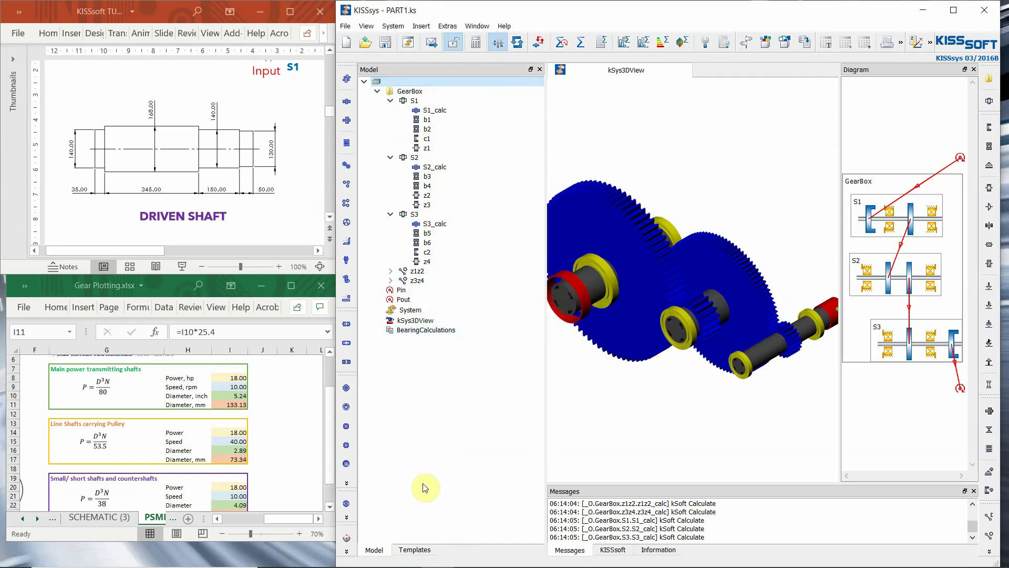
# Add the GearPairCalculations table template to the model root, keeping its default name.
pyautogui.click(415, 548)
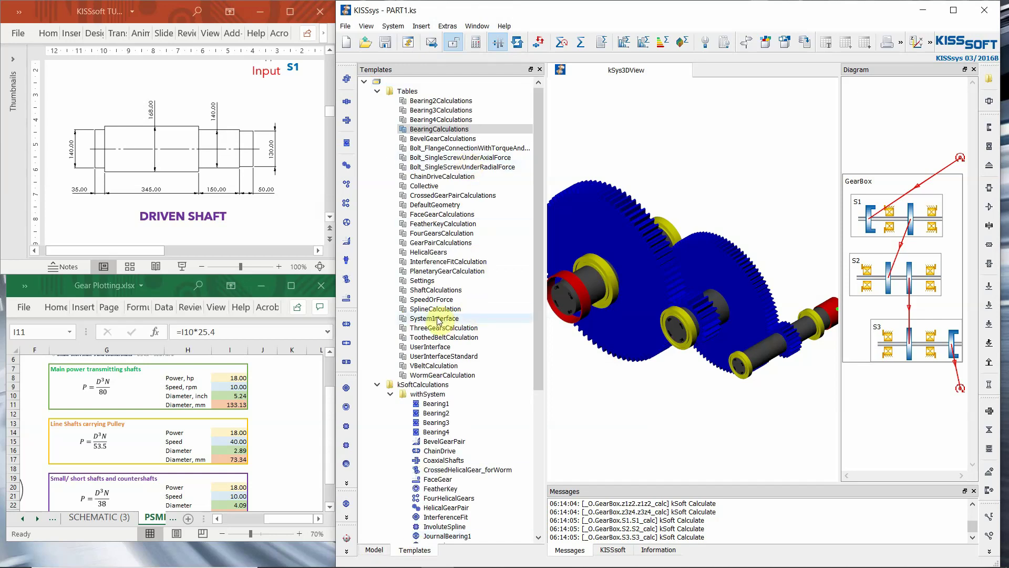
pyautogui.click(449, 243)
pyautogui.rightClick(451, 243)
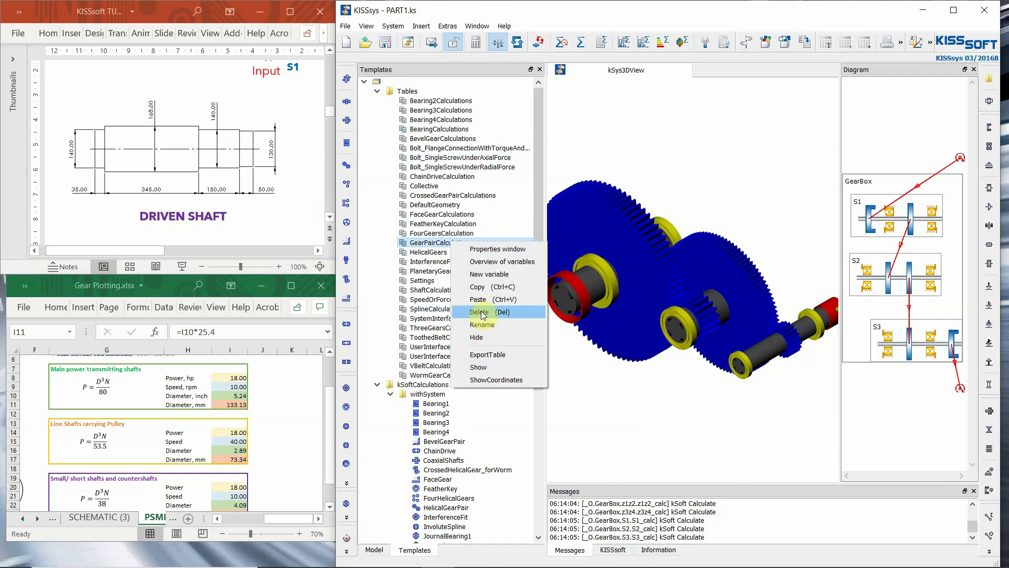
pyautogui.click(489, 286)
pyautogui.click(379, 549)
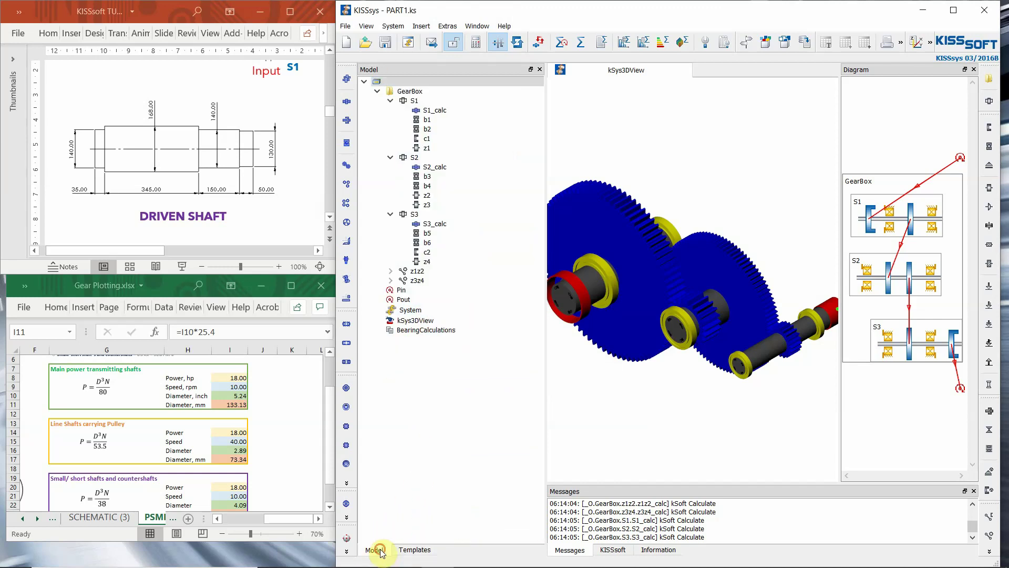
pyautogui.rightClick(442, 82)
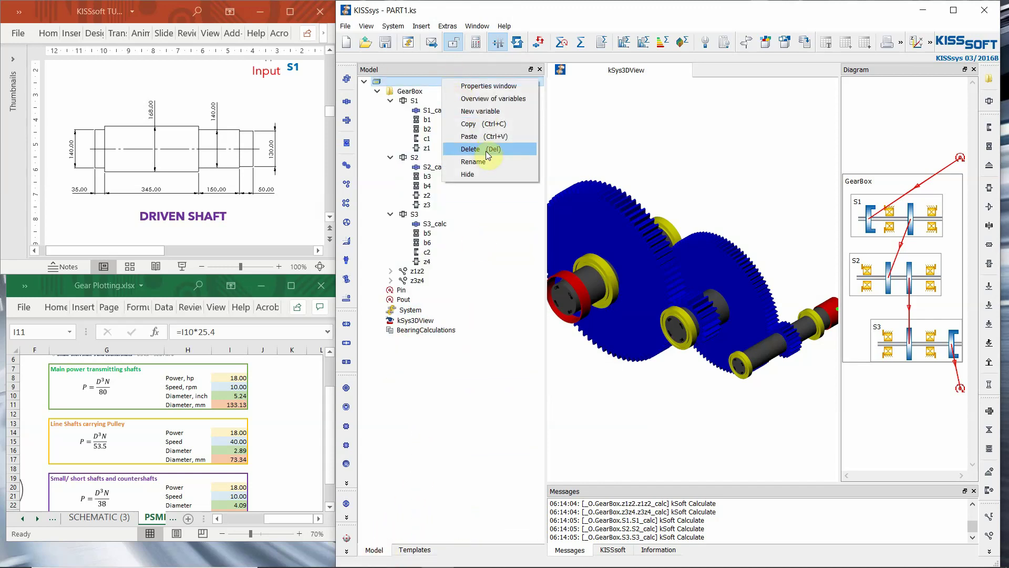
pyautogui.click(482, 136)
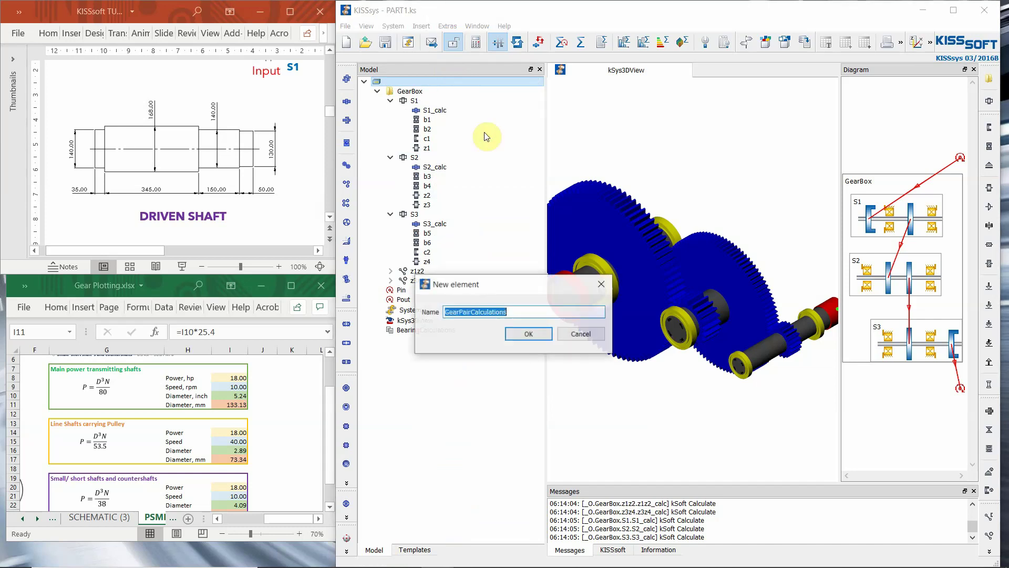
pyautogui.click(527, 335)
# Copy the kSysGL3DView template into the model root, keeping its default name.
pyautogui.click(410, 552)
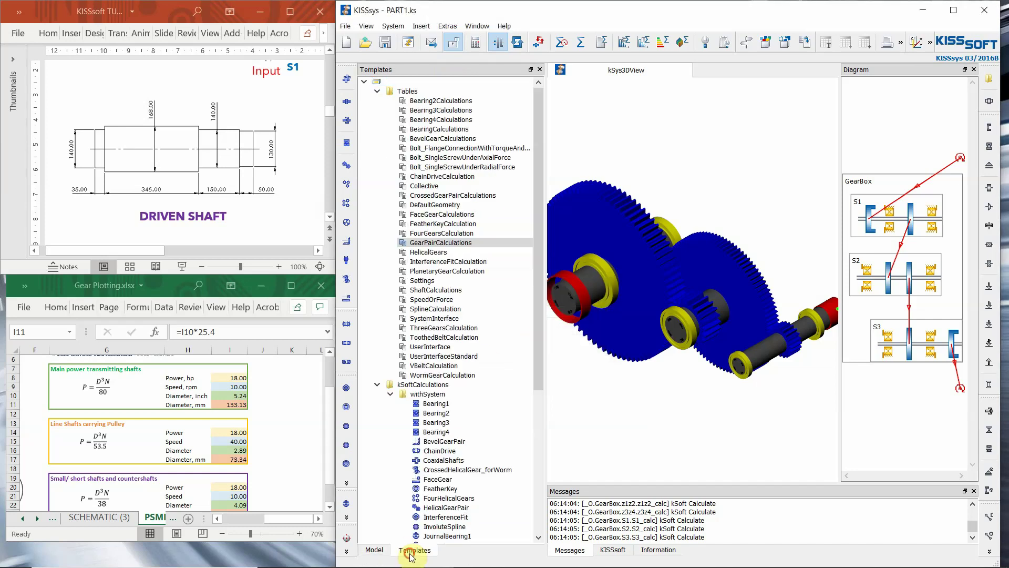
pyautogui.scroll(-15, 419, 520)
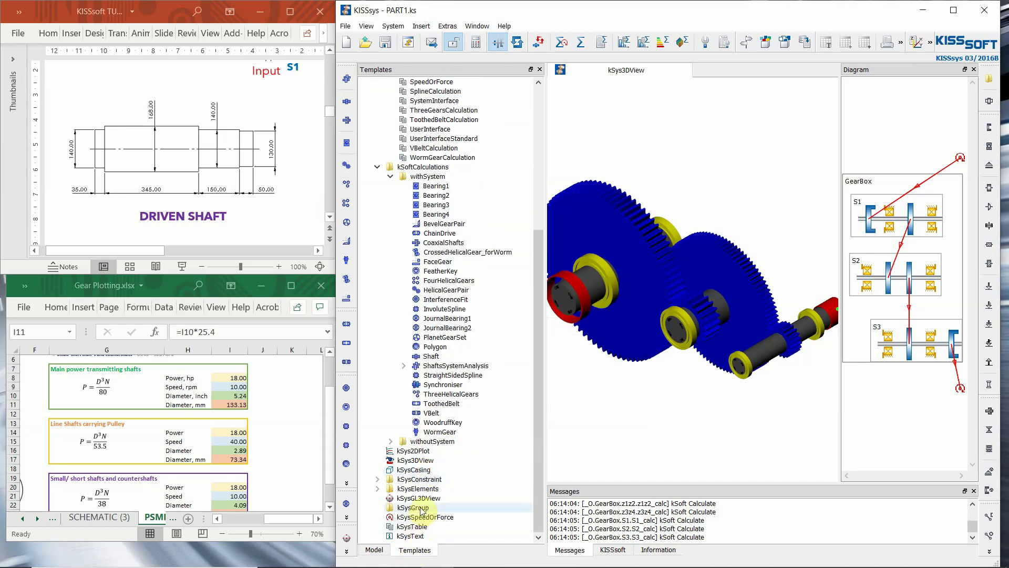
pyautogui.rightClick(420, 498)
pyautogui.click(451, 437)
pyautogui.click(374, 550)
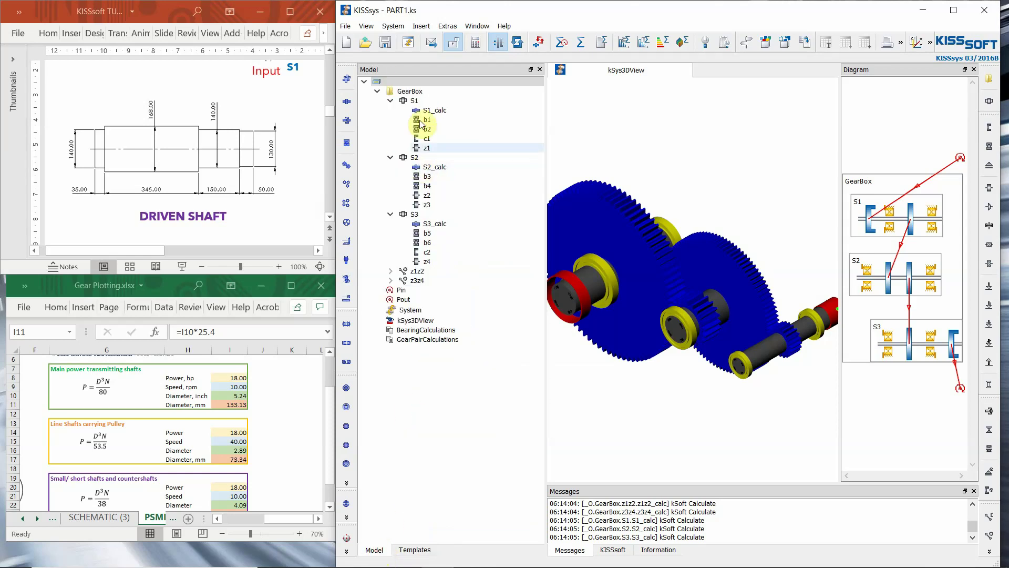
pyautogui.rightClick(420, 82)
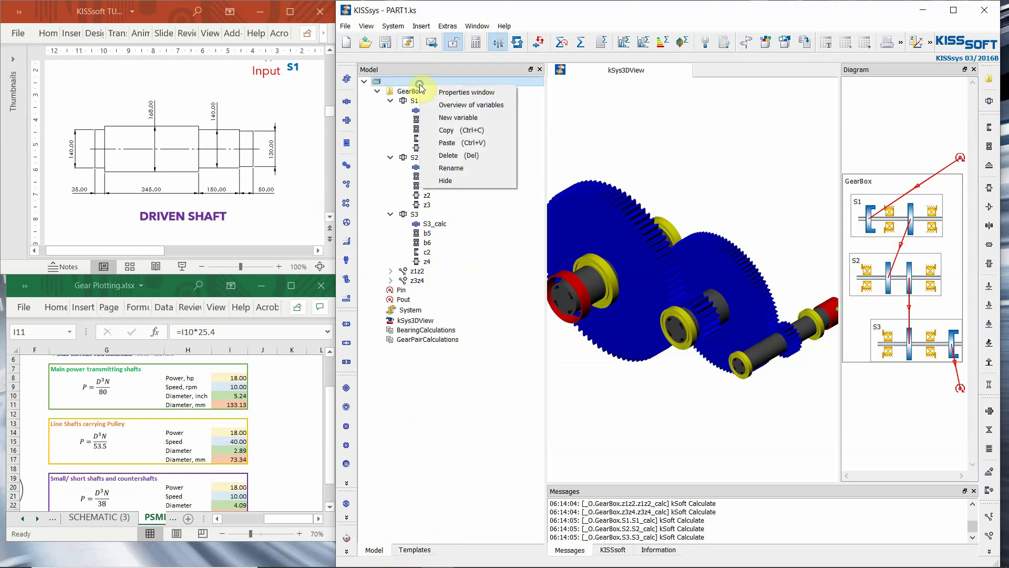
pyautogui.click(447, 143)
pyautogui.click(527, 334)
# Rerun all KISSsoft calculations, then open the BearingCalculations table in the maximized window and widen its columns.
pyautogui.click(581, 41)
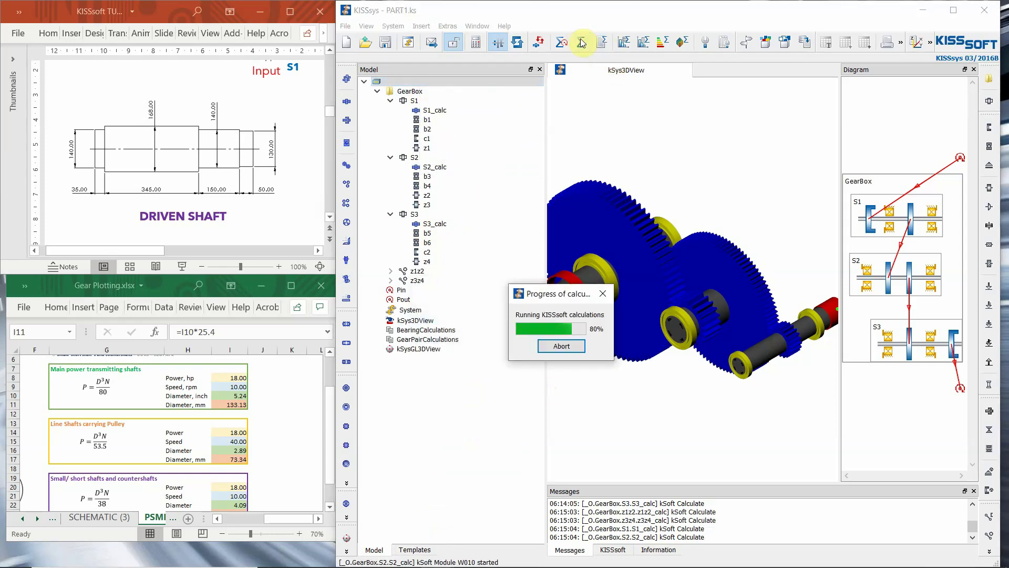
pyautogui.click(945, 8)
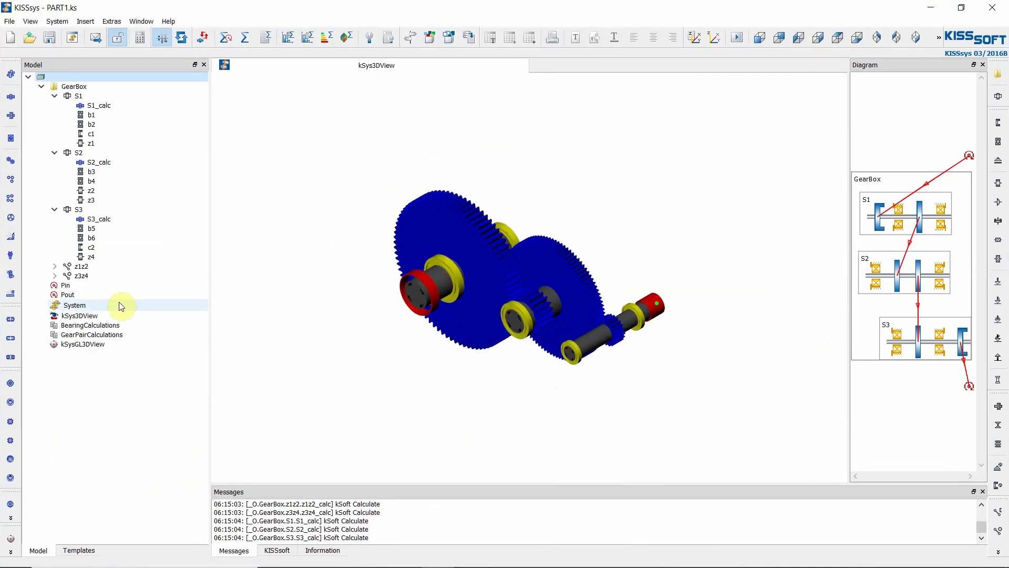
pyautogui.doubleClick(96, 326)
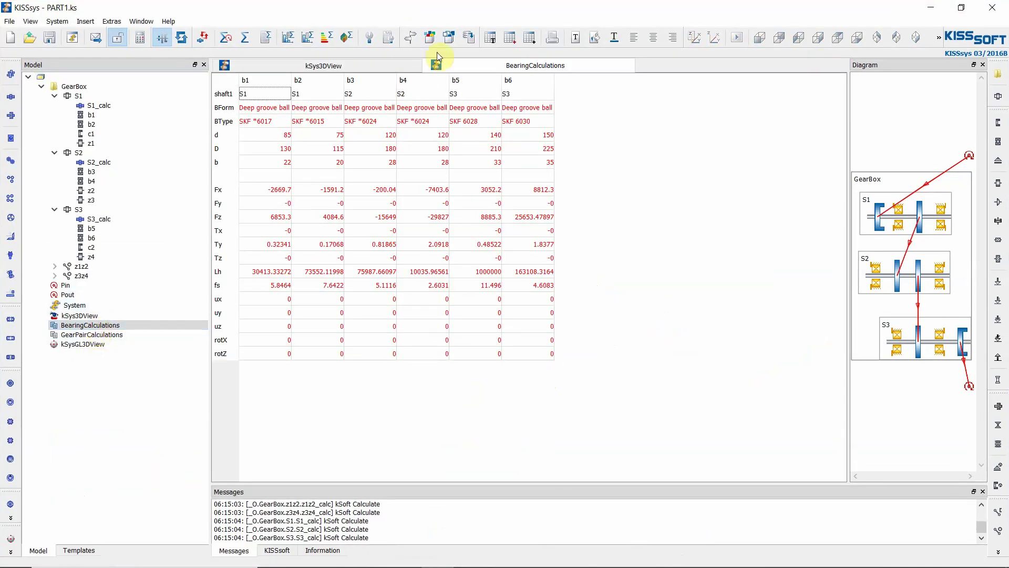
pyautogui.moveTo(292, 81); pyautogui.dragTo(601, 78)
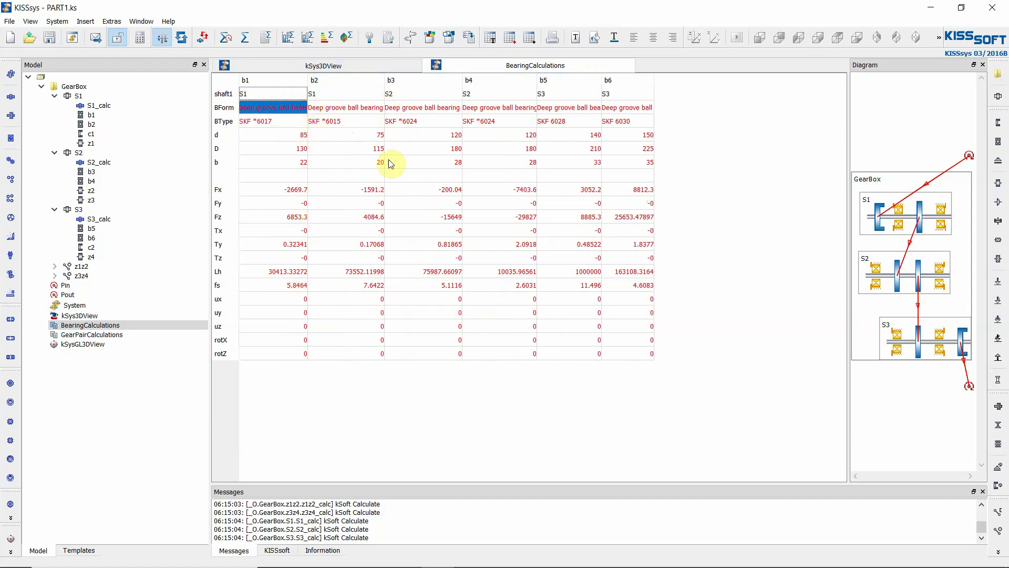
# Open the GearPairCalculations table and widen its z1z2_calc and z3z4_calc columns to read the gear pair data.
pyautogui.doubleClick(95, 334)
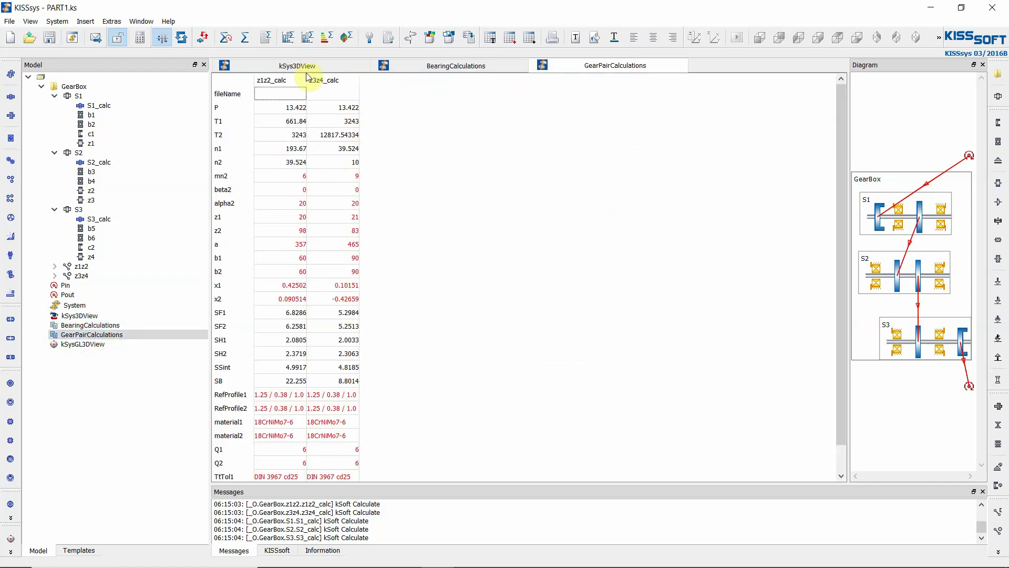
pyautogui.moveTo(306, 78); pyautogui.dragTo(431, 80)
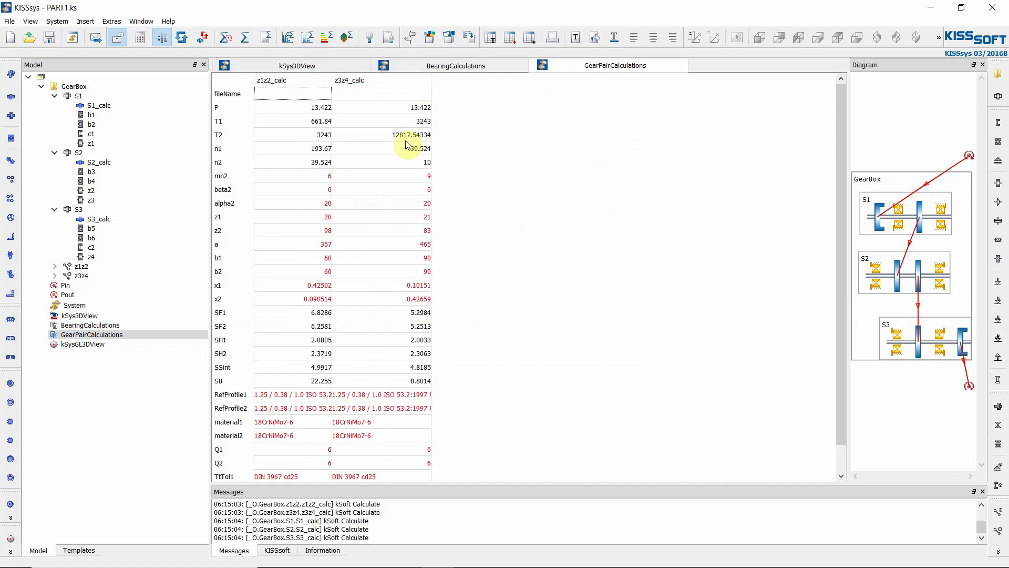
# Examine the reference profile, material, quality and tolerance rows of both gear pairs in the GearPairCalculations table.
pyautogui.click(290, 394)
pyautogui.click(273, 423)
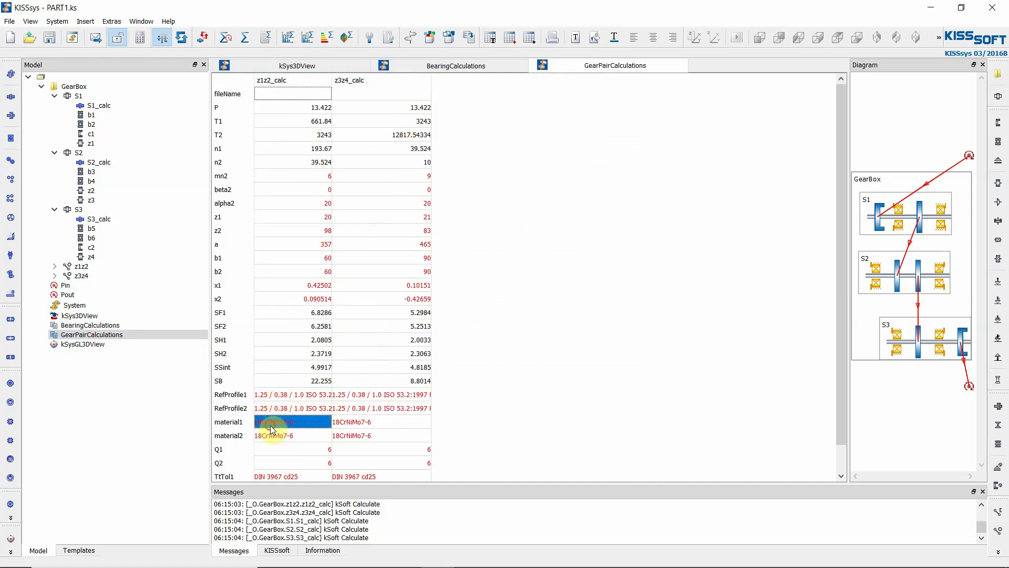
pyautogui.scroll(-1, 323, 435)
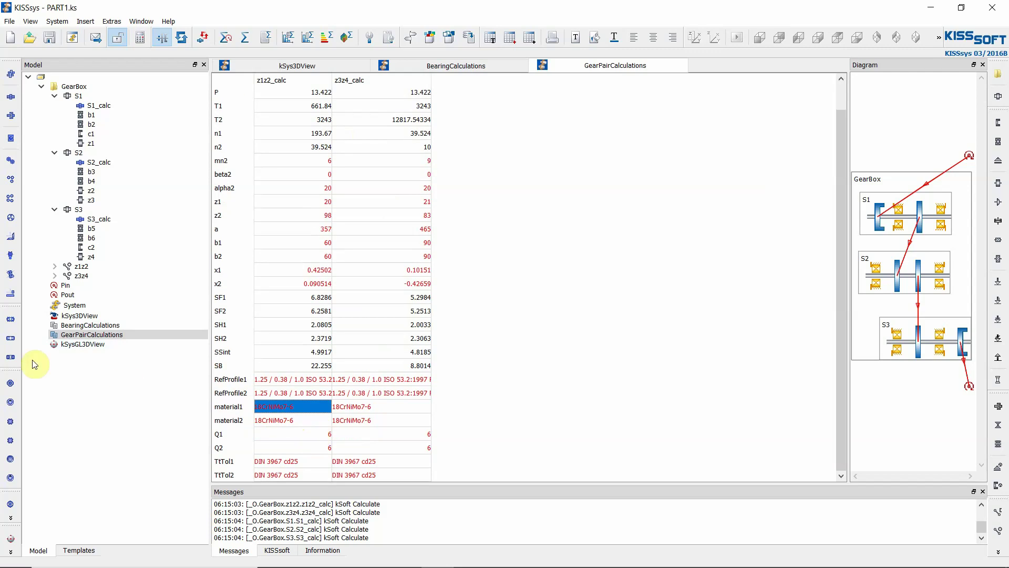
# Open kSysGL3DView, enlarge its window and start the animation of the gearbox.
pyautogui.doubleClick(74, 345)
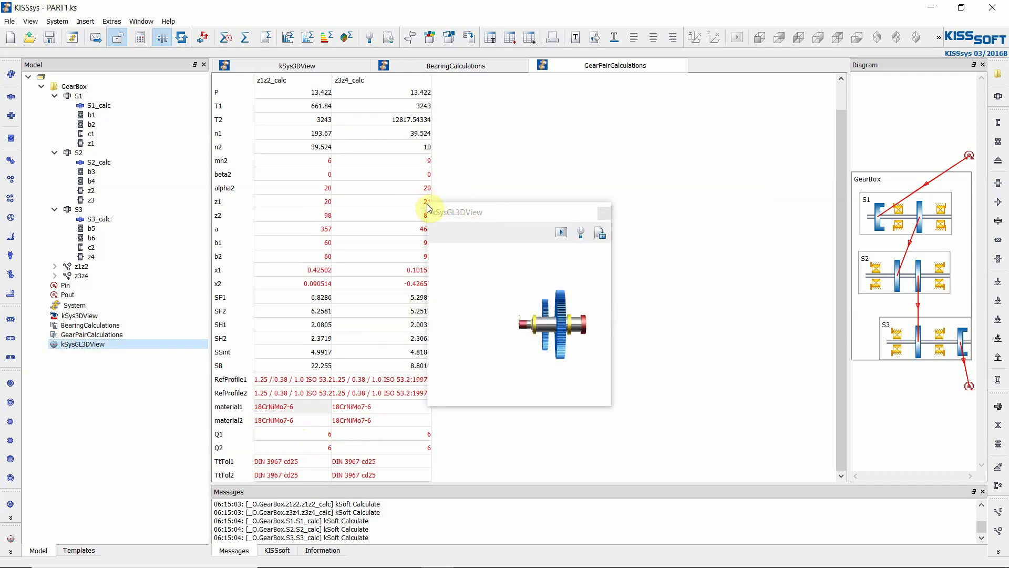
pyautogui.moveTo(427, 201); pyautogui.dragTo(256, 86)
pyautogui.moveTo(575, 299); pyautogui.dragTo(555, 226)
pyautogui.click(561, 115)
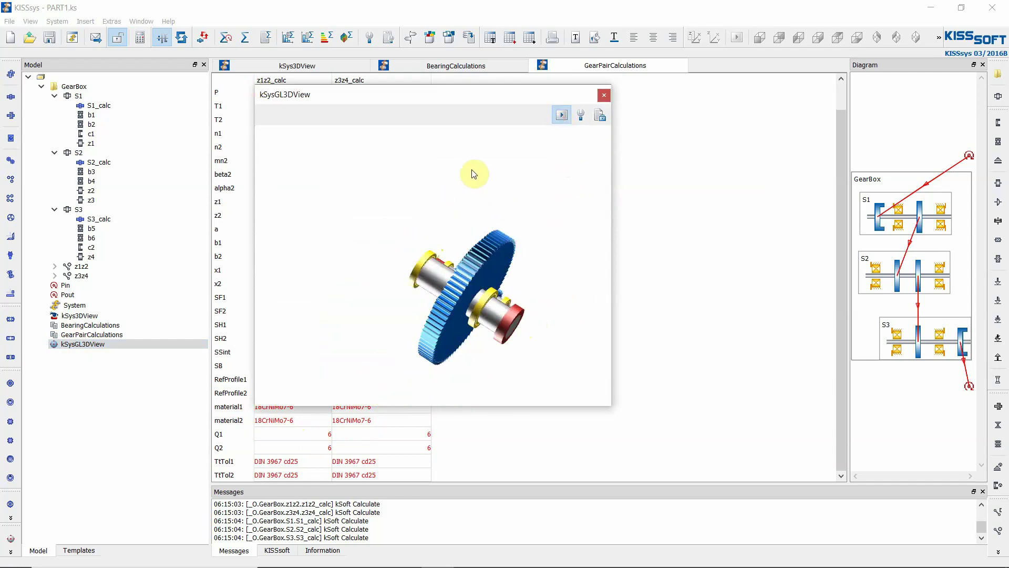
# Inspect the animated gearbox in kSysGL3DView from the isometric view and from the top.
pyautogui.moveTo(416, 169); pyautogui.dragTo(492, 203)
pyautogui.rightClick(521, 181)
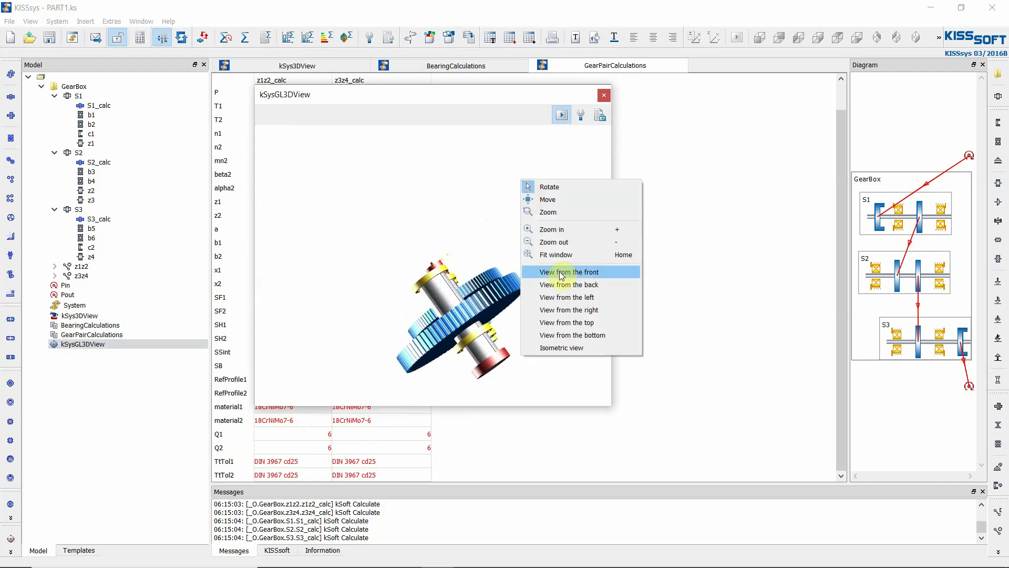
pyautogui.click(578, 347)
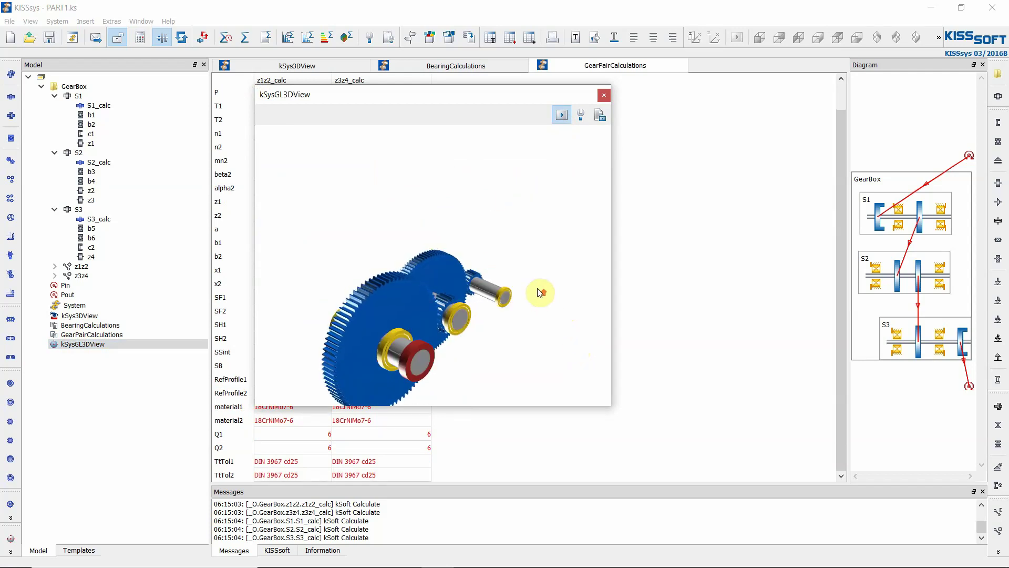
pyautogui.moveTo(522, 306); pyautogui.dragTo(467, 334)
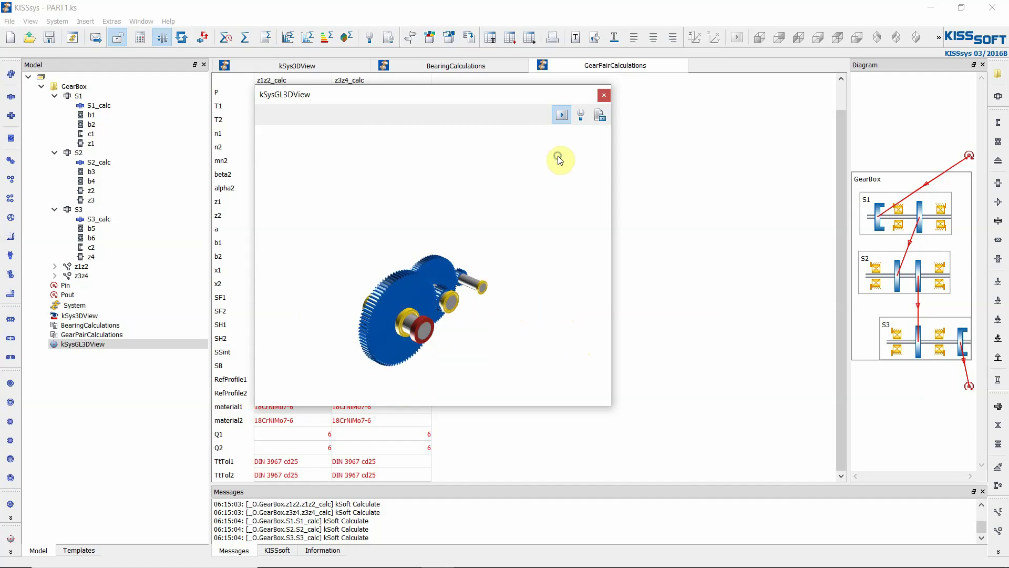
pyautogui.rightClick(541, 157)
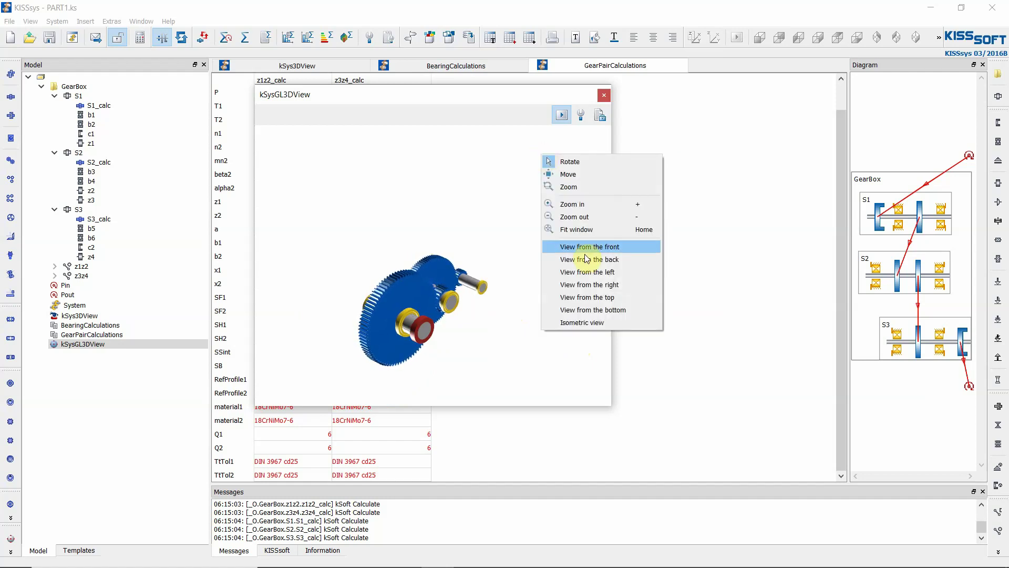
pyautogui.click(586, 297)
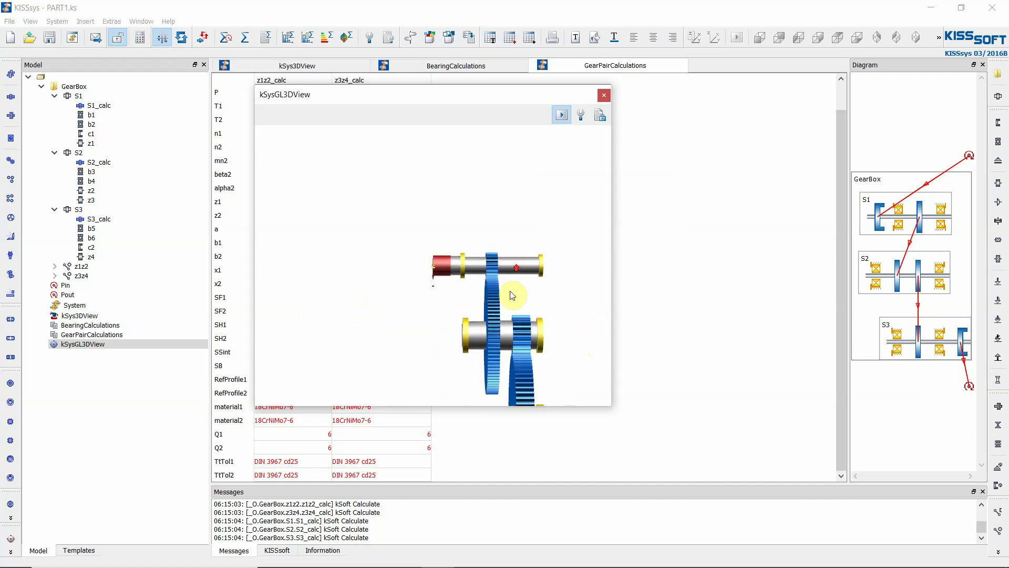
# Close the kSysGL3DView window and examine the gearbox model in kSys3DView.
pyautogui.click(604, 95)
pyautogui.click(268, 70)
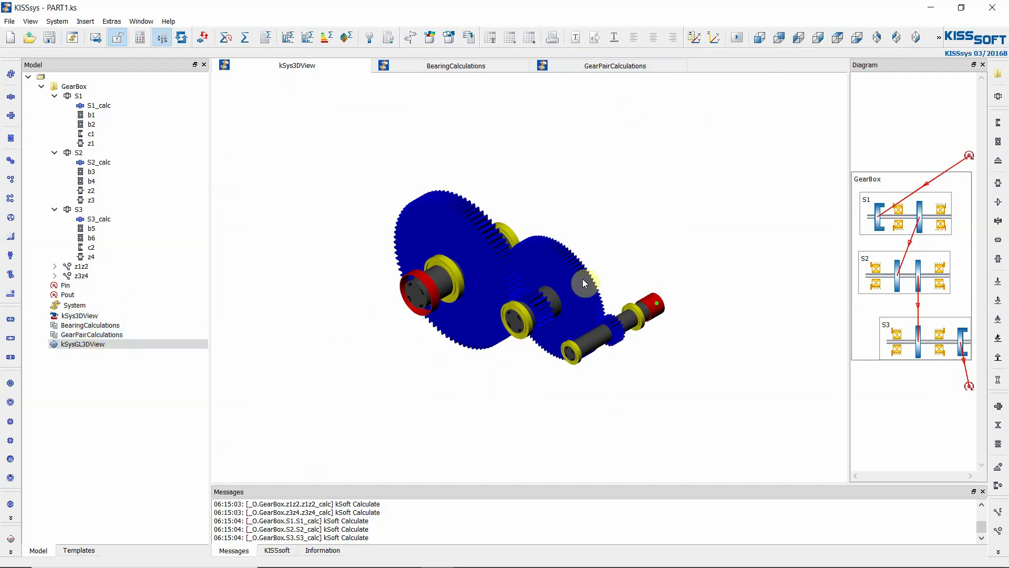
pyautogui.scroll(3, 582, 278)
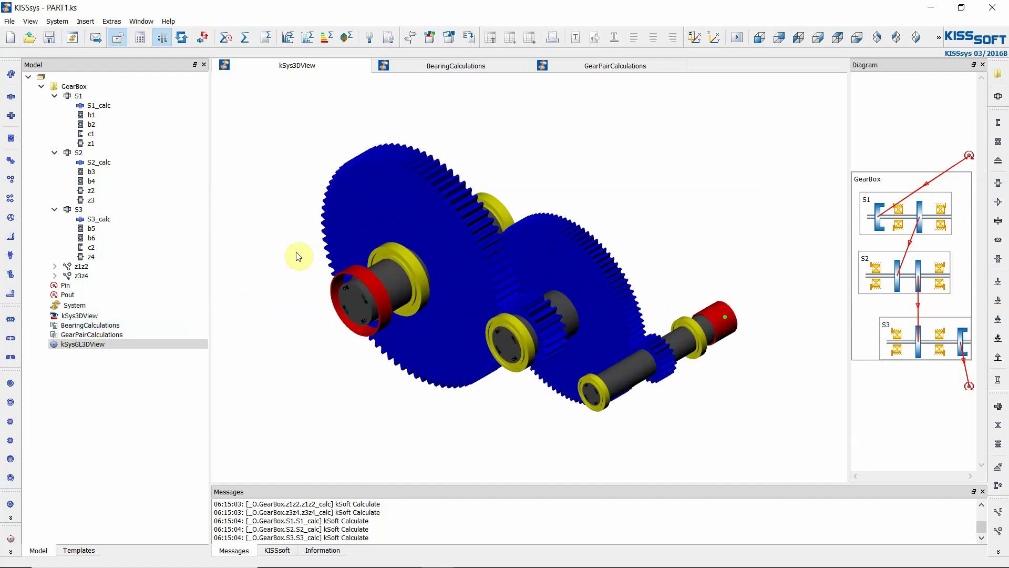
# Start the geometry export of kSys3DView up to the file selection for Sys3DView.stp, and cancel it without saving.
pyautogui.click(80, 316)
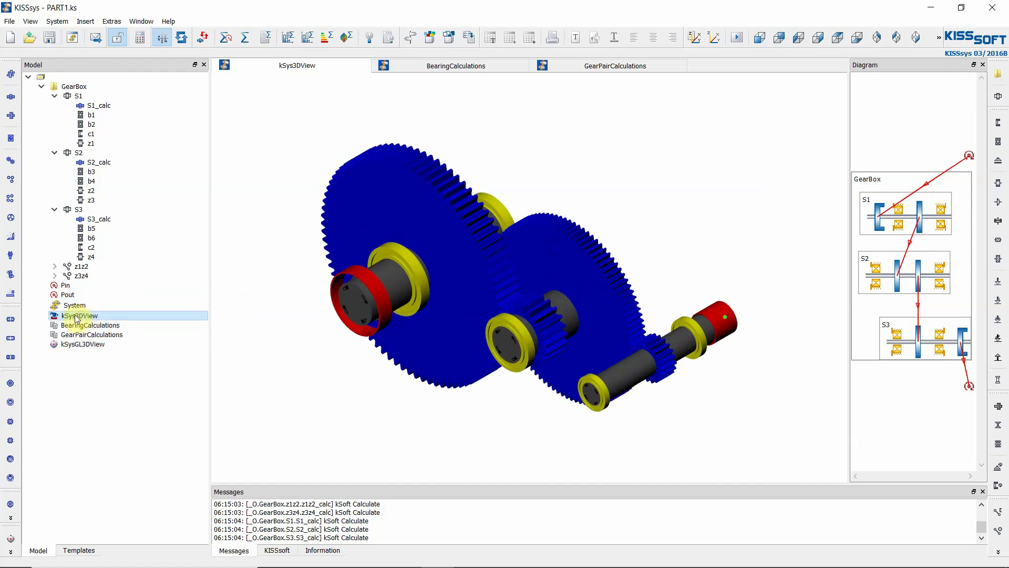
pyautogui.rightClick(81, 317)
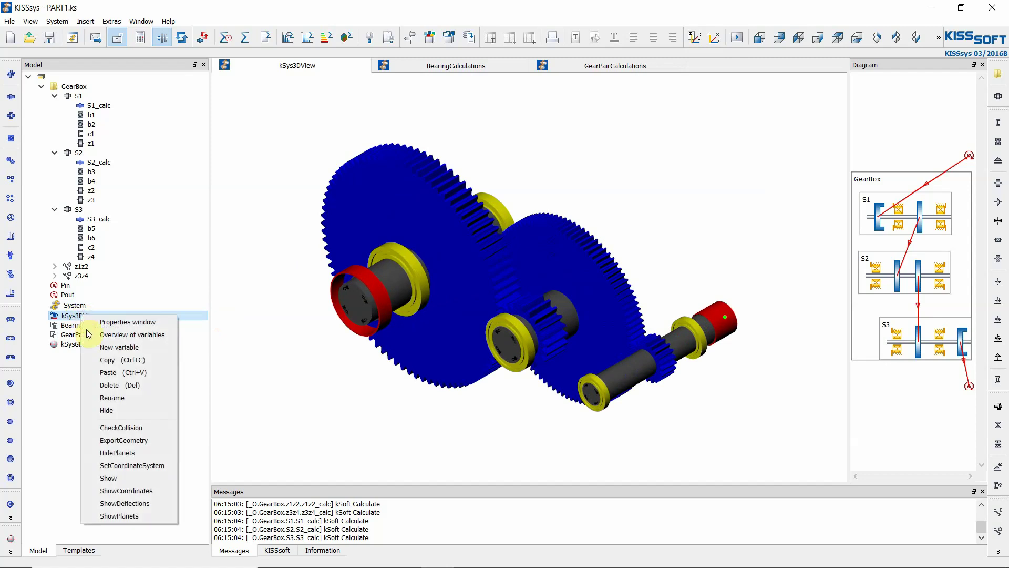
pyautogui.click(133, 441)
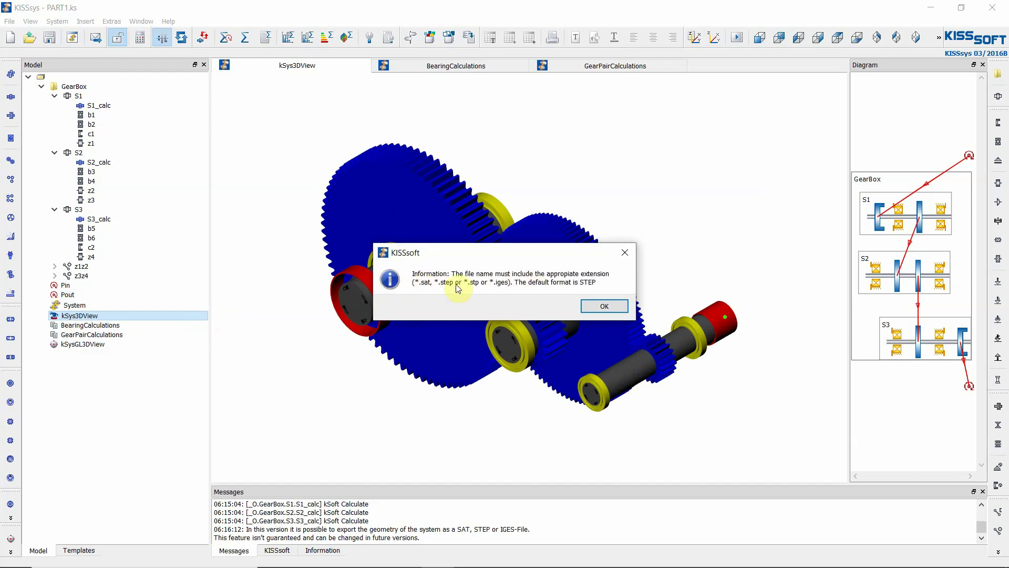
pyautogui.click(598, 306)
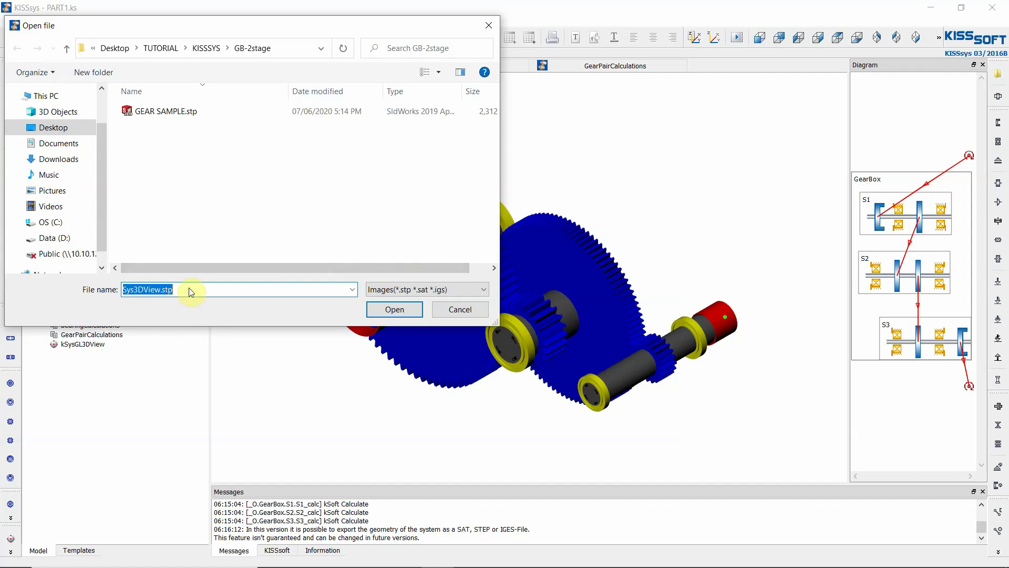
pyautogui.click(456, 311)
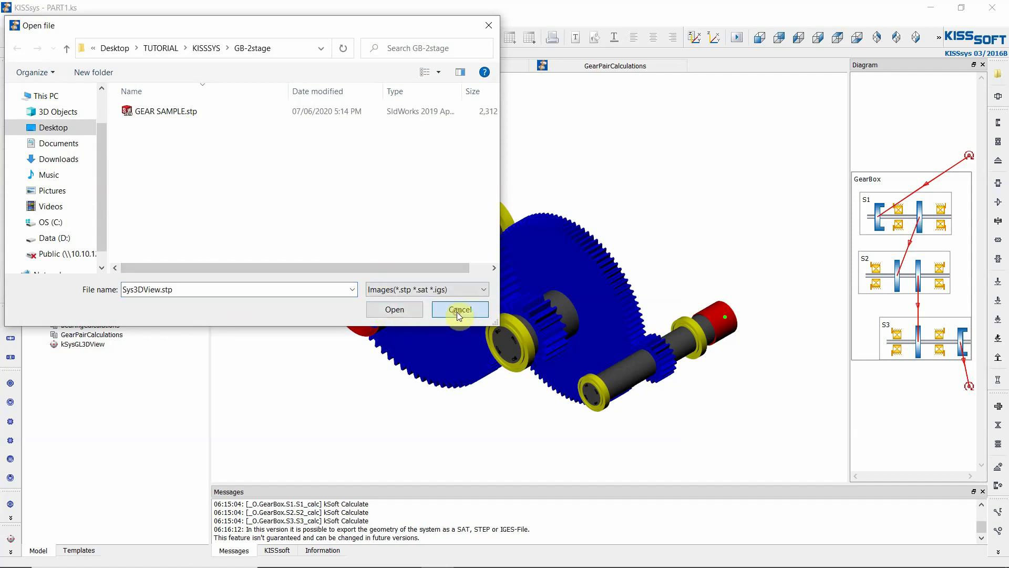
pyautogui.click(602, 309)
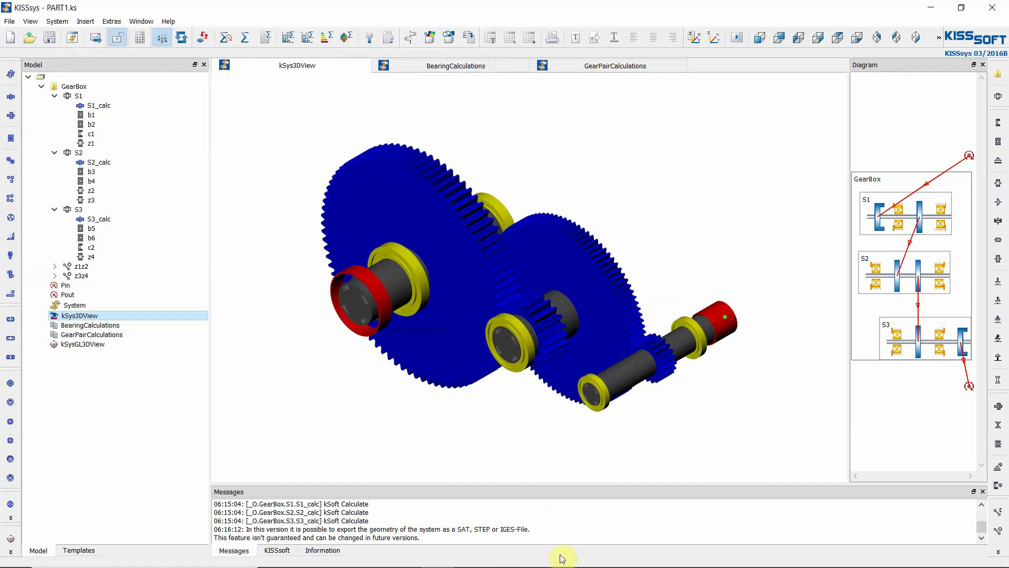
pyautogui.moveTo(475, 555)
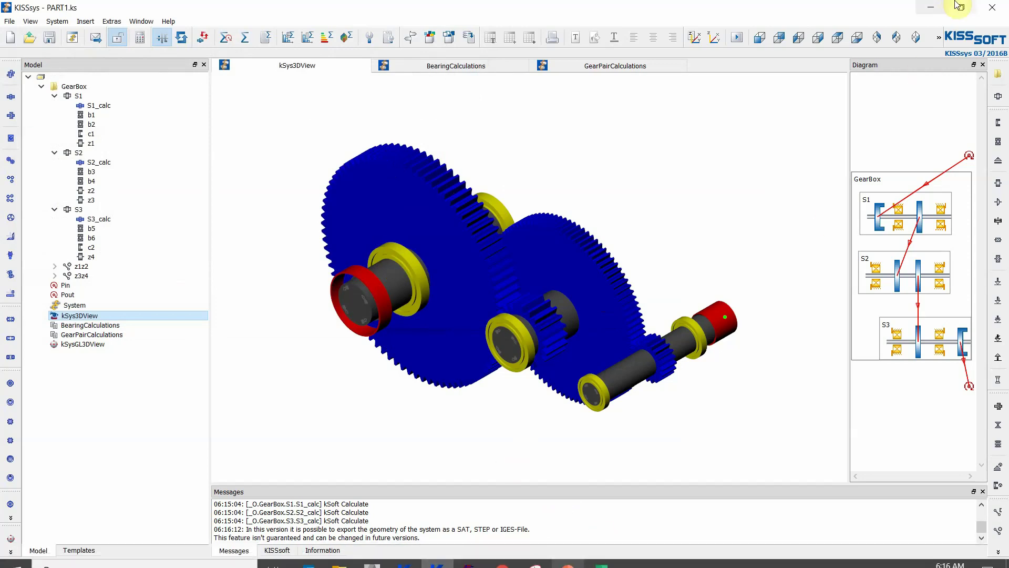